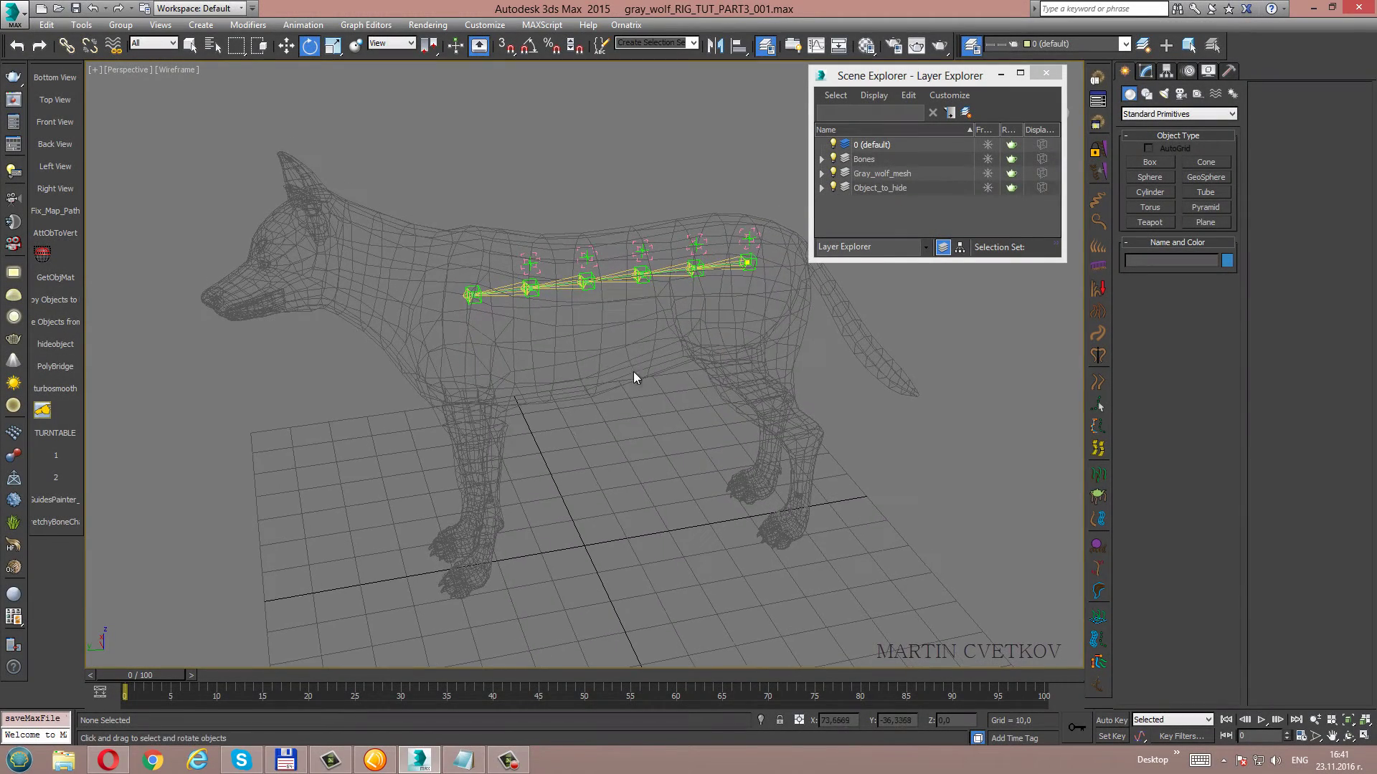
Choose the Circle shape tool and enable 3D snapping to grid points.
{"action": "middle_click_drag", "start_coordinate": [630, 369], "coordinate": [621, 313], "text": "alt"}
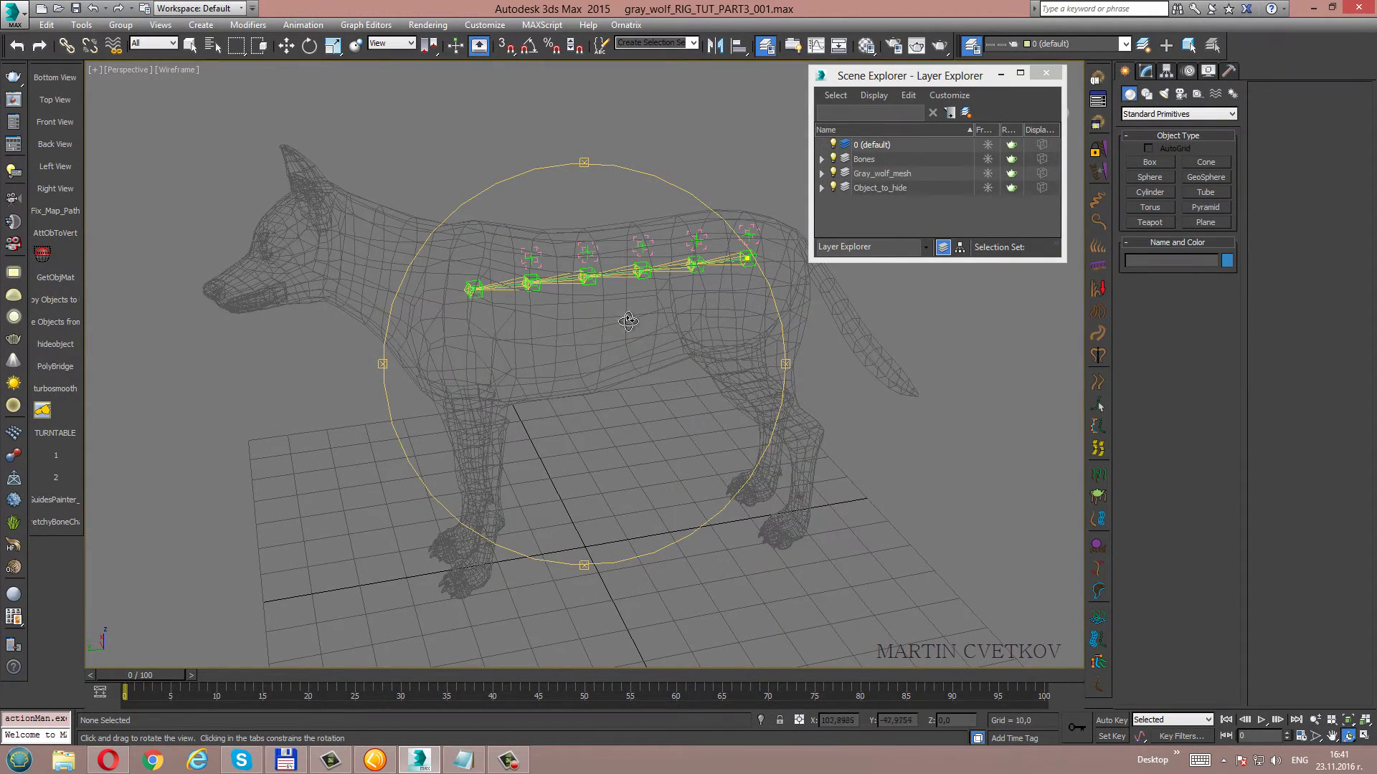
{"action": "mouse_move", "coordinate": [620, 311]}
{"action": "middle_mouse_down", "text": "alt"}
{"action": "mouse_move", "coordinate": [588, 340]}
{"action": "mouse_move", "coordinate": [633, 338]}
{"action": "mouse_move", "coordinate": [578, 347]}
{"action": "mouse_move", "coordinate": [635, 331]}
{"action": "mouse_move", "coordinate": [597, 328]}
{"action": "mouse_move", "coordinate": [614, 360]}
{"action": "mouse_move", "coordinate": [553, 338]}
{"action": "mouse_move", "coordinate": [606, 330]}
{"action": "mouse_move", "coordinate": [557, 309]}
{"action": "mouse_move", "coordinate": [585, 310]}
{"action": "mouse_move", "coordinate": [617, 371]}
{"action": "middle_mouse_up", "text": "alt"}
{"action": "left_click_drag", "start_coordinate": [617, 371], "coordinate": [595, 358]}
{"action": "key", "text": "e"}
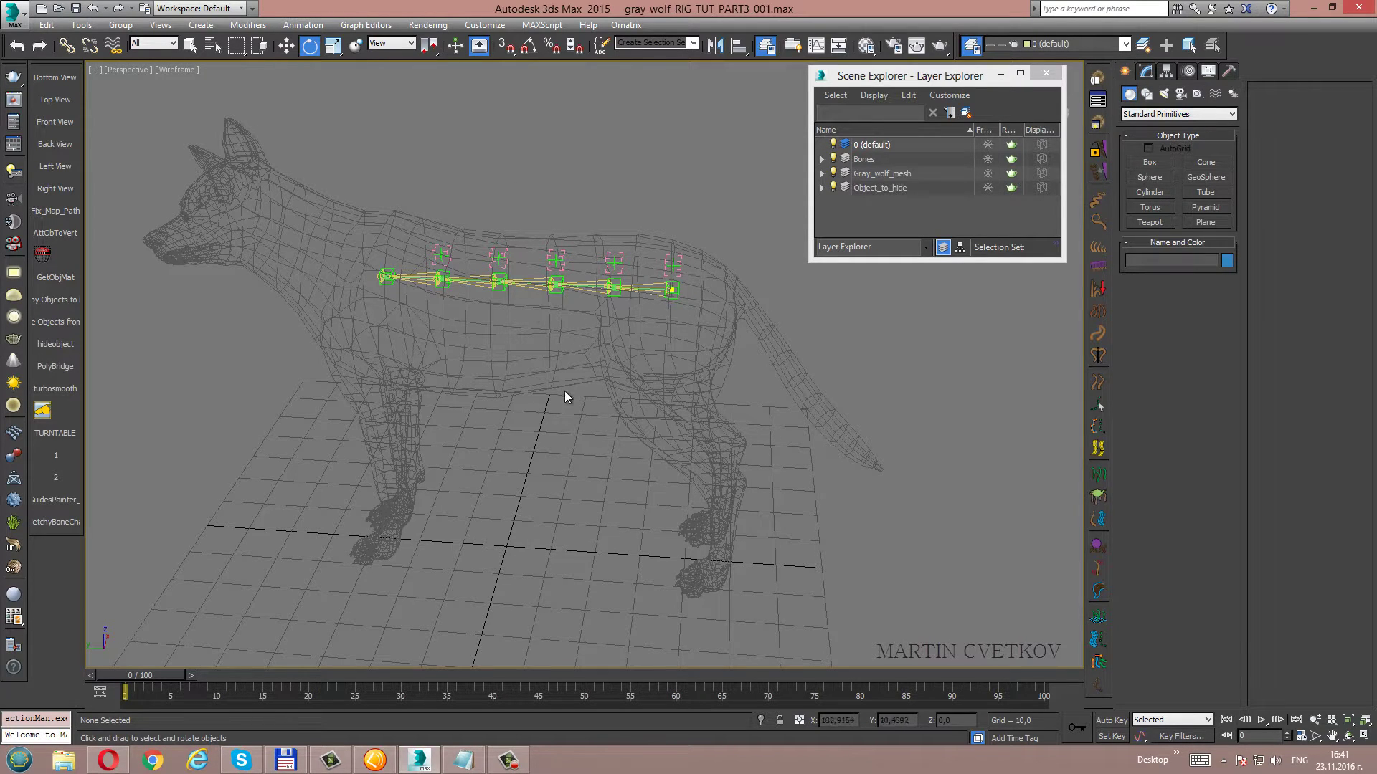
{"action": "middle_click_drag", "start_coordinate": [572, 370], "coordinate": [581, 369], "text": "alt"}
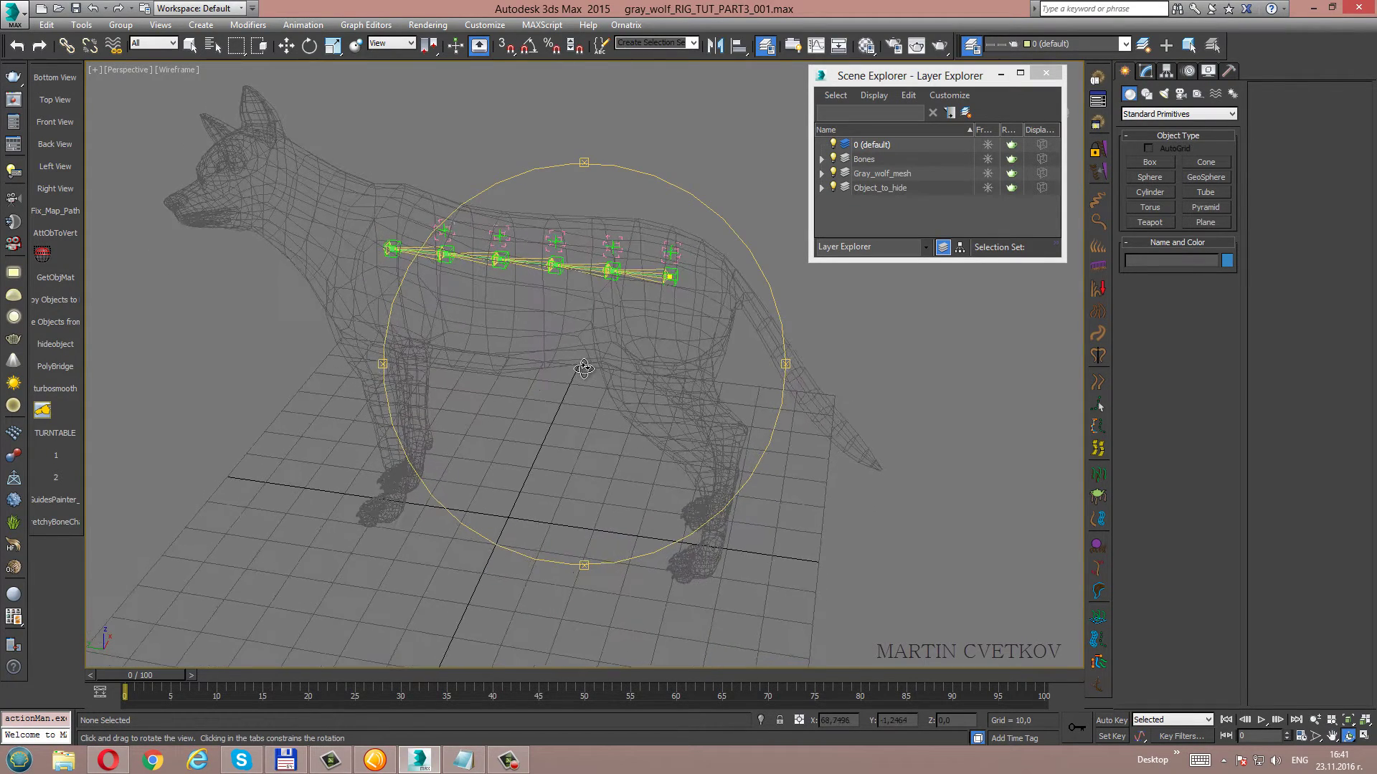
{"action": "key", "text": "e"}
{"action": "left_click", "coordinate": [1147, 93]}
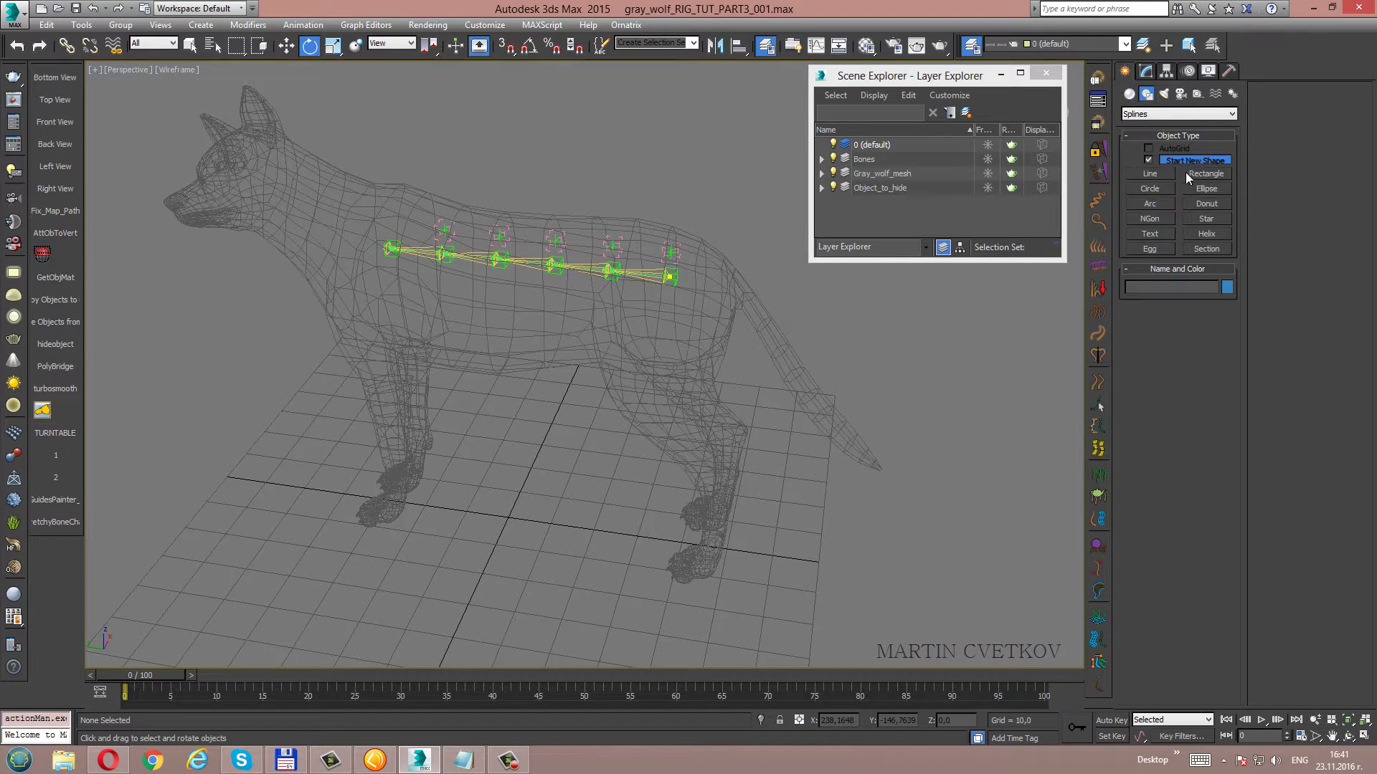
{"action": "left_click", "coordinate": [1149, 190]}
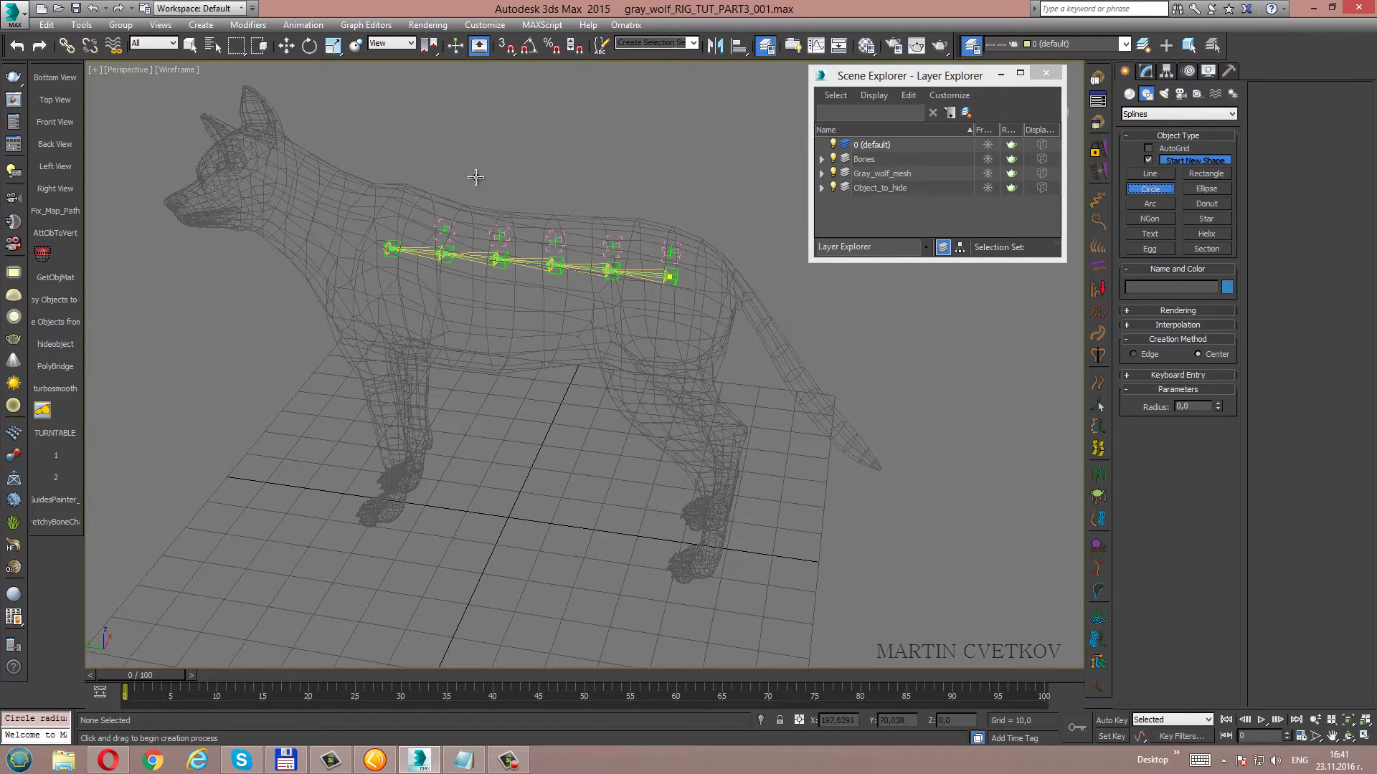
{"action": "left_click", "coordinate": [506, 46]}
{"action": "right_click", "coordinate": [507, 46]}
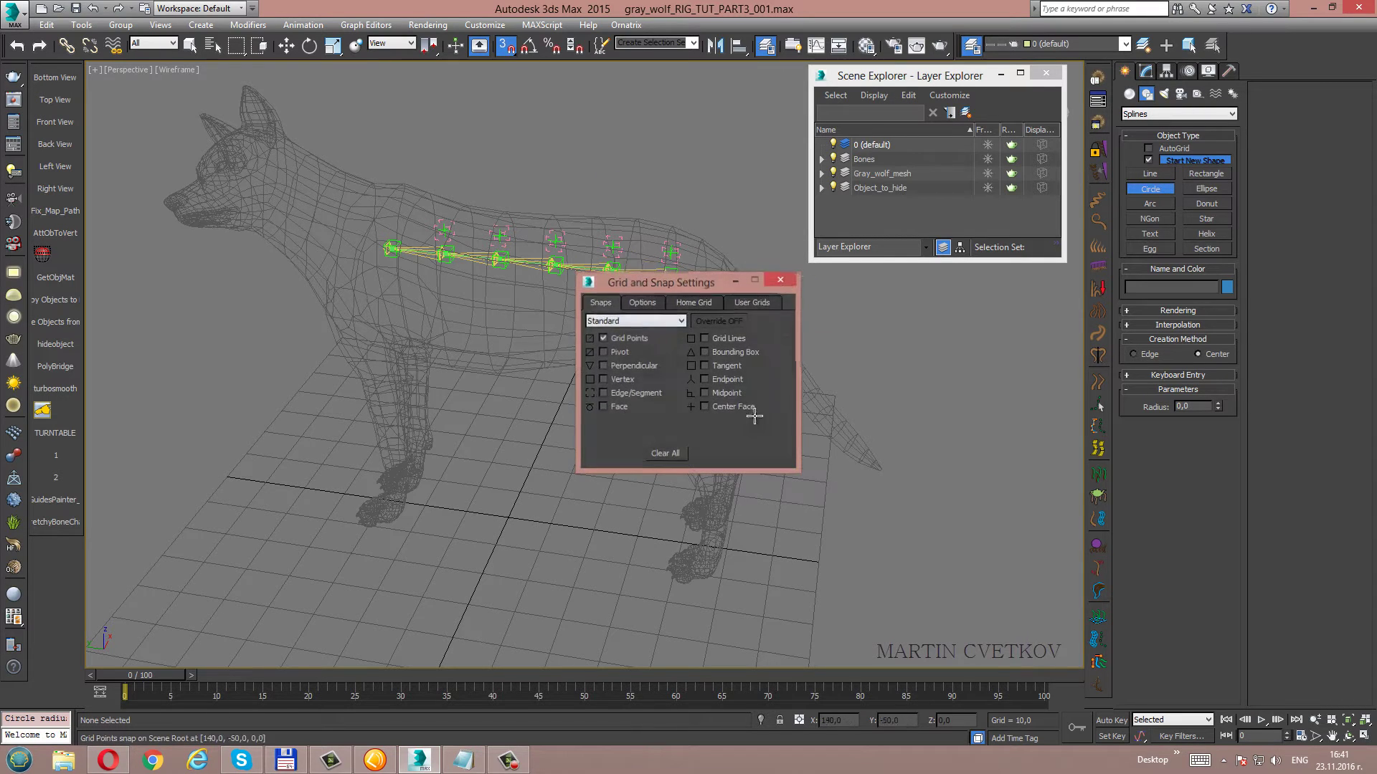
{"action": "left_click", "coordinate": [795, 273]}
{"action": "scroll", "coordinate": [636, 315], "scroll_direction": "up", "scroll_amount": 3}
{"action": "scroll", "coordinate": [635, 315], "scroll_direction": "up", "scroll_amount": 2}
Draw a circle at the grid origin and convert it to an editable spline.
{"action": "mouse_move", "coordinate": [526, 409]}
{"action": "left_mouse_down"}
{"action": "mouse_move", "coordinate": [569, 479]}
{"action": "mouse_move", "coordinate": [629, 401]}
{"action": "left_mouse_up"}
{"action": "right_click", "coordinate": [629, 400]}
{"action": "left_click", "coordinate": [190, 44]}
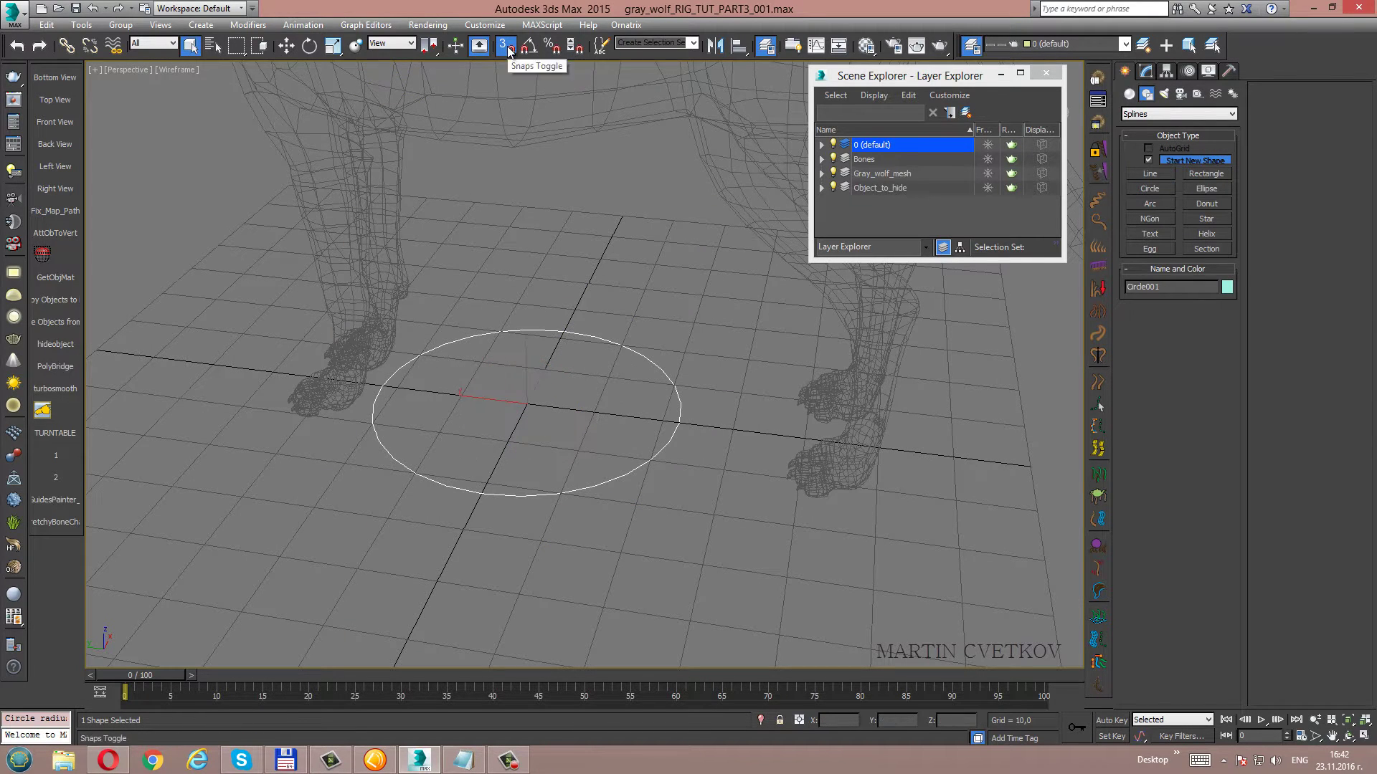
{"action": "middle_click_drag", "start_coordinate": [569, 330], "coordinate": [528, 310]}
{"action": "right_click", "coordinate": [529, 311]}
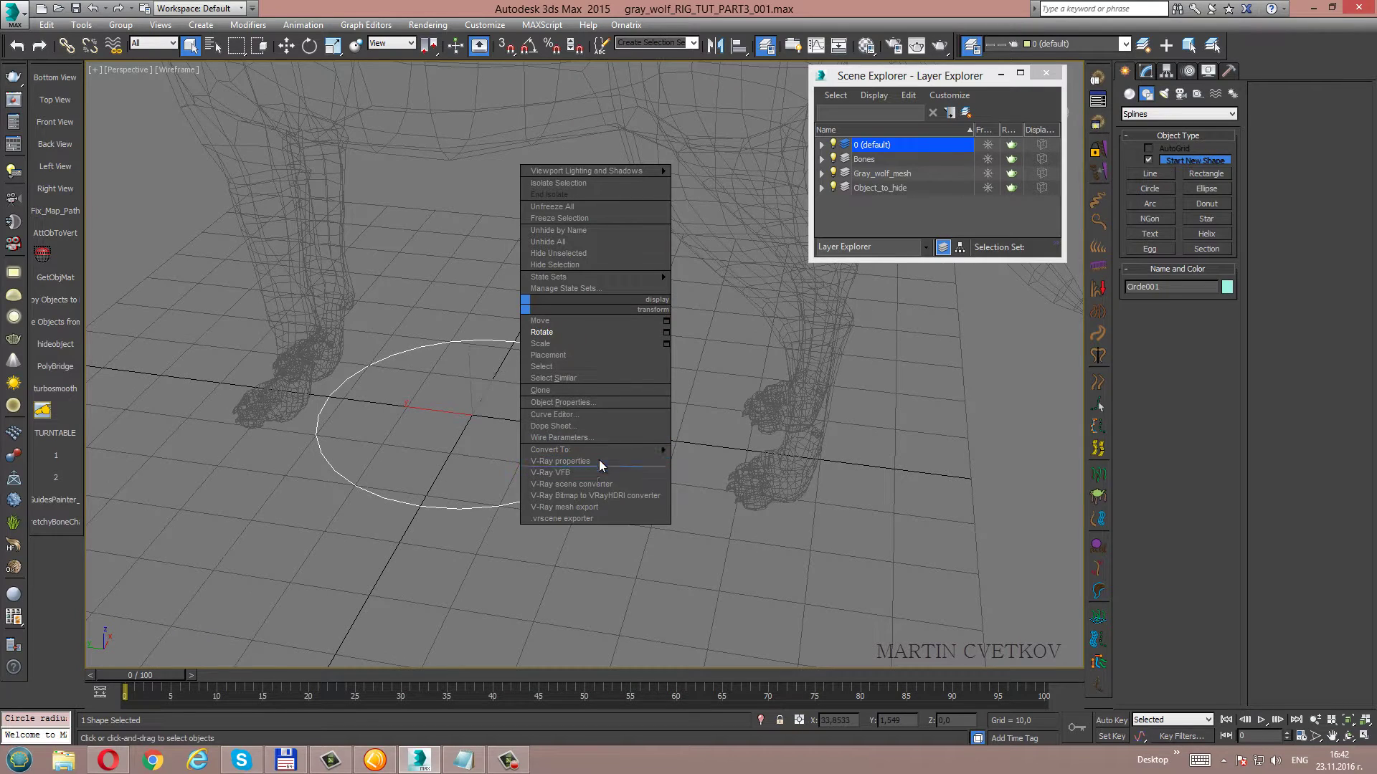
{"action": "left_click", "coordinate": [725, 452]}
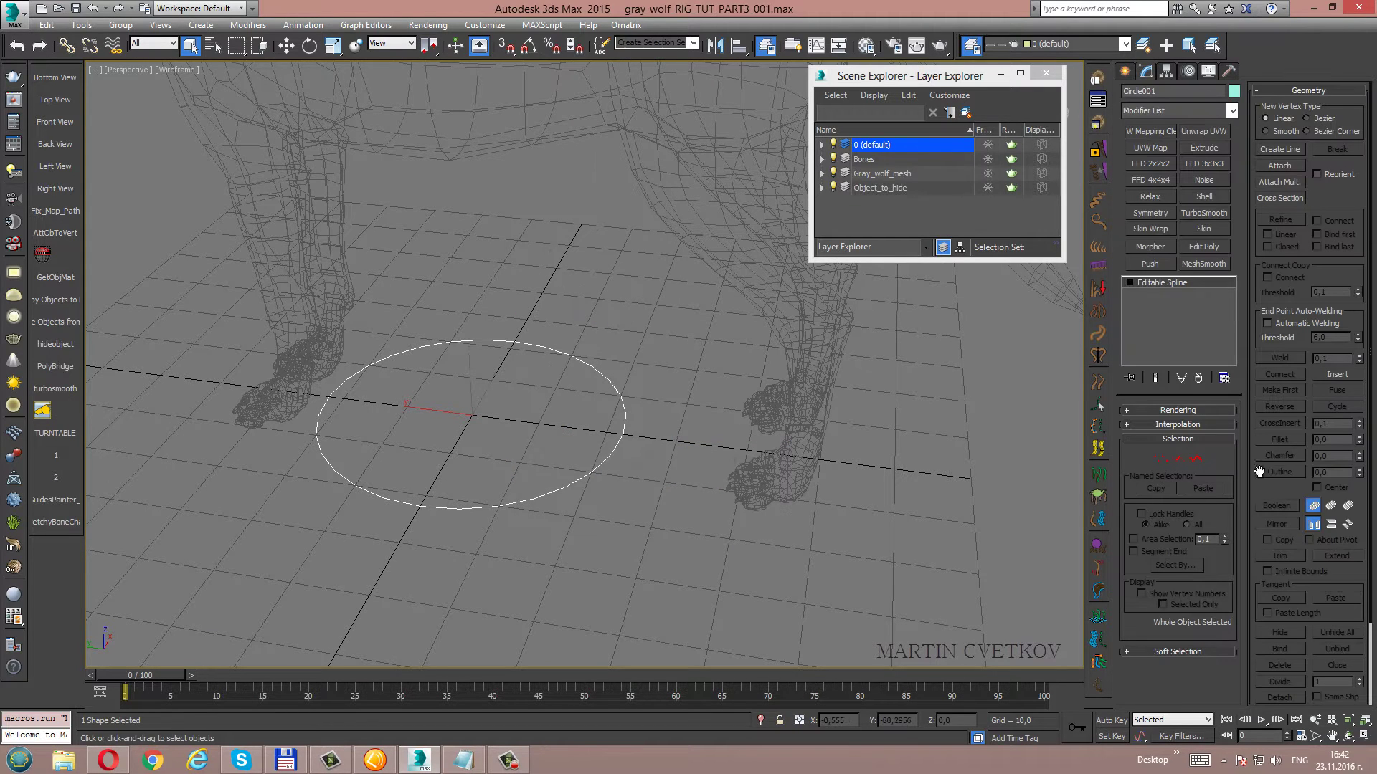
At Spline level, Shift-rotate a copy of the circle 90° on X so it stands upright.
{"action": "left_click", "coordinate": [1196, 465]}
{"action": "left_click", "coordinate": [597, 422]}
{"action": "left_click", "coordinate": [309, 46]}
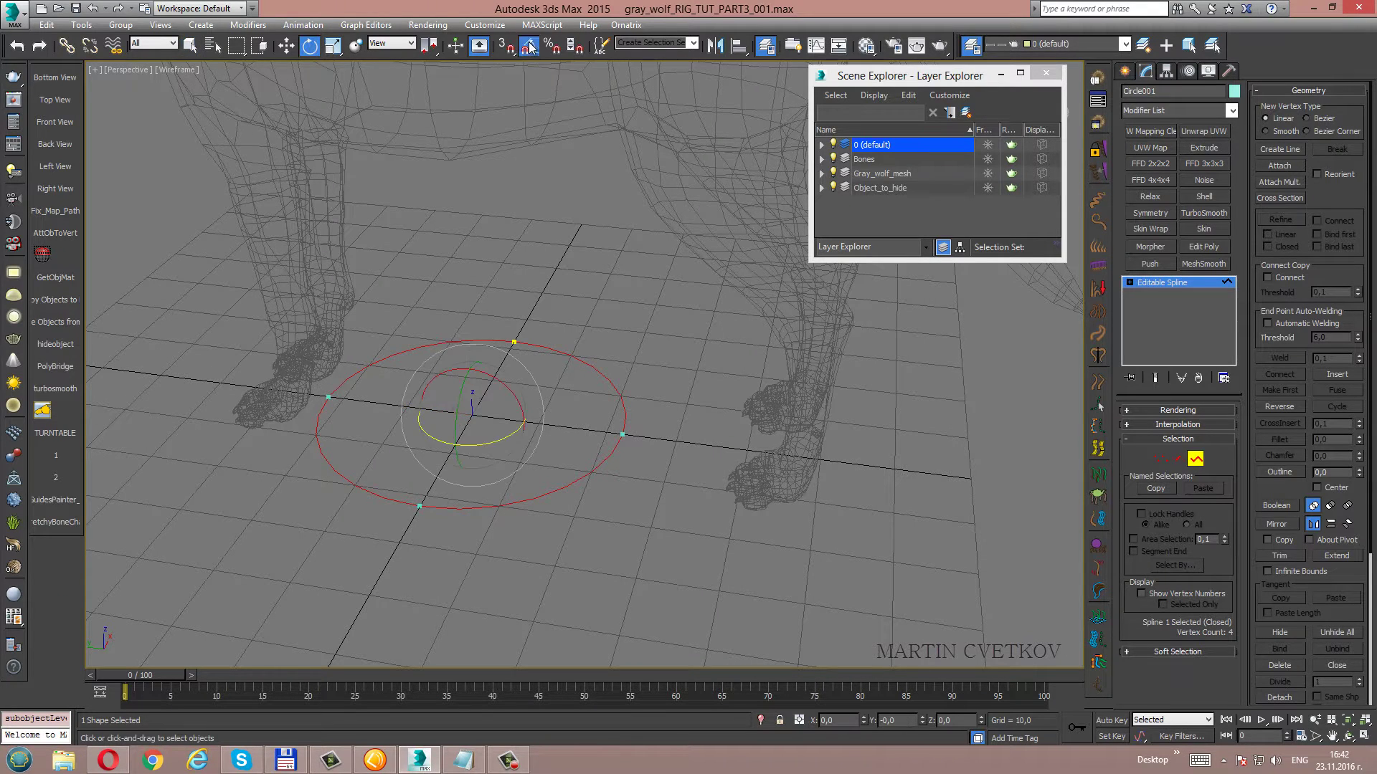
{"action": "middle_click_drag", "start_coordinate": [519, 405], "coordinate": [587, 339], "text": "alt"}
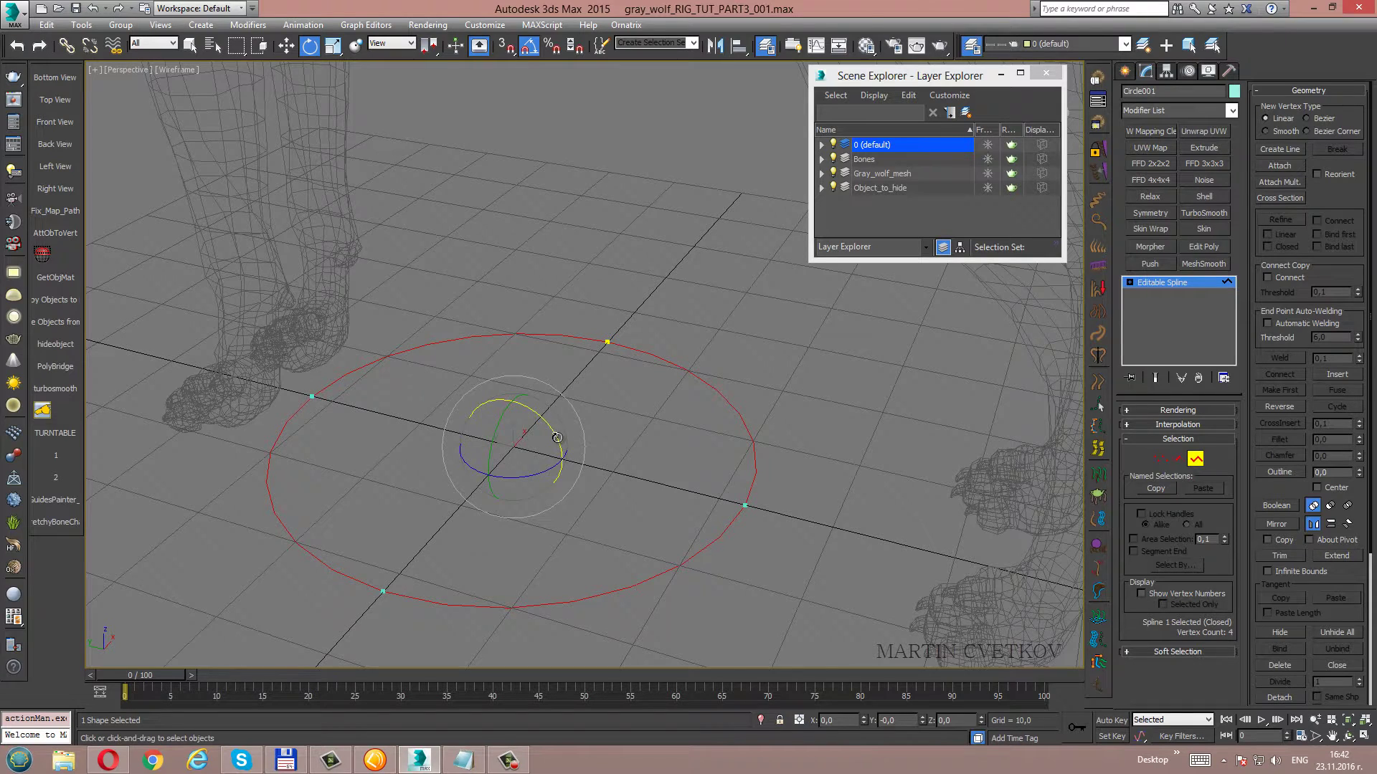
{"action": "left_click_drag", "start_coordinate": [557, 438], "coordinate": [522, 387], "text": "shift"}
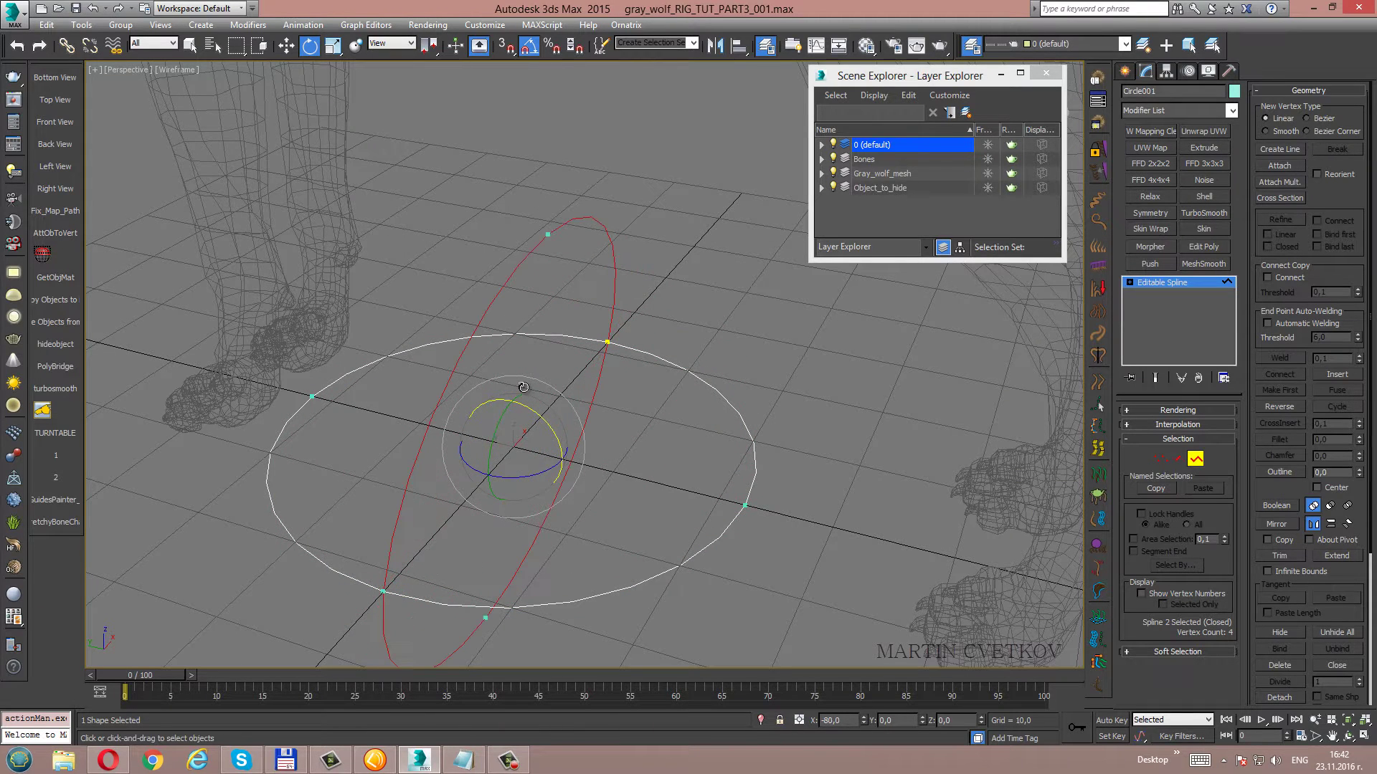
{"action": "left_click_drag", "start_coordinate": [521, 387], "coordinate": [517, 384]}
Shift-rotate a copy of the upright ring 90° on Z to add the third ring.
{"action": "mouse_move", "coordinate": [517, 384]}
{"action": "middle_mouse_down", "text": "alt"}
{"action": "mouse_move", "coordinate": [577, 322]}
{"action": "mouse_move", "coordinate": [576, 342]}
{"action": "middle_mouse_up", "text": "alt"}
{"action": "key", "text": "e"}
{"action": "left_click_drag", "start_coordinate": [606, 392], "coordinate": [540, 393], "text": "shift"}
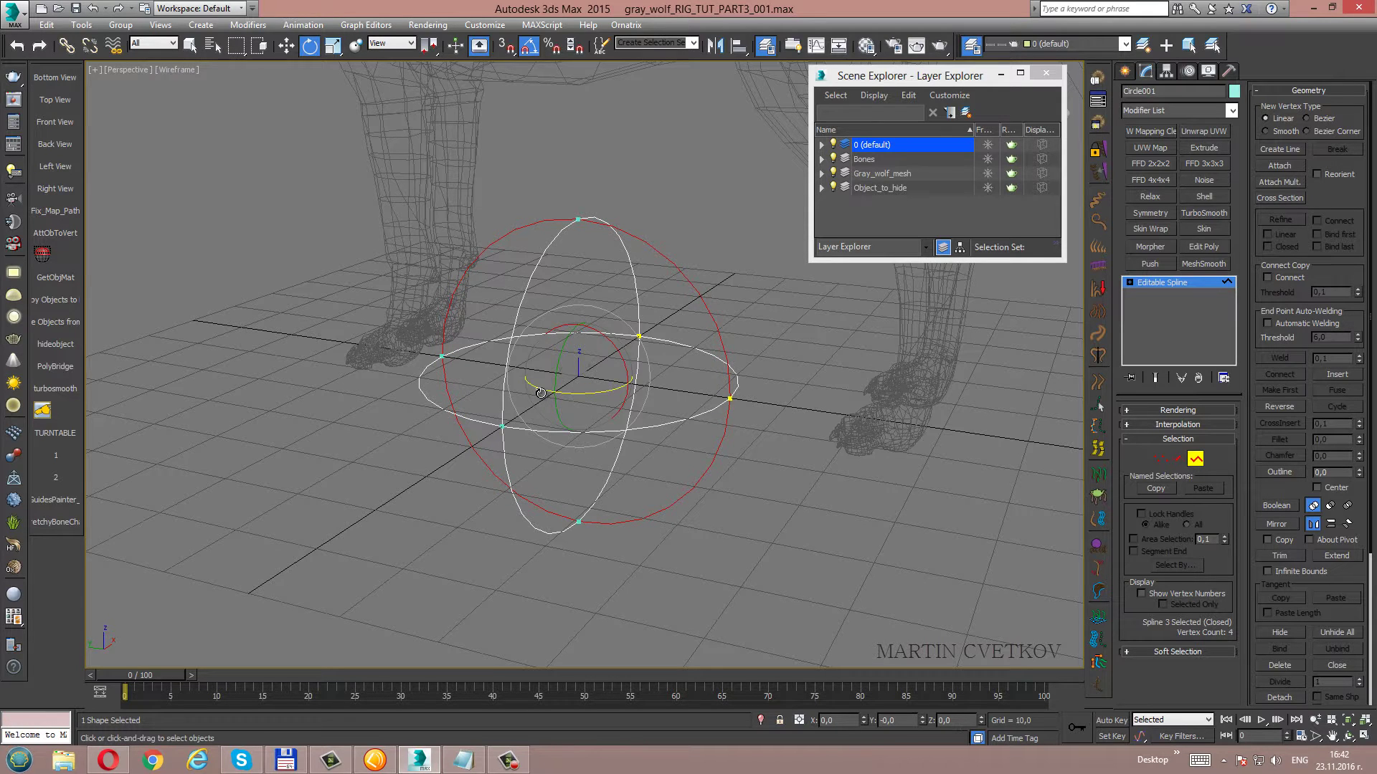
{"action": "mouse_move", "coordinate": [603, 379]}
{"action": "middle_mouse_down", "text": "alt"}
{"action": "mouse_move", "coordinate": [599, 359]}
{"action": "mouse_move", "coordinate": [603, 371]}
{"action": "middle_mouse_up", "text": "alt"}
{"action": "key", "text": "e"}
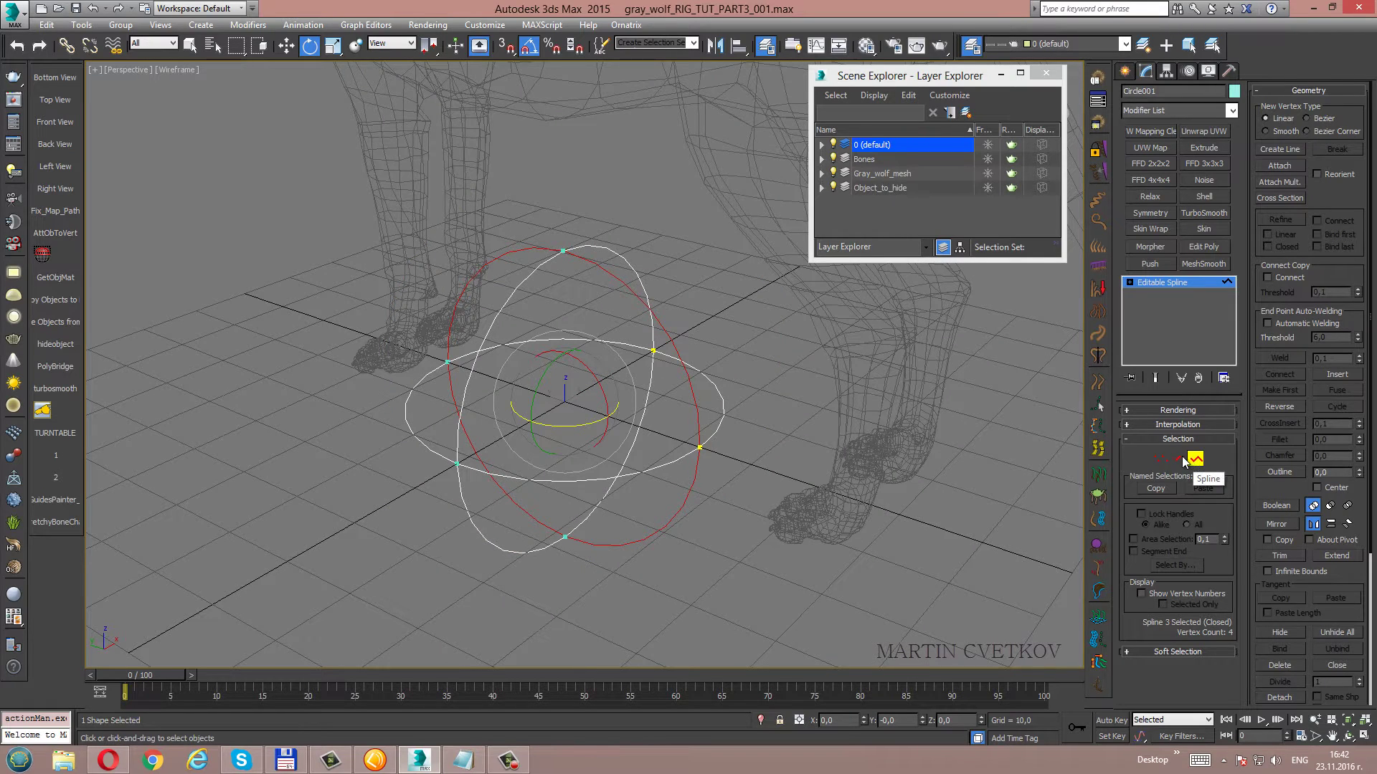
{"action": "left_click", "coordinate": [1161, 459]}
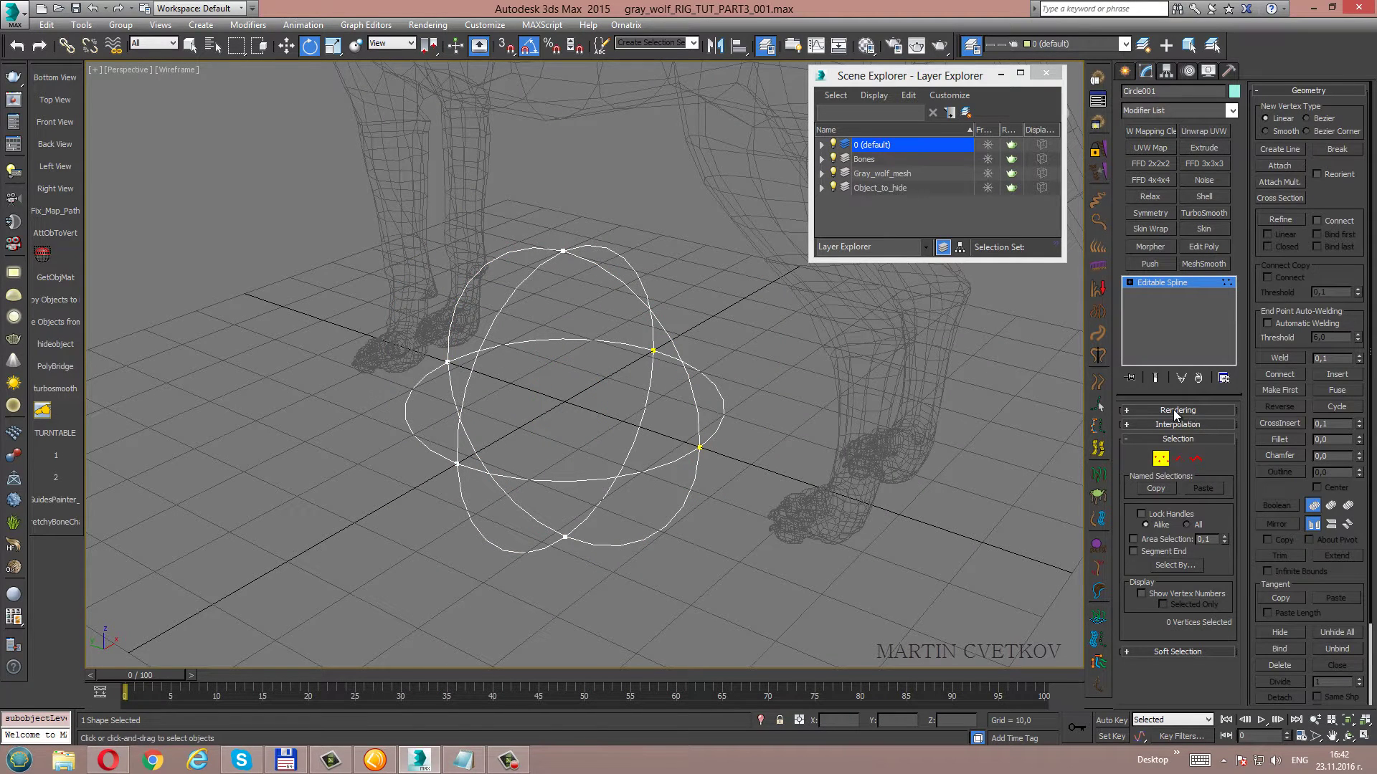
Enable In Viewport rendering for the rings with 6 sides and 0.4 thickness.
{"action": "left_click", "coordinate": [1176, 410]}
{"action": "left_click", "coordinate": [1130, 433]}
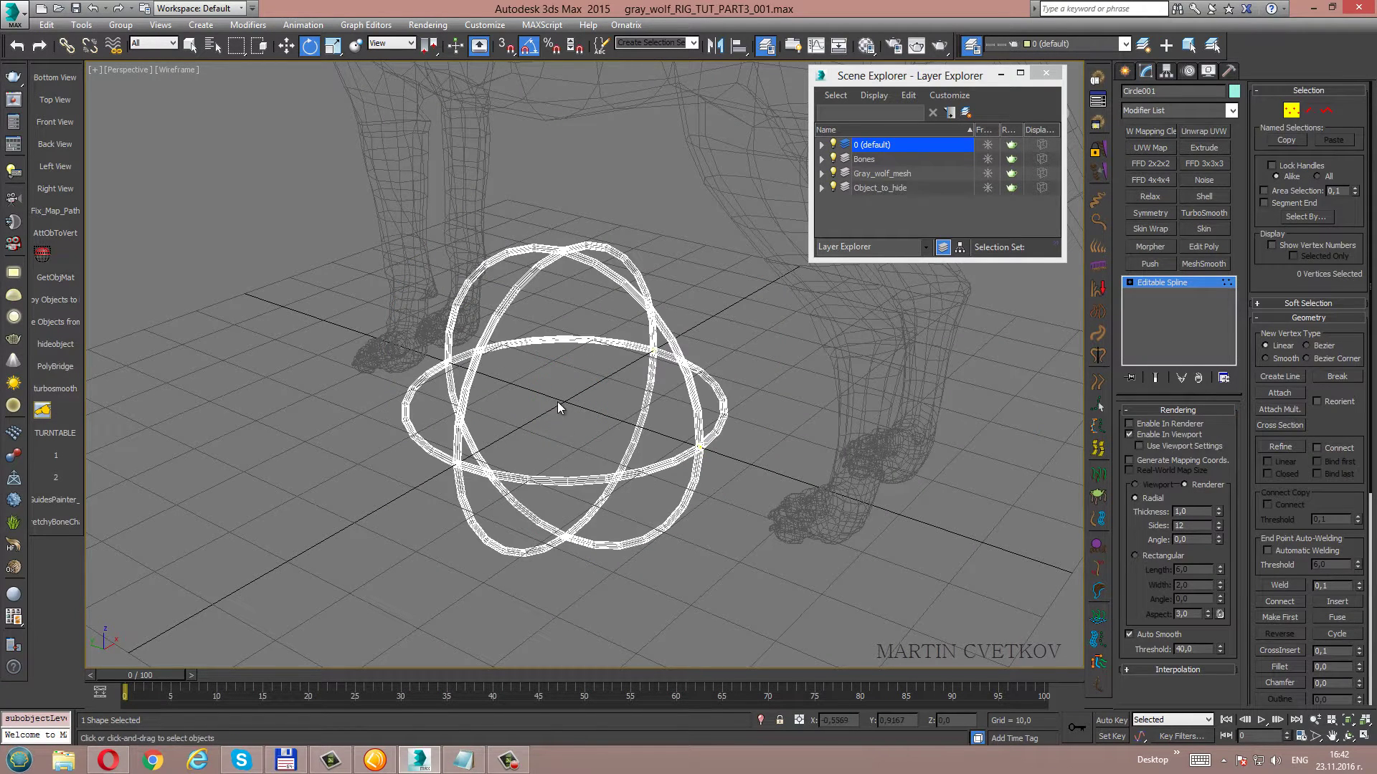
{"action": "middle_click_drag", "start_coordinate": [558, 409], "coordinate": [560, 425]}
{"action": "key", "text": "F3"}
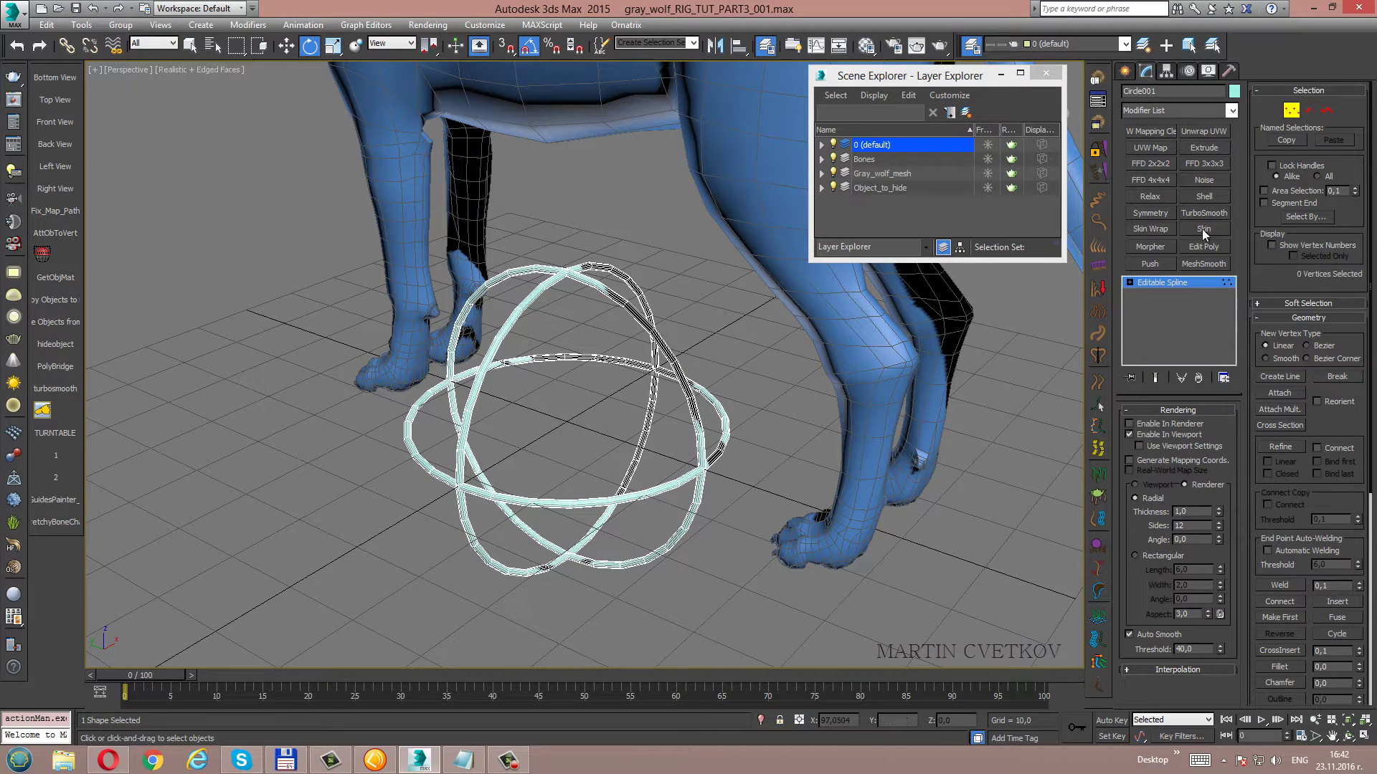
{"action": "left_click", "coordinate": [1220, 531]}
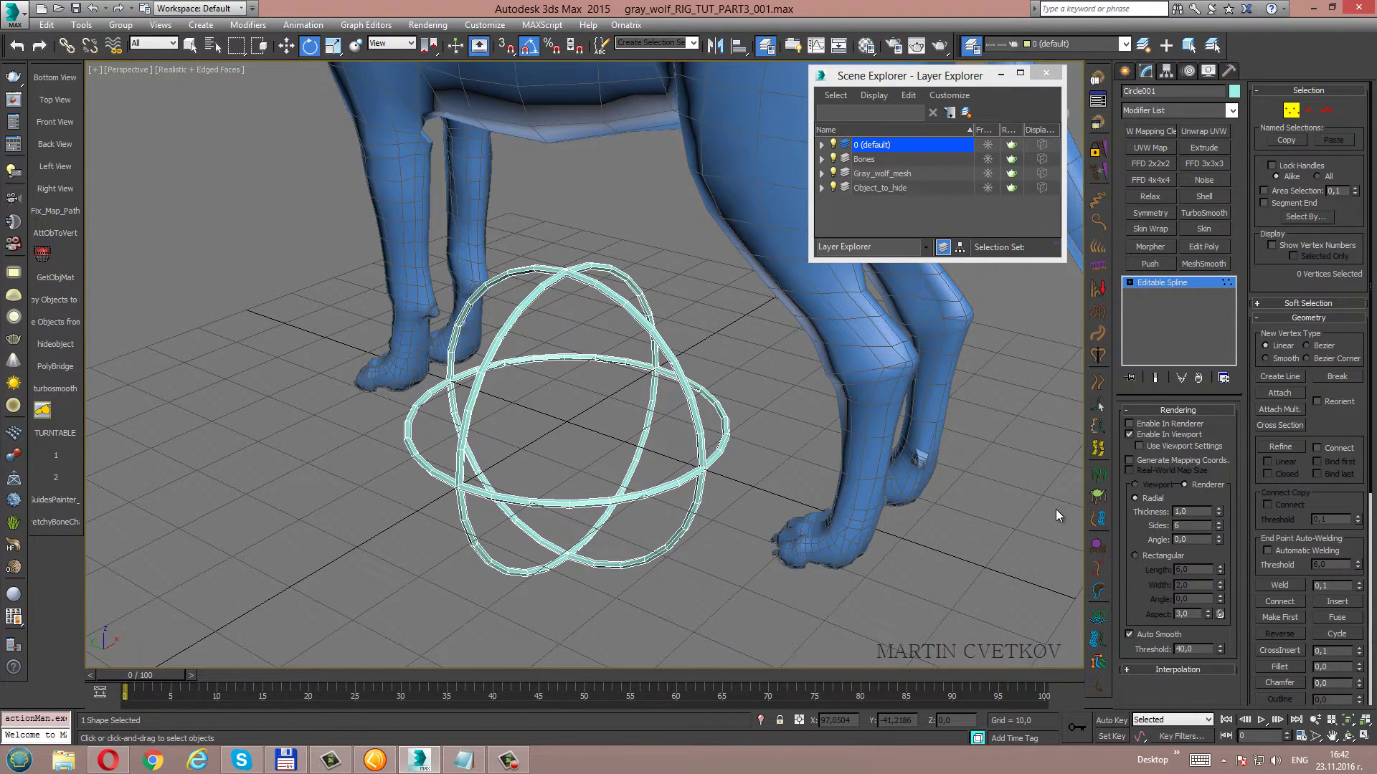
{"action": "mouse_move", "coordinate": [593, 328]}
{"action": "middle_mouse_down", "text": "alt"}
{"action": "mouse_move", "coordinate": [647, 373]}
{"action": "mouse_move", "coordinate": [635, 368]}
{"action": "middle_mouse_up", "text": "alt"}
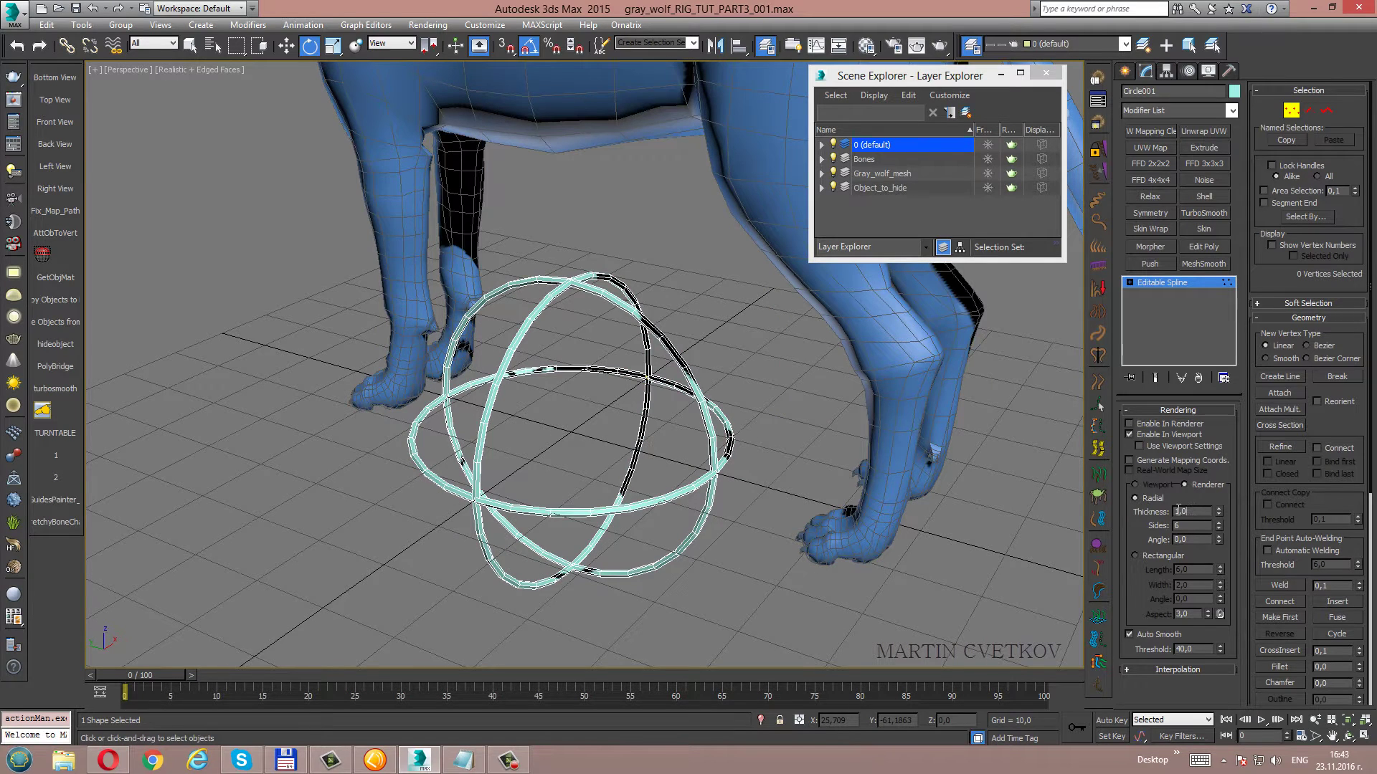
{"action": "type", "text": "0,4"}
{"action": "key", "text": "Return"}
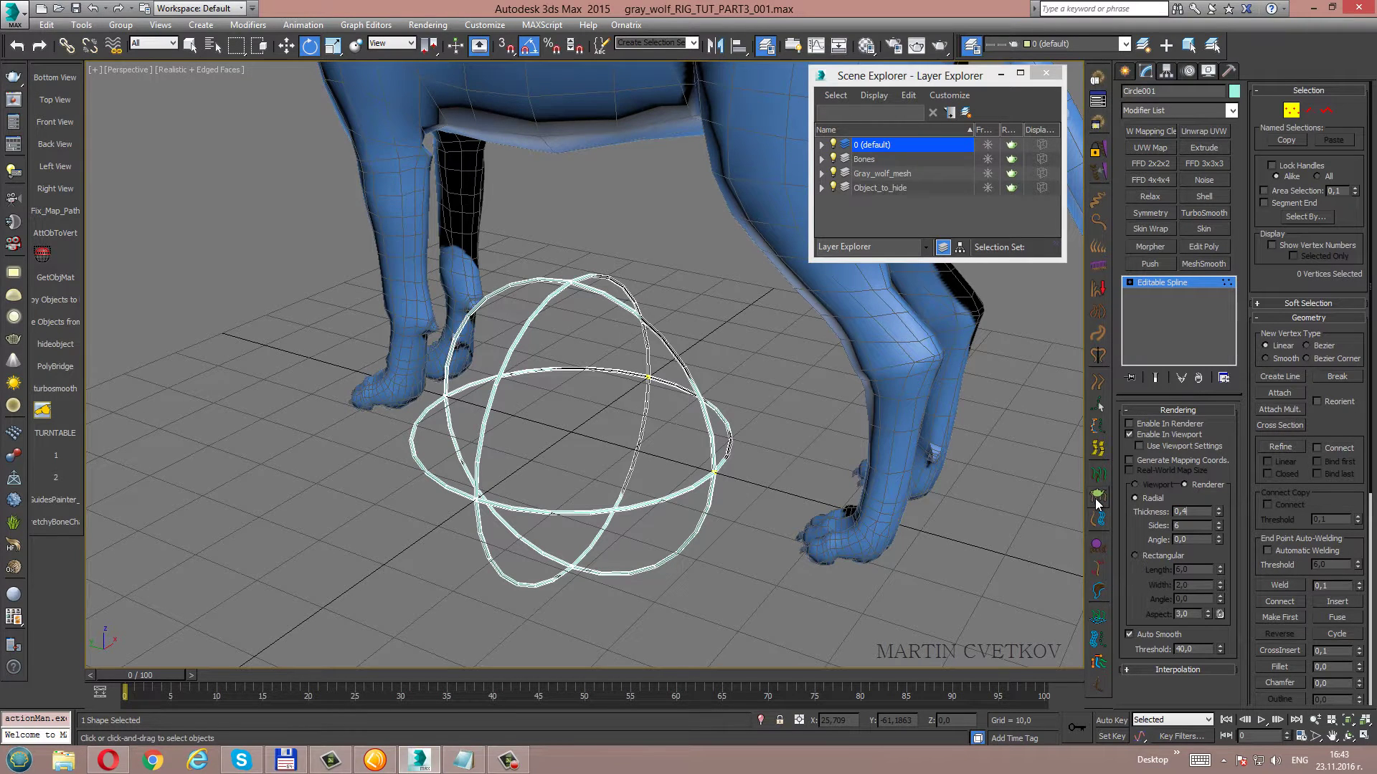
{"action": "scroll", "coordinate": [701, 309], "scroll_direction": "up", "scroll_amount": 1}
{"action": "scroll", "coordinate": [701, 309], "scroll_direction": "up", "scroll_amount": 1}
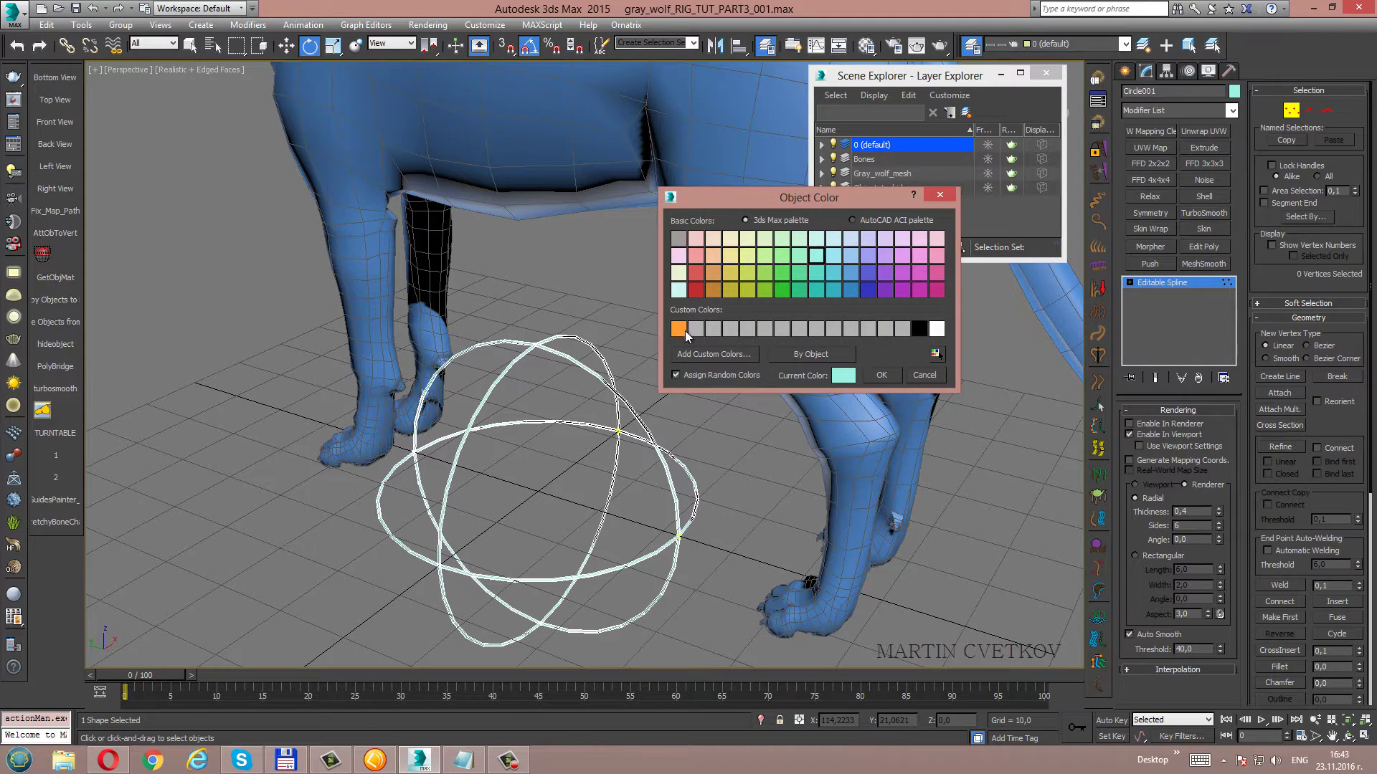
Colour the ring control orange, exit sub-object editing and deselect it.
{"action": "left_click", "coordinate": [679, 329]}
{"action": "left_click", "coordinate": [883, 375]}
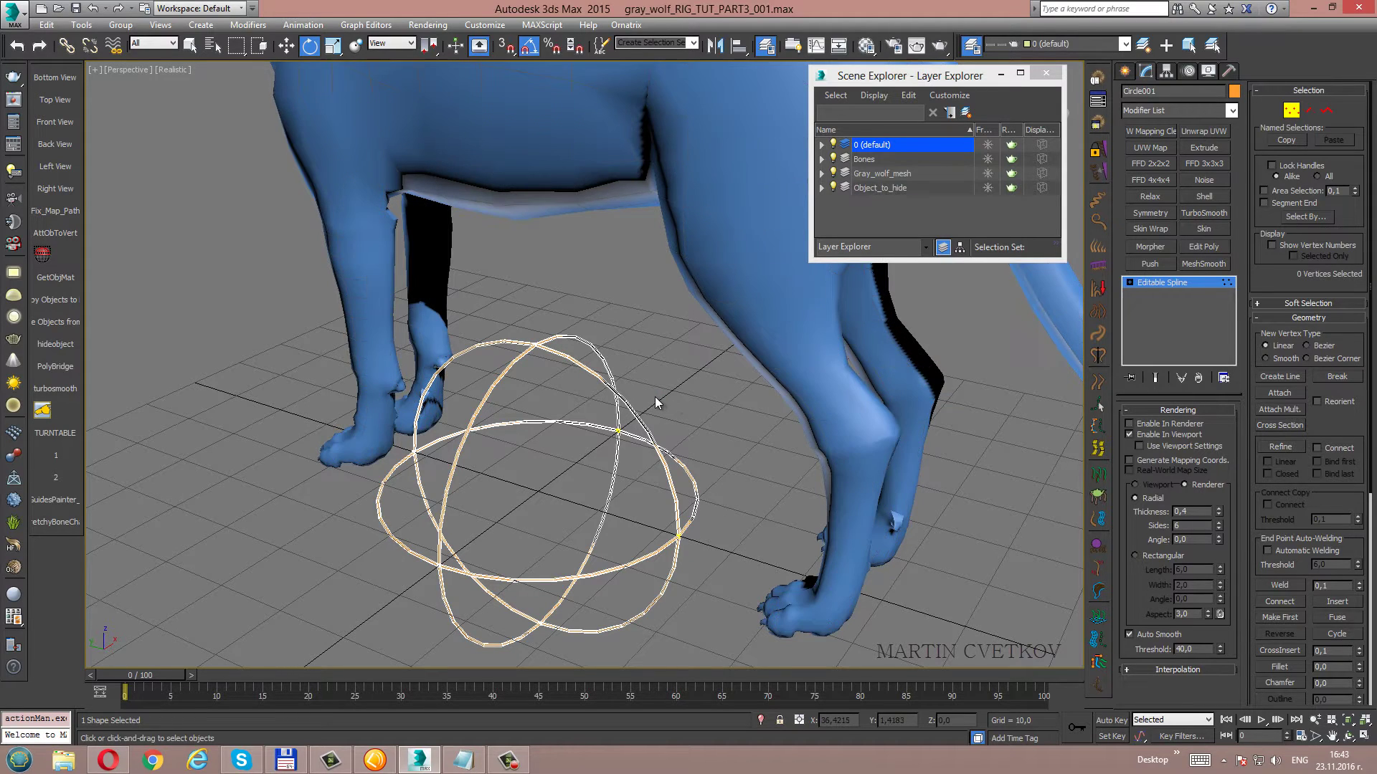
{"action": "key", "text": "z"}
{"action": "scroll", "coordinate": [603, 362], "scroll_direction": "down", "scroll_amount": 3}
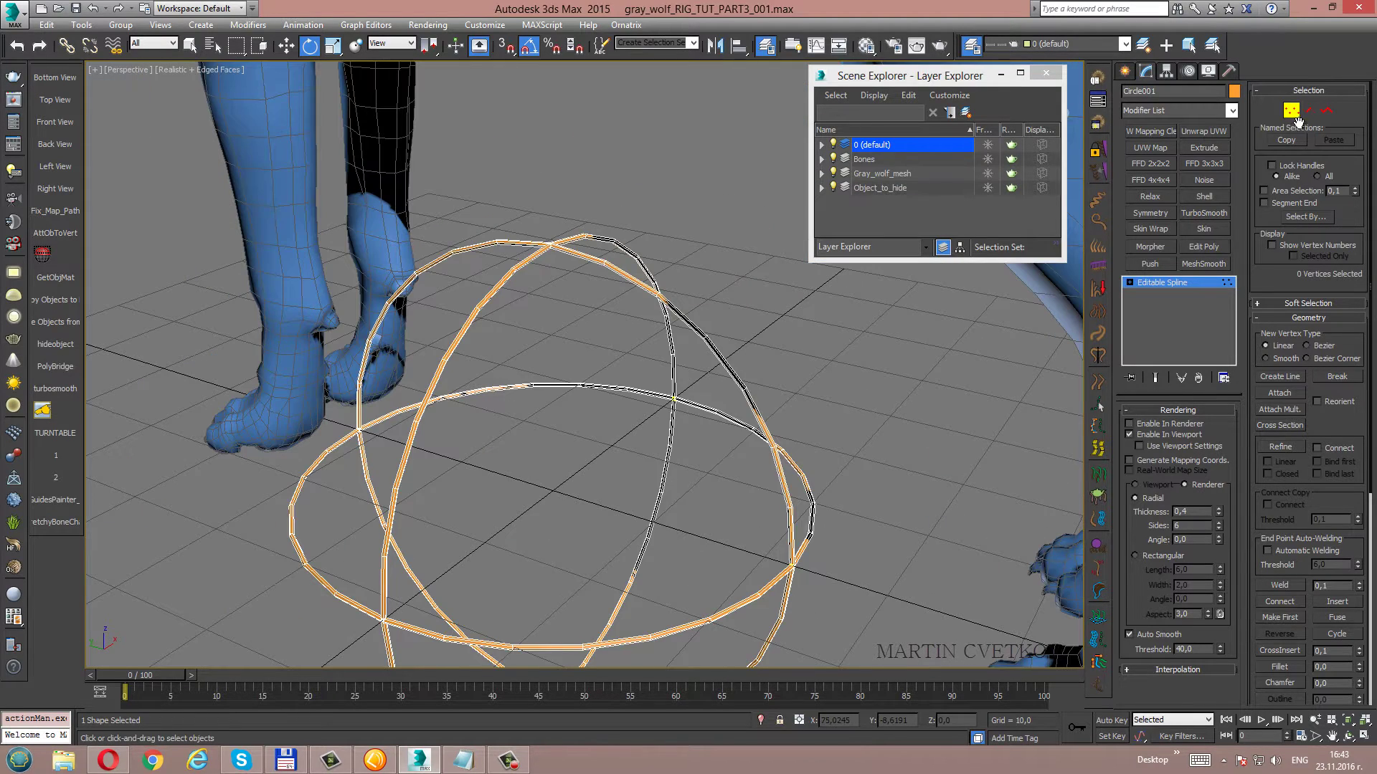
{"action": "key", "text": "1"}
{"action": "left_click", "coordinate": [574, 339]}
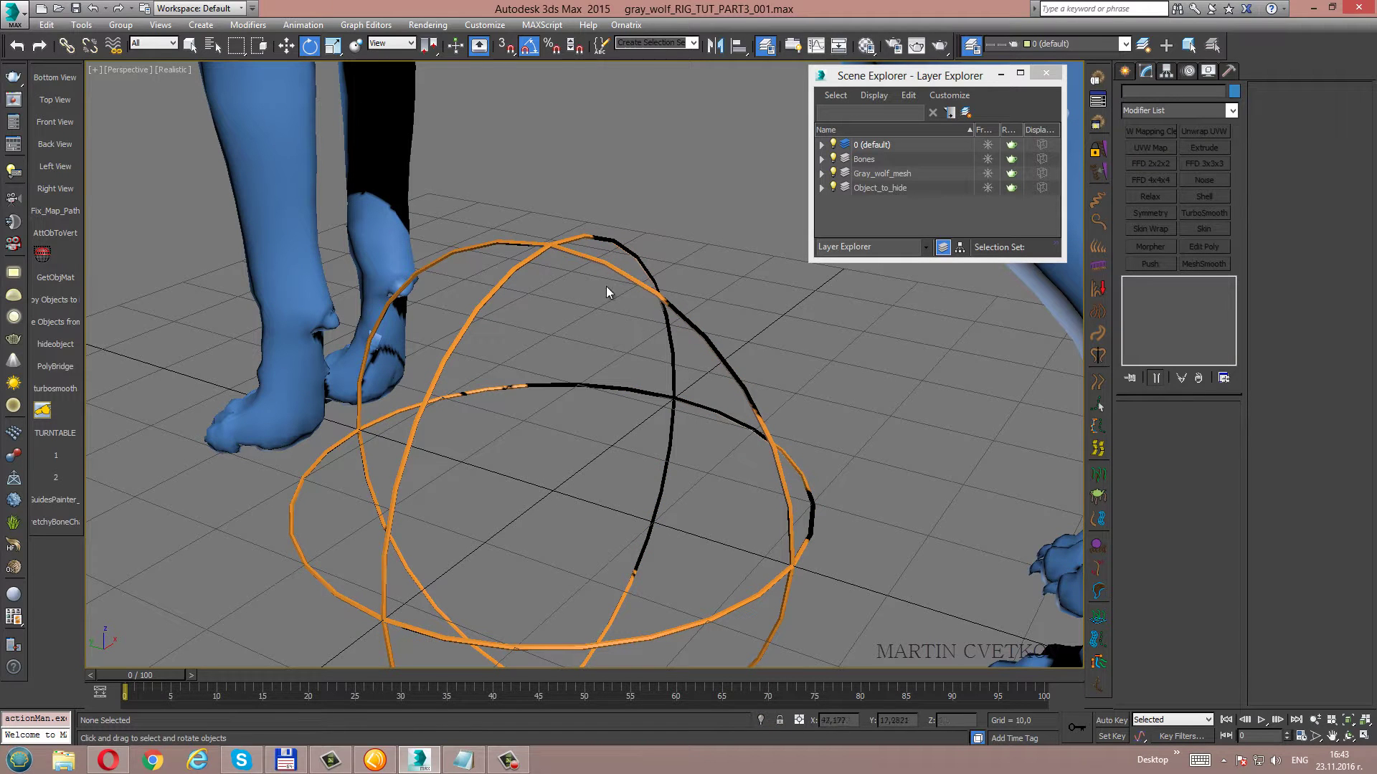
Switch the viewport to plain shaded display and reselect the ring control for moving.
{"action": "left_click", "coordinate": [170, 68]}
{"action": "left_click", "coordinate": [189, 101]}
{"action": "scroll", "coordinate": [624, 412], "scroll_direction": "down", "scroll_amount": 2}
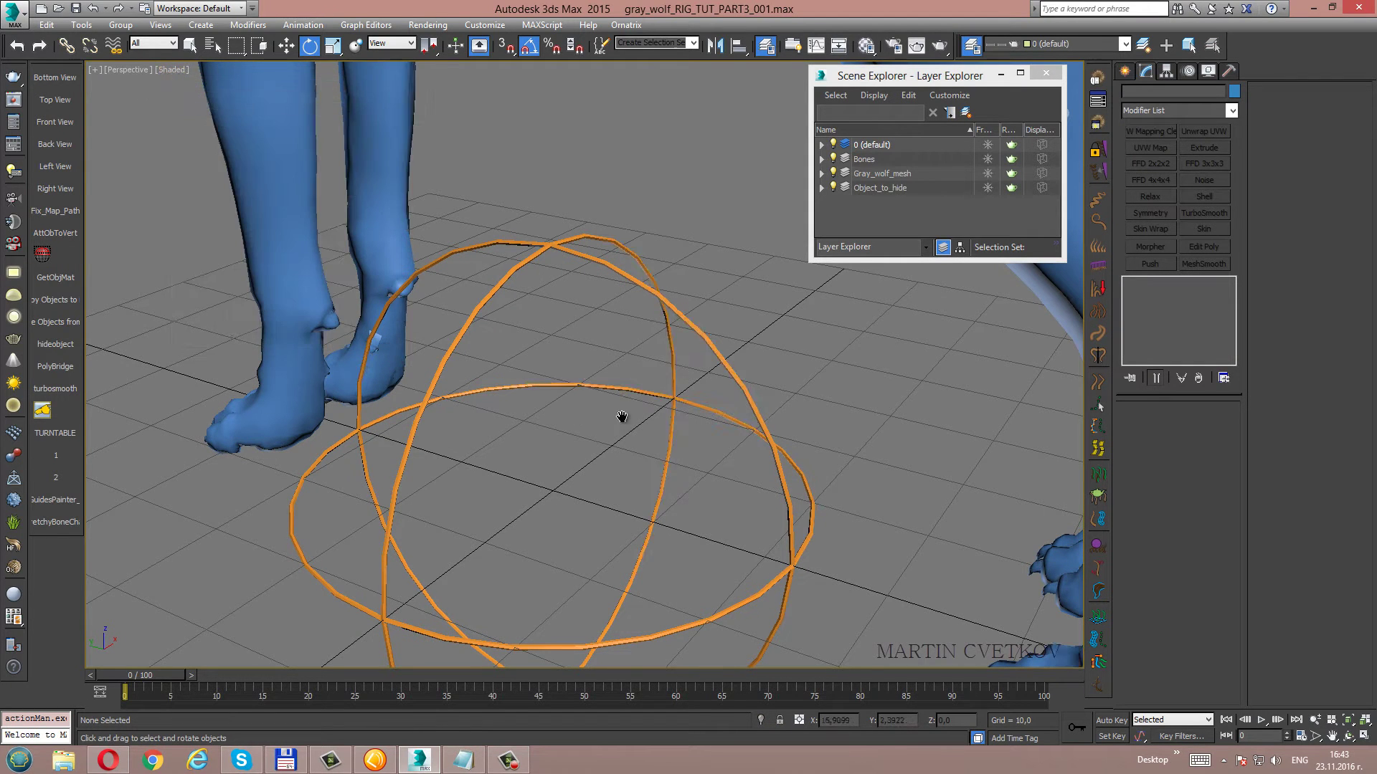
{"action": "scroll", "coordinate": [677, 397], "scroll_direction": "down", "scroll_amount": 2}
{"action": "left_click", "coordinate": [676, 397]}
{"action": "key", "text": "w"}
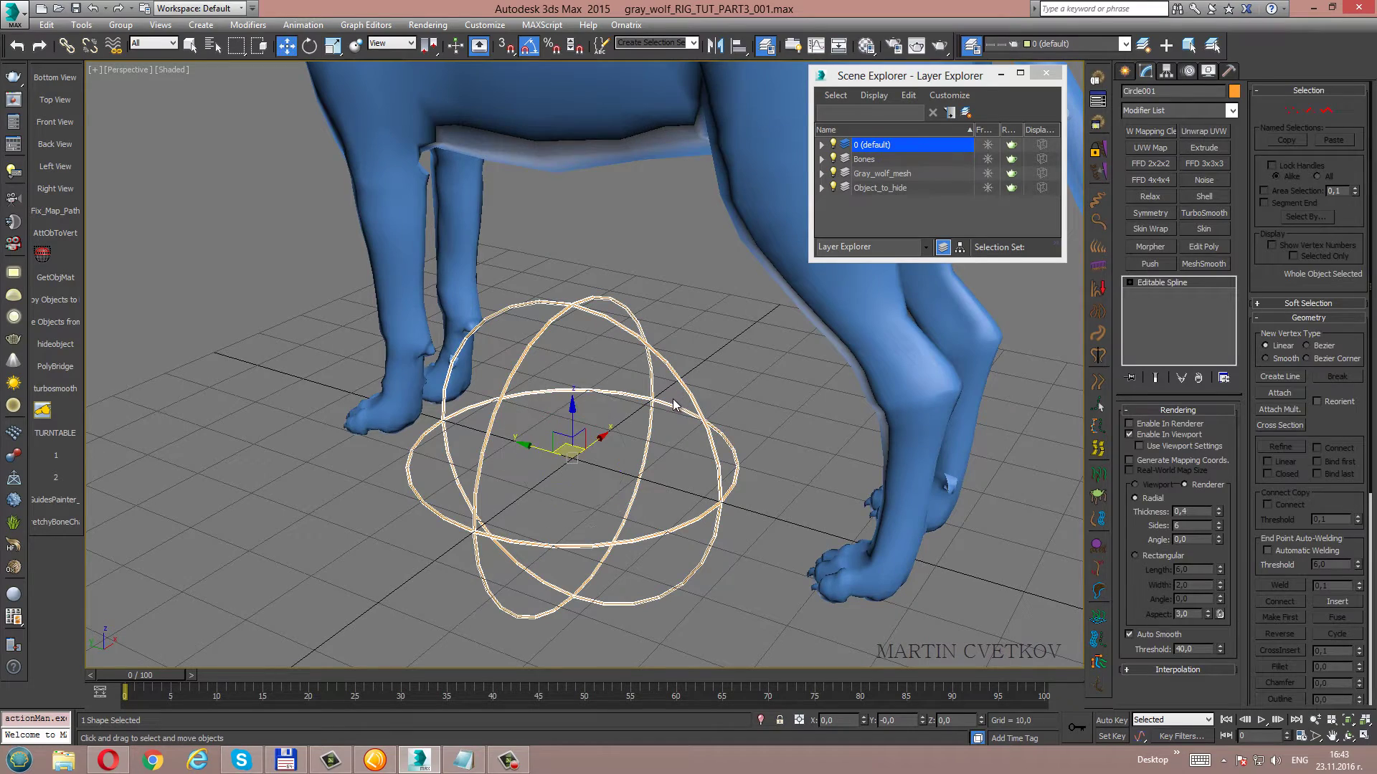
{"action": "middle_click_drag", "start_coordinate": [673, 400], "coordinate": [633, 442], "text": "alt"}
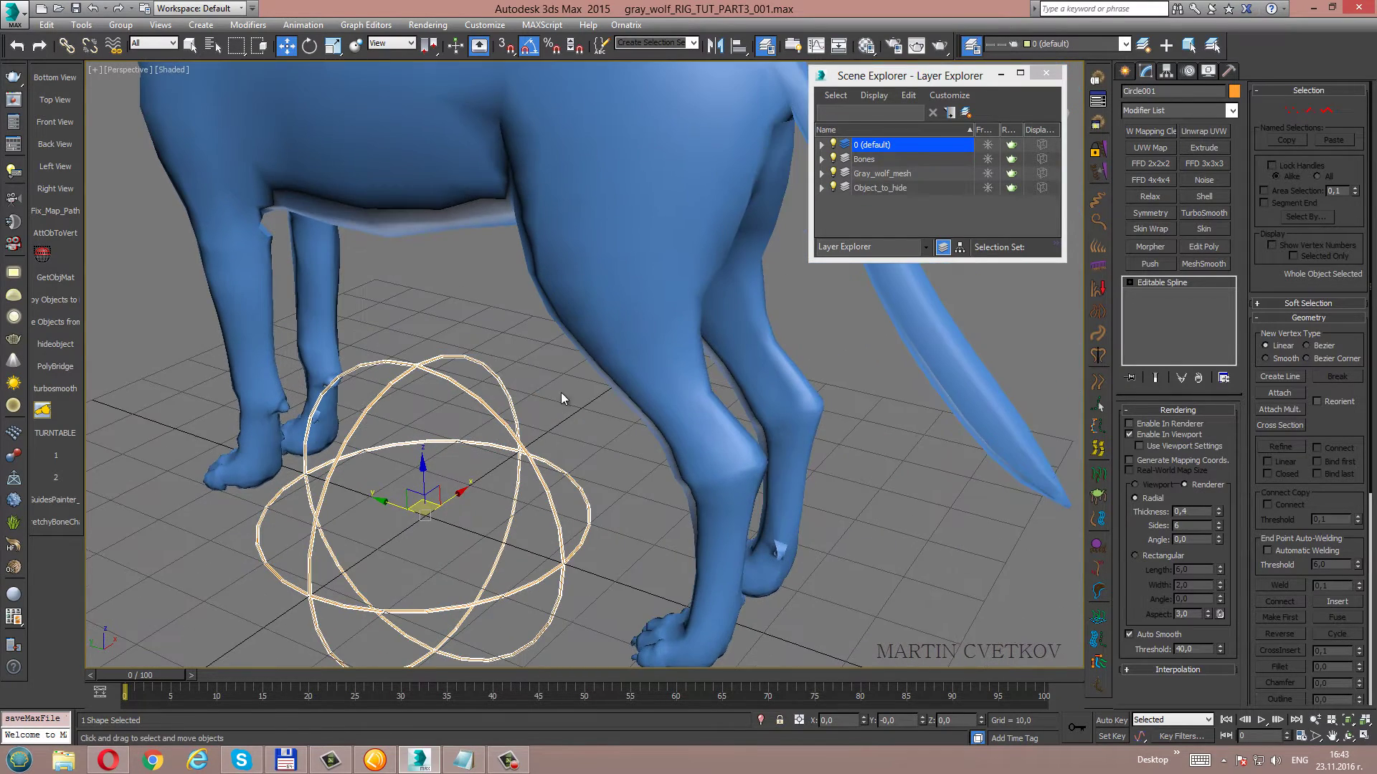
{"action": "scroll", "coordinate": [528, 407], "scroll_direction": "down", "scroll_amount": 2}
{"action": "scroll", "coordinate": [529, 367], "scroll_direction": "down", "scroll_amount": 2}
{"action": "scroll", "coordinate": [556, 402], "scroll_direction": "up", "scroll_amount": 4}
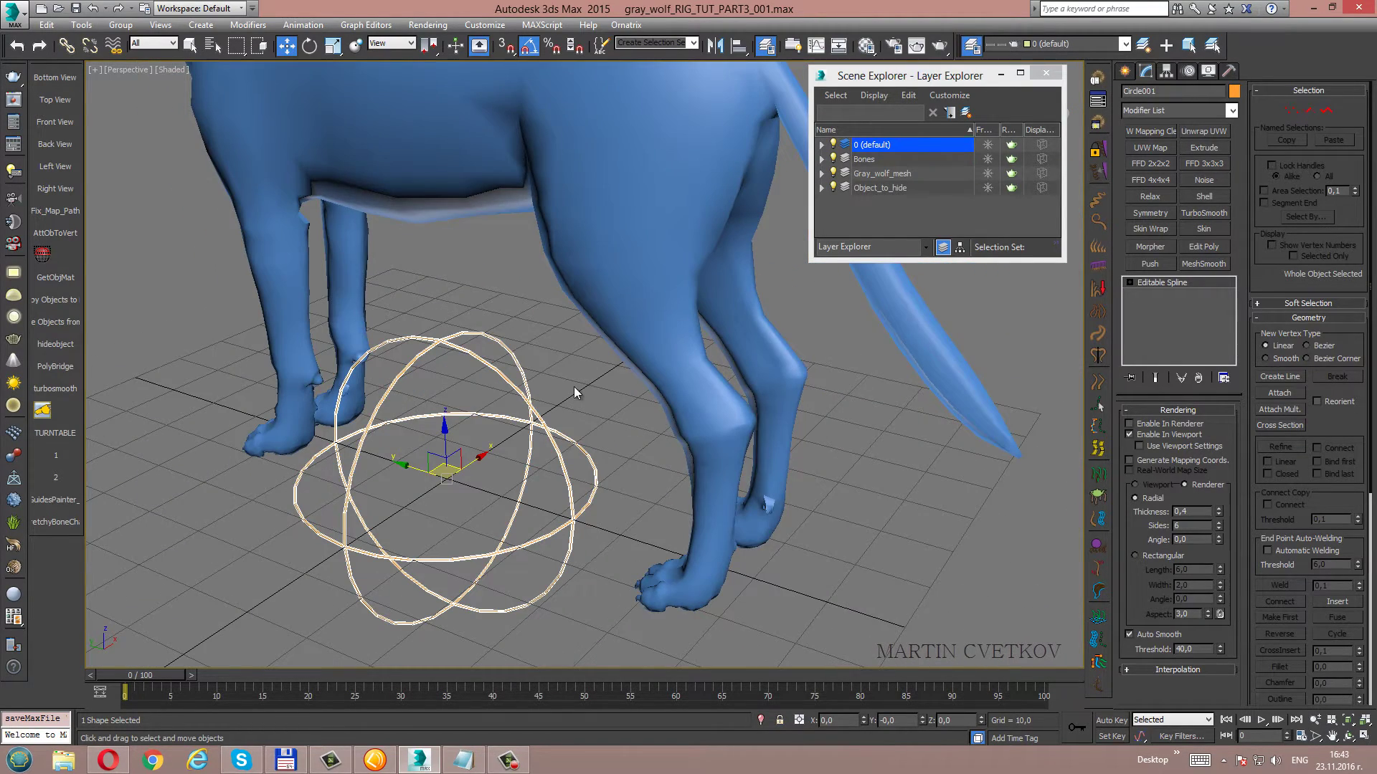
Create a layer named Animation_Controls and make 0 (default) the current layer again.
{"action": "left_click", "coordinate": [574, 393]}
{"action": "left_click", "coordinate": [968, 113]}
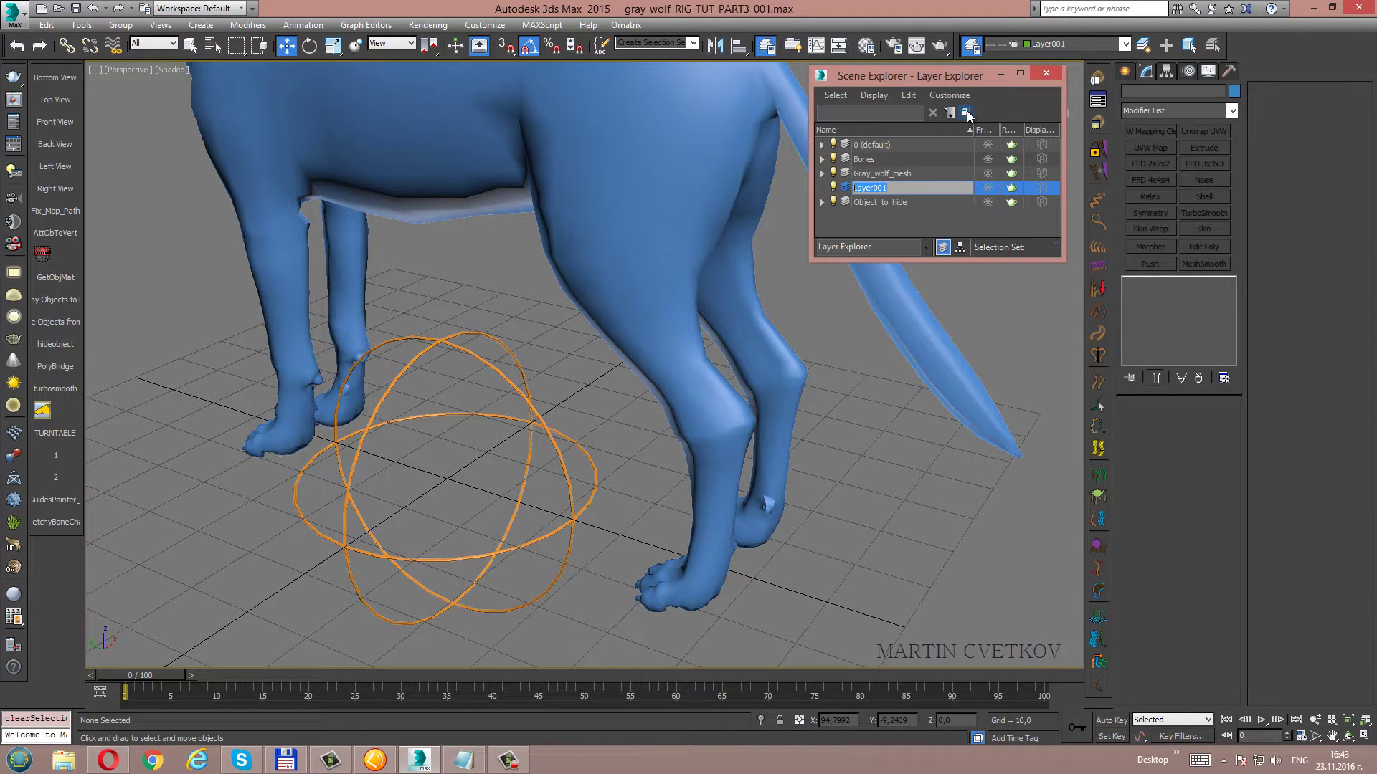
{"action": "type", "text": "A"}
{"action": "type", "text": "_Cont"}
{"action": "type", "text": "rols"}
{"action": "key", "text": "Return"}
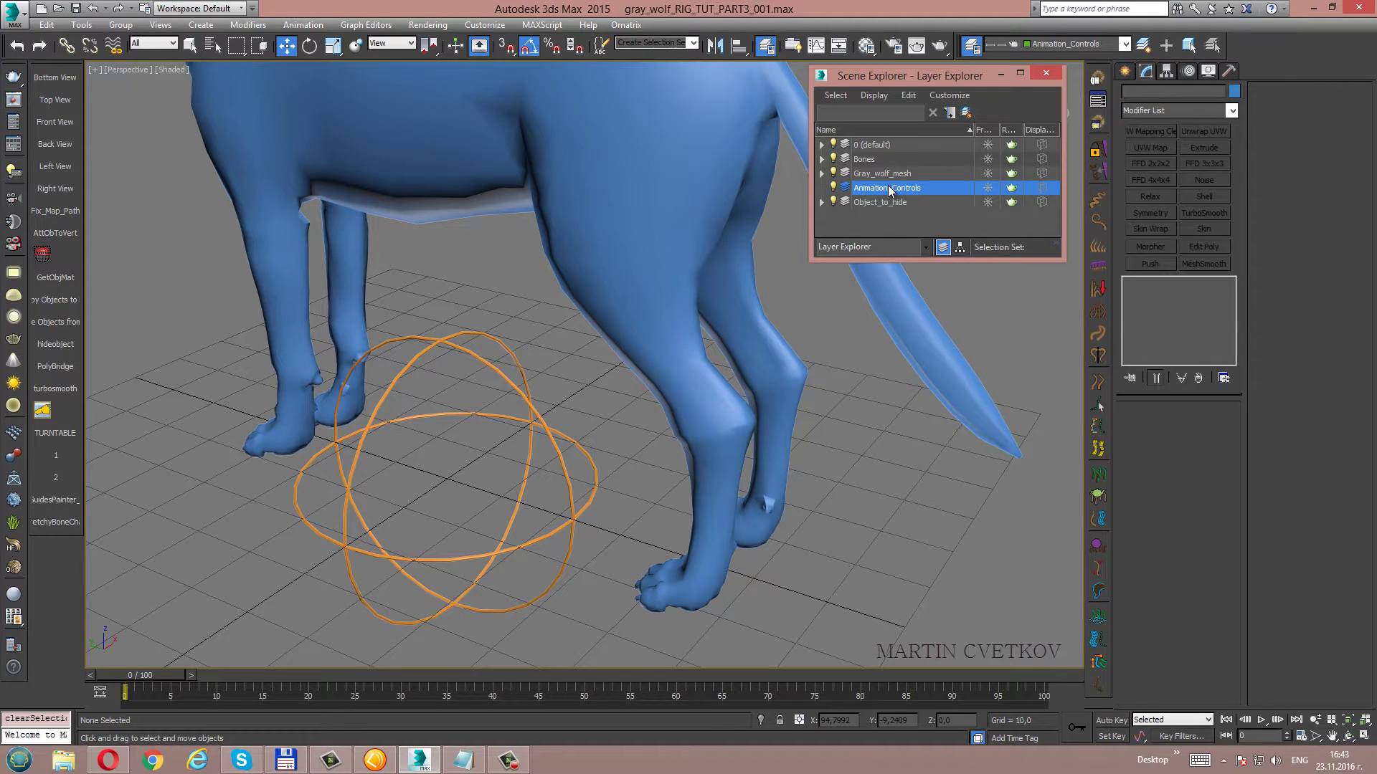
{"action": "left_click", "coordinate": [514, 449]}
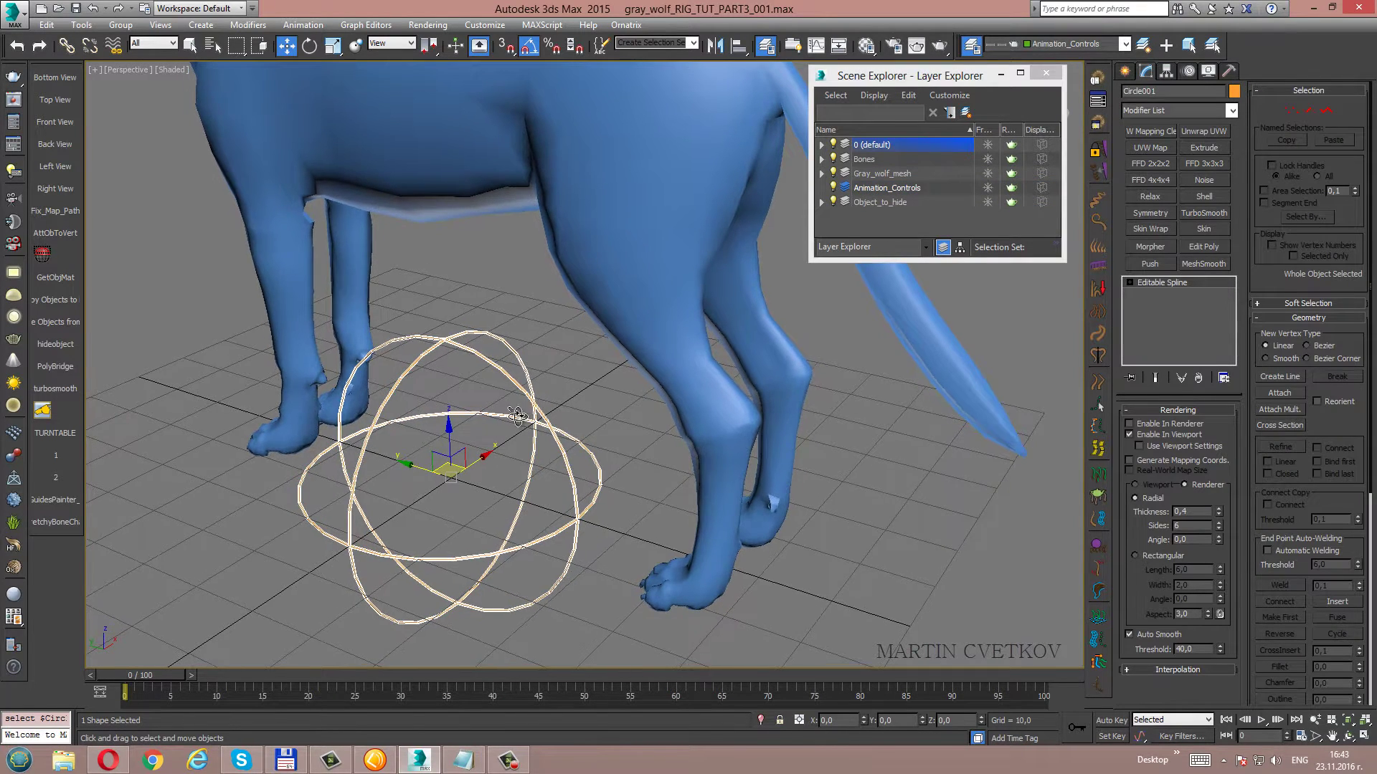
{"action": "mouse_move", "coordinate": [548, 395]}
{"action": "middle_mouse_down", "text": "alt"}
{"action": "mouse_move", "coordinate": [521, 387]}
{"action": "mouse_move", "coordinate": [516, 401]}
{"action": "middle_mouse_up", "text": "alt"}
{"action": "key", "text": "w"}
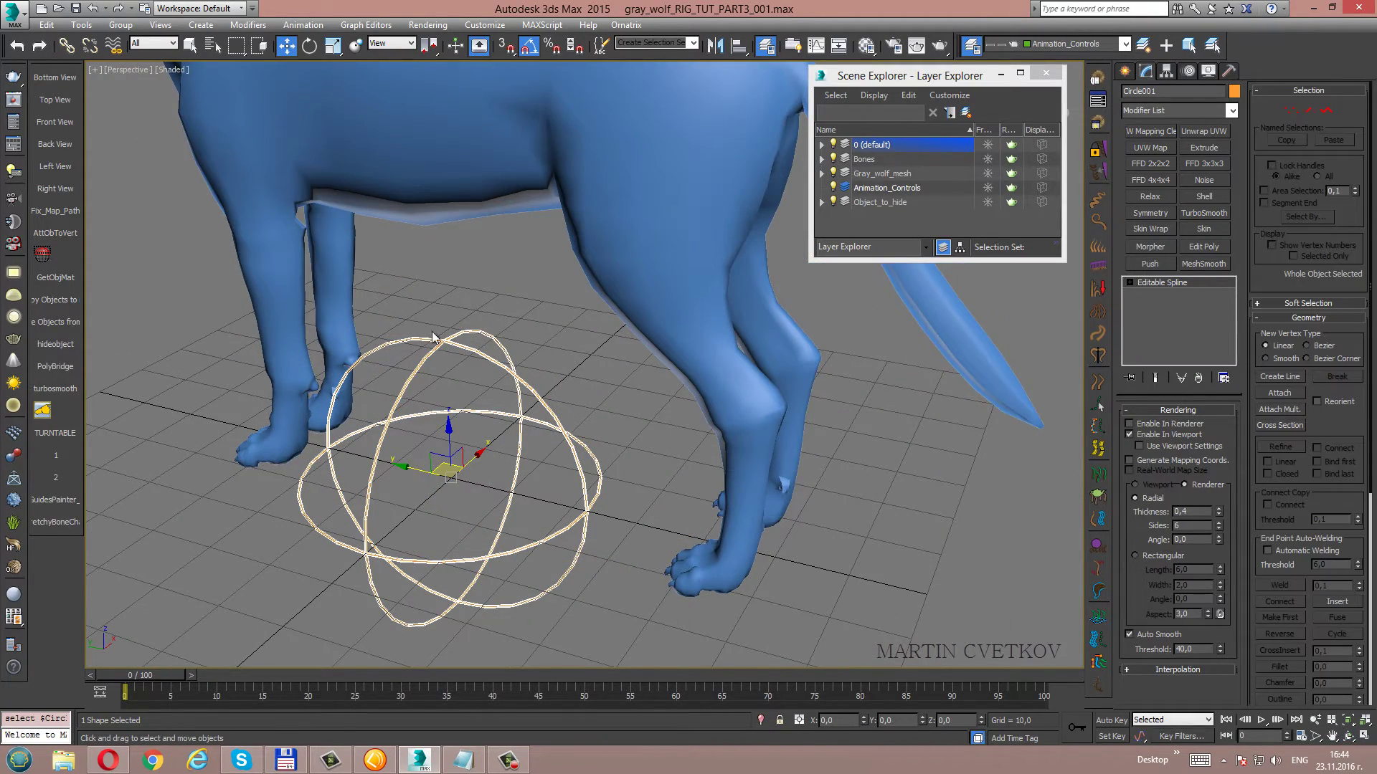
{"action": "left_click", "coordinate": [845, 146]}
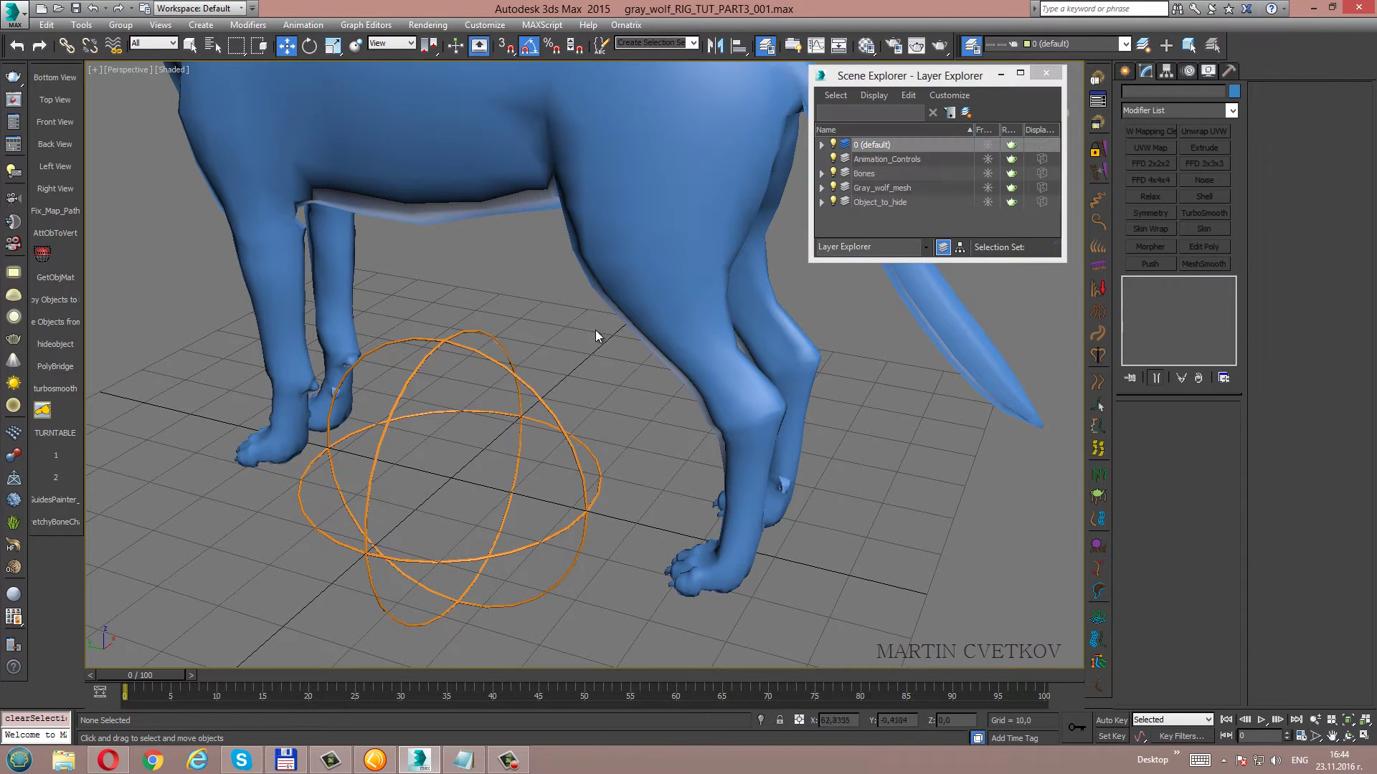
Add the selected circle control to the Animation_Controls layer.
{"action": "left_click_drag", "start_coordinate": [554, 323], "coordinate": [445, 417]}
{"action": "right_click", "coordinate": [889, 143]}
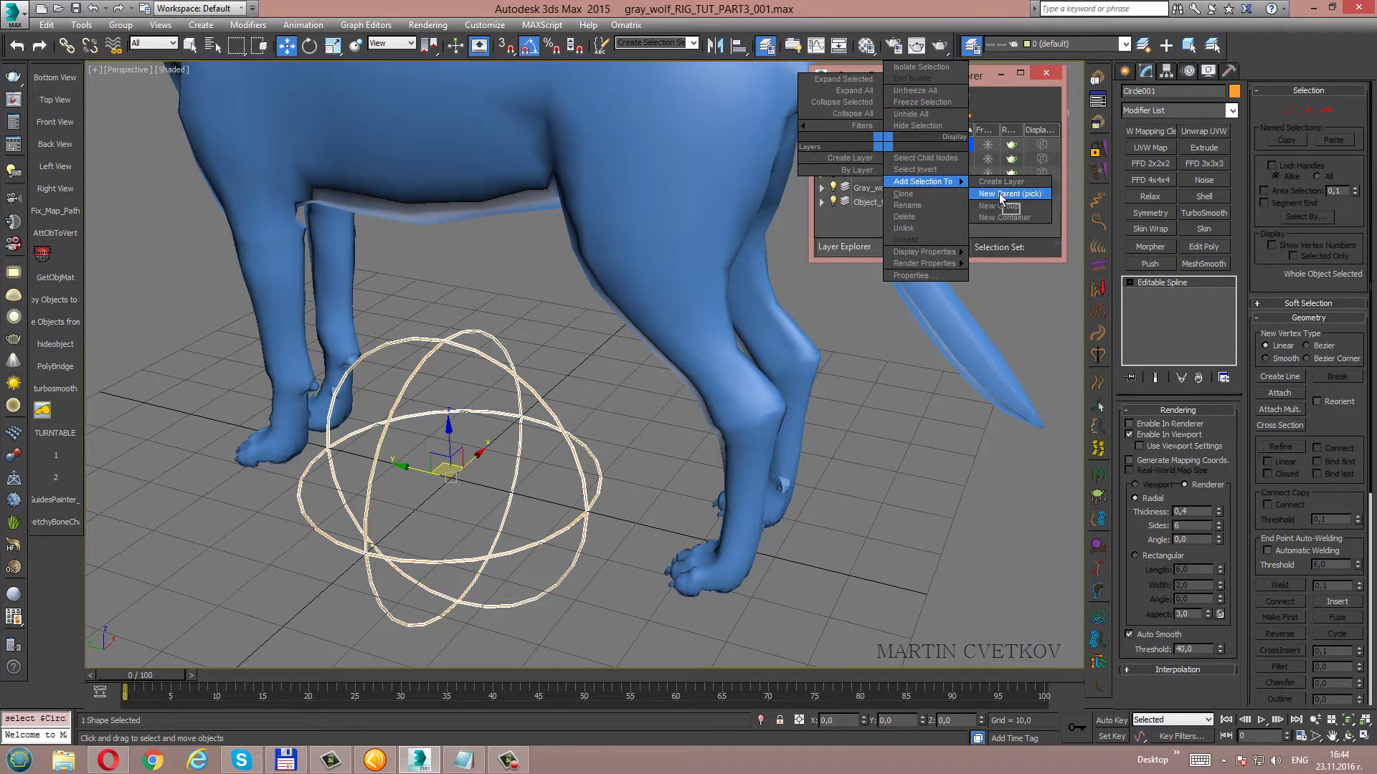
{"action": "left_click", "coordinate": [971, 191]}
{"action": "left_click", "coordinate": [881, 160]}
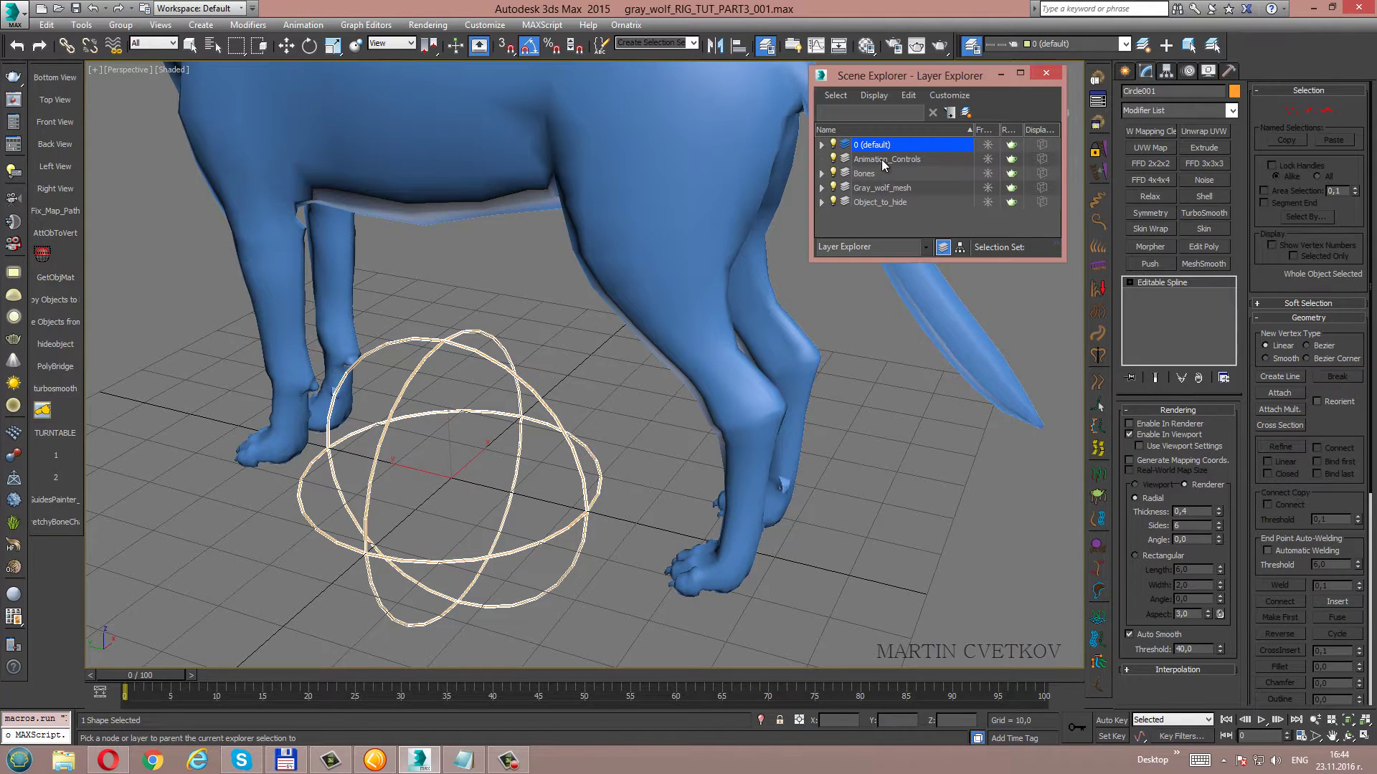
{"action": "left_click", "coordinate": [470, 431]}
Copy the name Cs_Pelvis from the bone-names notes, with edged faces shown.
{"action": "left_click", "coordinate": [462, 761]}
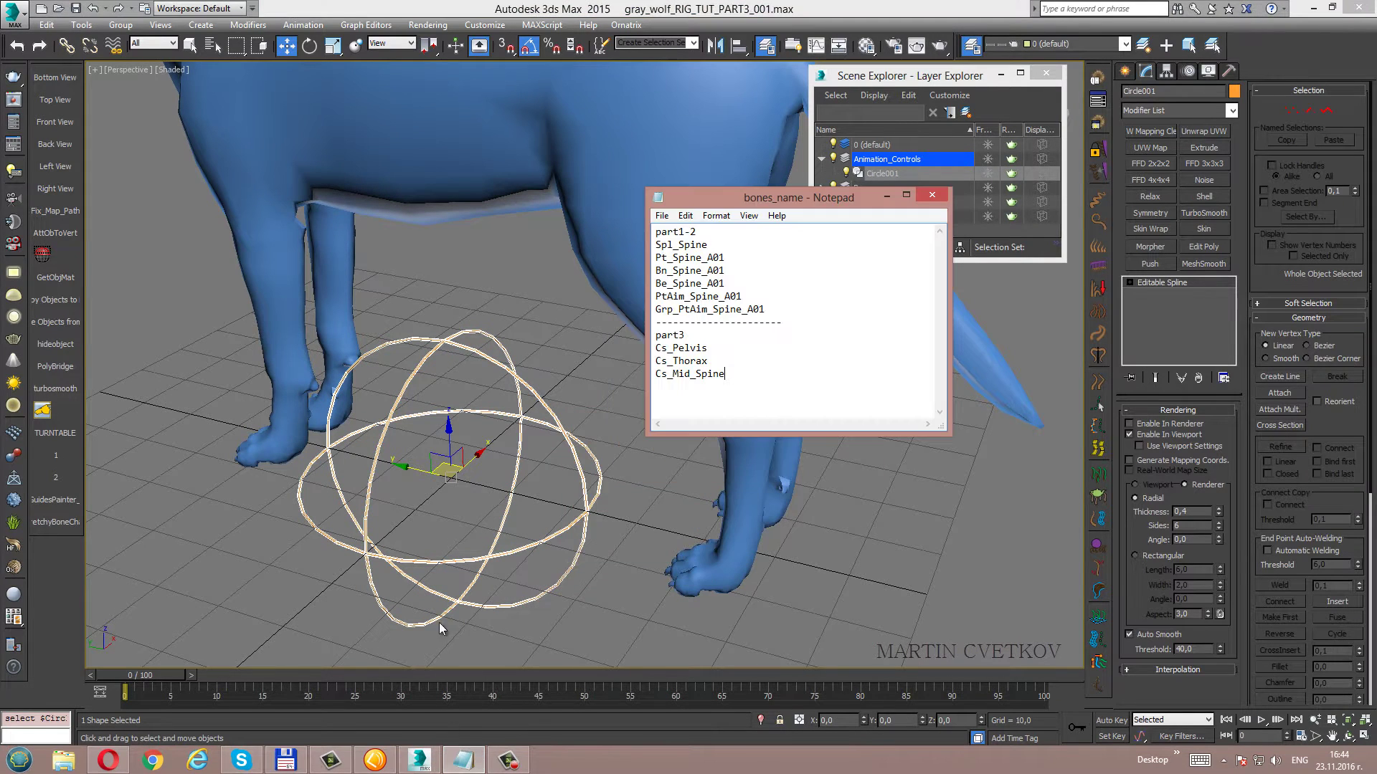
{"action": "middle_click_drag", "start_coordinate": [449, 474], "coordinate": [462, 450], "text": "alt"}
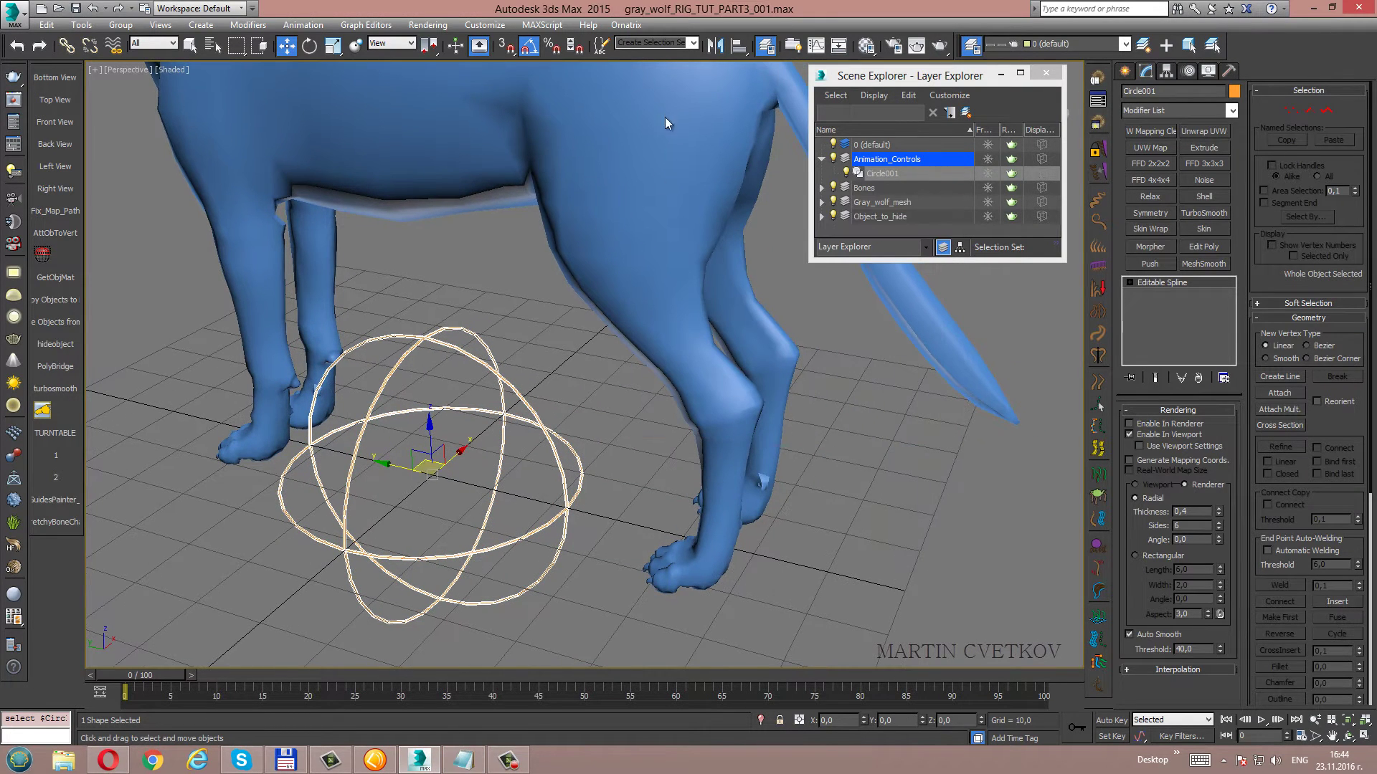
{"action": "key", "text": "F4"}
{"action": "middle_click_drag", "start_coordinate": [579, 352], "coordinate": [596, 374]}
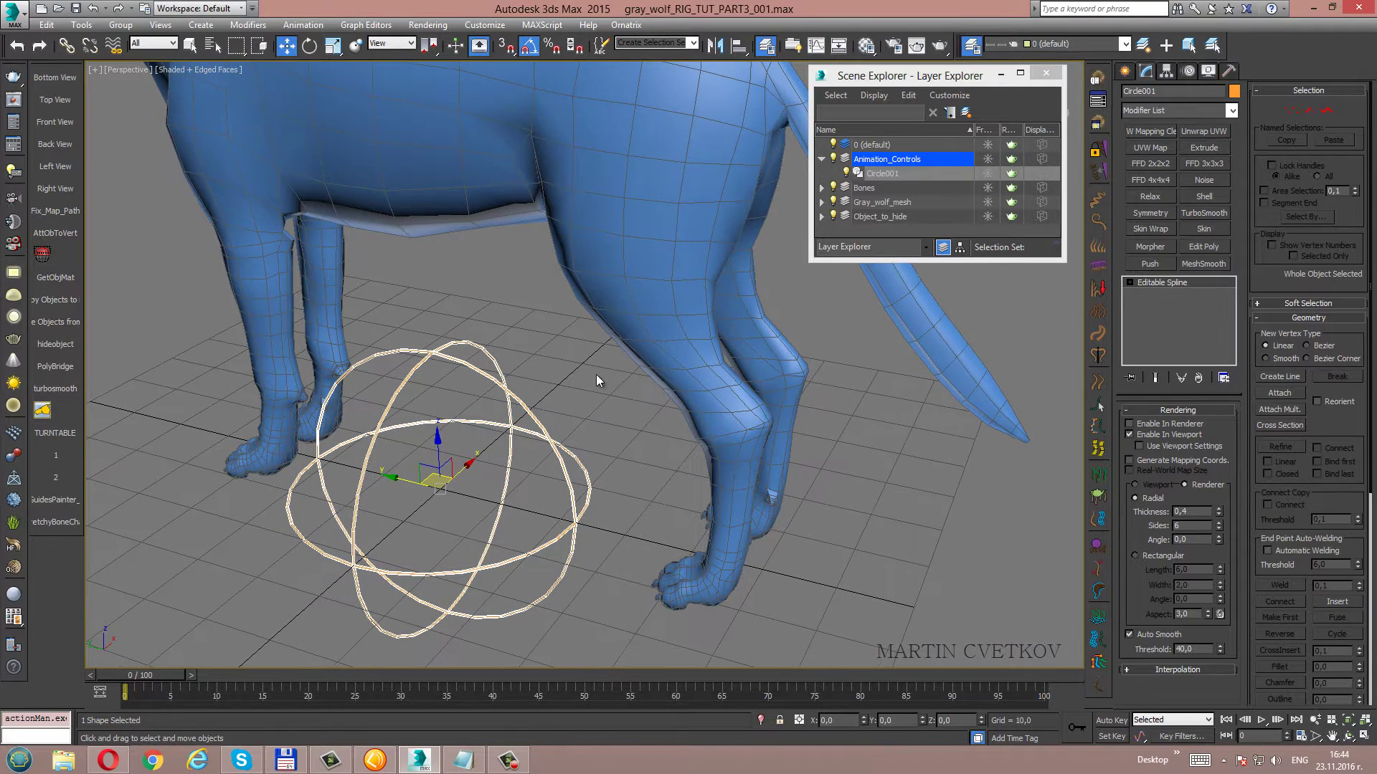
{"action": "left_click", "coordinate": [460, 763]}
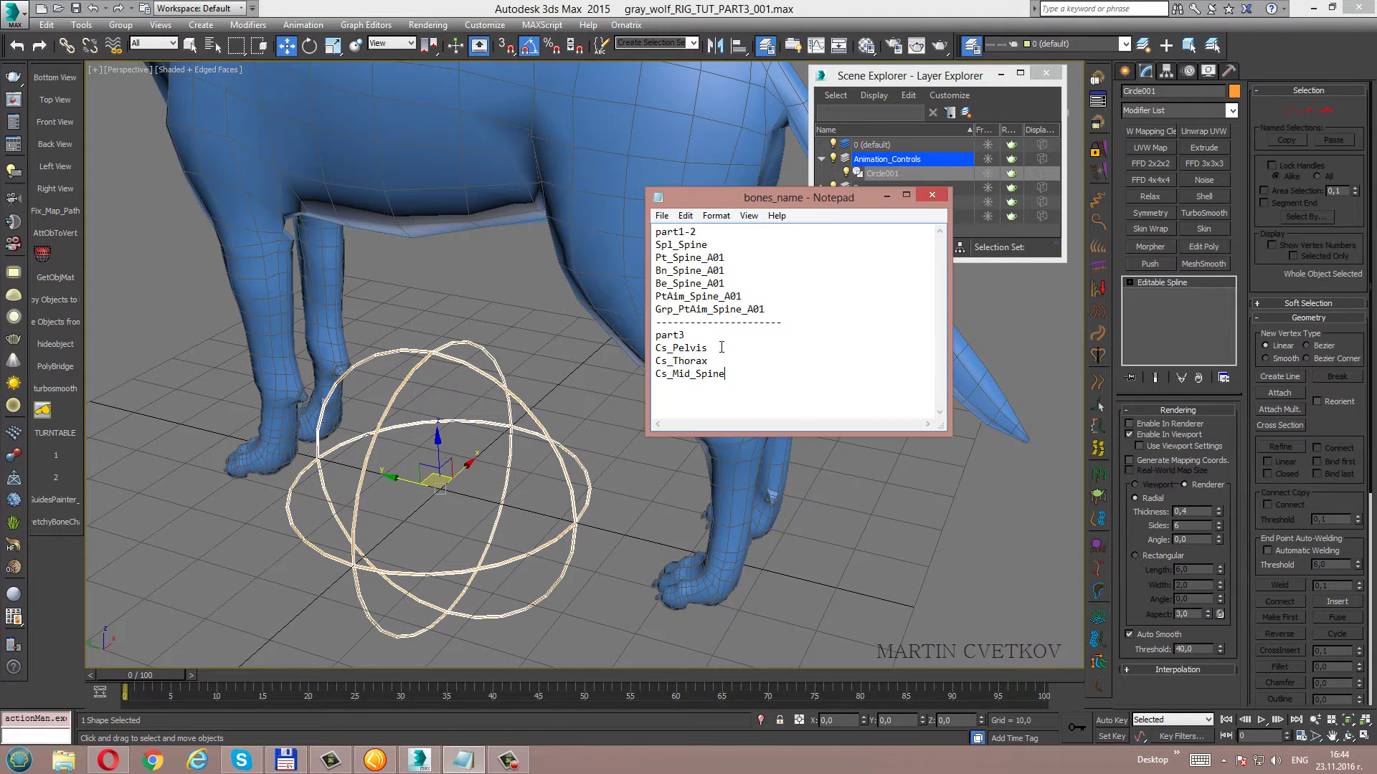
{"action": "left_click_drag", "start_coordinate": [708, 348], "coordinate": [654, 350]}
{"action": "right_click", "coordinate": [686, 348]}
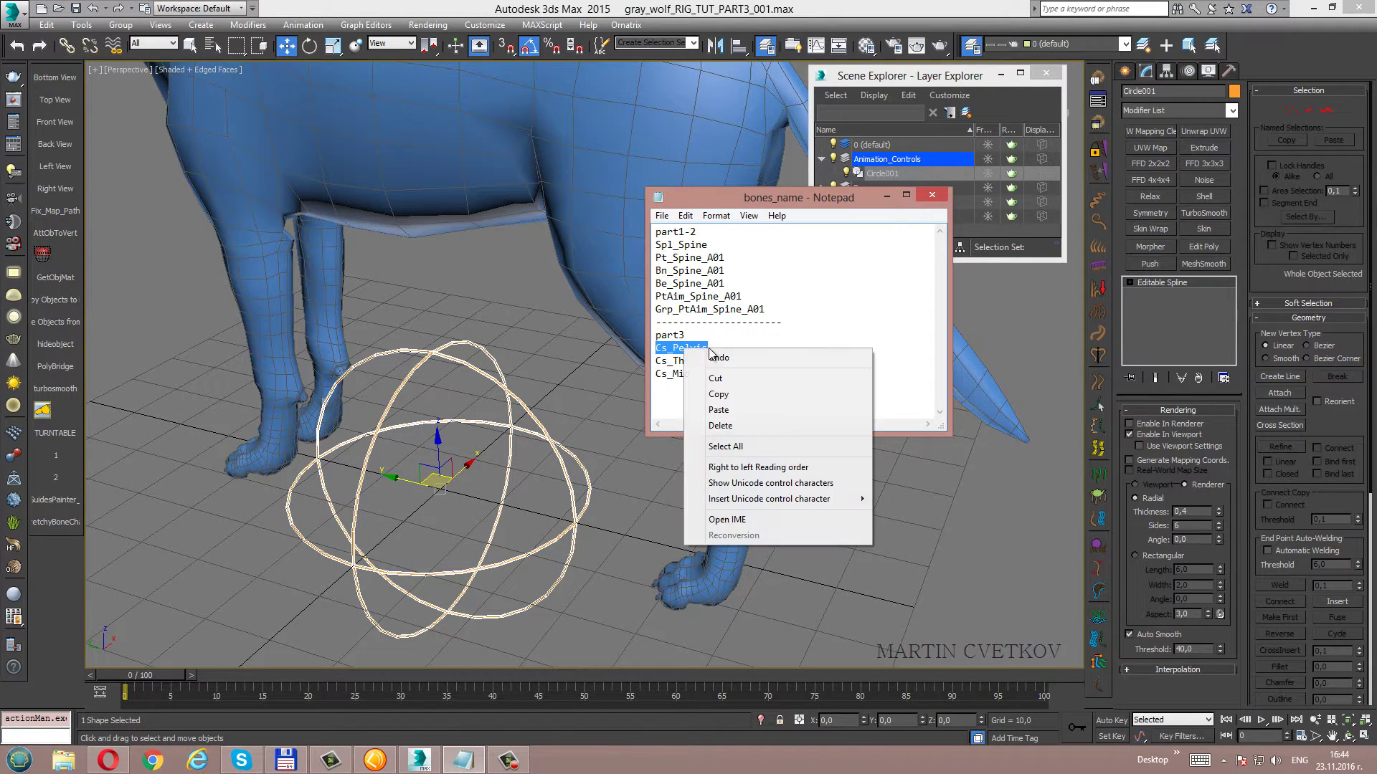
{"action": "left_click", "coordinate": [719, 395]}
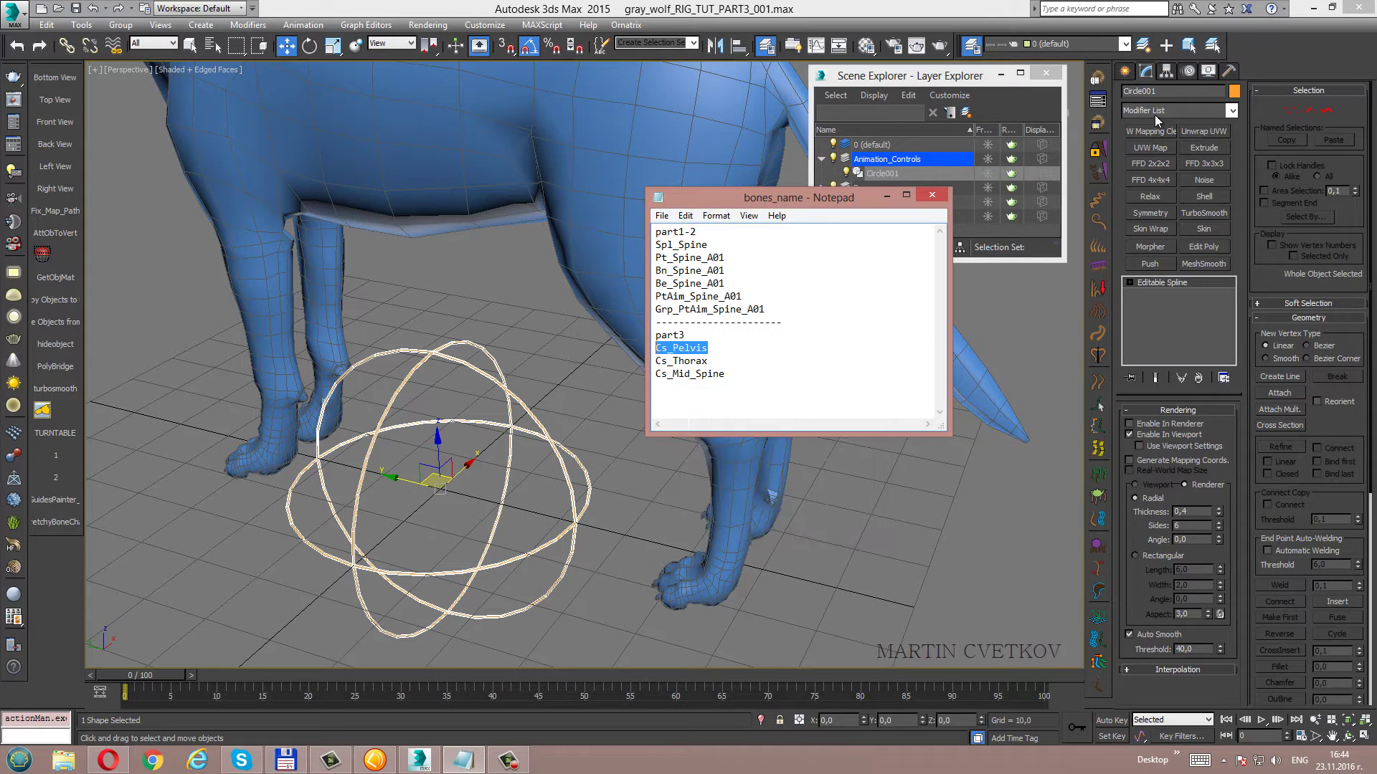
Paste Cs_Pelvis into the circle's object name field.
{"action": "left_click", "coordinate": [1162, 91]}
{"action": "right_click", "coordinate": [1137, 91]}
{"action": "left_click", "coordinate": [1184, 153]}
{"action": "middle_click_drag", "start_coordinate": [568, 325], "coordinate": [576, 326]}
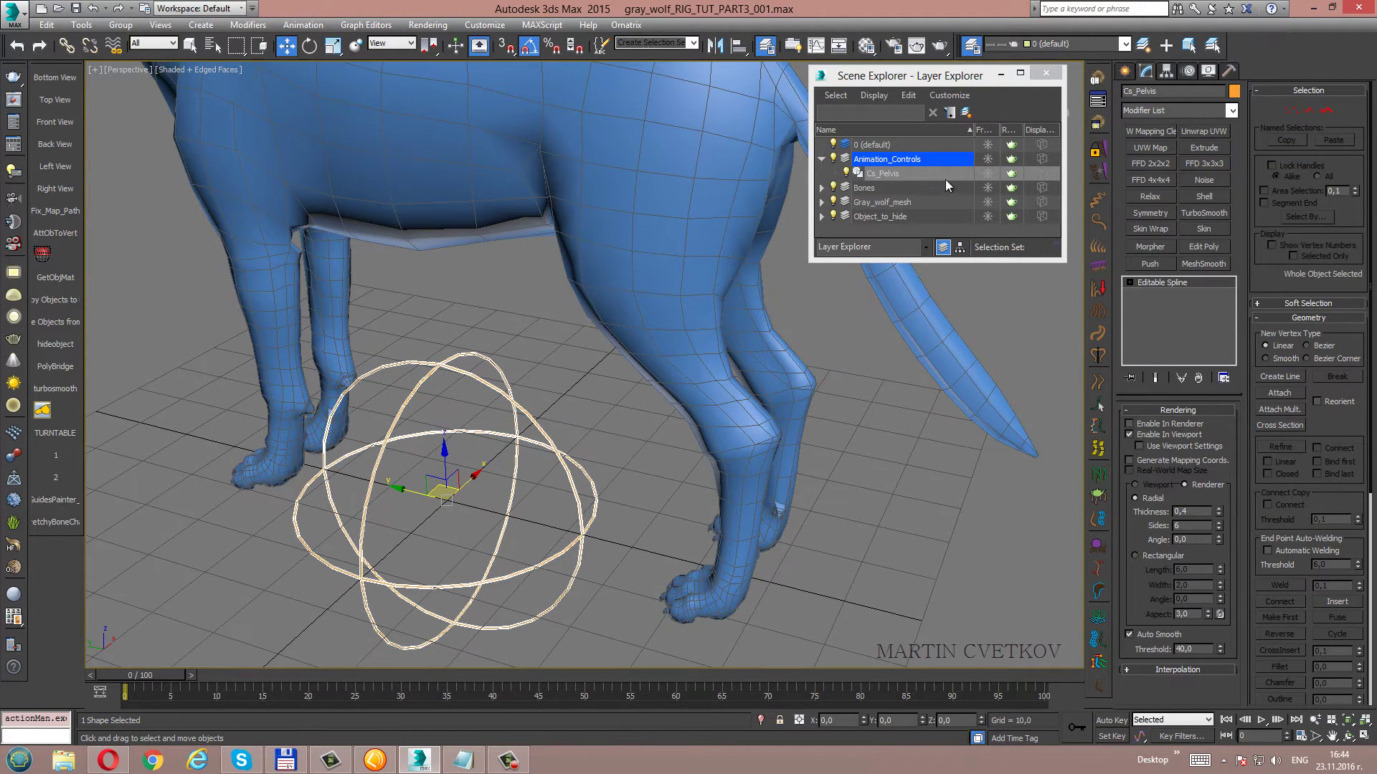
{"action": "middle_click_drag", "start_coordinate": [473, 425], "coordinate": [480, 442]}
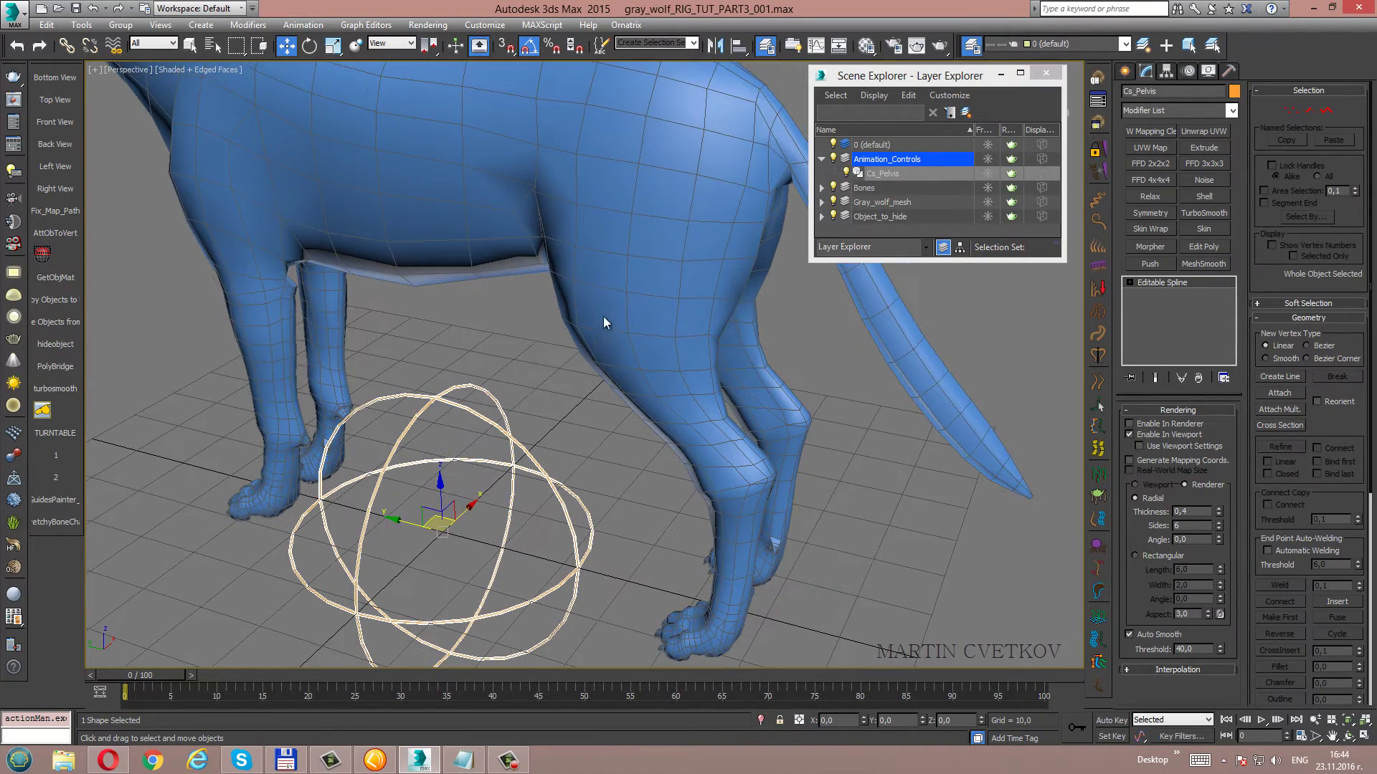
{"action": "middle_click_drag", "start_coordinate": [603, 328], "coordinate": [597, 350]}
Align Cs_Pelvis to Pt_Spine_A01 on X, Y and Z position, pivot to pivot.
{"action": "key", "text": "F3"}
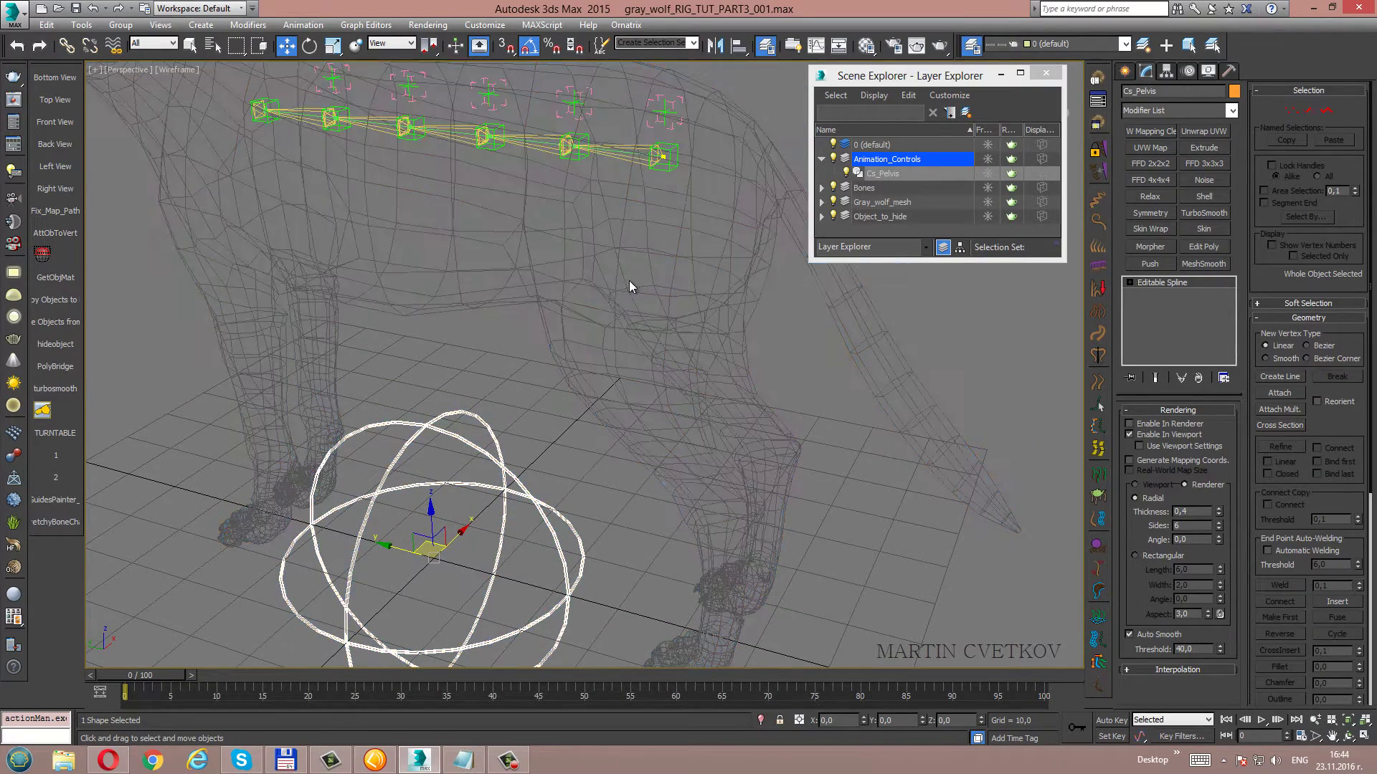
{"action": "mouse_move", "coordinate": [629, 286]}
{"action": "middle_mouse_down", "text": "alt"}
{"action": "mouse_move", "coordinate": [614, 370]}
{"action": "mouse_move", "coordinate": [616, 326]}
{"action": "middle_mouse_up", "text": "alt"}
{"action": "left_click", "coordinate": [740, 45]}
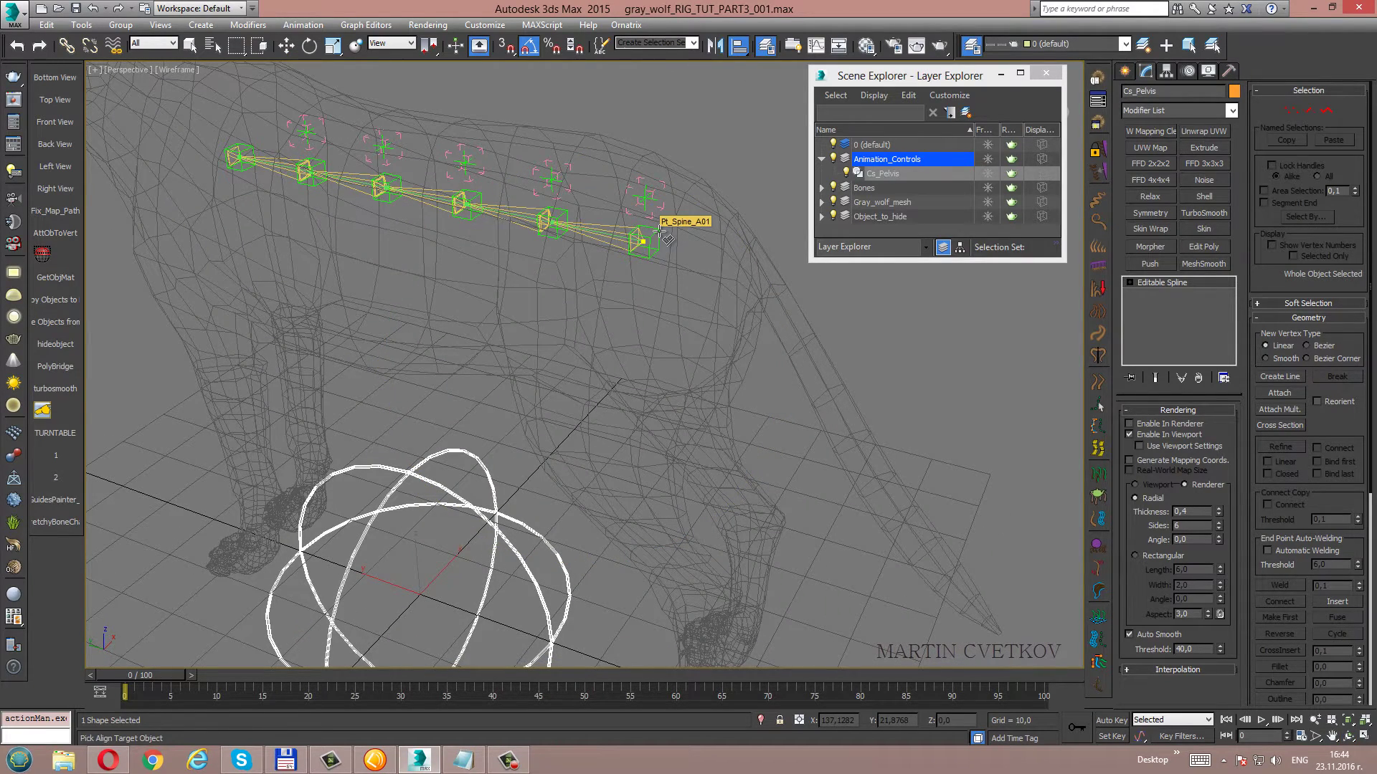
{"action": "left_click", "coordinate": [660, 232]}
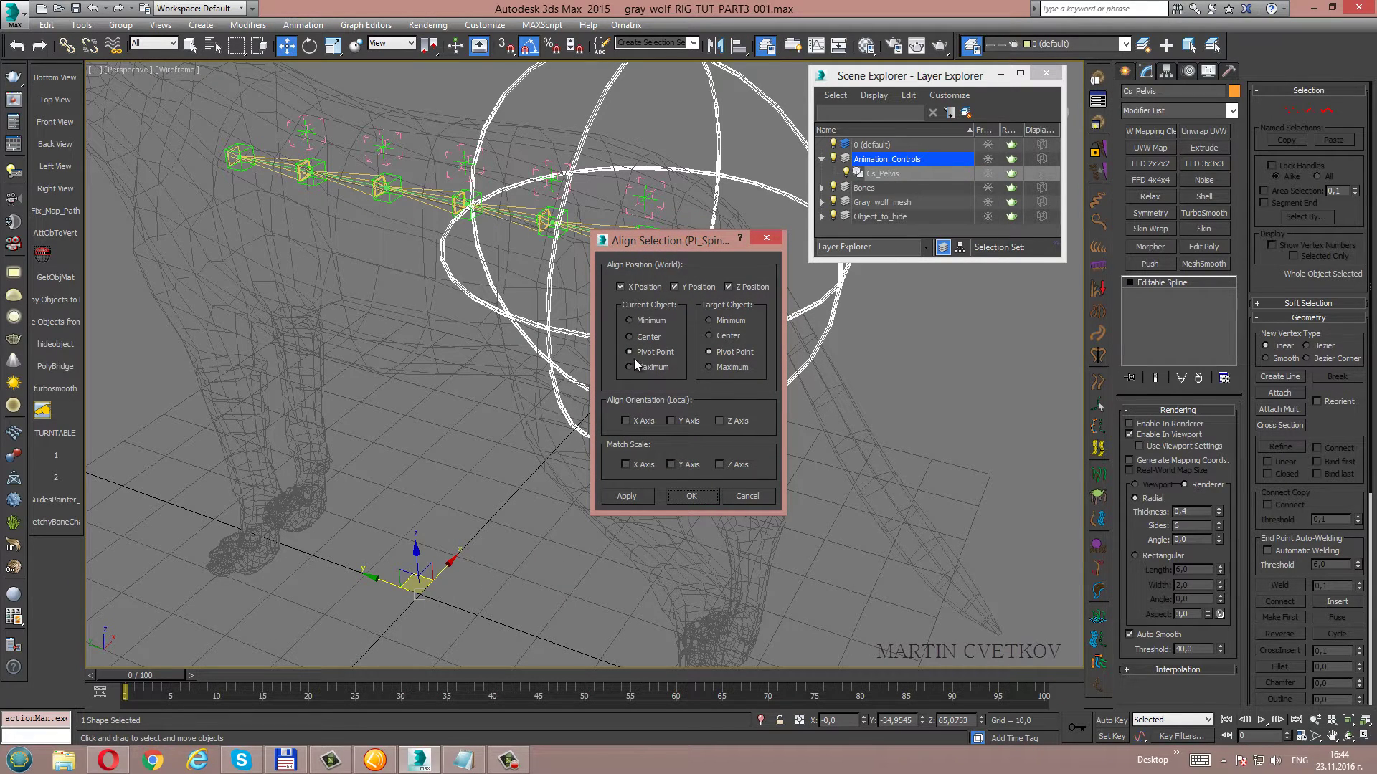
{"action": "left_click", "coordinate": [692, 496]}
{"action": "mouse_move", "coordinate": [691, 497]}
{"action": "middle_mouse_down", "text": "alt"}
{"action": "mouse_move", "coordinate": [667, 308]}
{"action": "mouse_move", "coordinate": [666, 343]}
{"action": "middle_mouse_up", "text": "alt"}
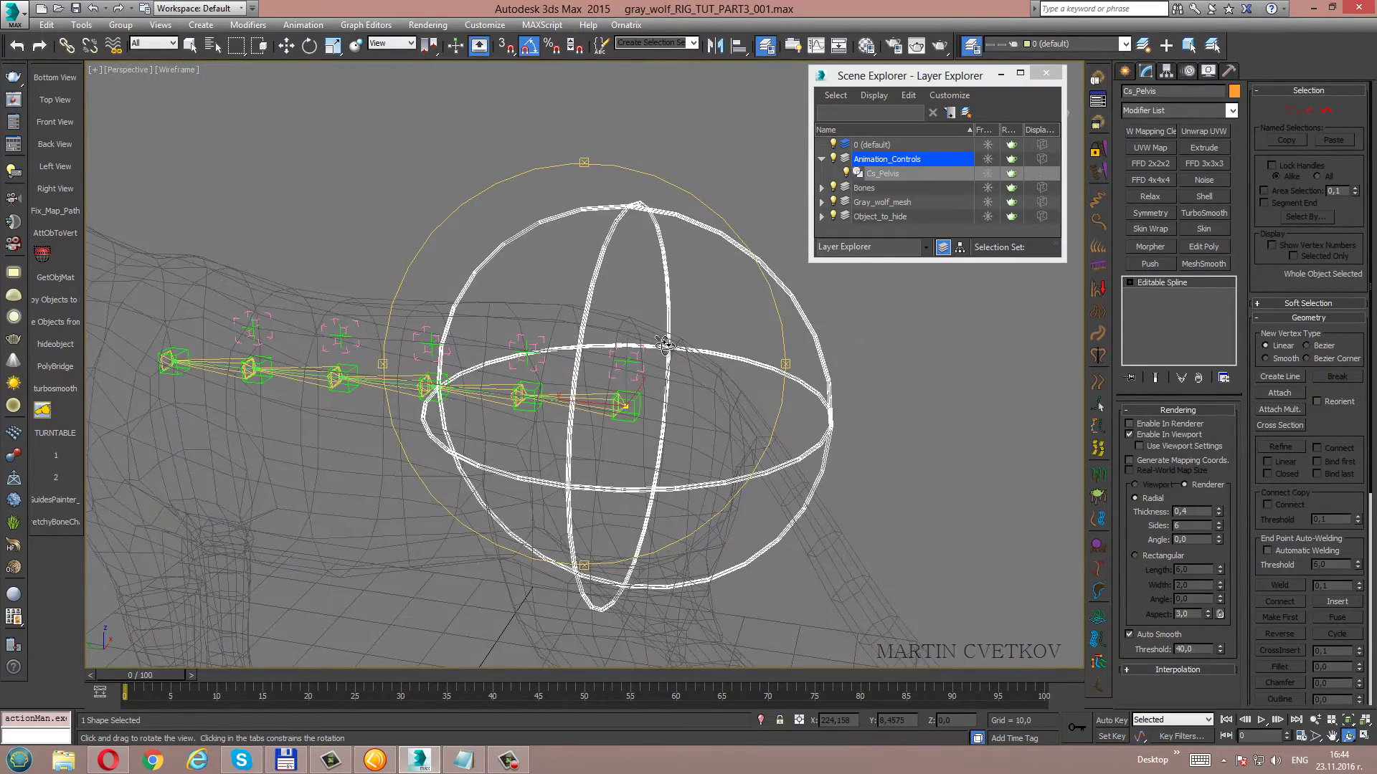
{"action": "left_click", "coordinate": [822, 158]}
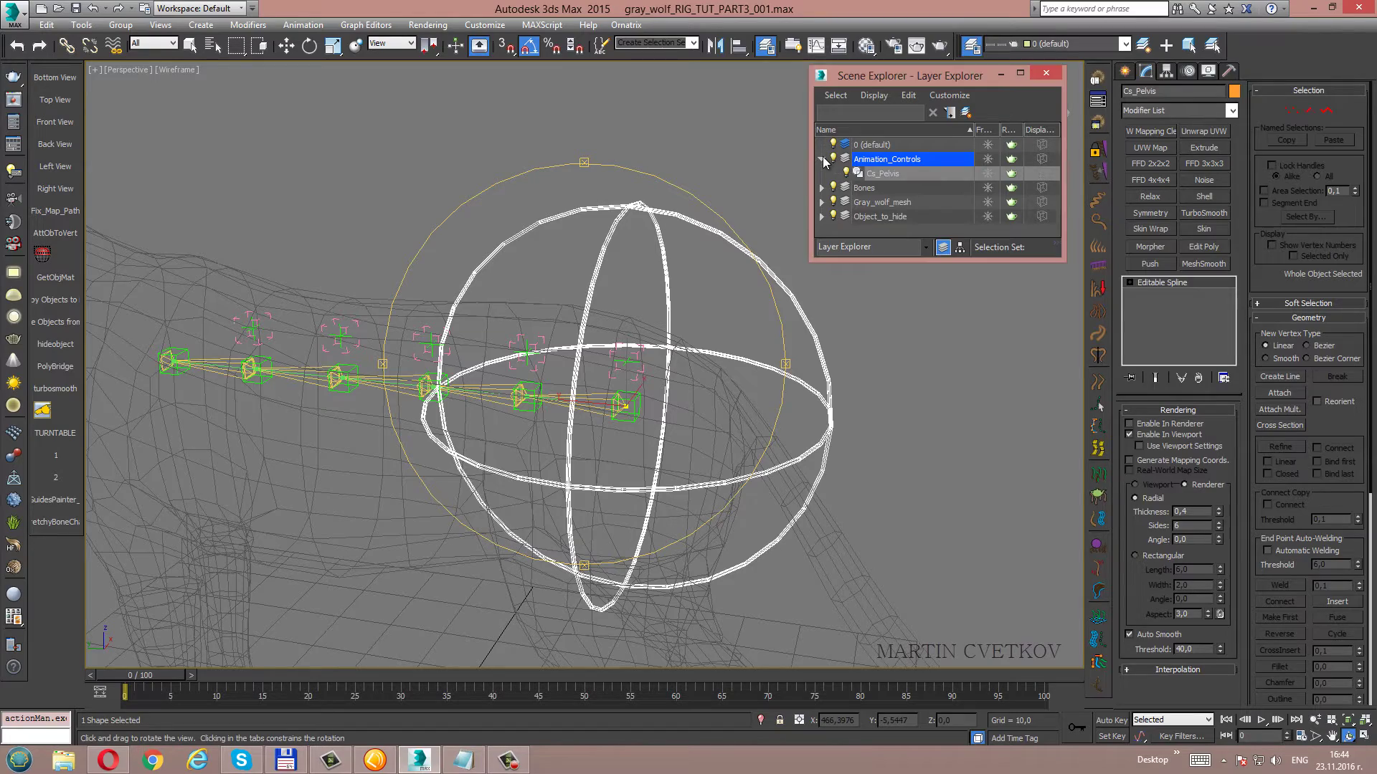
{"action": "middle_click_drag", "start_coordinate": [629, 368], "coordinate": [619, 329], "text": "alt"}
{"action": "key", "text": "F3"}
{"action": "key", "text": "w"}
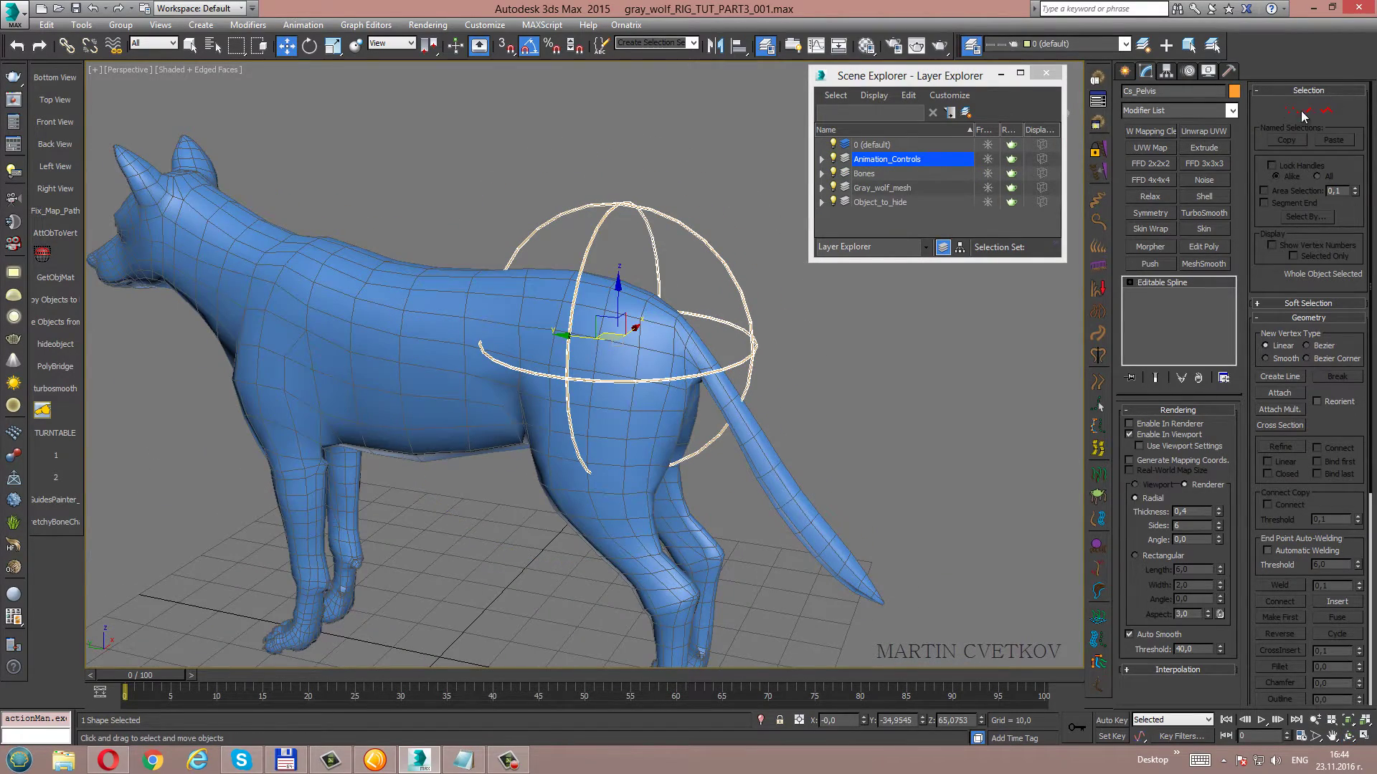
Select all twelve Cs_Pelvis vertices and open the Scale Transform Type-In.
{"action": "left_click", "coordinate": [1292, 111]}
{"action": "left_click_drag", "start_coordinate": [779, 565], "coordinate": [781, 557]}
{"action": "mouse_move", "coordinate": [727, 429]}
{"action": "middle_mouse_down", "text": "alt"}
{"action": "mouse_move", "coordinate": [598, 351]}
{"action": "mouse_move", "coordinate": [578, 356]}
{"action": "middle_mouse_up", "text": "alt"}
{"action": "scroll", "coordinate": [594, 355], "scroll_direction": "up", "scroll_amount": 5}
{"action": "scroll", "coordinate": [594, 357], "scroll_direction": "down", "scroll_amount": 5}
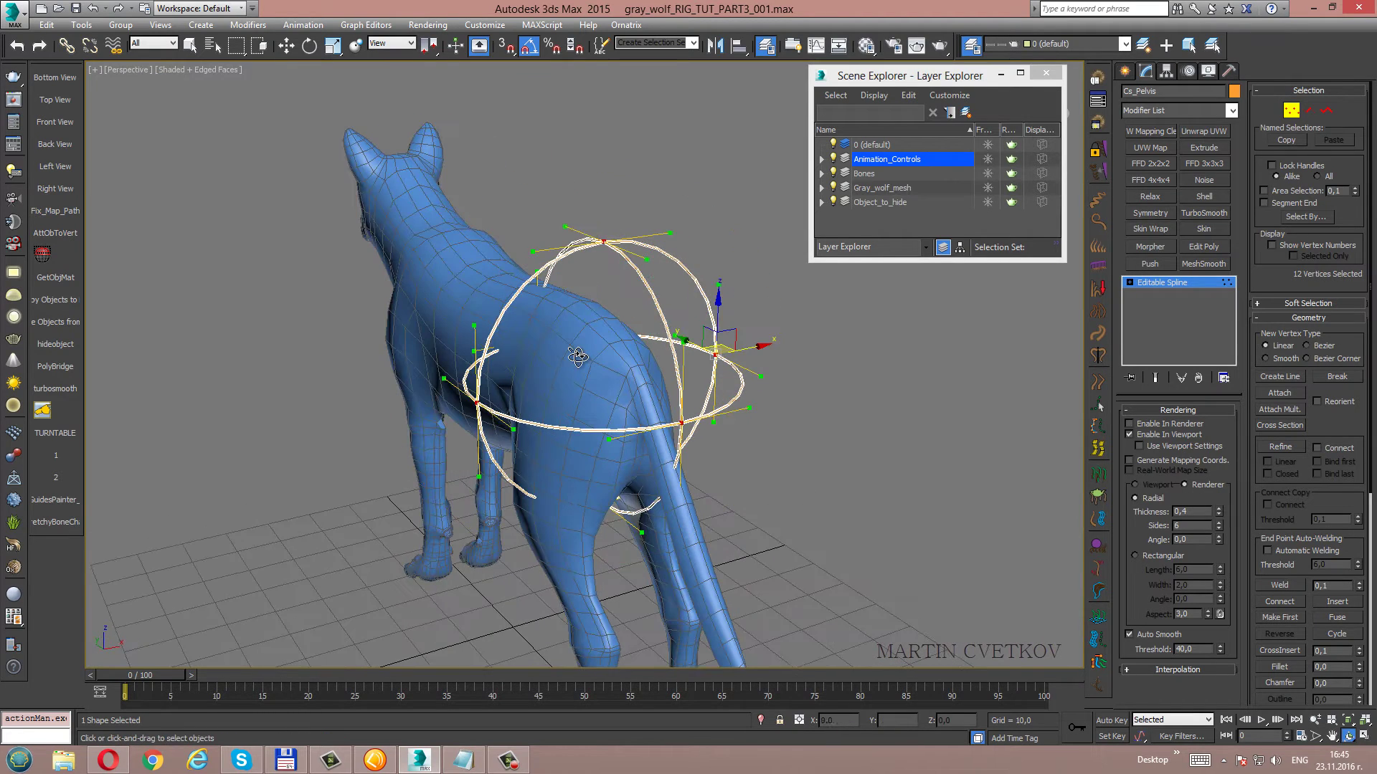
{"action": "right_click", "coordinate": [333, 46]}
{"action": "left_click_drag", "start_coordinate": [434, 46], "coordinate": [430, 81]}
Scale the vertices to about 87% so the rings hug the hips.
{"action": "middle_click_drag", "start_coordinate": [563, 362], "coordinate": [537, 340]}
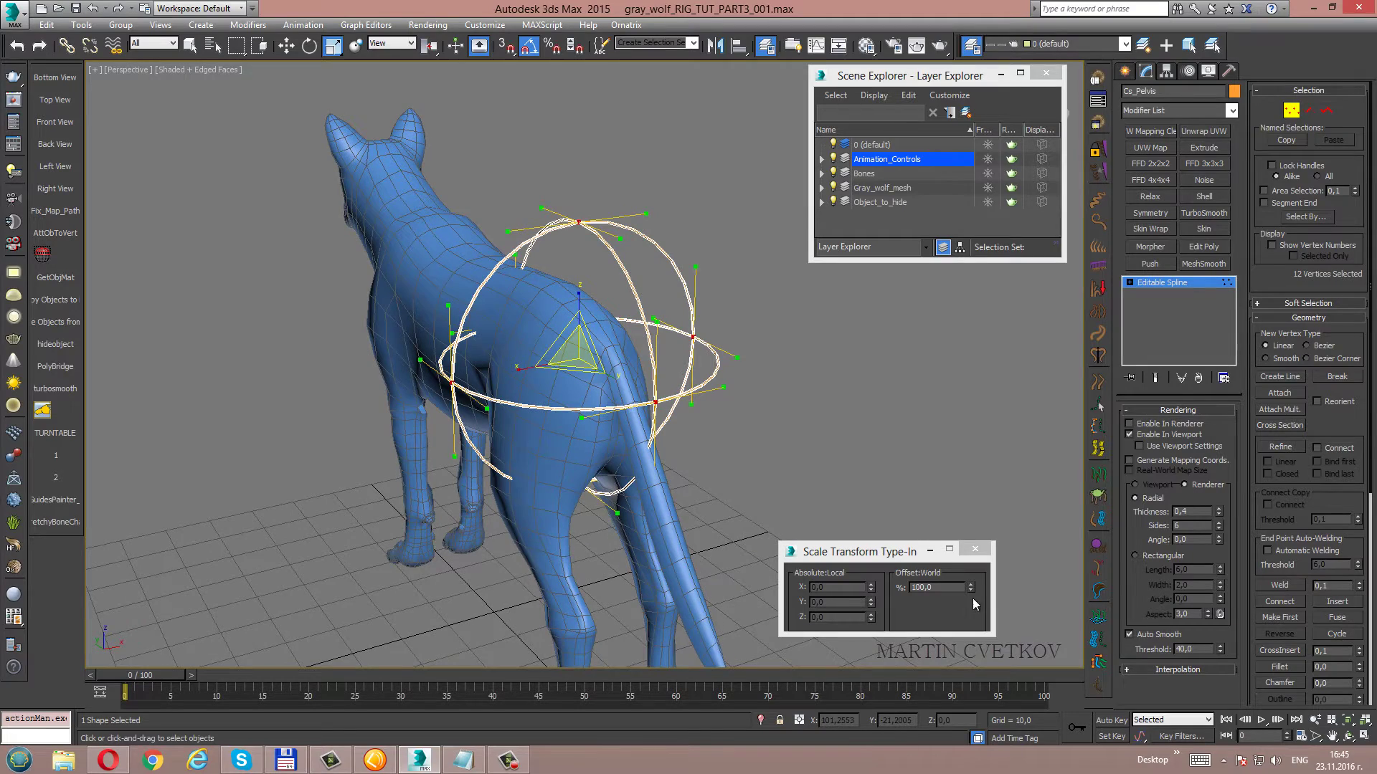
{"action": "left_click_drag", "start_coordinate": [970, 590], "coordinate": [971, 624]}
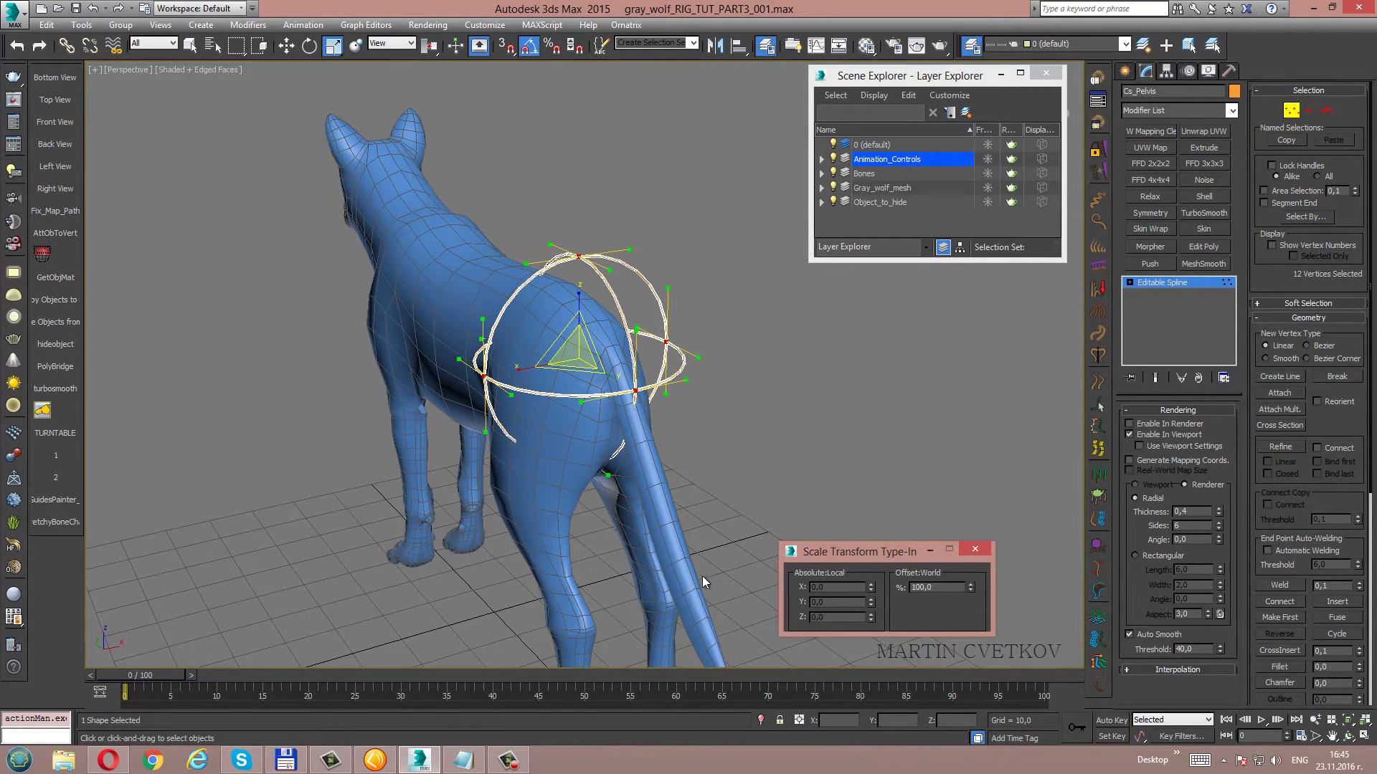
{"action": "mouse_move", "coordinate": [622, 361]}
{"action": "middle_mouse_down"}
{"action": "mouse_move", "coordinate": [622, 375]}
{"action": "mouse_move", "coordinate": [565, 332]}
{"action": "mouse_move", "coordinate": [827, 507]}
{"action": "middle_mouse_up"}
{"action": "scroll", "coordinate": [622, 376], "scroll_direction": "up", "scroll_amount": 5}
{"action": "scroll", "coordinate": [578, 338], "scroll_direction": "down", "scroll_amount": 8}
{"action": "scroll", "coordinate": [566, 331], "scroll_direction": "down", "scroll_amount": 2}
{"action": "scroll", "coordinate": [567, 323], "scroll_direction": "up", "scroll_amount": 3}
{"action": "scroll", "coordinate": [567, 309], "scroll_direction": "up", "scroll_amount": 3}
{"action": "key", "text": "r"}
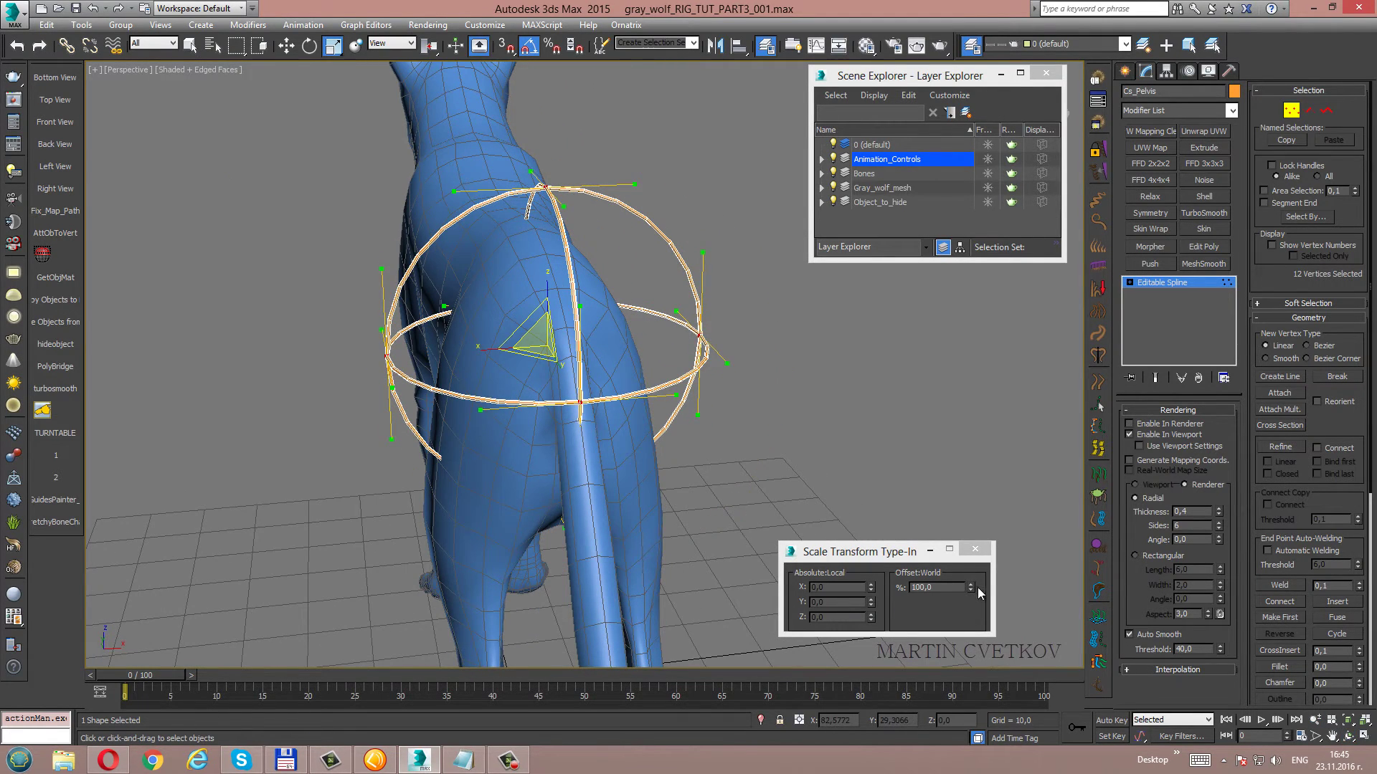
{"action": "left_click_drag", "start_coordinate": [976, 589], "coordinate": [964, 681]}
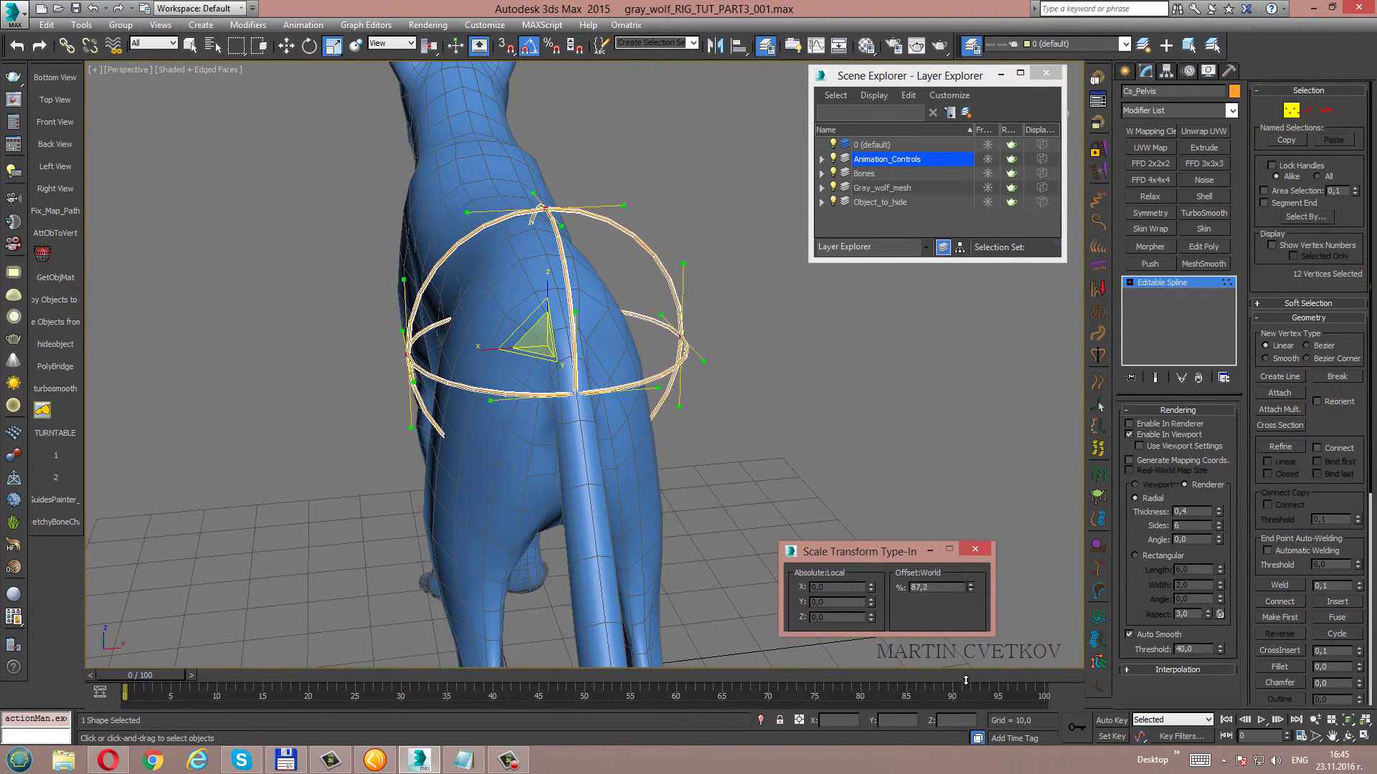
{"action": "left_click_drag", "start_coordinate": [964, 682], "coordinate": [968, 672]}
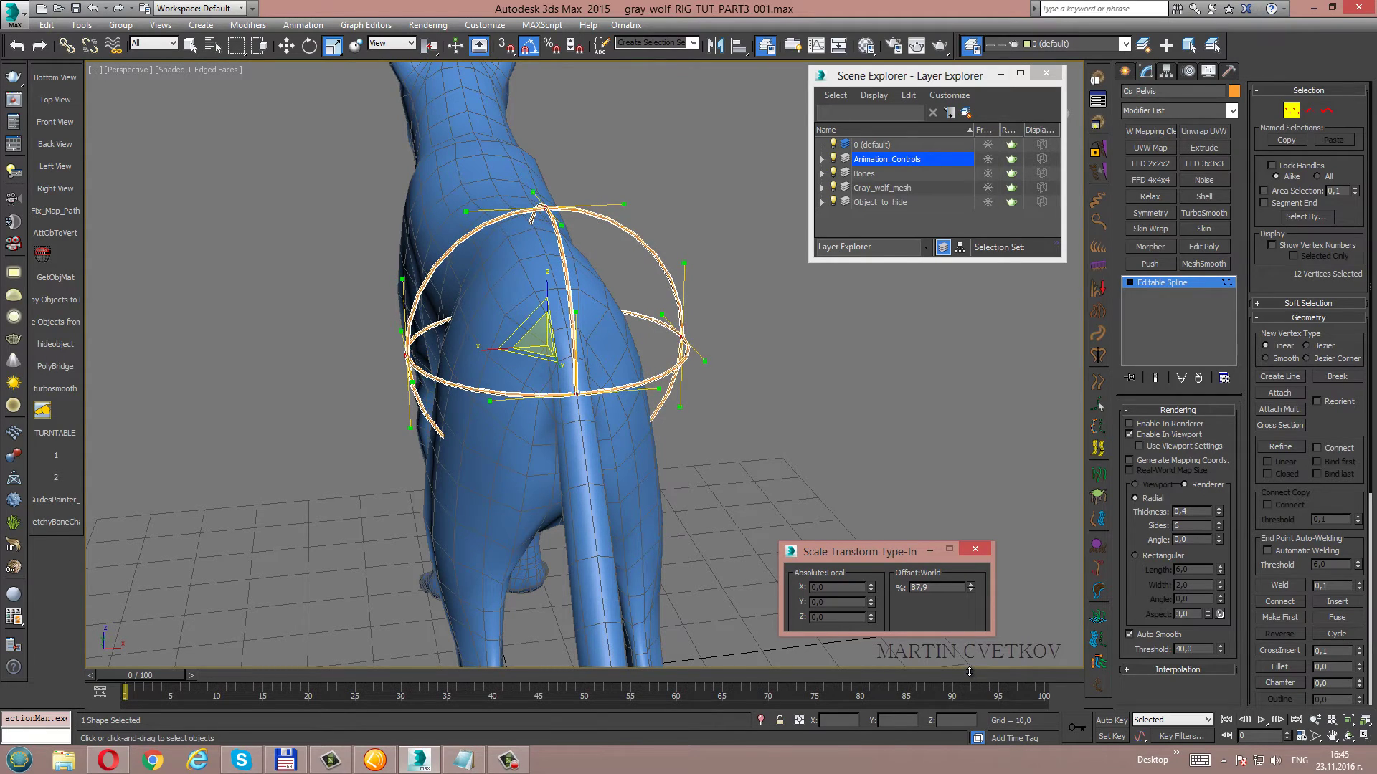
{"action": "scroll", "coordinate": [627, 398], "scroll_direction": "down", "scroll_amount": 2}
{"action": "scroll", "coordinate": [627, 398], "scroll_direction": "down", "scroll_amount": 3}
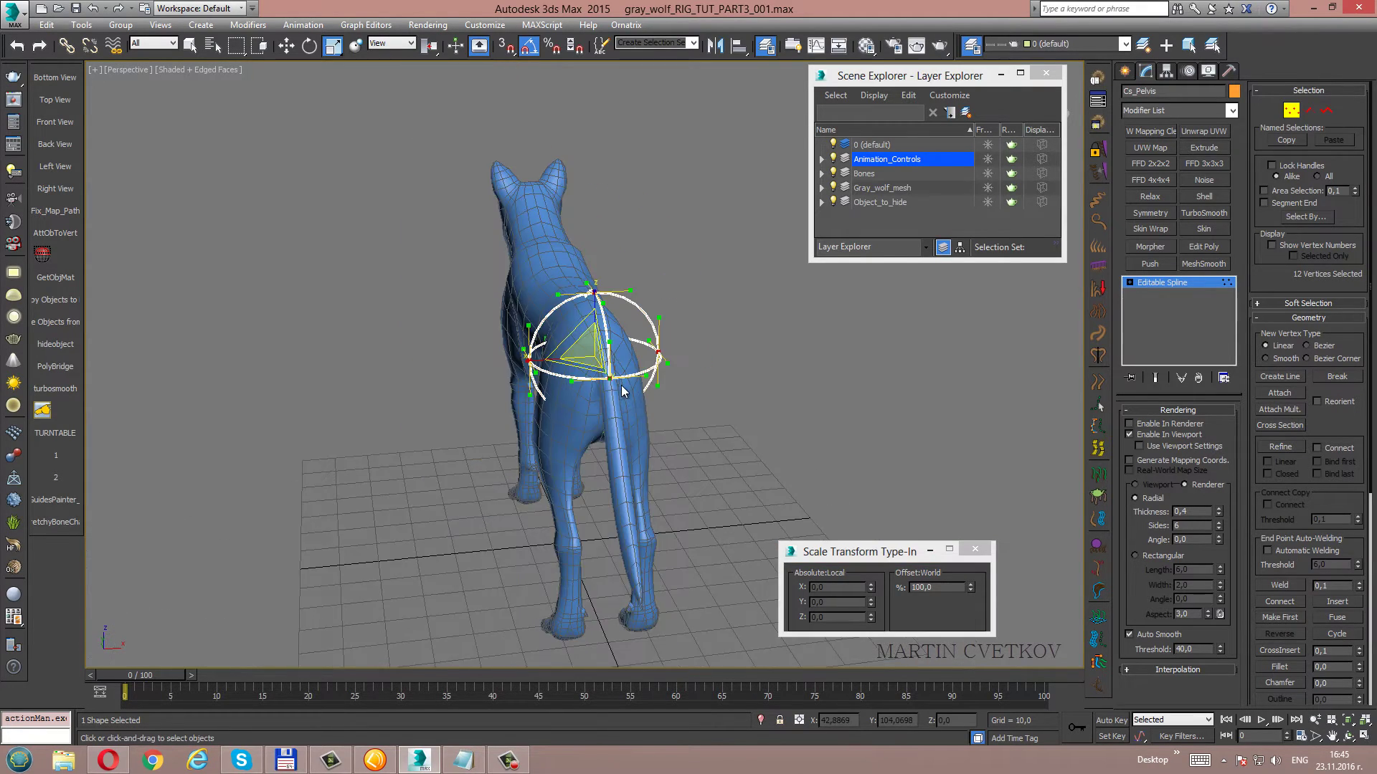
{"action": "mouse_move", "coordinate": [627, 398]}
{"action": "middle_mouse_down", "text": "alt"}
{"action": "mouse_move", "coordinate": [537, 361]}
{"action": "mouse_move", "coordinate": [667, 349]}
{"action": "middle_mouse_up", "text": "alt"}
{"action": "scroll", "coordinate": [667, 350], "scroll_direction": "up", "scroll_amount": 3}
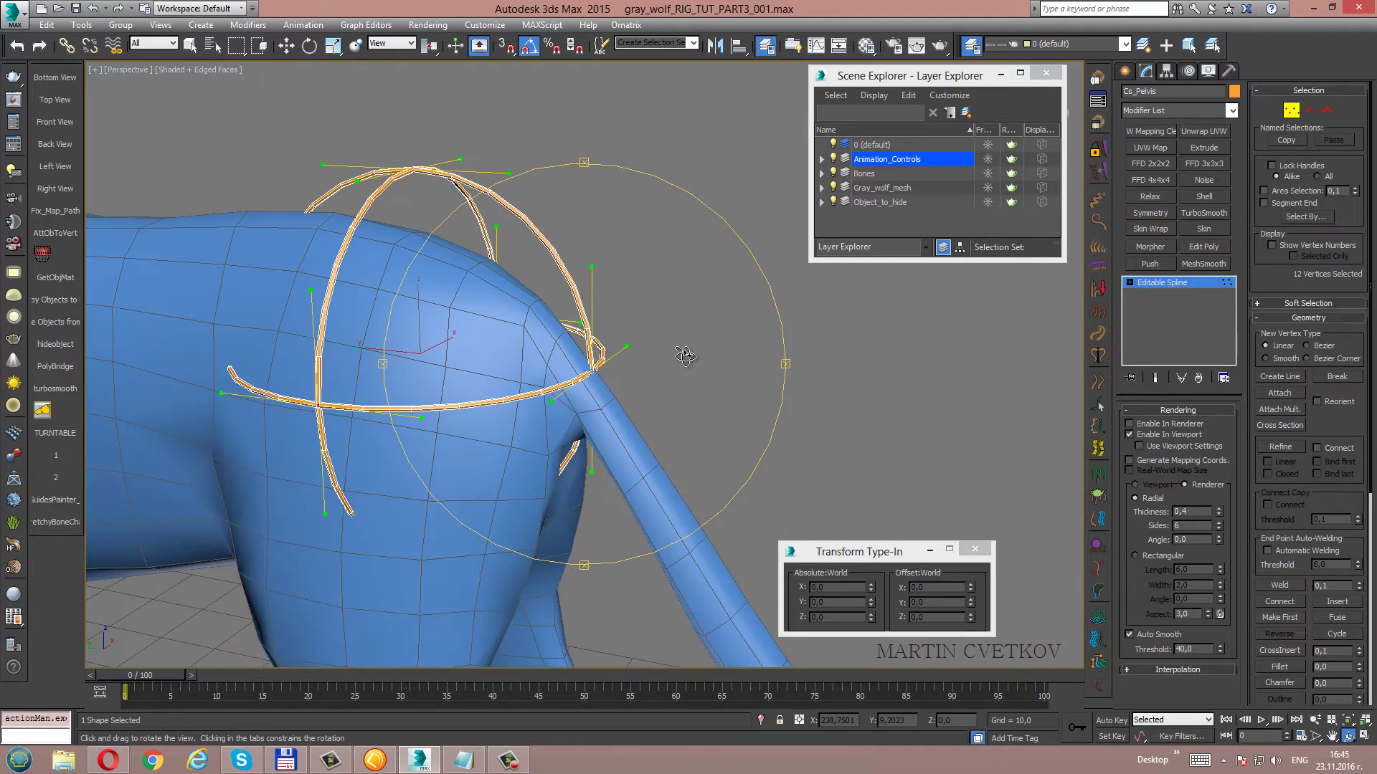
{"action": "scroll", "coordinate": [668, 350], "scroll_direction": "up", "scroll_amount": 1}
{"action": "key", "text": "r"}
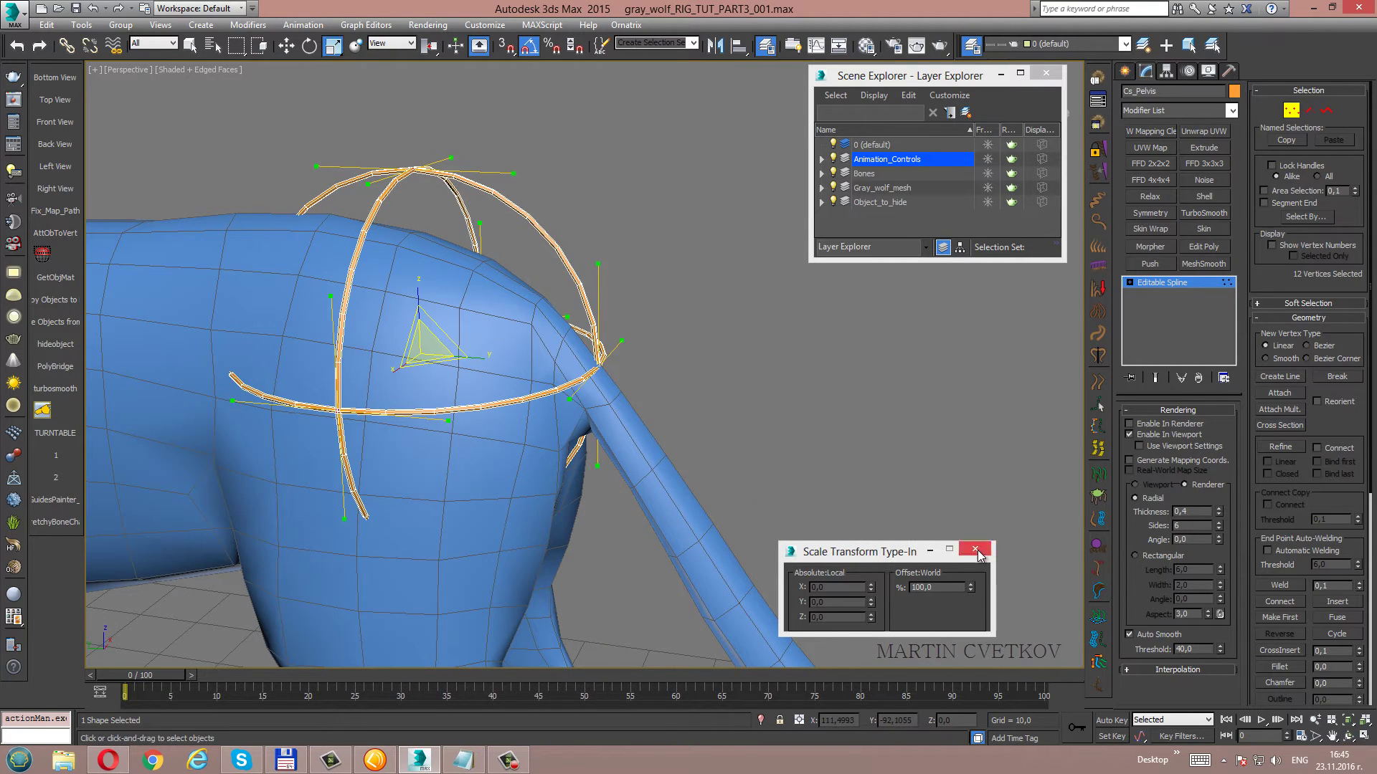
{"action": "left_click", "coordinate": [977, 551]}
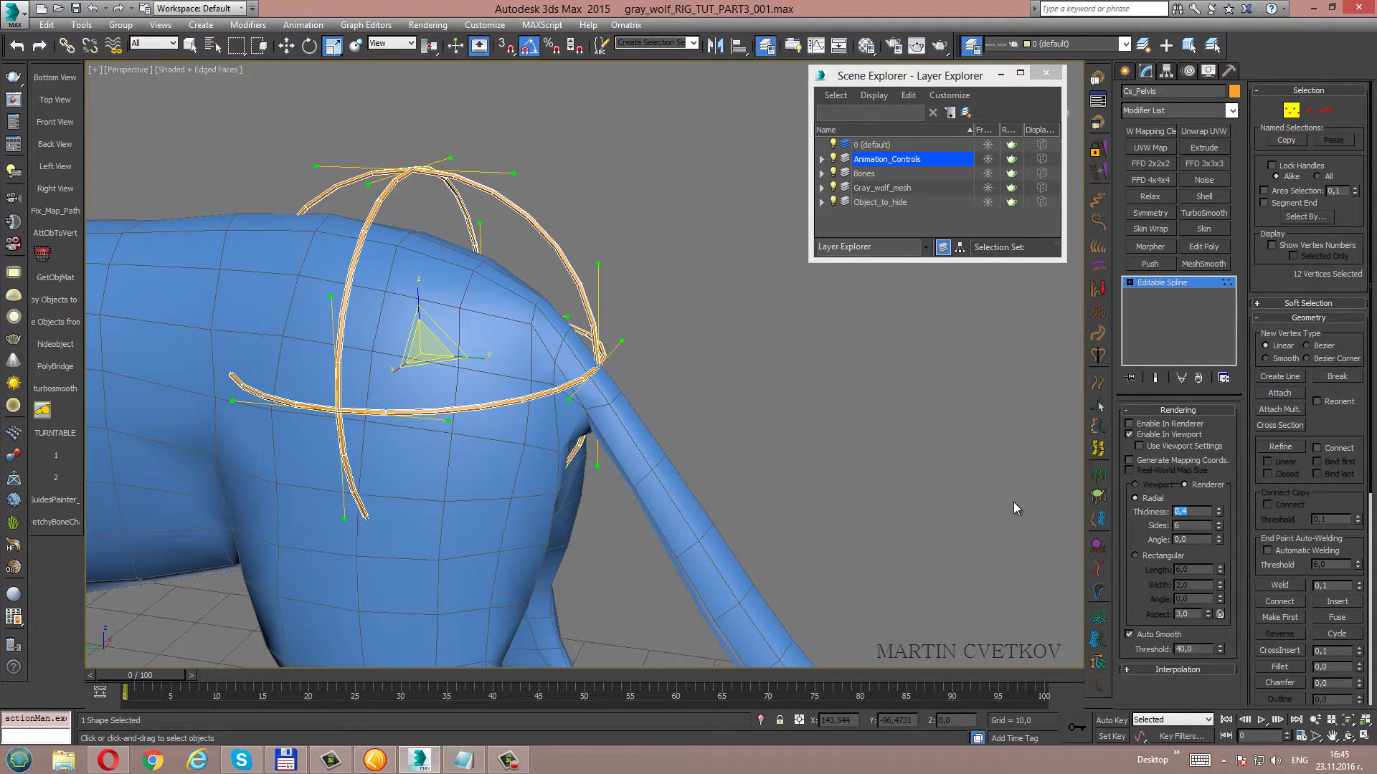
{"action": "type", "text": "0,2"}
Set Cs_Pelvis thickness to 0.2 and interpolation steps to 8, then exit vertex mode.
{"action": "key", "text": "Return"}
{"action": "left_click", "coordinate": [1162, 669]}
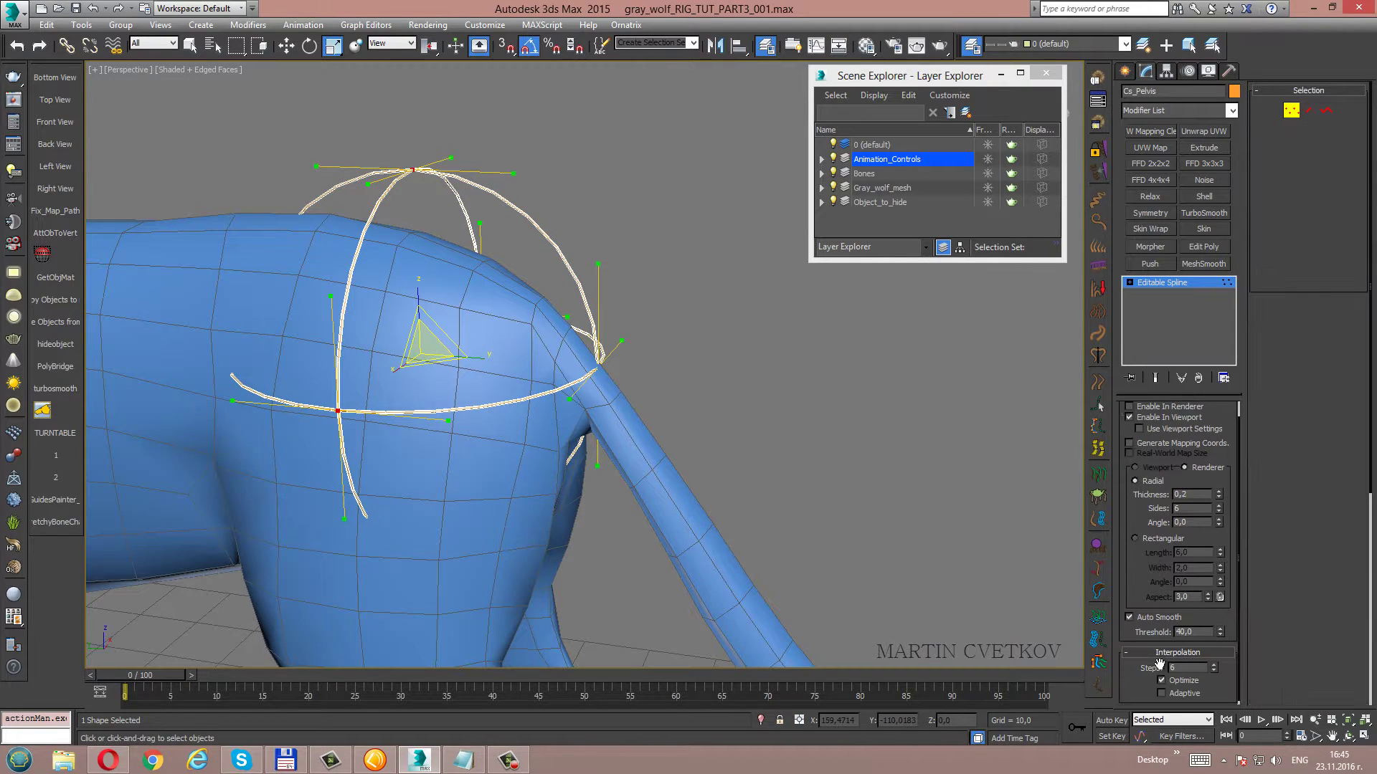
{"action": "left_click", "coordinate": [1216, 665]}
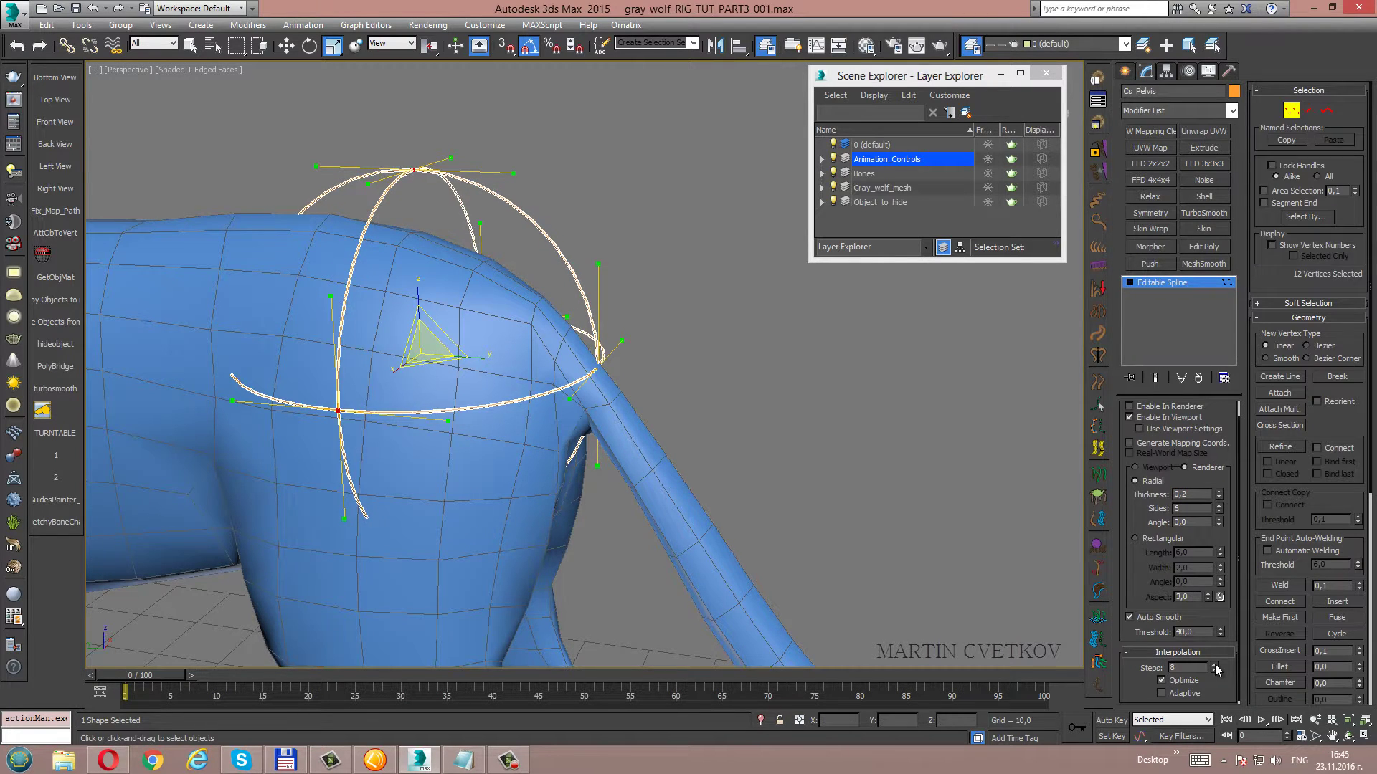
{"action": "left_click", "coordinate": [1300, 114]}
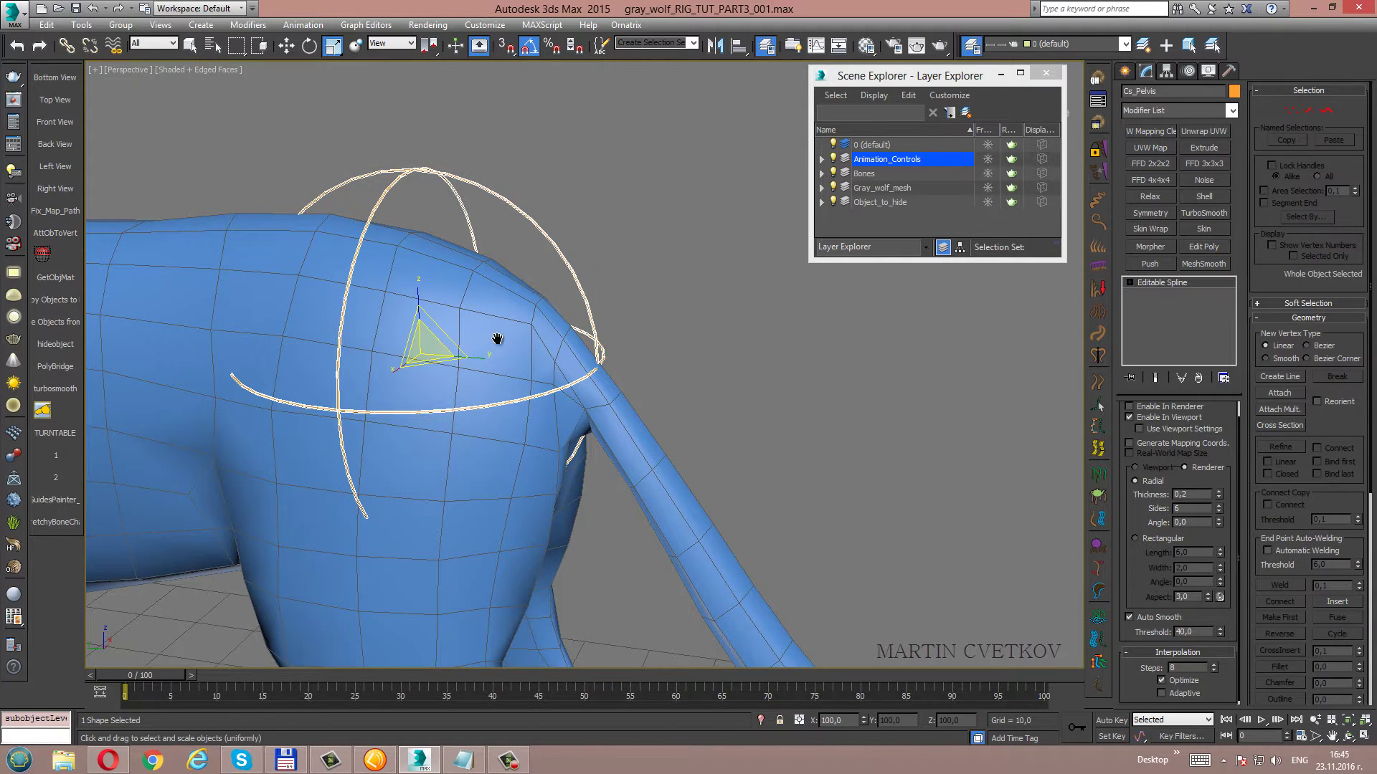
{"action": "scroll", "coordinate": [519, 312], "scroll_direction": "down", "scroll_amount": 5}
{"action": "middle_click_drag", "start_coordinate": [545, 382], "coordinate": [595, 385], "text": "alt"}
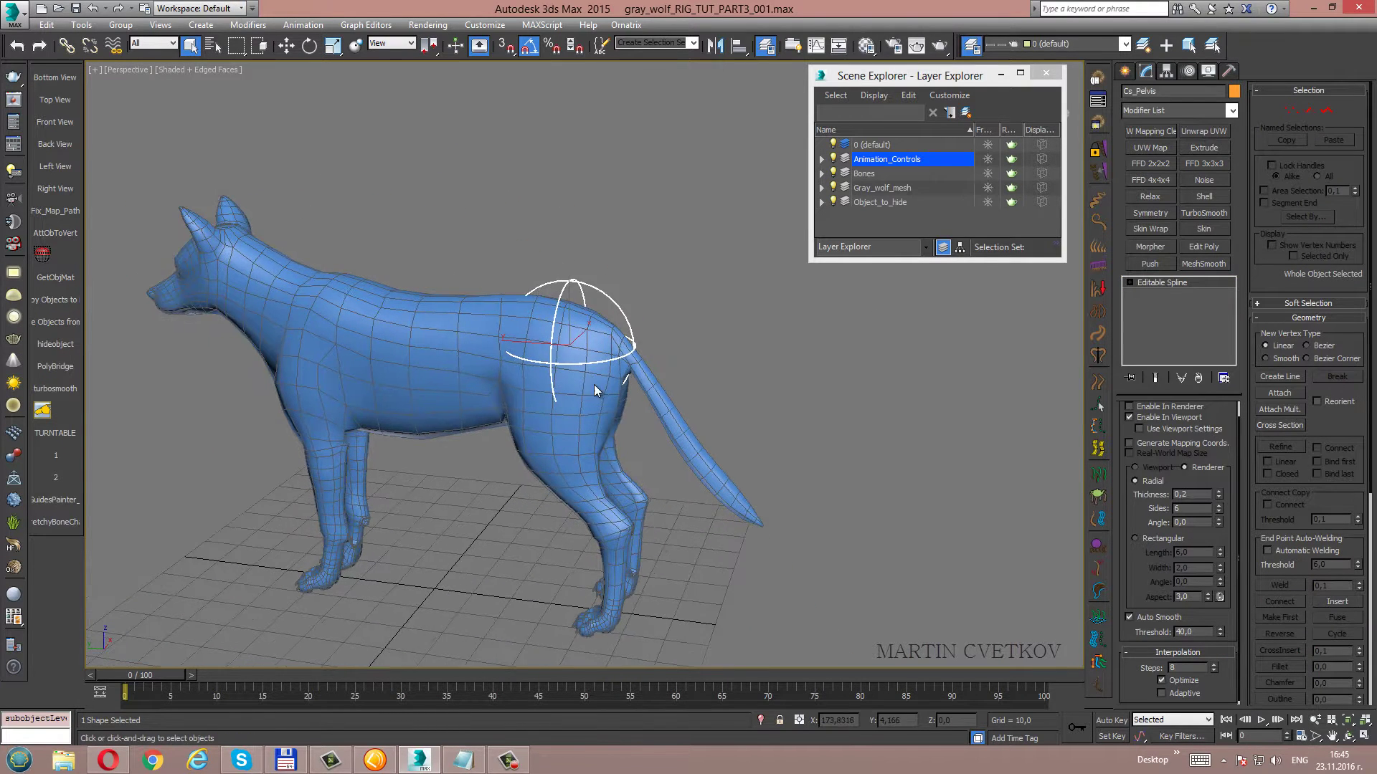
{"action": "left_click", "coordinate": [702, 324]}
{"action": "mouse_move", "coordinate": [538, 338]}
{"action": "left_mouse_down"}
{"action": "mouse_move", "coordinate": [585, 332]}
{"action": "mouse_move", "coordinate": [547, 323]}
{"action": "mouse_move", "coordinate": [574, 331]}
{"action": "left_mouse_up"}
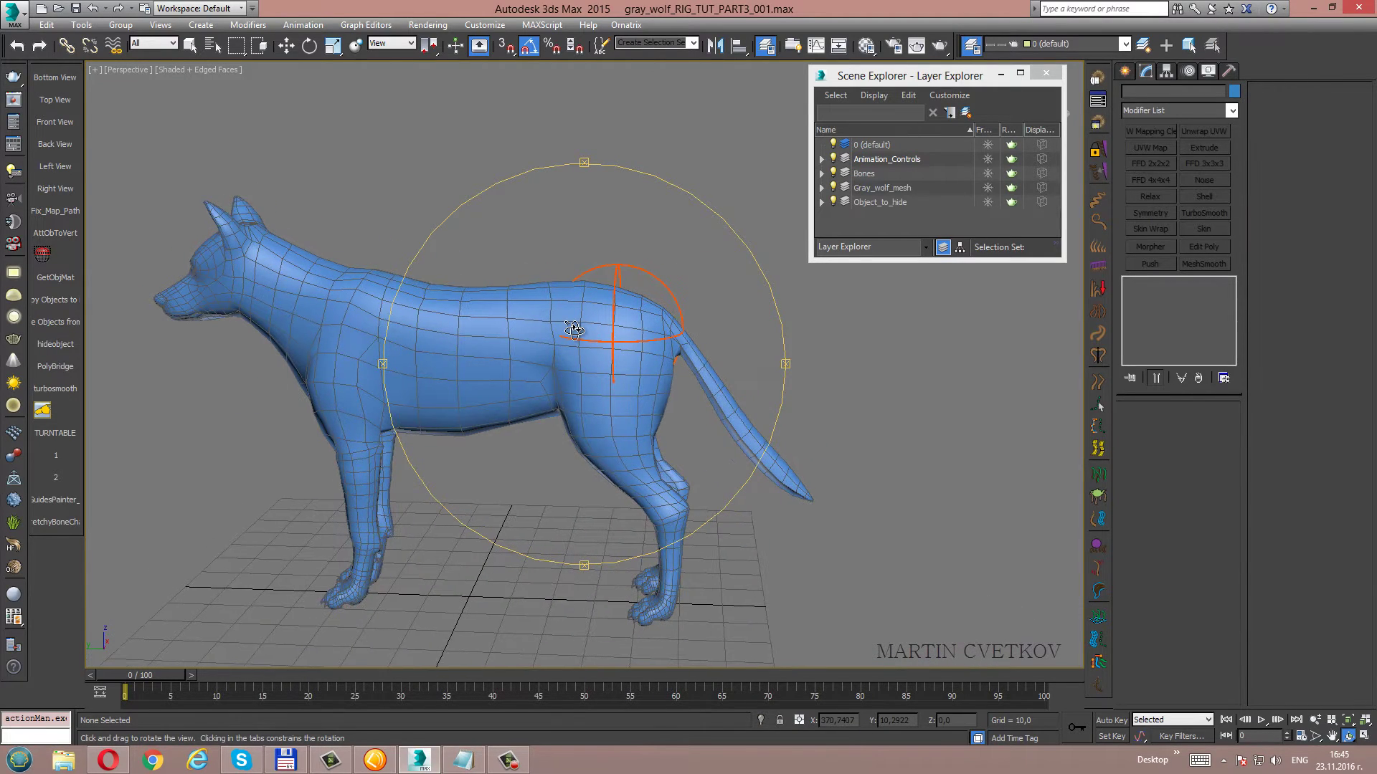
{"action": "scroll", "coordinate": [575, 331], "scroll_direction": "up", "scroll_amount": 3}
In wireframe view, select Cs_Pelvis and switch to the Move tool.
{"action": "right_click", "coordinate": [571, 330]}
{"action": "key", "text": "F3"}
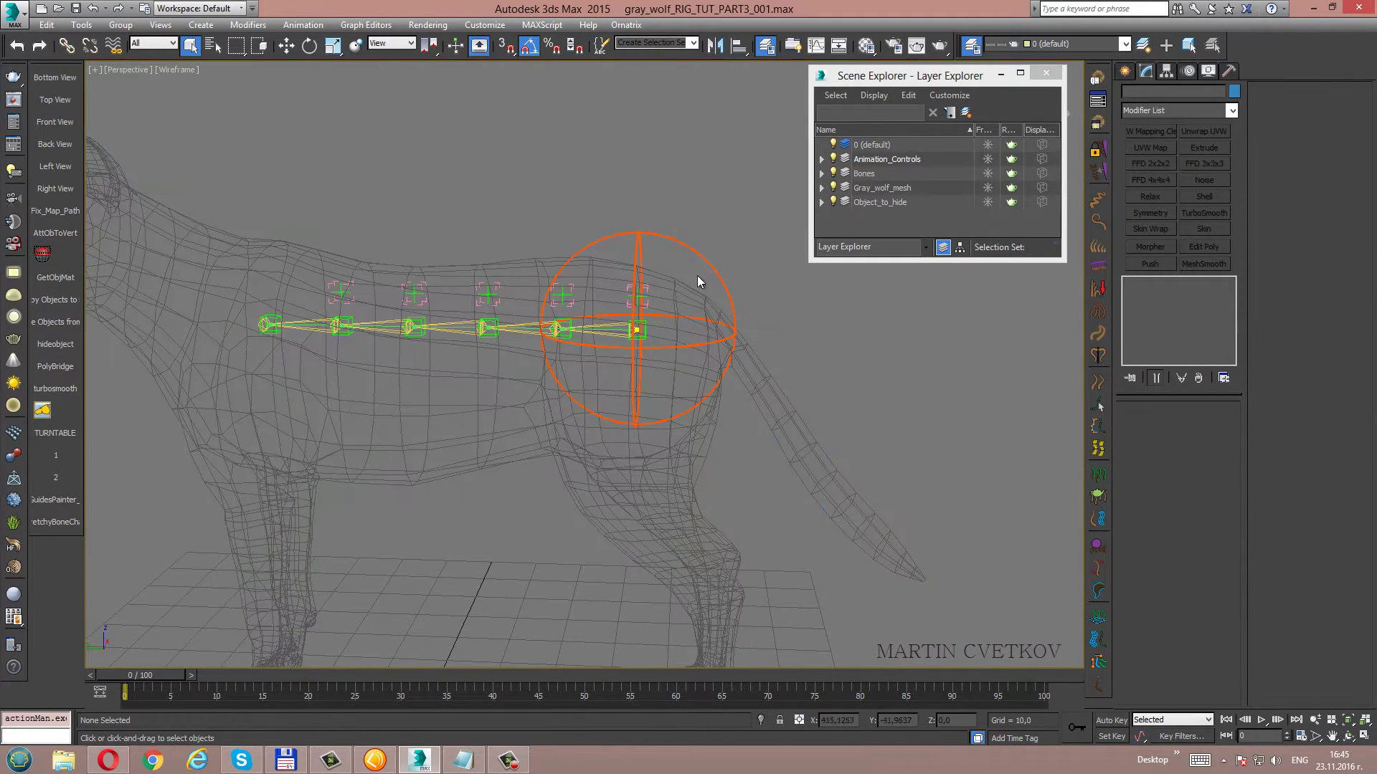
{"action": "left_click", "coordinate": [684, 269]}
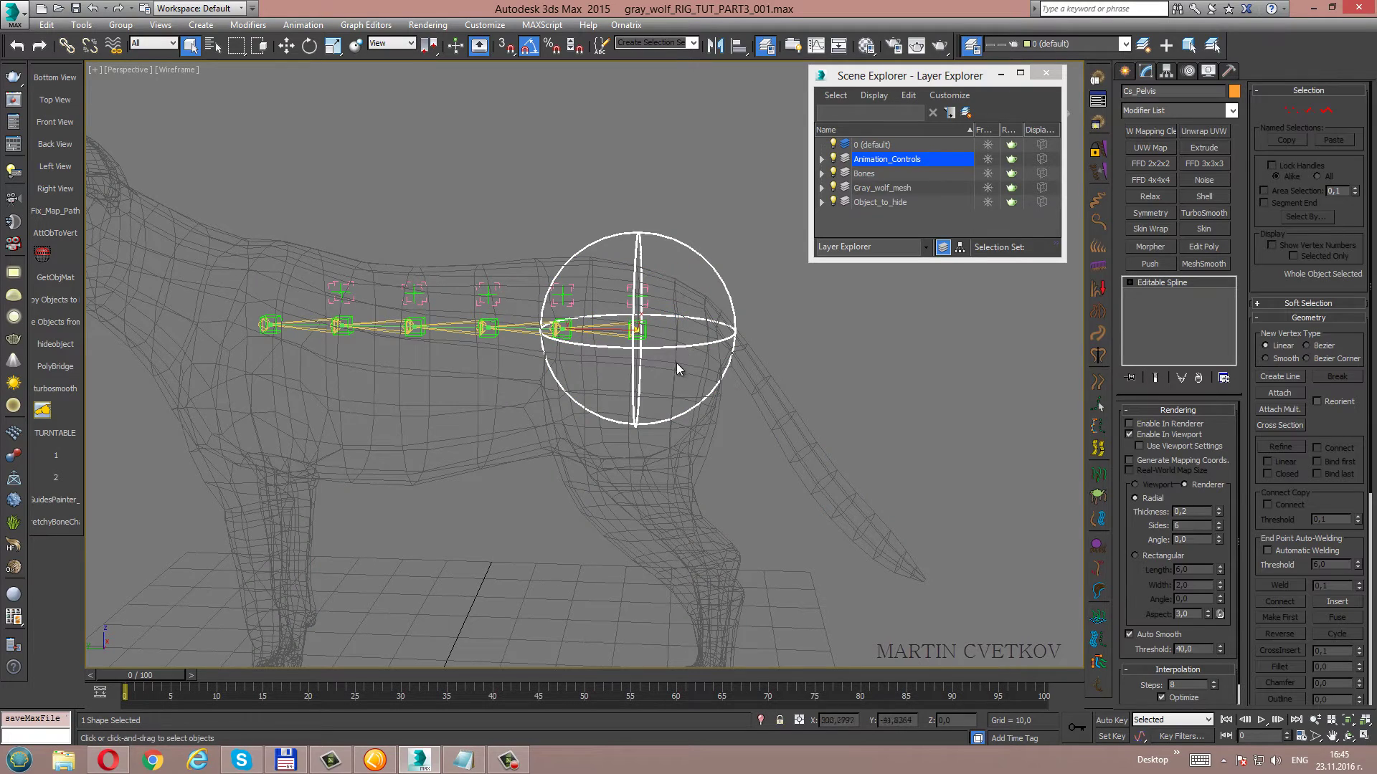
{"action": "middle_click_drag", "start_coordinate": [677, 358], "coordinate": [699, 352]}
{"action": "key", "text": "ctrl+r"}
{"action": "mouse_move", "coordinate": [581, 316]}
{"action": "left_mouse_down"}
{"action": "mouse_move", "coordinate": [723, 312]}
{"action": "mouse_move", "coordinate": [411, 325]}
{"action": "left_mouse_up"}
{"action": "key", "text": "w"}
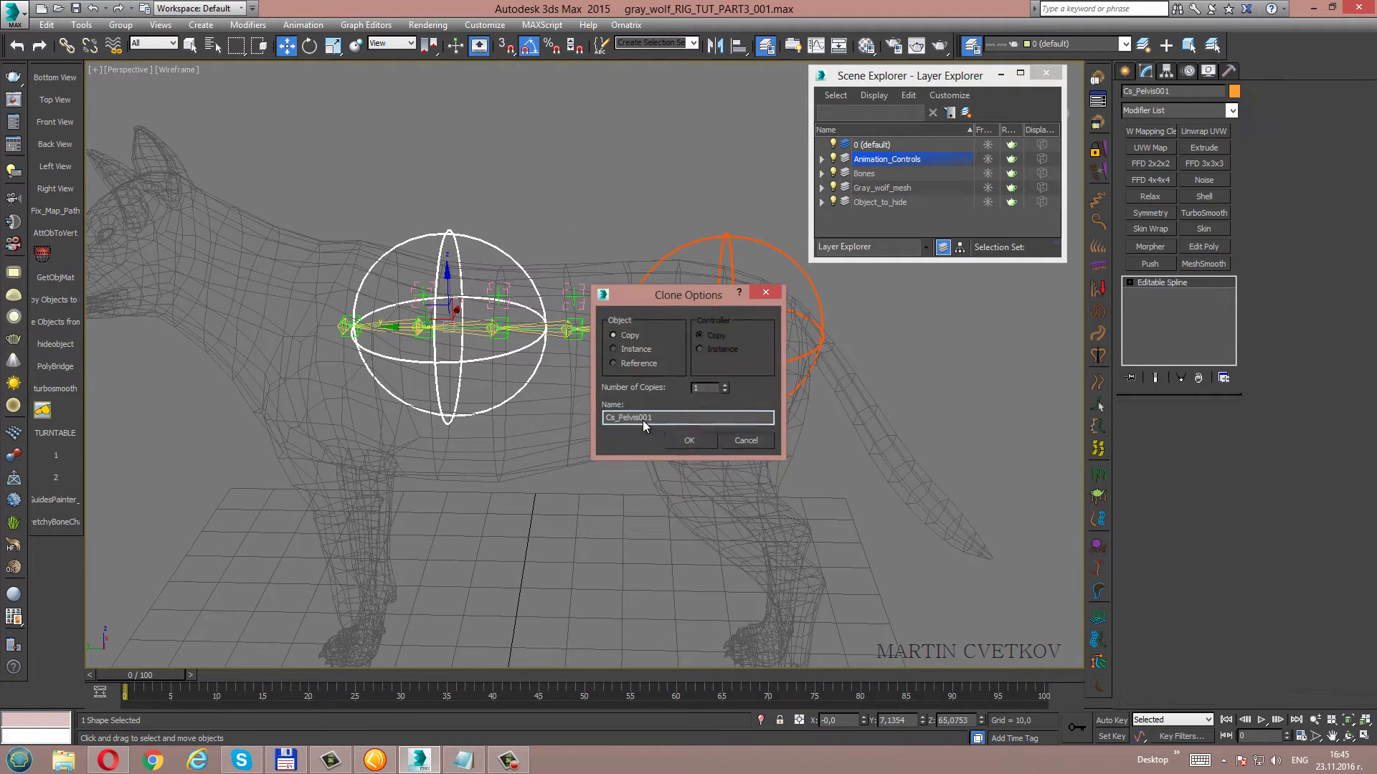
Clone Cs_Pelvis as a copy and align Cs_Pelvis001 to the front spine point's pivot.
{"action": "left_click", "coordinate": [687, 440]}
{"action": "left_click", "coordinate": [738, 47]}
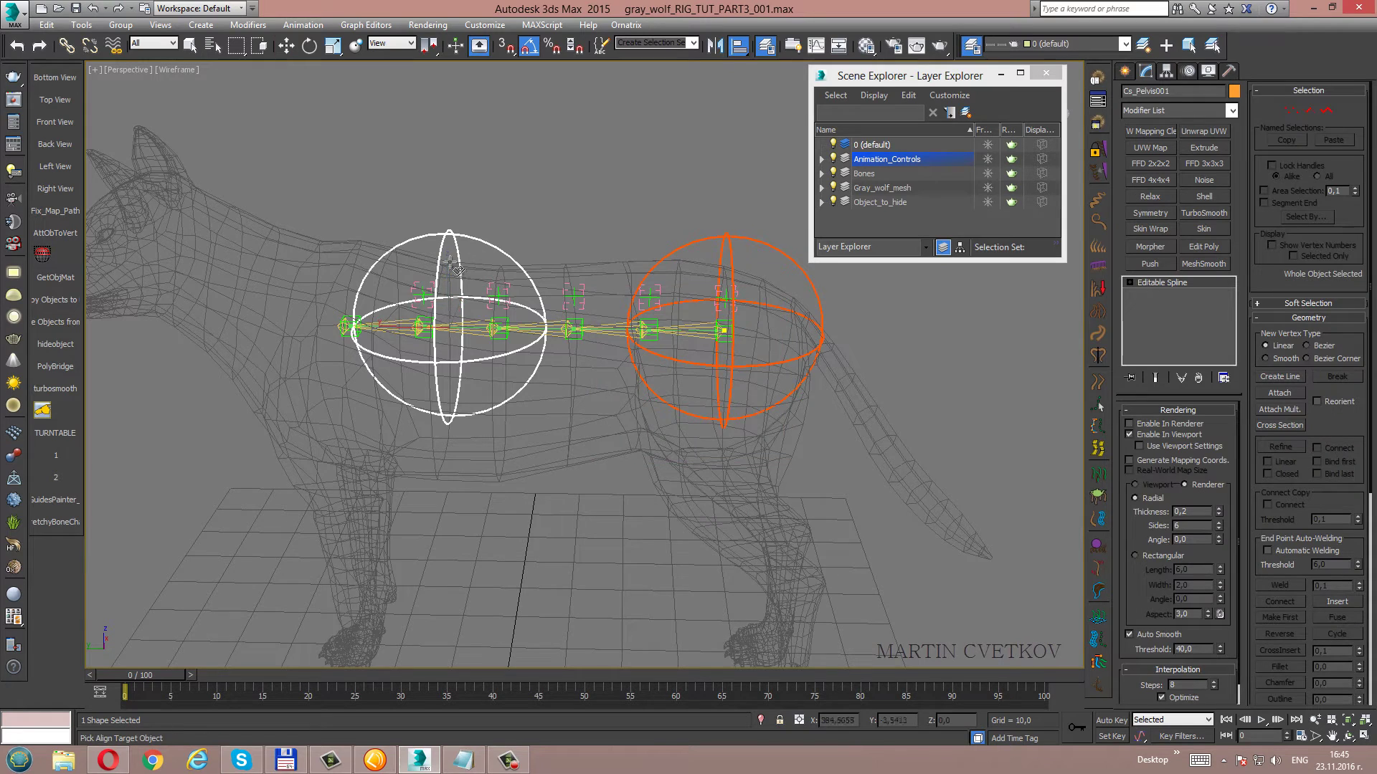
{"action": "left_click", "coordinate": [347, 323]}
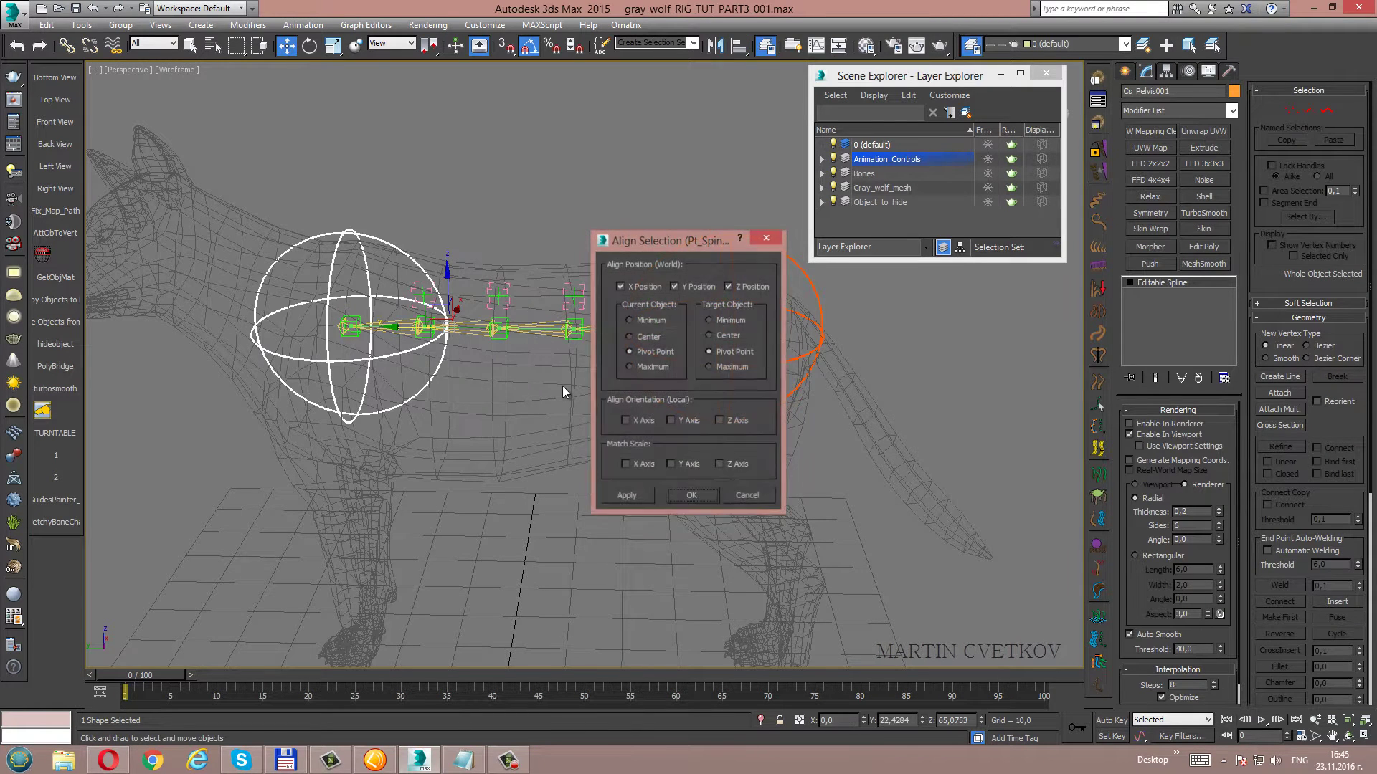
{"action": "left_click", "coordinate": [688, 497]}
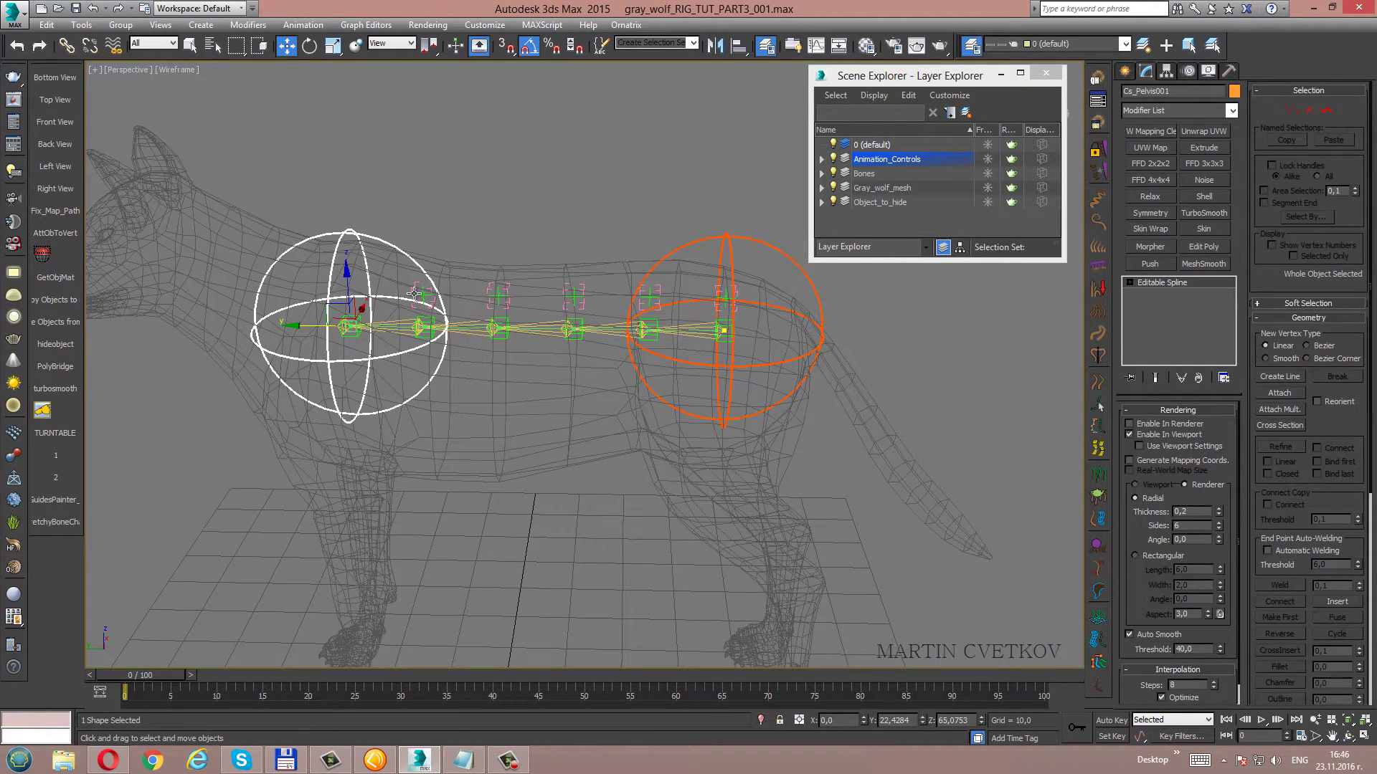
Name the chest control Cs_Thorax, using 'Thorax' copied from the bones_name list.
{"action": "left_click", "coordinate": [464, 760]}
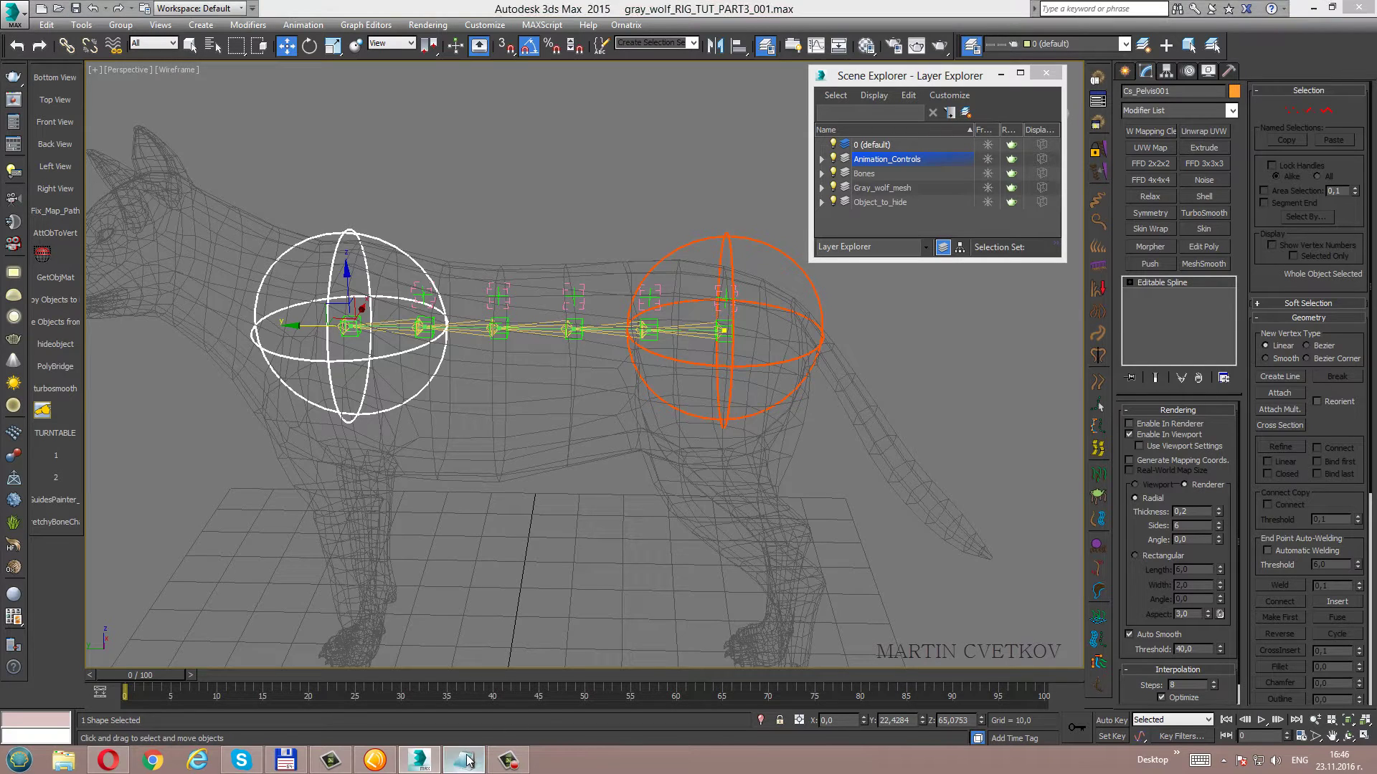
{"action": "left_click_drag", "start_coordinate": [709, 361], "coordinate": [674, 362]}
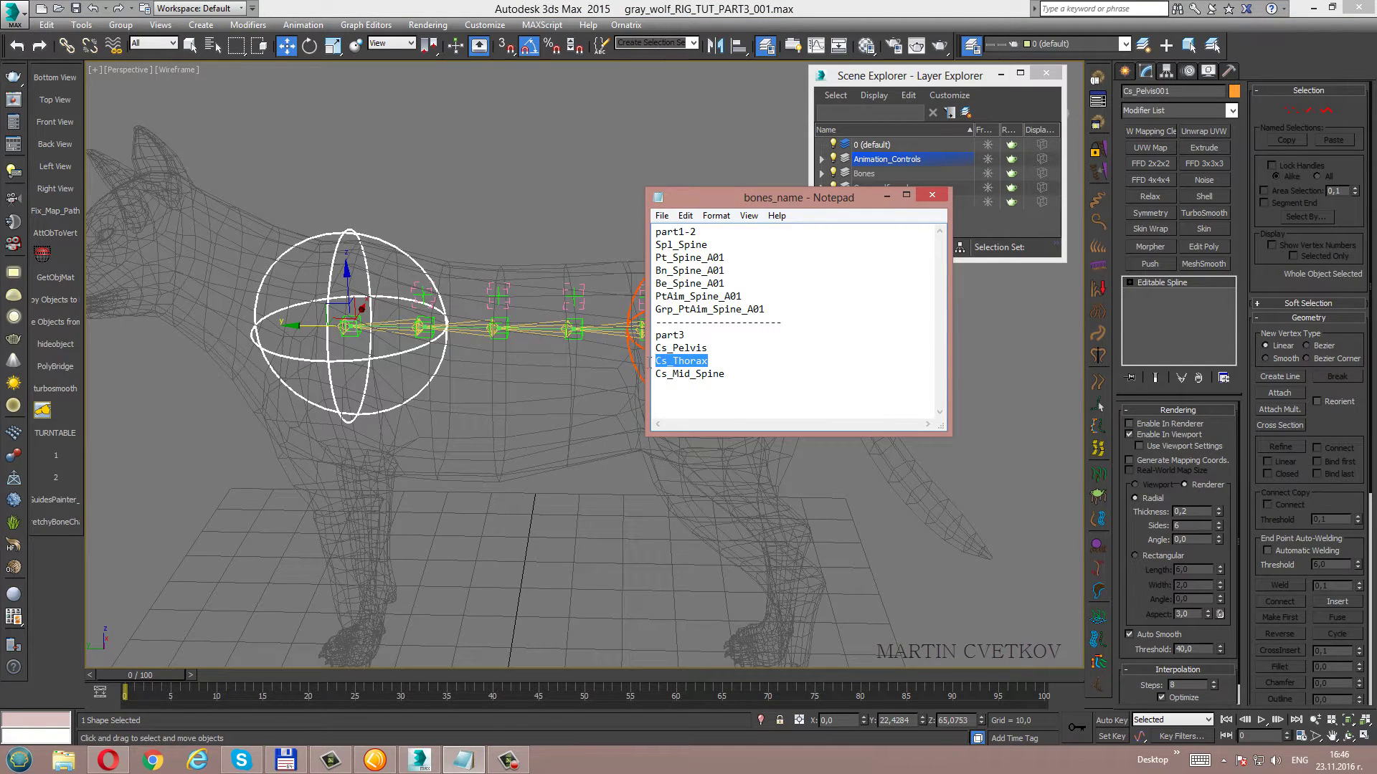
{"action": "right_click", "coordinate": [685, 360]}
{"action": "left_click", "coordinate": [716, 408]}
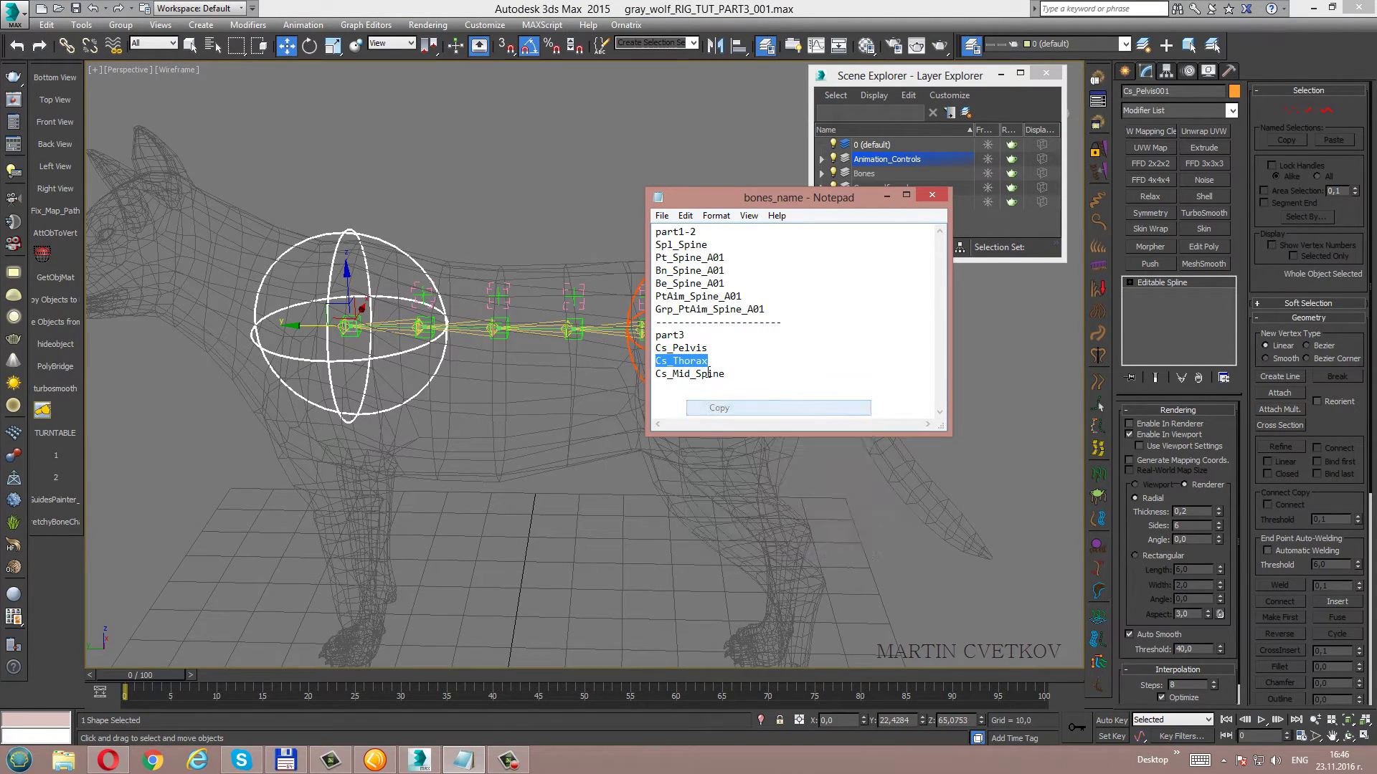
{"action": "left_click", "coordinate": [1176, 93]}
{"action": "right_click", "coordinate": [1177, 93]}
{"action": "left_click", "coordinate": [1176, 151]}
{"action": "mouse_move", "coordinate": [517, 356]}
{"action": "middle_mouse_down", "text": "alt"}
{"action": "mouse_move", "coordinate": [609, 268]}
{"action": "mouse_move", "coordinate": [542, 259]}
{"action": "mouse_move", "coordinate": [656, 298]}
{"action": "mouse_move", "coordinate": [410, 302]}
{"action": "mouse_move", "coordinate": [490, 298]}
{"action": "middle_mouse_up", "text": "alt"}
{"action": "key", "text": "F3"}
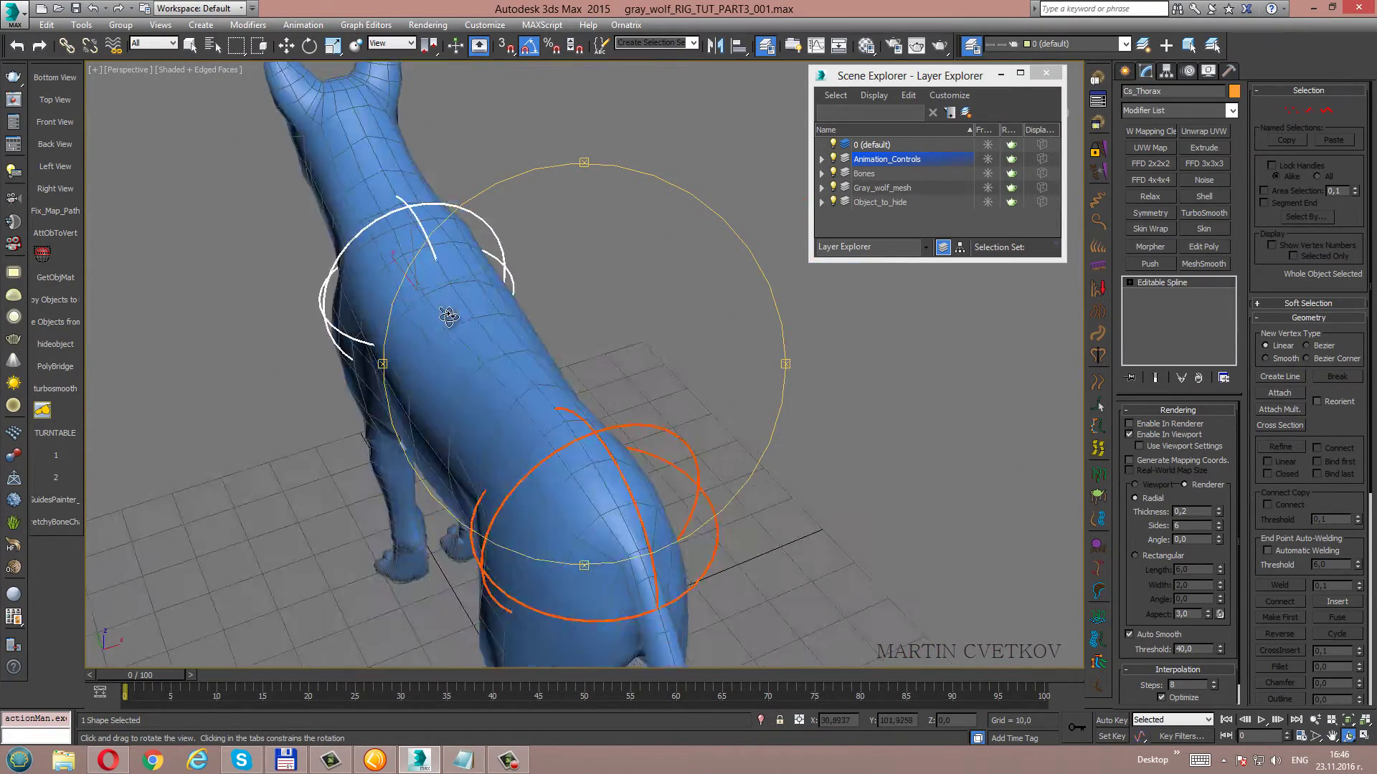
Scale Cs_Thorax's ring vertices up about 5%, then 2% more, to encircle the chest.
{"action": "key", "text": "w"}
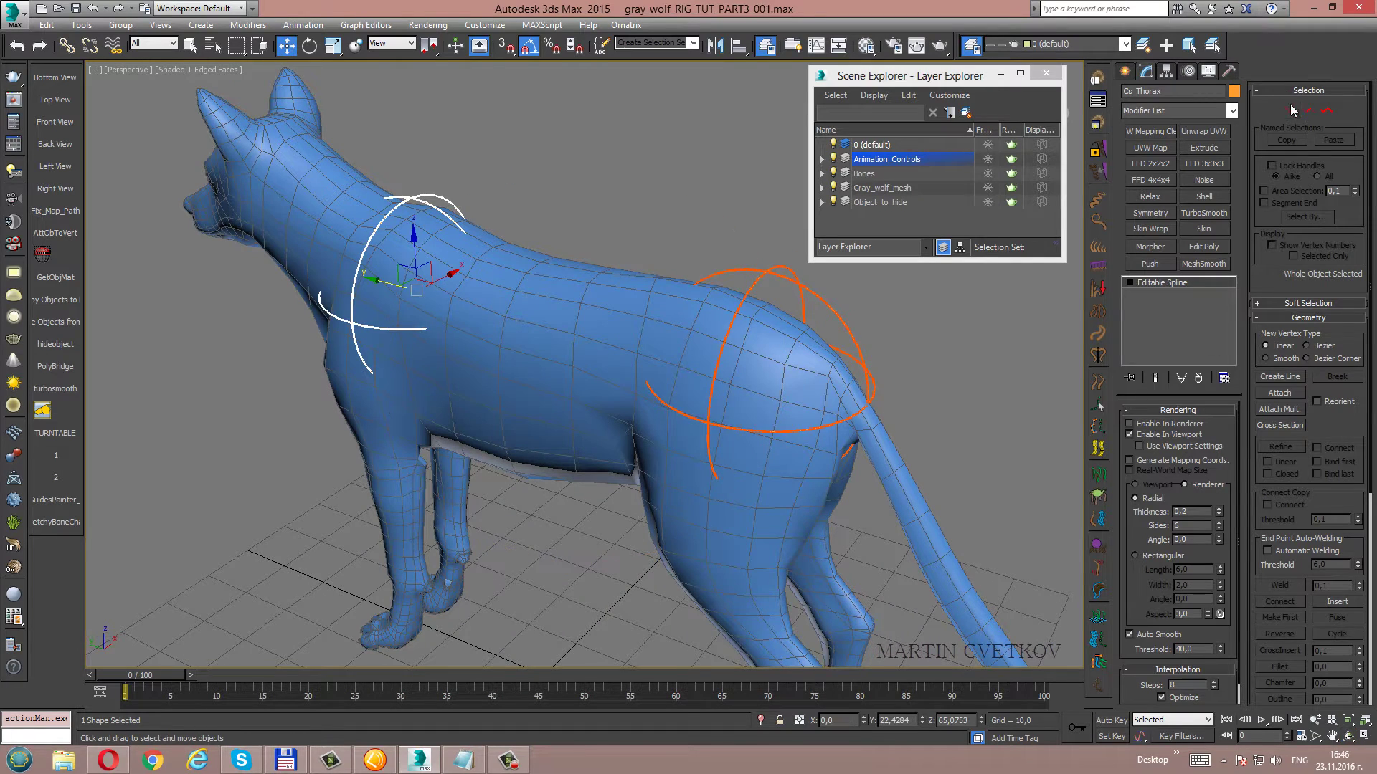
{"action": "left_click", "coordinate": [1295, 112]}
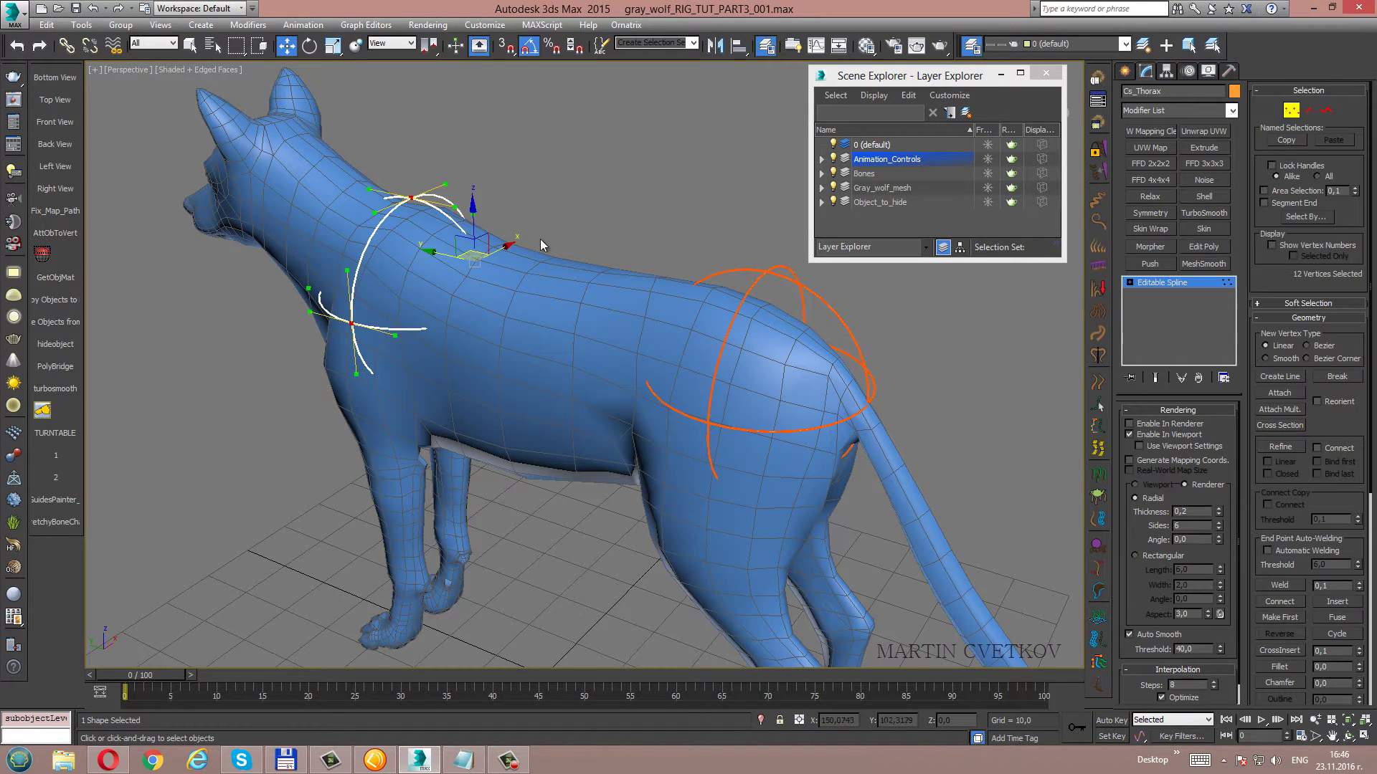
{"action": "right_click", "coordinate": [332, 45]}
{"action": "middle_click_drag", "start_coordinate": [505, 320], "coordinate": [444, 321], "text": "alt"}
{"action": "left_click_drag", "start_coordinate": [970, 586], "coordinate": [967, 513]}
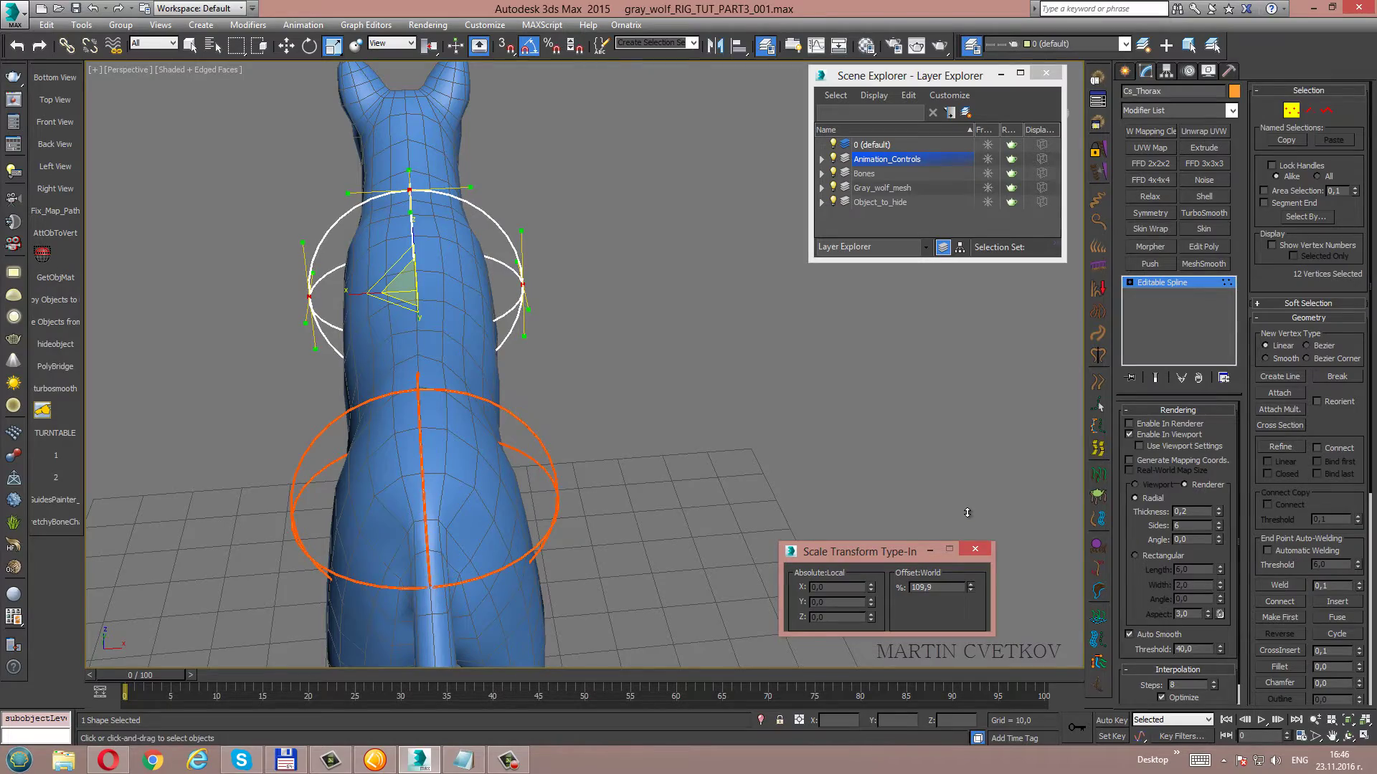
{"action": "mouse_move", "coordinate": [627, 368]}
{"action": "middle_mouse_down", "text": "alt"}
{"action": "mouse_move", "coordinate": [577, 370]}
{"action": "mouse_move", "coordinate": [645, 367]}
{"action": "mouse_move", "coordinate": [713, 418]}
{"action": "mouse_move", "coordinate": [725, 394]}
{"action": "mouse_move", "coordinate": [615, 376]}
{"action": "middle_mouse_up", "text": "alt"}
{"action": "left_click_drag", "start_coordinate": [968, 590], "coordinate": [974, 572]}
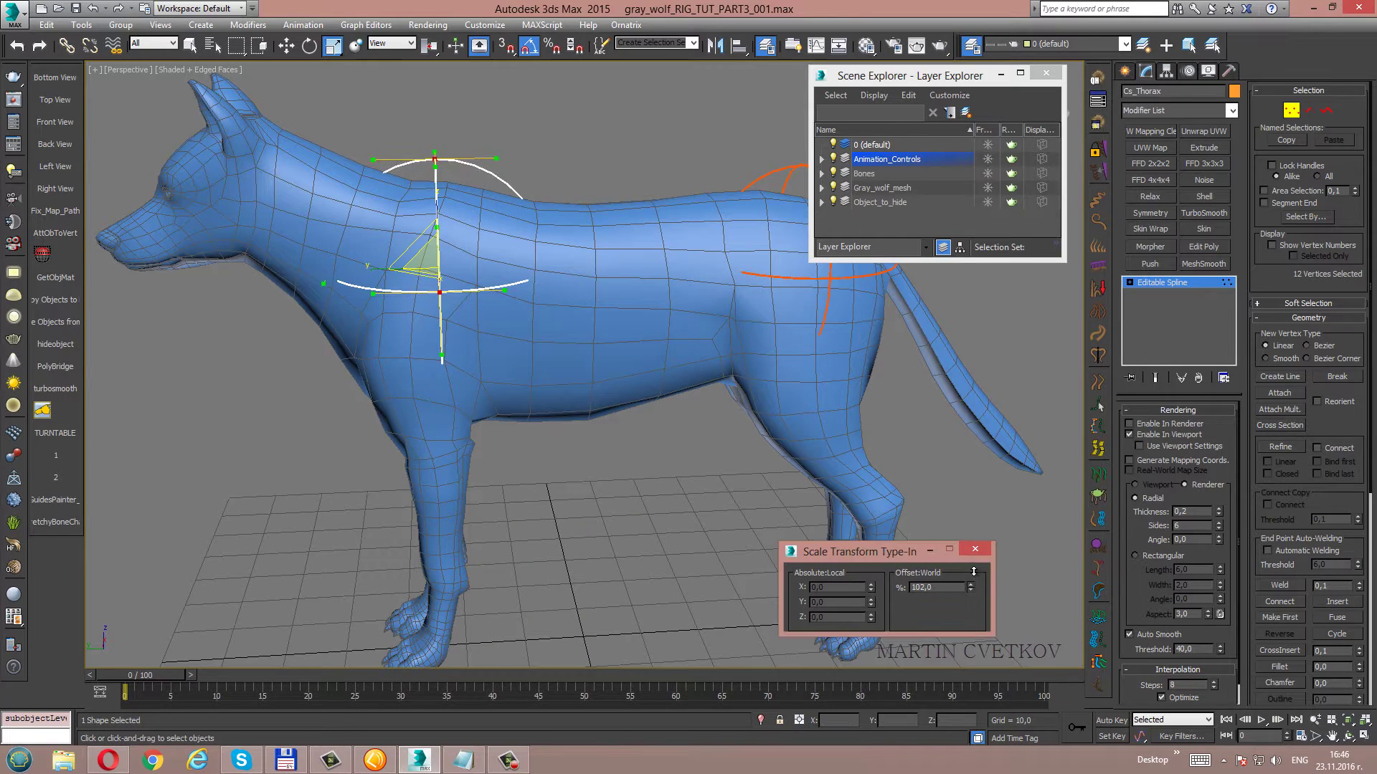
Exit vertex editing and select both the thorax and pelvis controls.
{"action": "left_click", "coordinate": [1297, 112]}
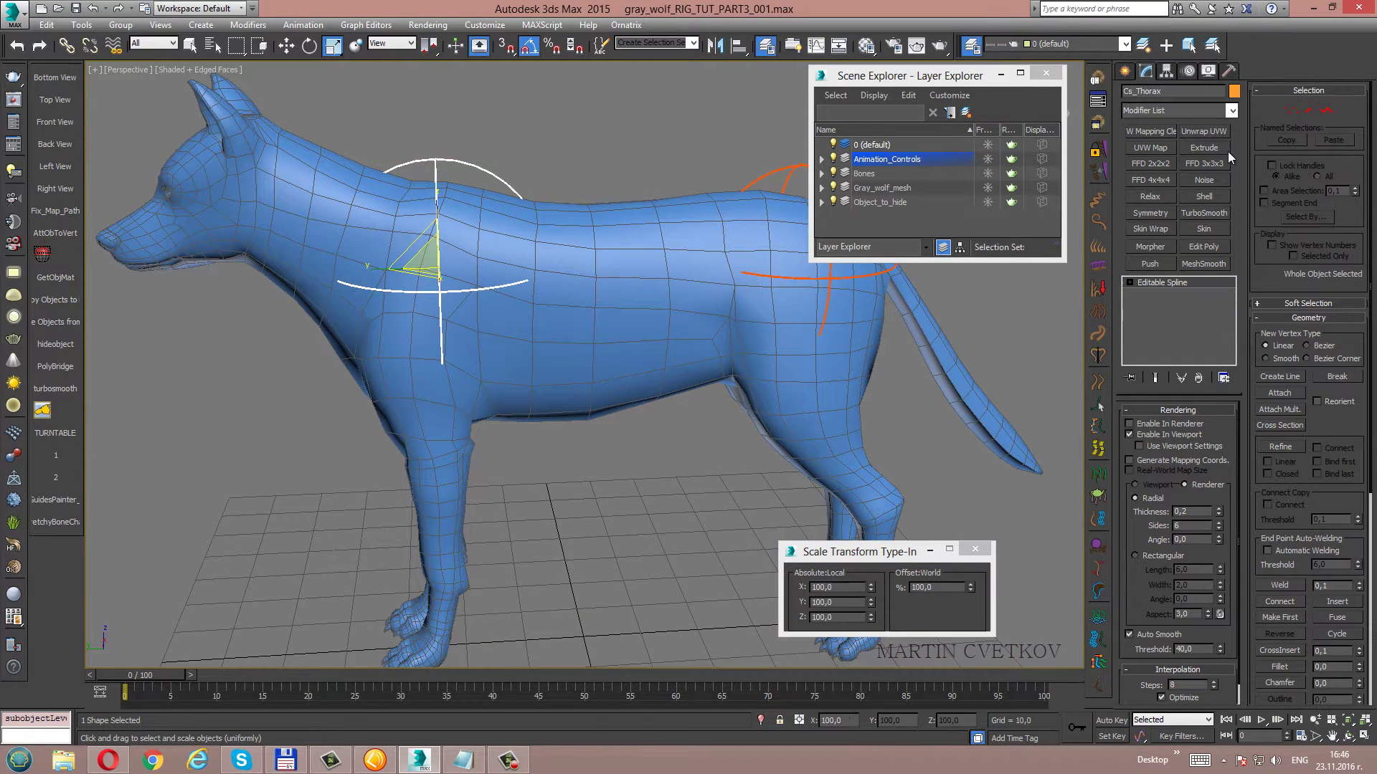
{"action": "middle_click_drag", "start_coordinate": [925, 231], "coordinate": [603, 271], "text": "alt"}
{"action": "left_click", "coordinate": [190, 46]}
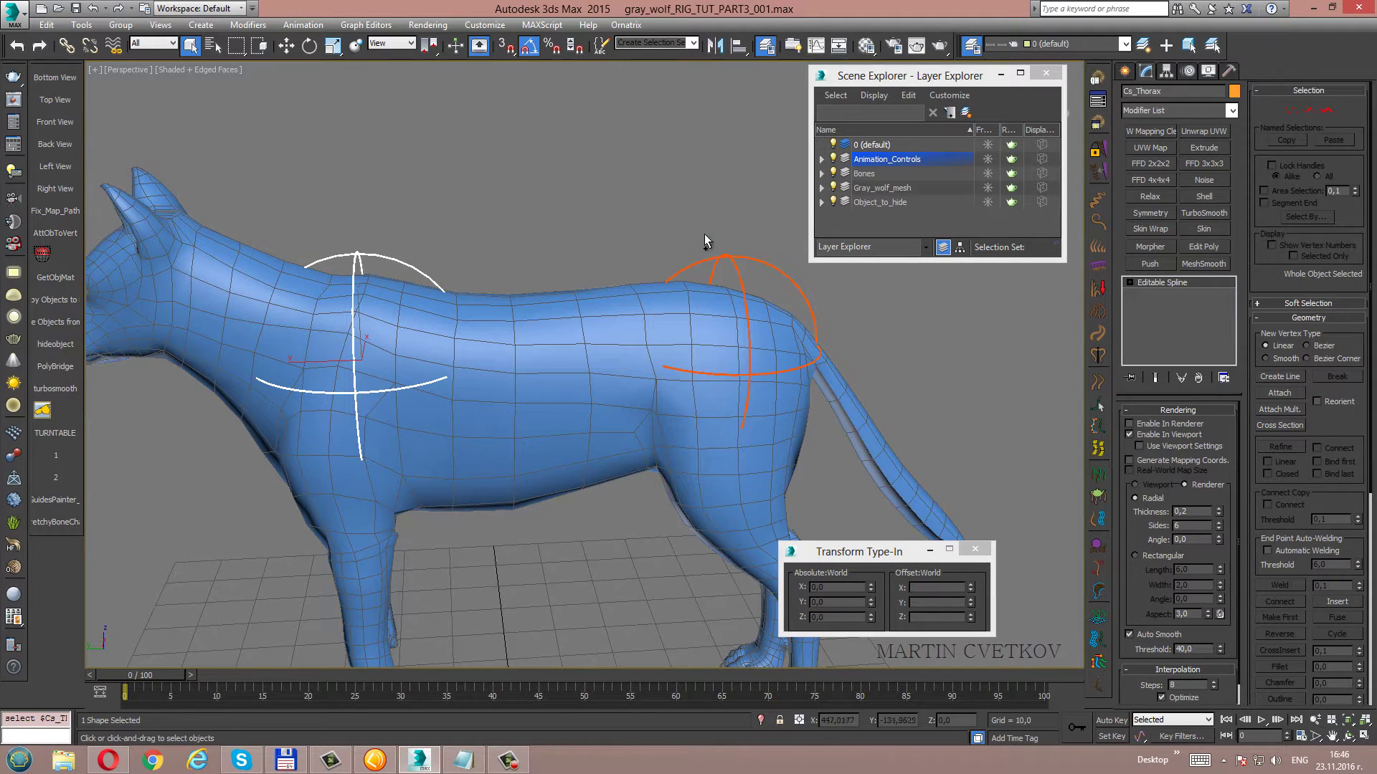
{"action": "left_click", "coordinate": [753, 269], "text": "ctrl"}
{"action": "middle_click_drag", "start_coordinate": [557, 284], "coordinate": [547, 251], "text": "alt"}
{"action": "right_click", "coordinate": [557, 232]}
Apply Reset XForm to both selected controls via the Transform Toolbox and Utilities.
{"action": "left_click", "coordinate": [46, 25]}
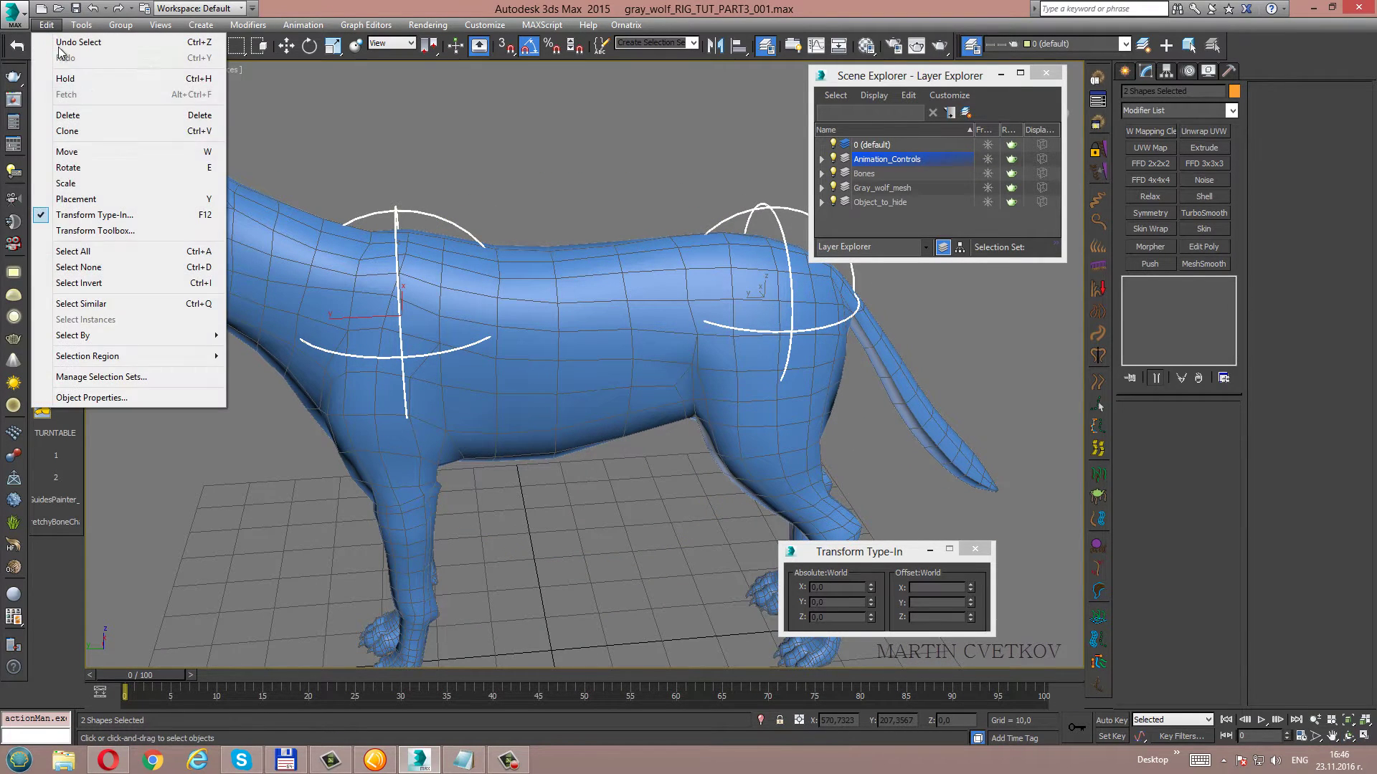
{"action": "left_click", "coordinate": [88, 231]}
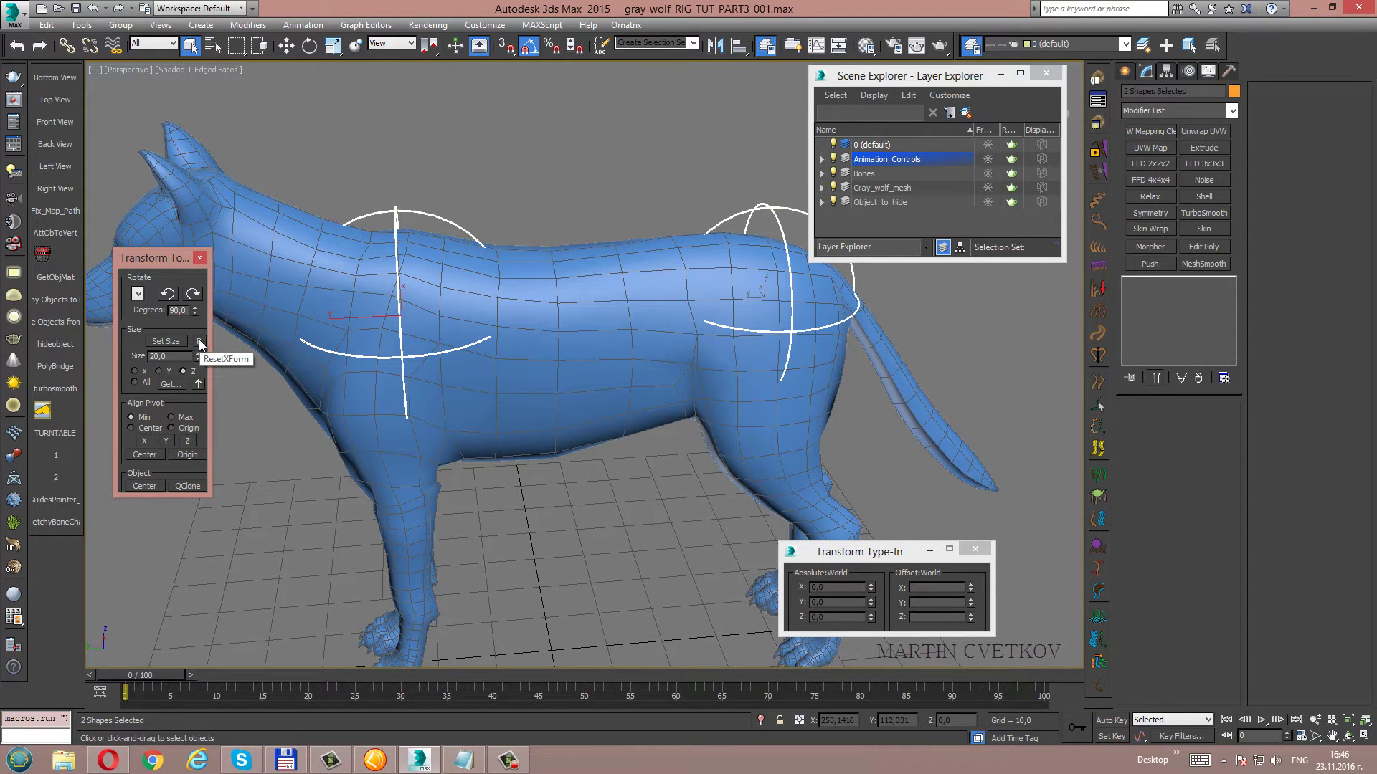
{"action": "left_click", "coordinate": [1208, 72]}
{"action": "left_click", "coordinate": [1183, 248]}
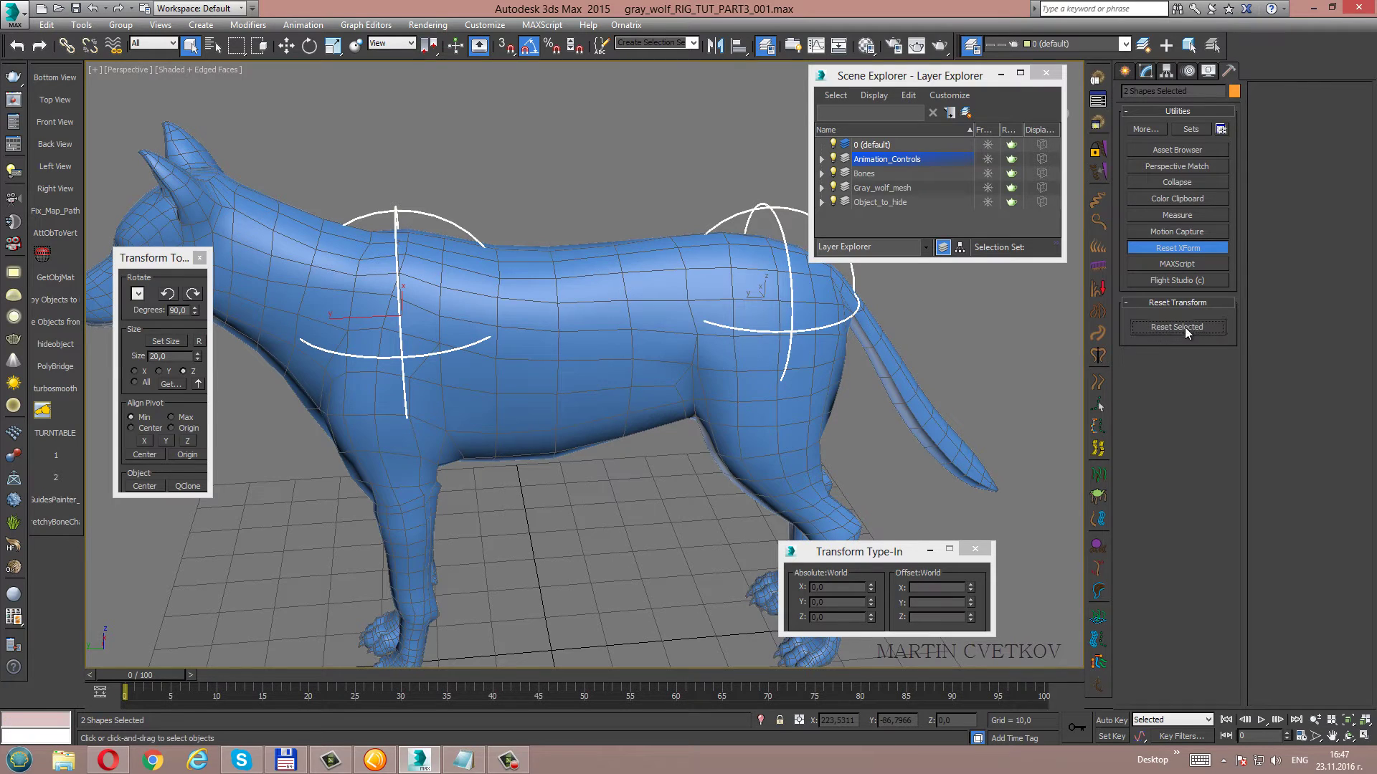
{"action": "left_click", "coordinate": [1148, 72]}
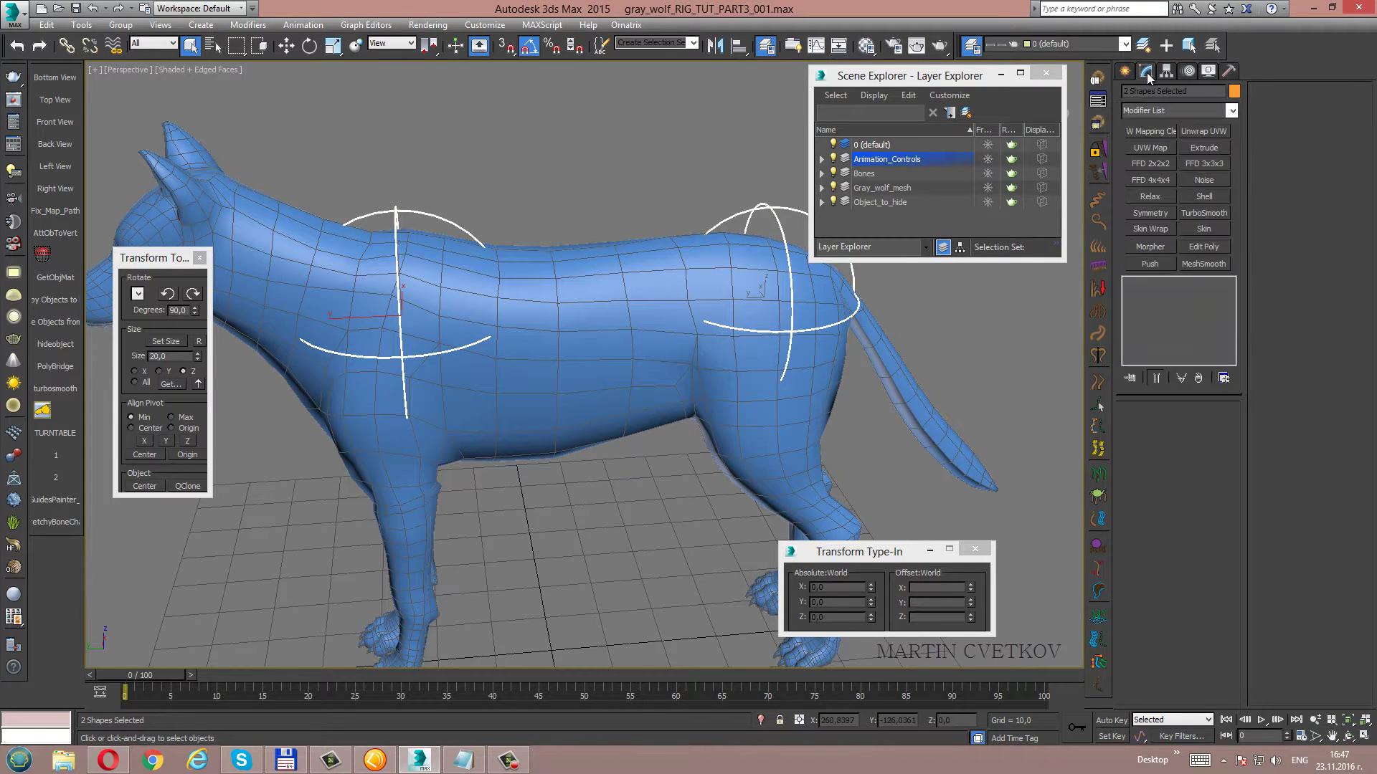
Convert the Cs_Pelvis and Cs_Thorax circle controls to Editable Poly.
{"action": "left_click", "coordinate": [486, 245]}
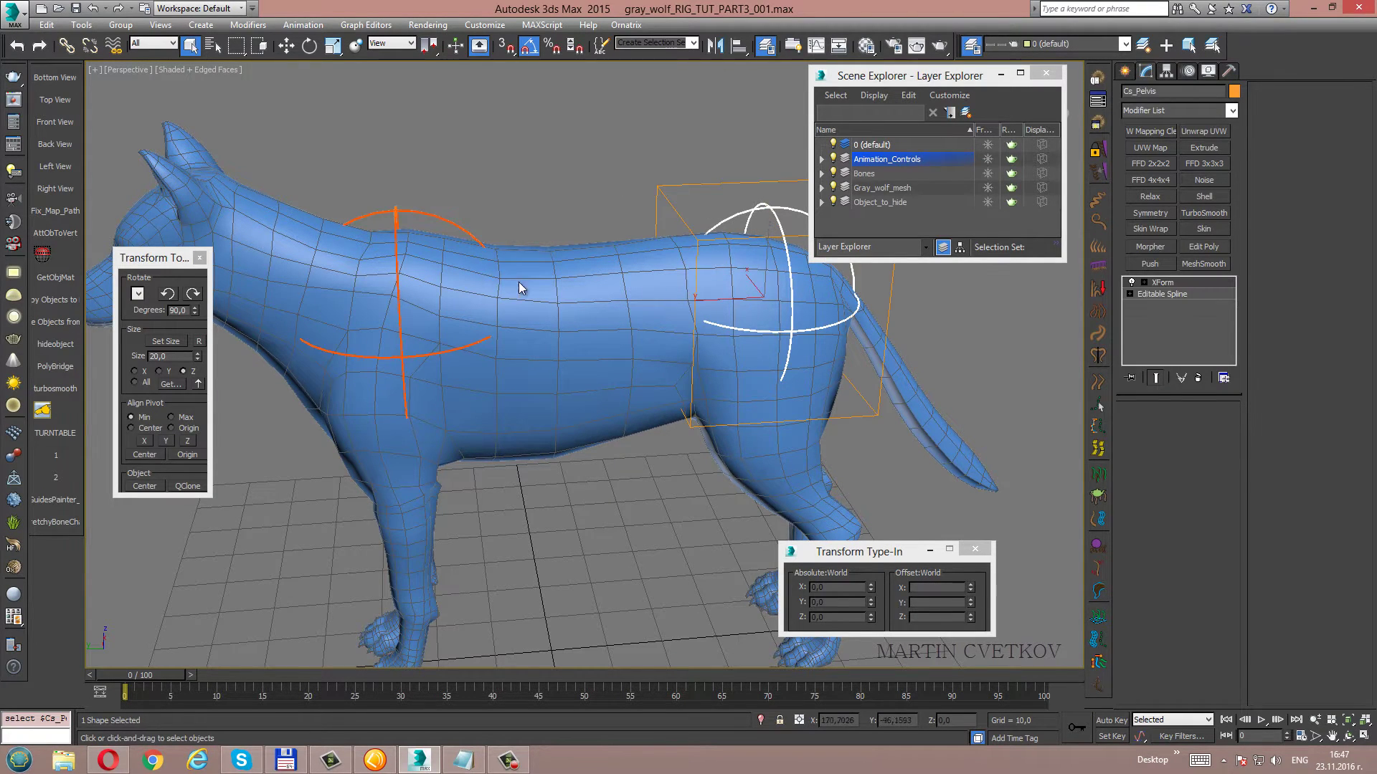
{"action": "right_click", "coordinate": [524, 158]}
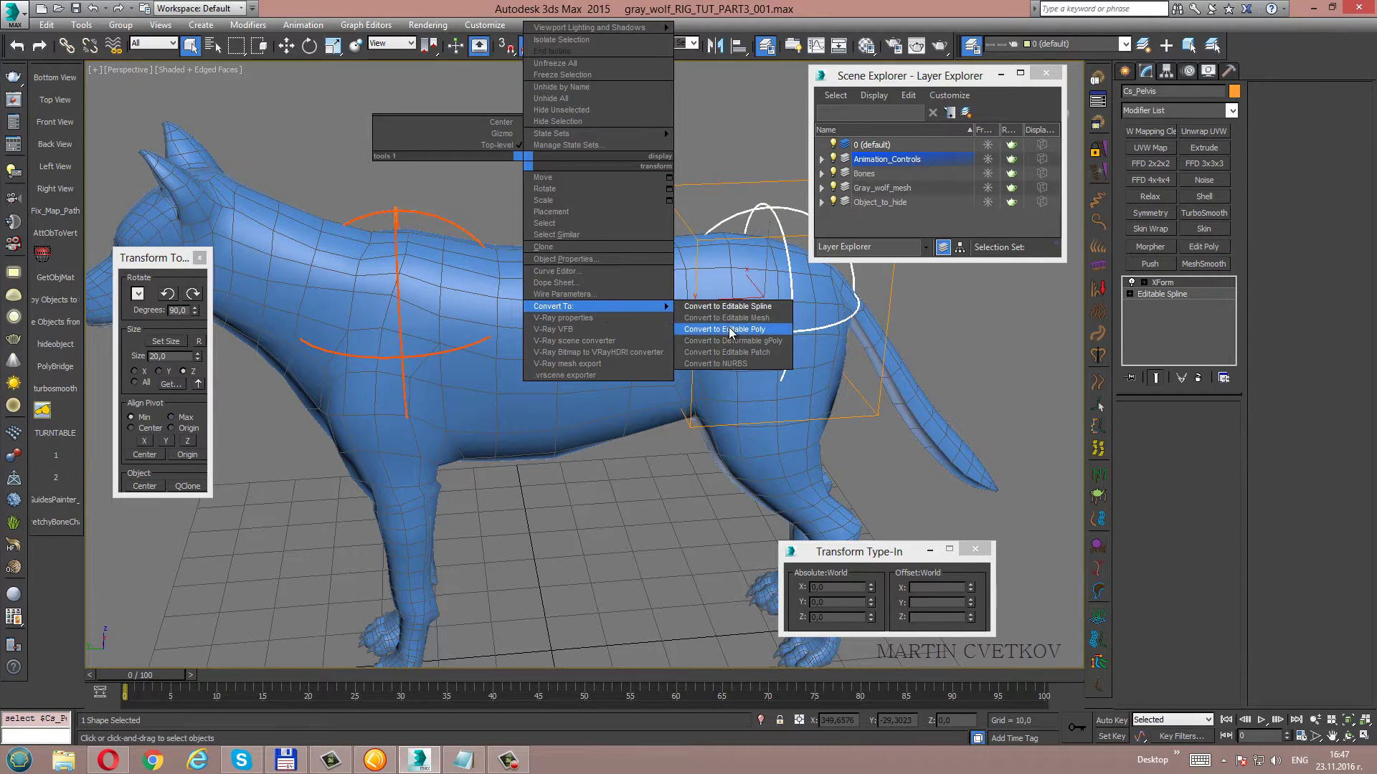
{"action": "left_click", "coordinate": [732, 329]}
{"action": "left_click", "coordinate": [449, 223]}
{"action": "right_click", "coordinate": [528, 198]}
{"action": "mouse_move", "coordinate": [603, 344]}
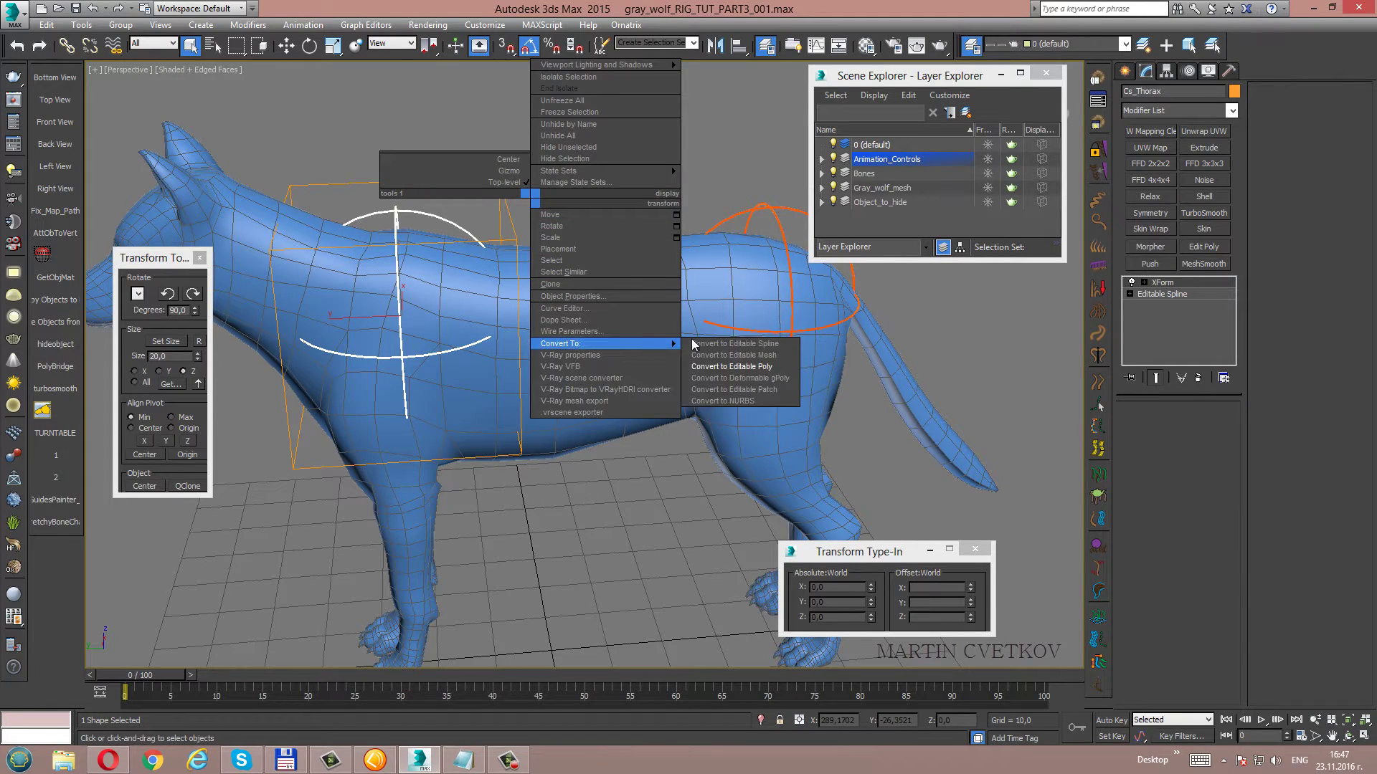
{"action": "left_click", "coordinate": [732, 365]}
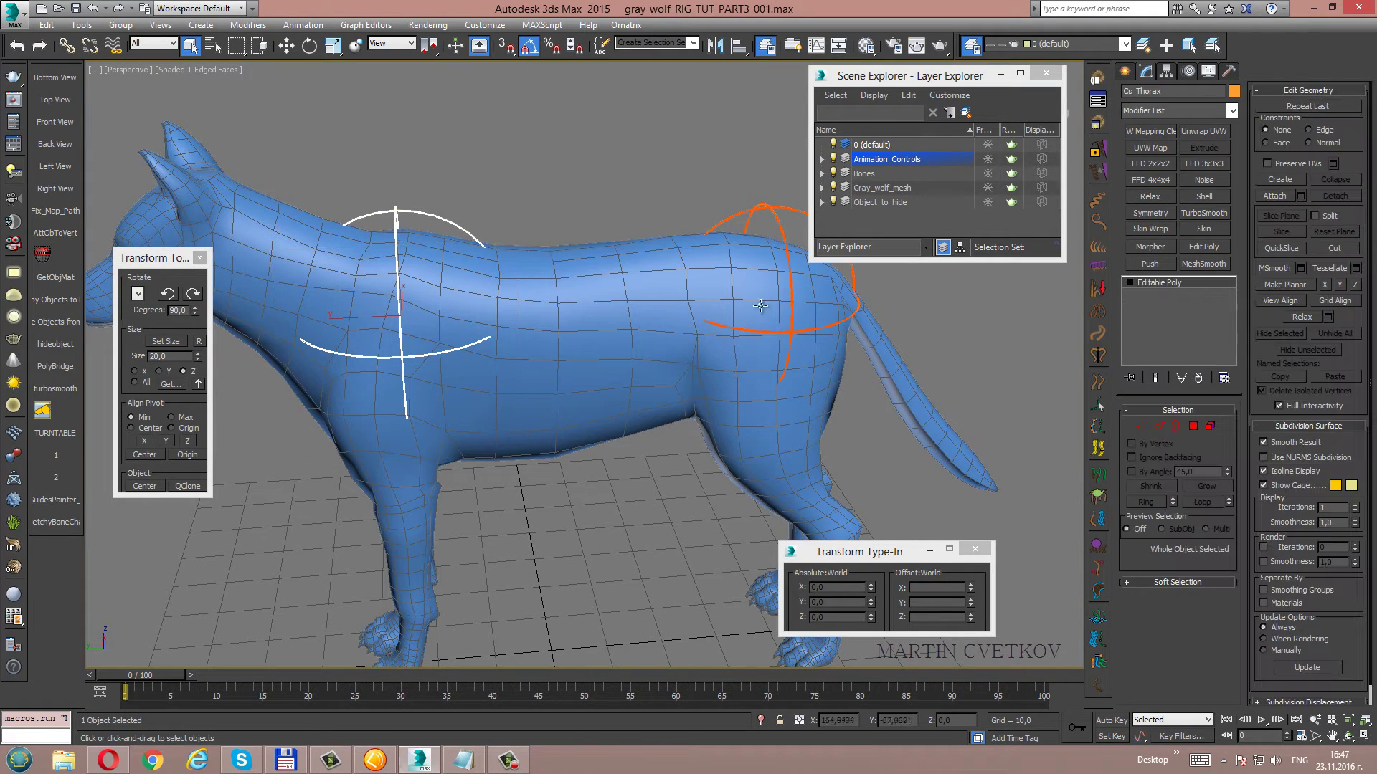
Show the wolf in wireframe and orbit the Perspective view around it.
{"action": "key", "text": "F3"}
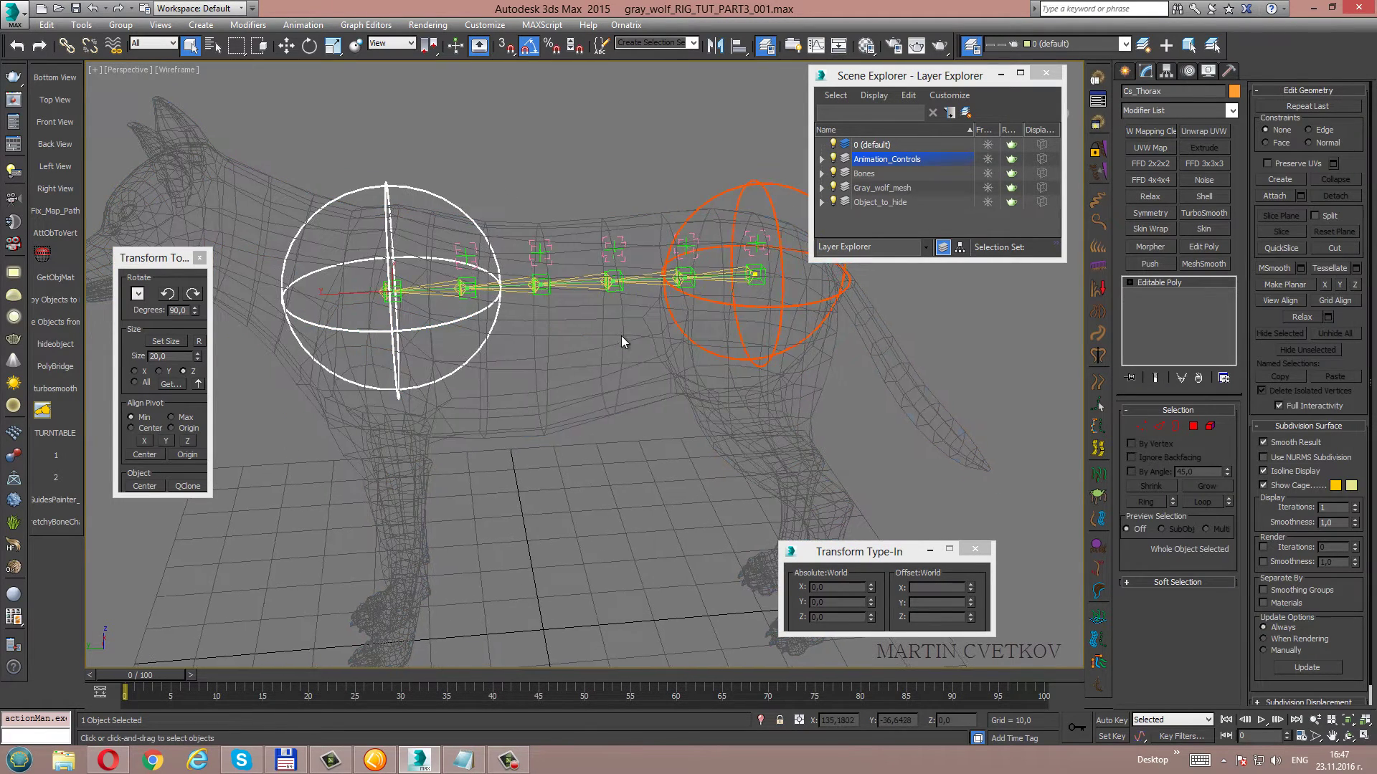
{"action": "key", "text": "ctrl+r"}
{"action": "left_click_drag", "start_coordinate": [599, 309], "coordinate": [760, 182]}
{"action": "right_click", "coordinate": [761, 183]}
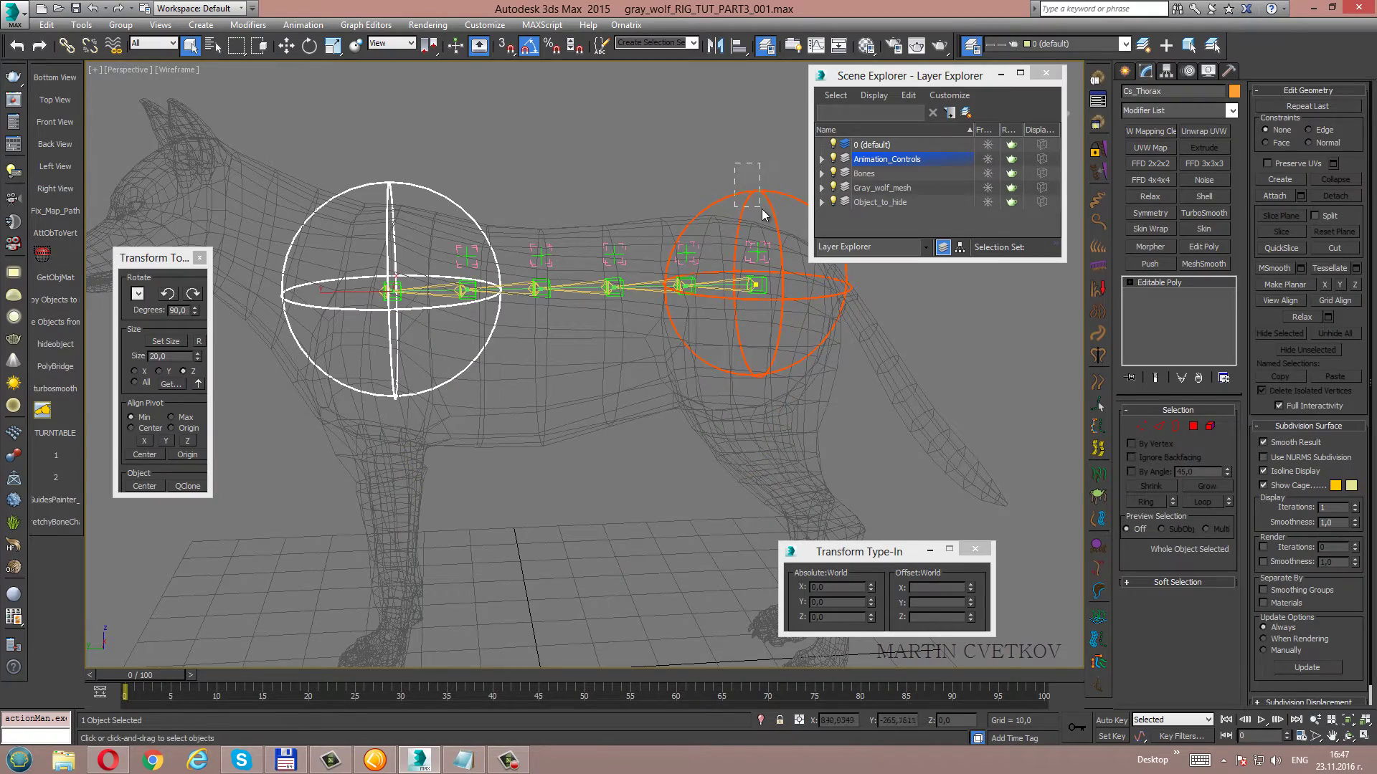
{"action": "key", "text": "Page_Up"}
{"action": "key", "text": "Page_Down"}
{"action": "middle_click_drag", "start_coordinate": [633, 347], "coordinate": [615, 298], "text": "alt"}
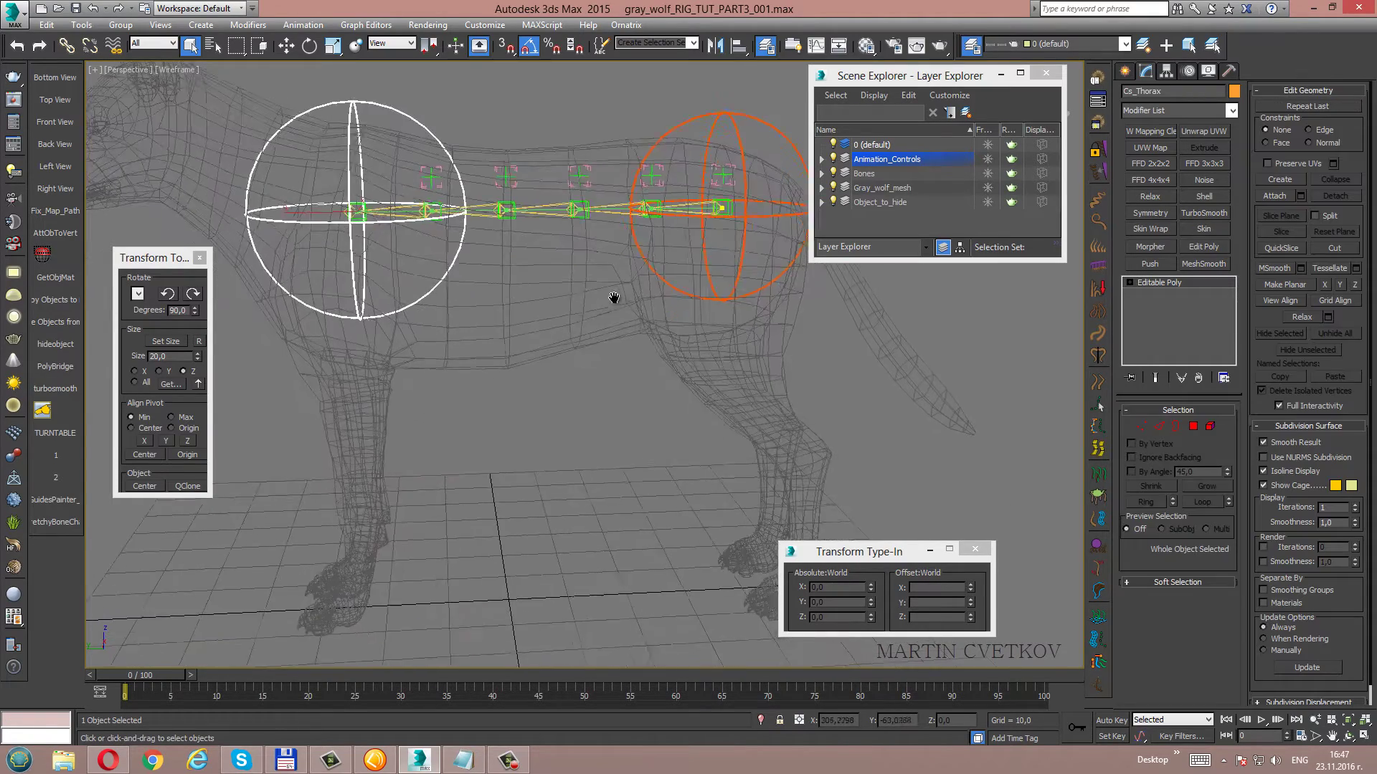
{"action": "key", "text": "ctrl+r"}
{"action": "mouse_move", "coordinate": [614, 298]}
{"action": "left_mouse_down"}
{"action": "mouse_move", "coordinate": [582, 280]}
{"action": "mouse_move", "coordinate": [598, 274]}
{"action": "left_mouse_up"}
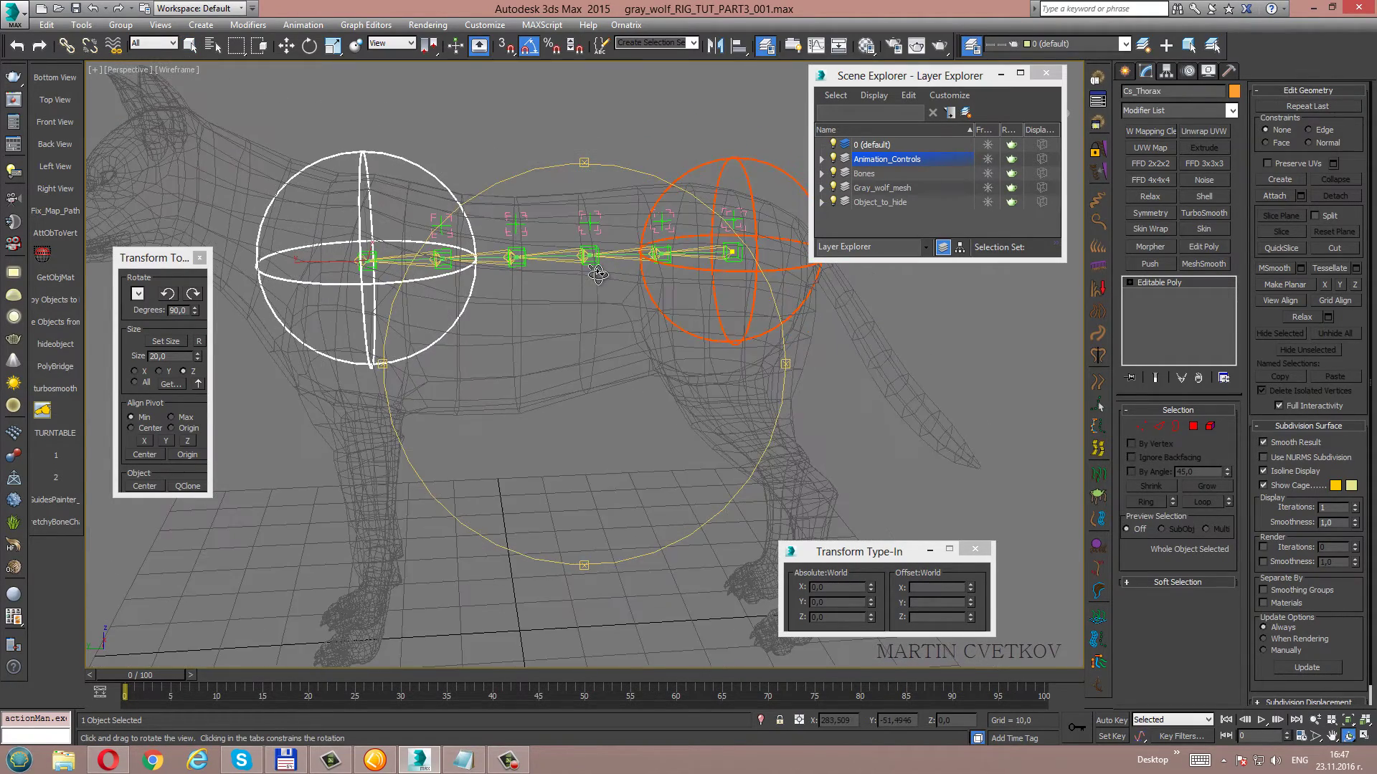
{"action": "right_click", "coordinate": [598, 275]}
{"action": "mouse_move", "coordinate": [599, 275]}
{"action": "middle_mouse_down", "text": "alt"}
{"action": "mouse_move", "coordinate": [621, 332]}
{"action": "mouse_move", "coordinate": [868, 268]}
{"action": "middle_mouse_up", "text": "alt"}
{"action": "left_click", "coordinate": [1125, 71]}
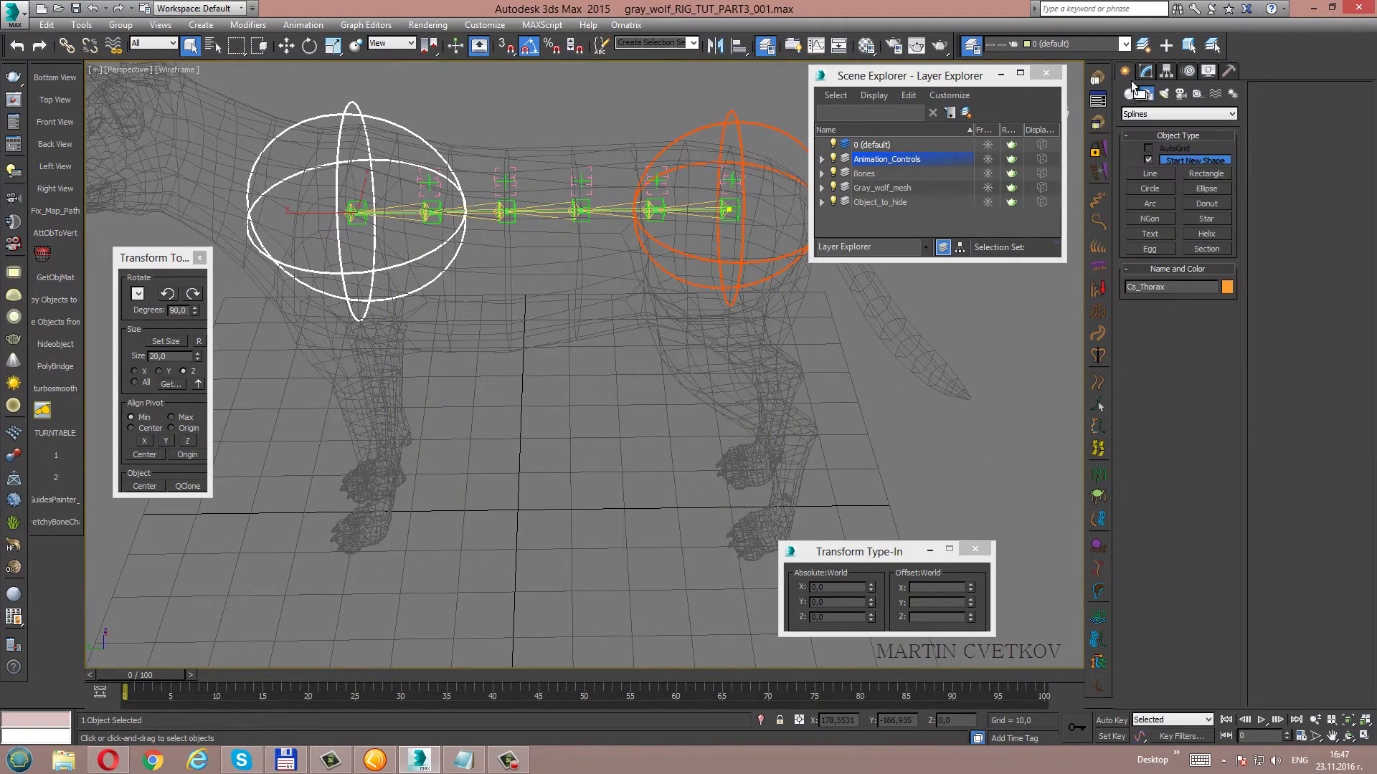
Pick the Line shape tool with grid snapping on, viewing the ground from above.
{"action": "left_click", "coordinate": [1150, 189]}
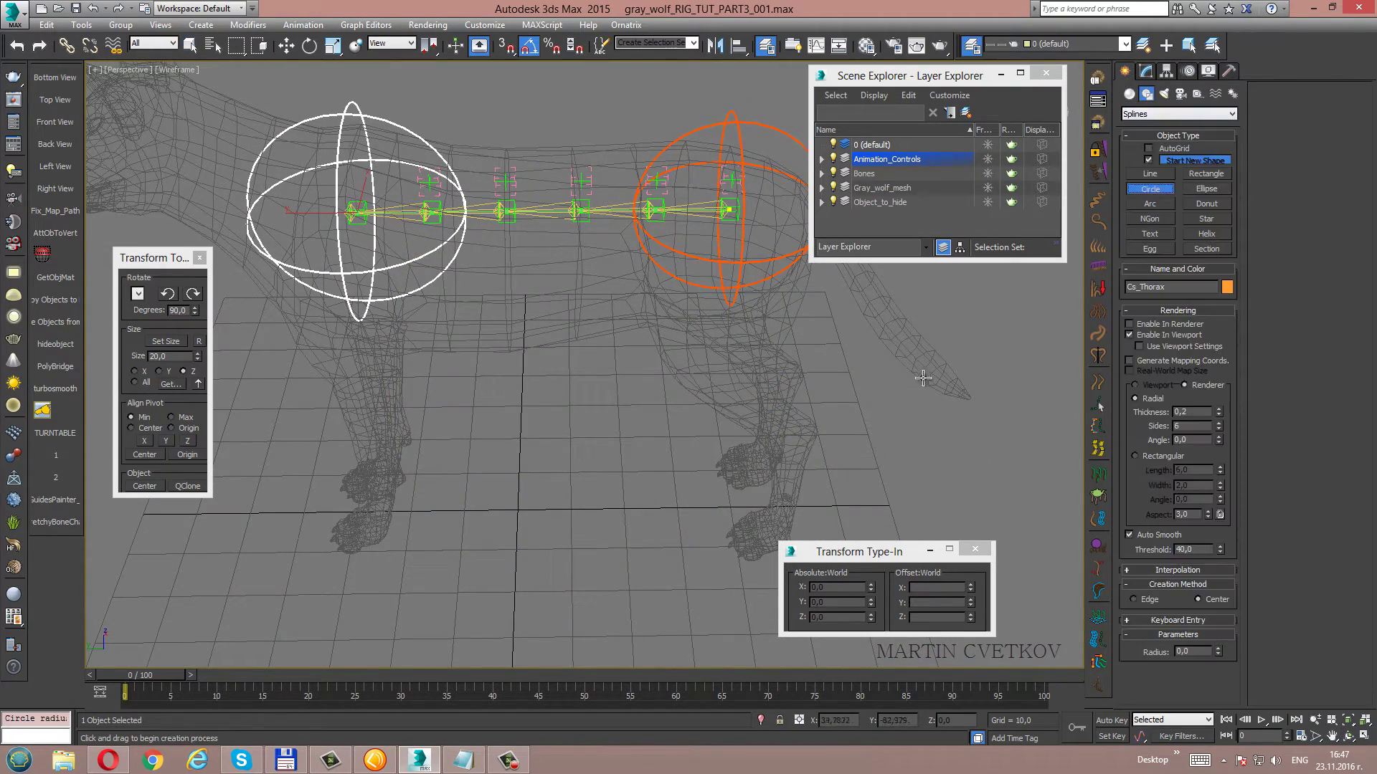
{"action": "left_click", "coordinate": [1160, 179]}
{"action": "middle_click_drag", "start_coordinate": [651, 368], "coordinate": [575, 390], "text": "alt"}
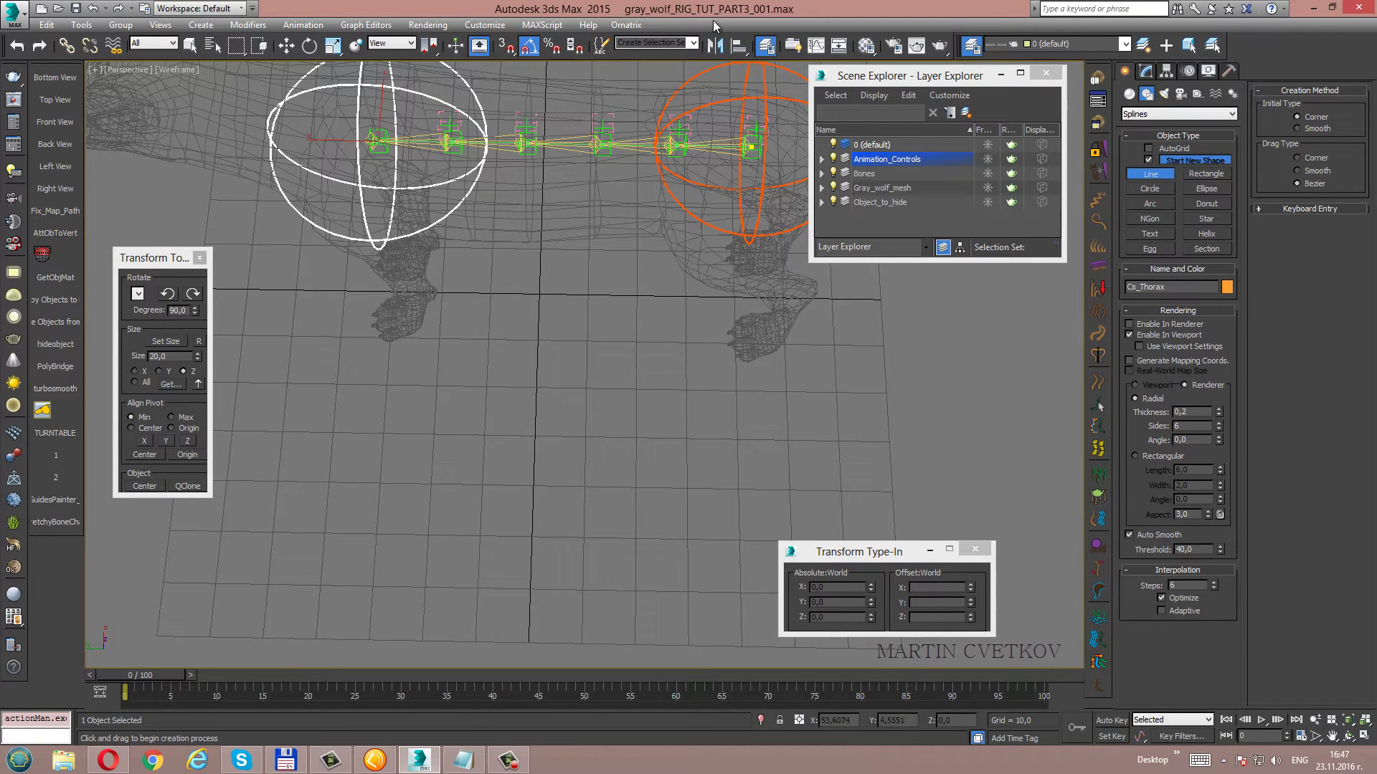
{"action": "left_click", "coordinate": [506, 45]}
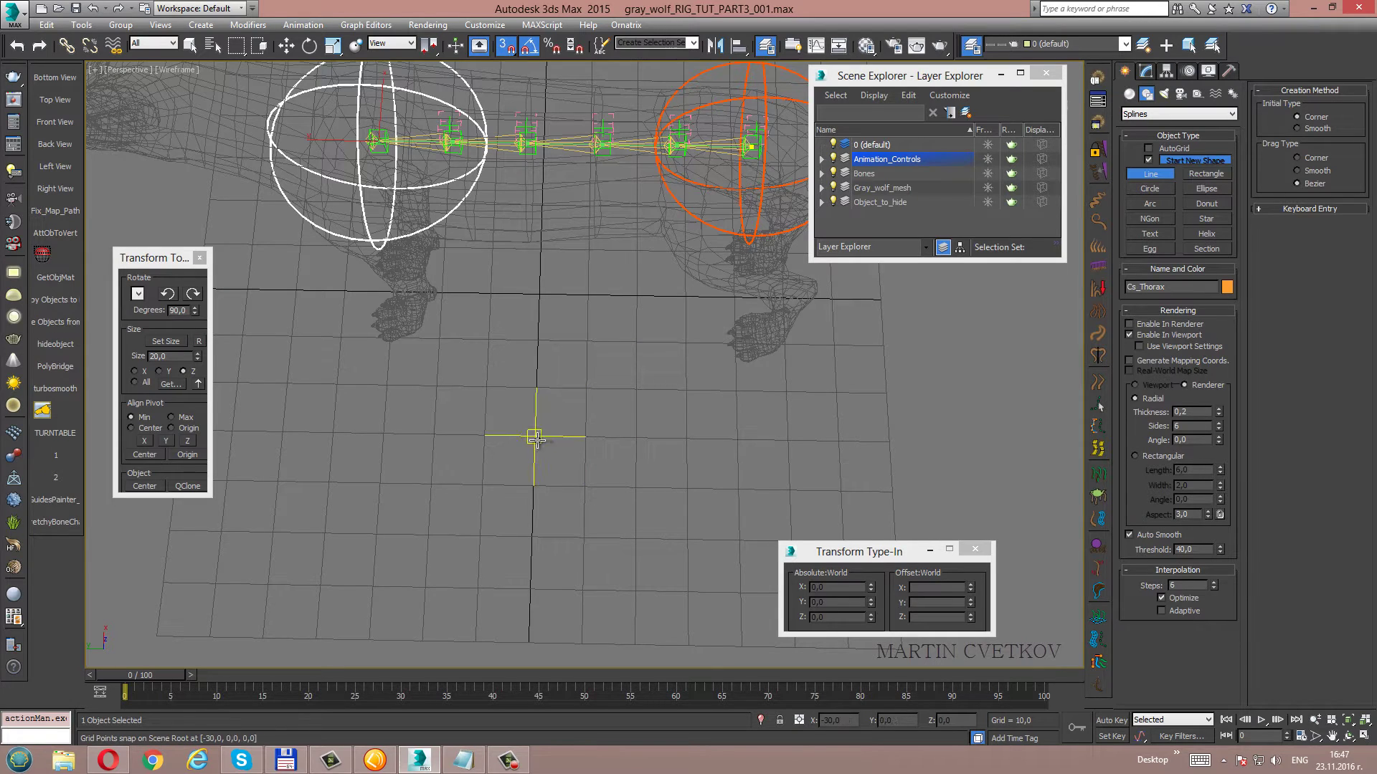
Place the arrow outline's starting vertices and upper arrowhead on the grid.
{"action": "left_click", "coordinate": [536, 387]}
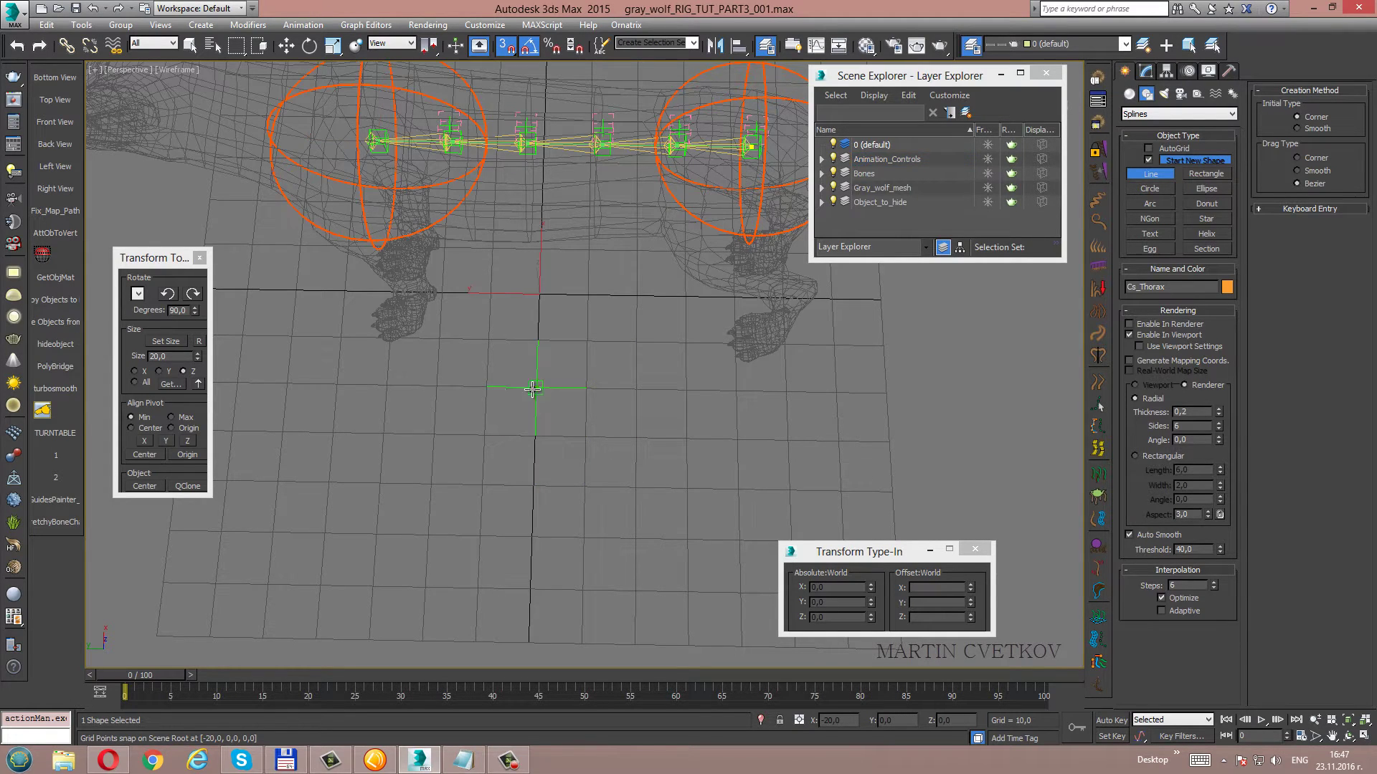
{"action": "left_click", "coordinate": [486, 387]}
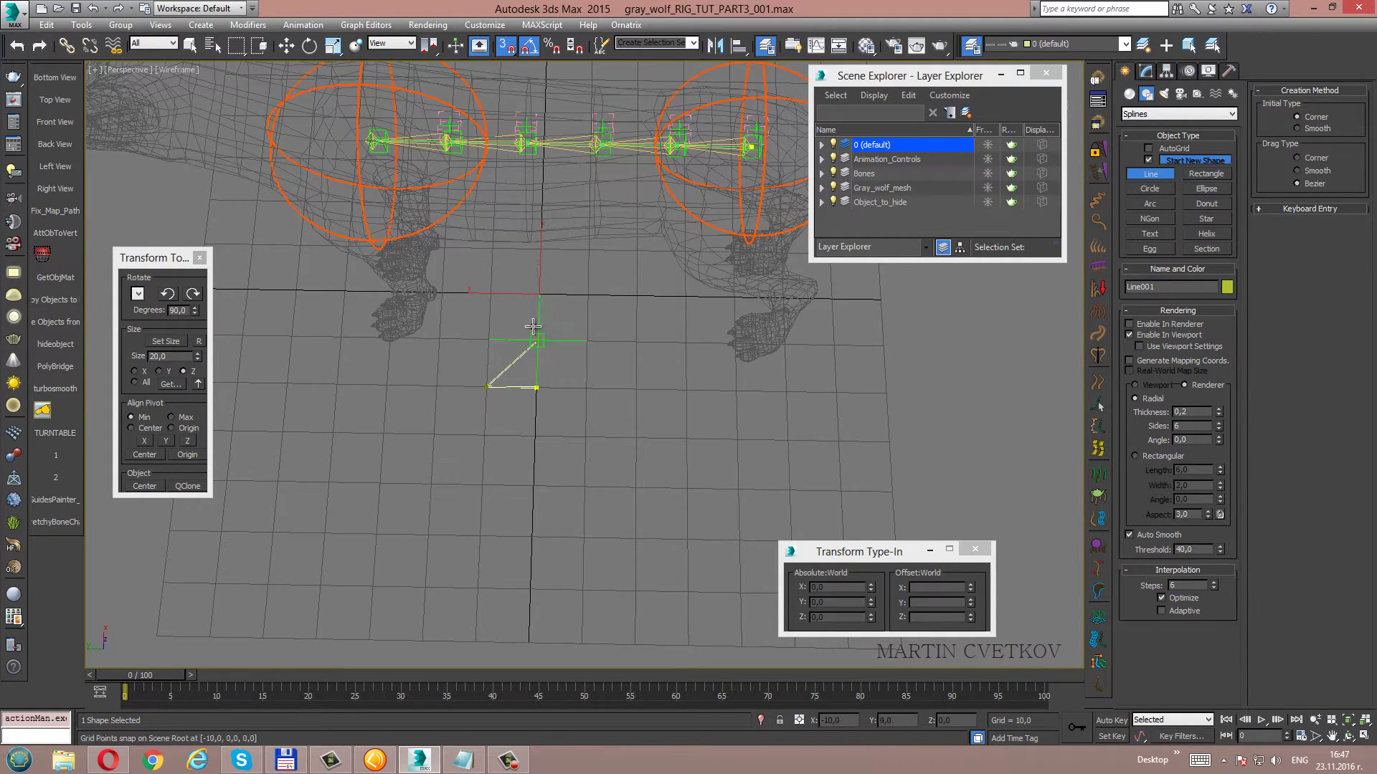
{"action": "left_click", "coordinate": [585, 295]}
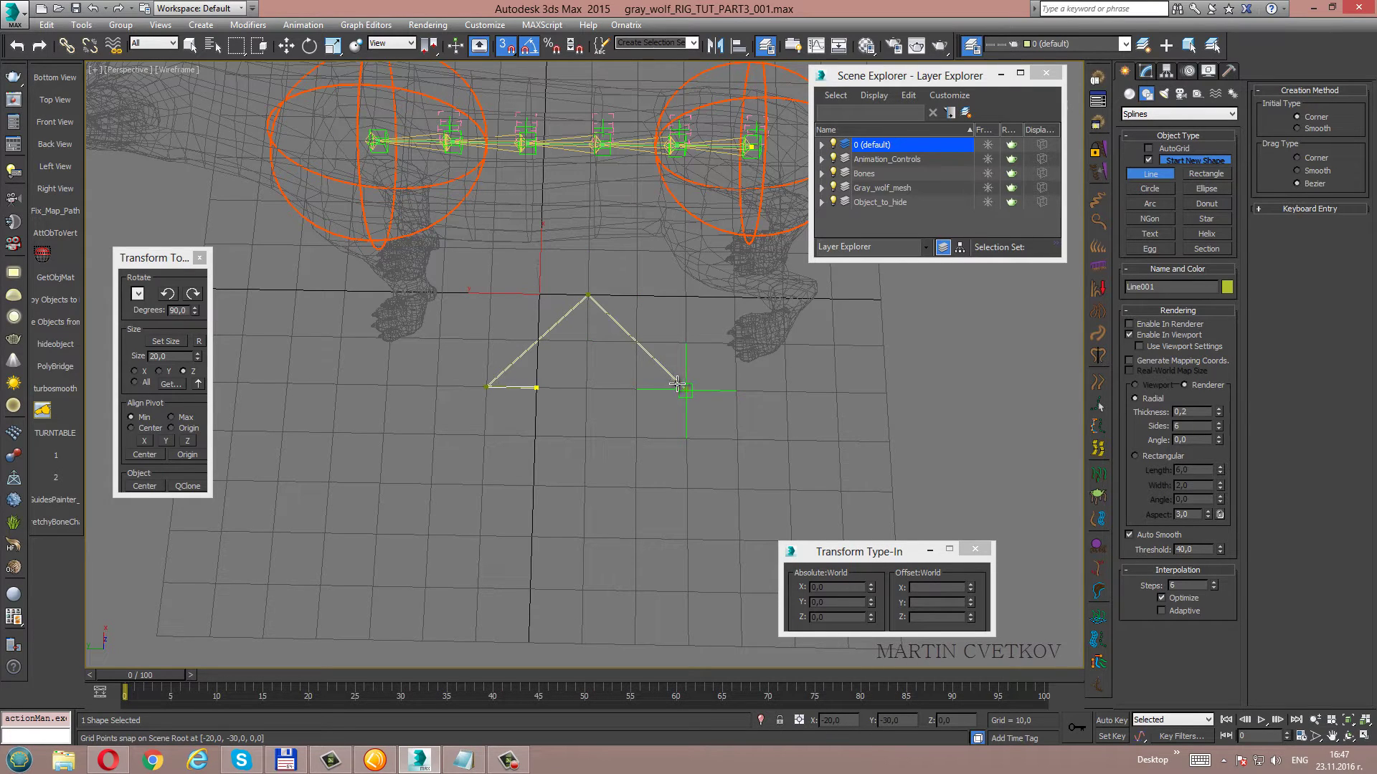
{"action": "left_click", "coordinate": [684, 388]}
{"action": "left_click", "coordinate": [636, 389]}
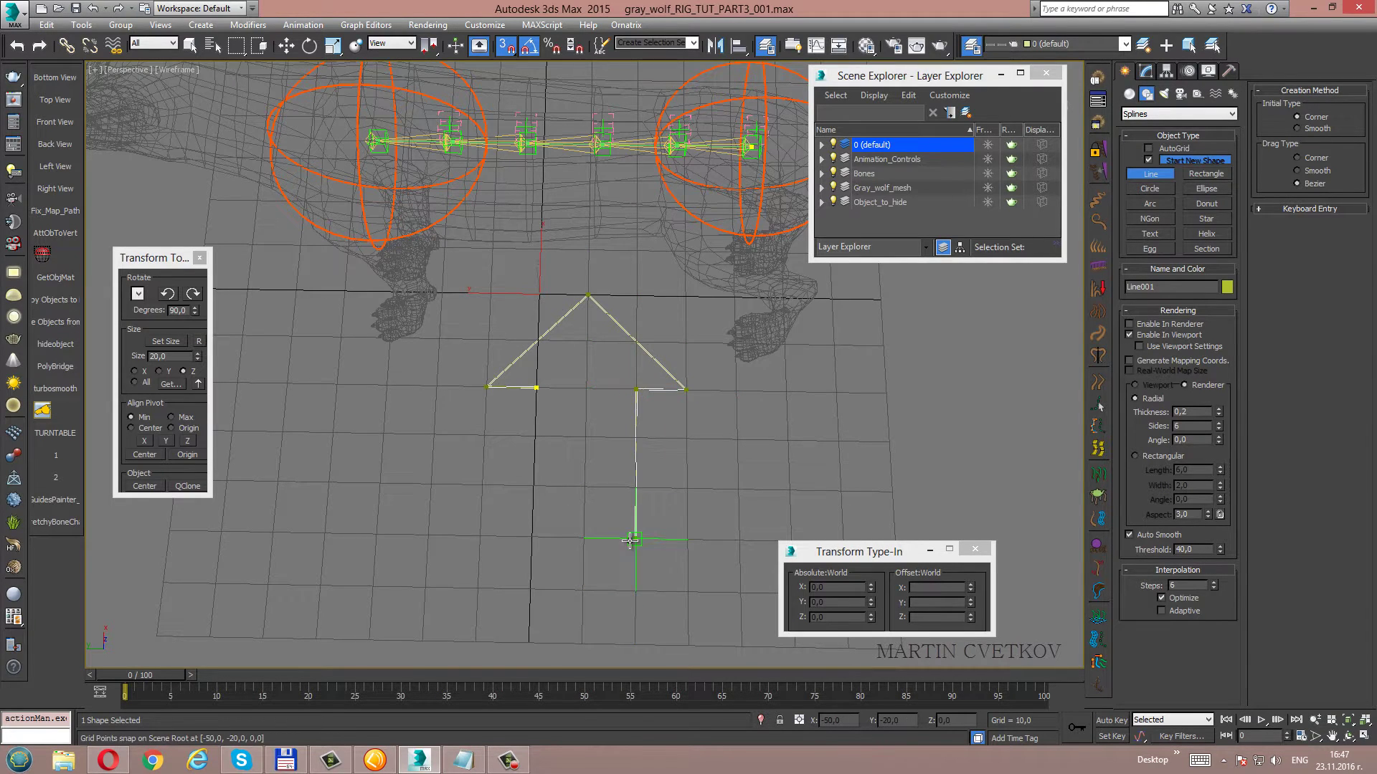
Draw the shaft and lower arrowhead, close the spline, and turn snapping off.
{"action": "left_click", "coordinate": [657, 538]}
{"action": "left_click", "coordinate": [685, 538]}
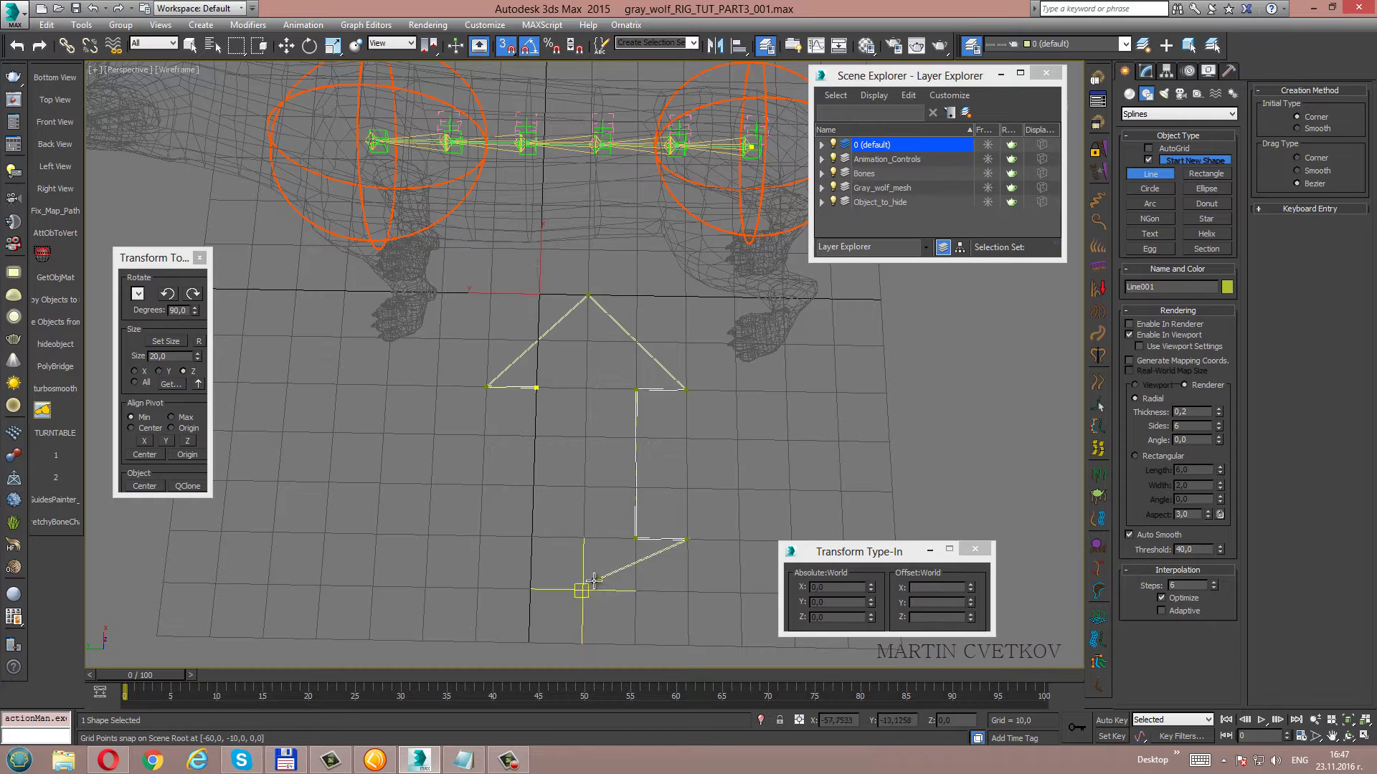
{"action": "left_click", "coordinate": [580, 640]}
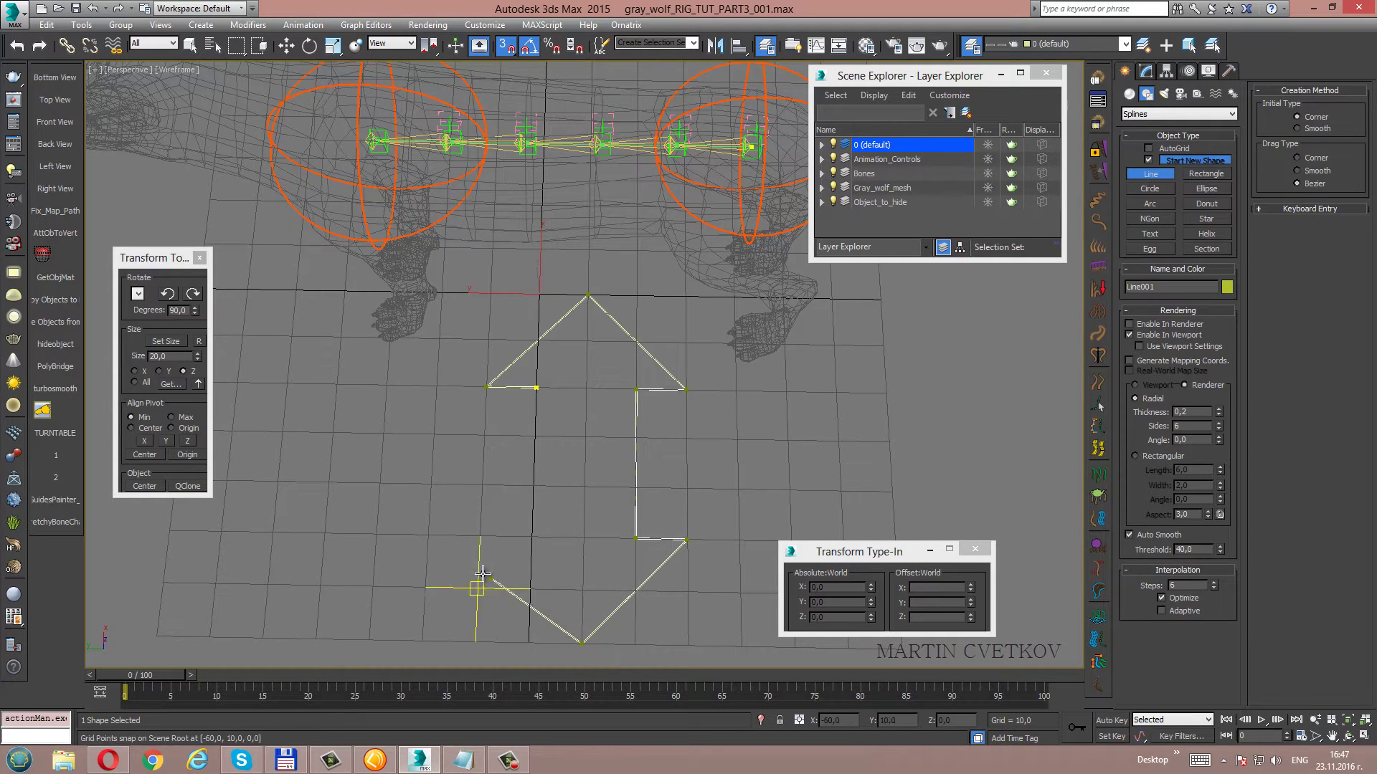
{"action": "left_click", "coordinate": [481, 537]}
{"action": "left_click", "coordinate": [530, 537]}
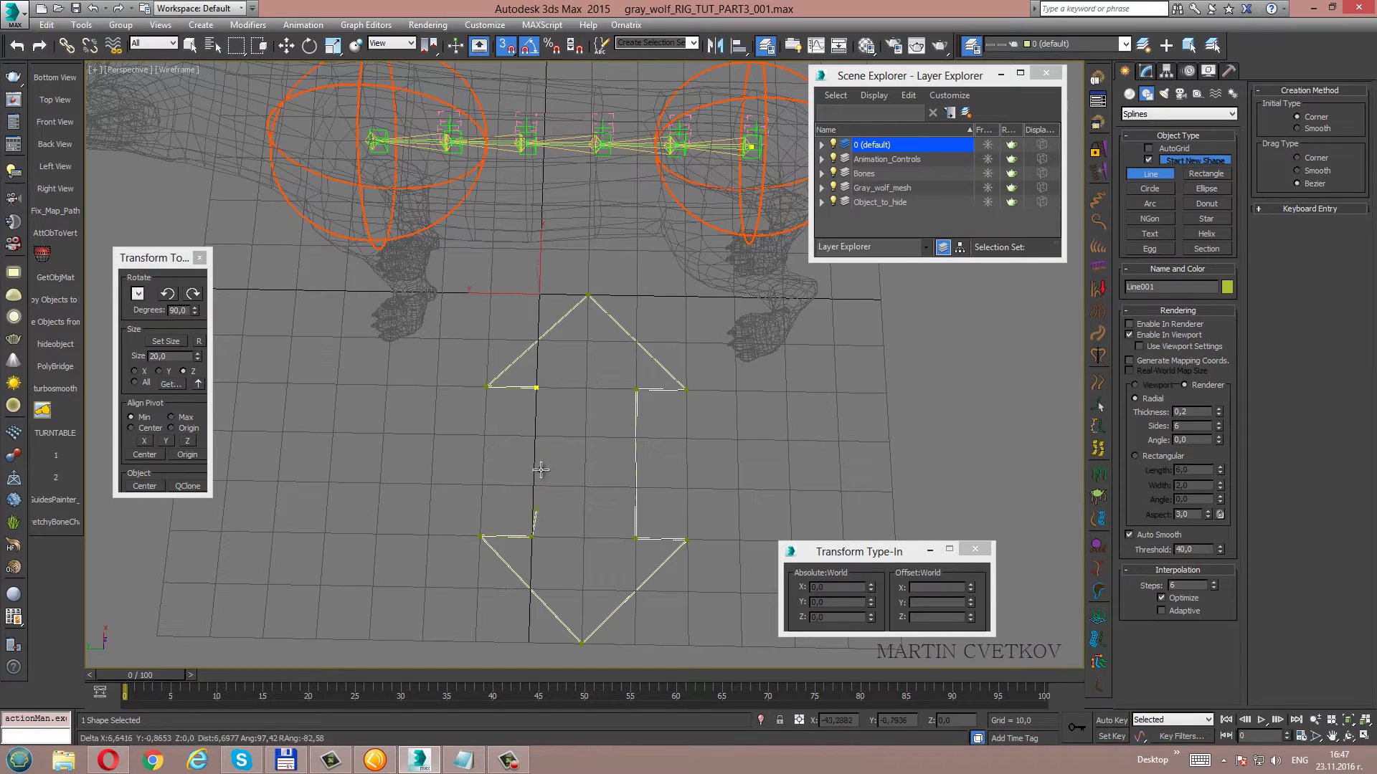
{"action": "left_click", "coordinate": [539, 394]}
{"action": "left_click", "coordinate": [670, 427]}
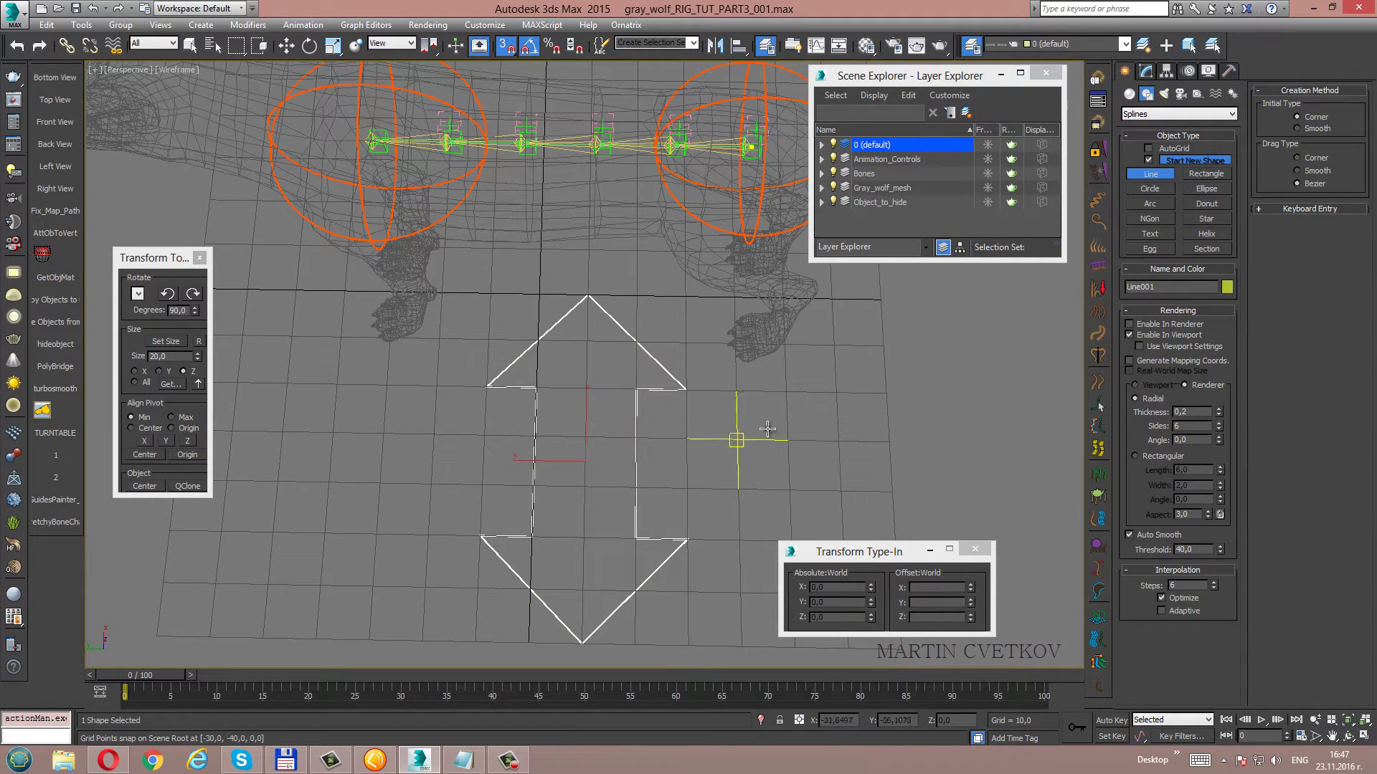
{"action": "right_click", "coordinate": [702, 375]}
{"action": "key", "text": "s"}
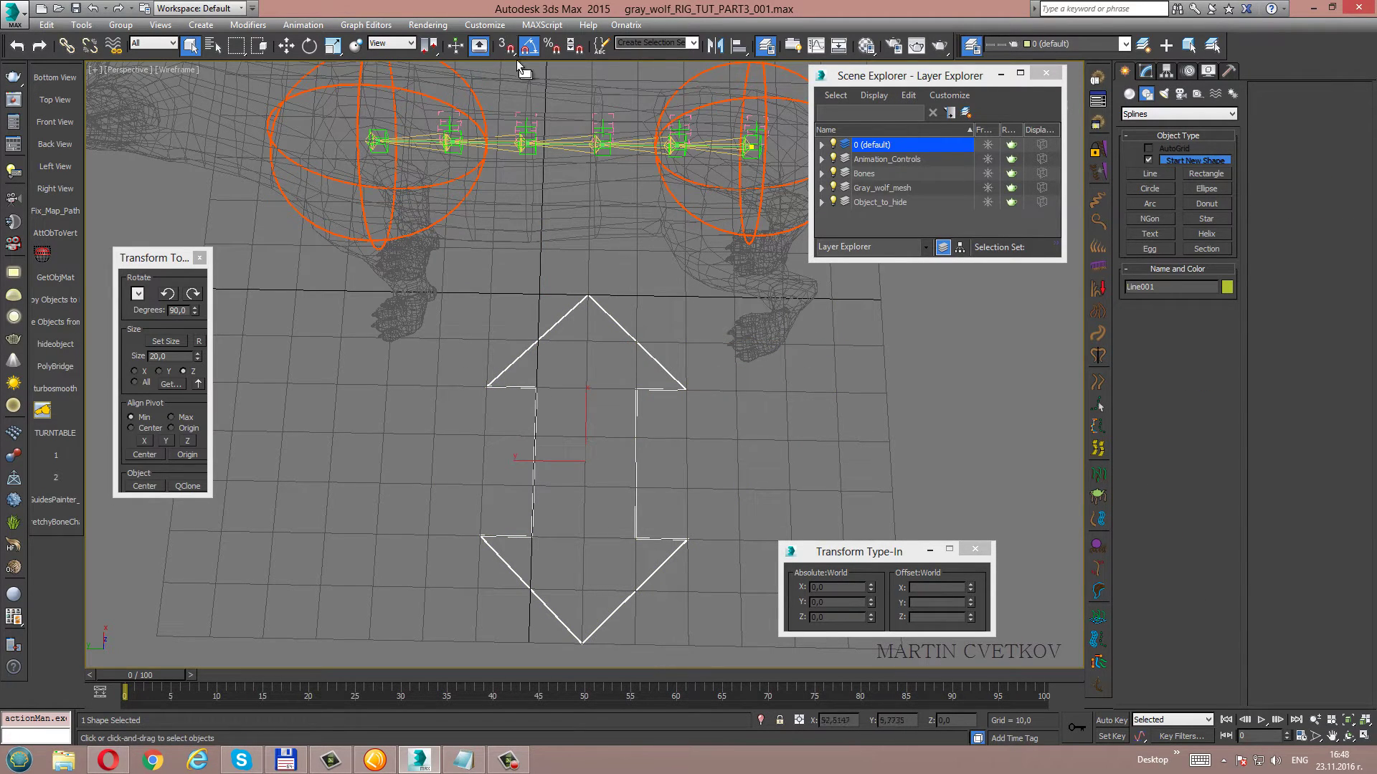
Convert the arrow to an Editable Spline and select its ten vertices.
{"action": "middle_click_drag", "start_coordinate": [633, 383], "coordinate": [986, 523], "text": "alt"}
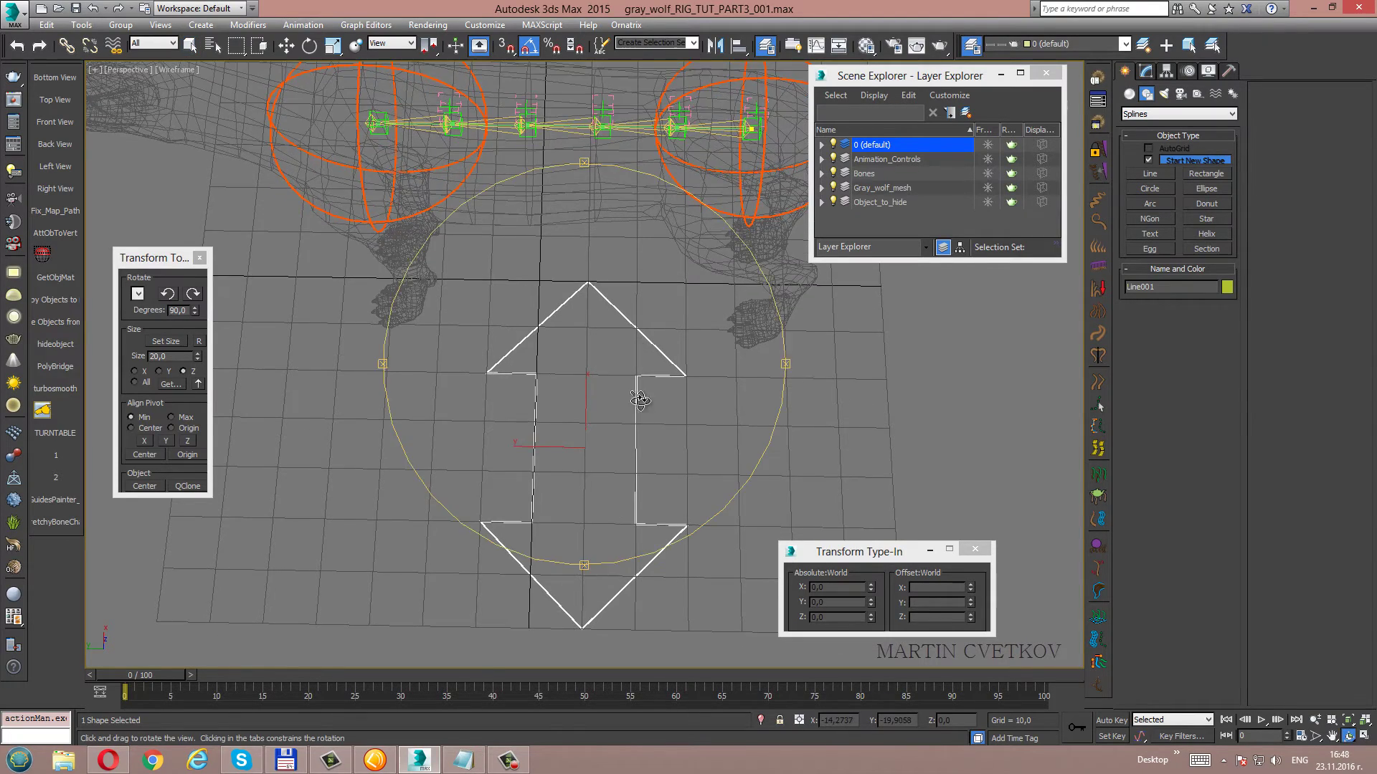
{"action": "left_click", "coordinate": [975, 550]}
{"action": "right_click", "coordinate": [615, 344]}
{"action": "left_click", "coordinate": [838, 492]}
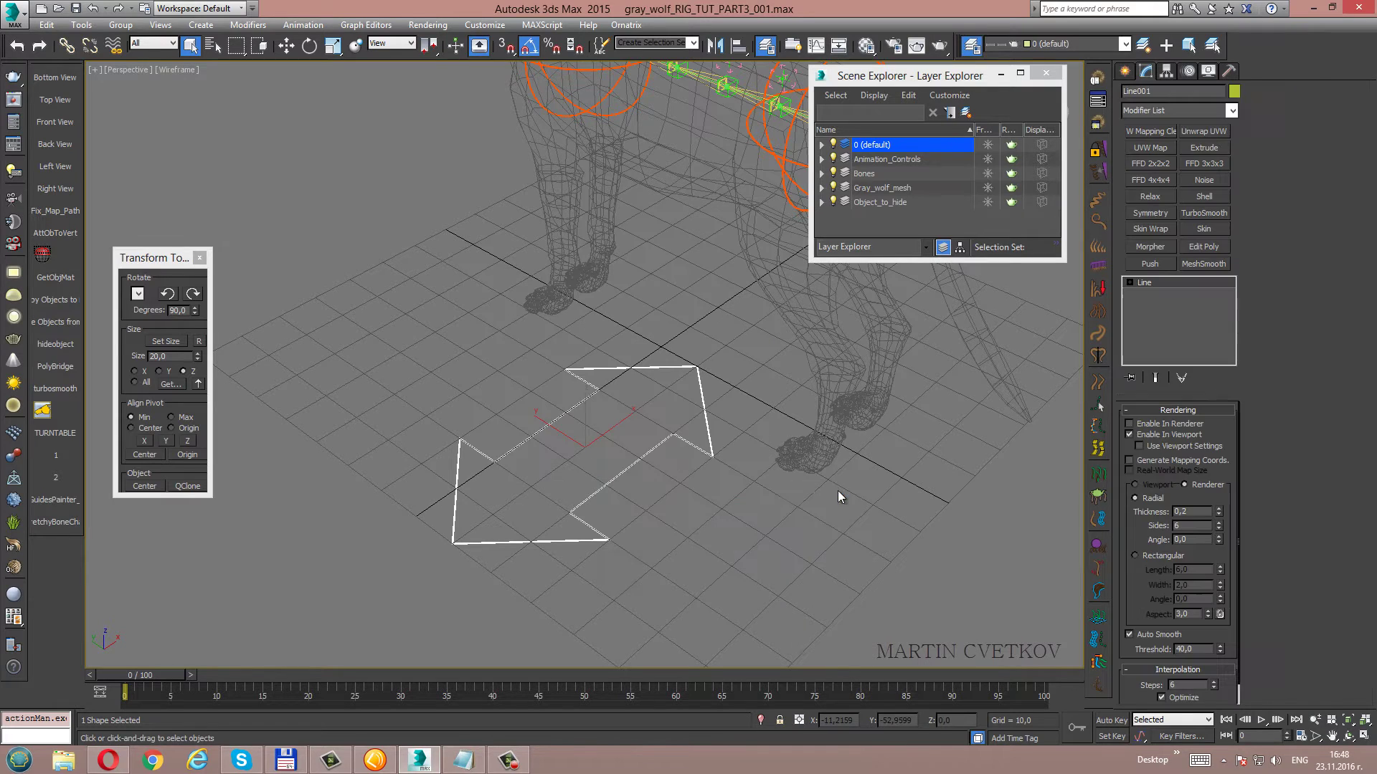
{"action": "left_click", "coordinate": [1291, 110]}
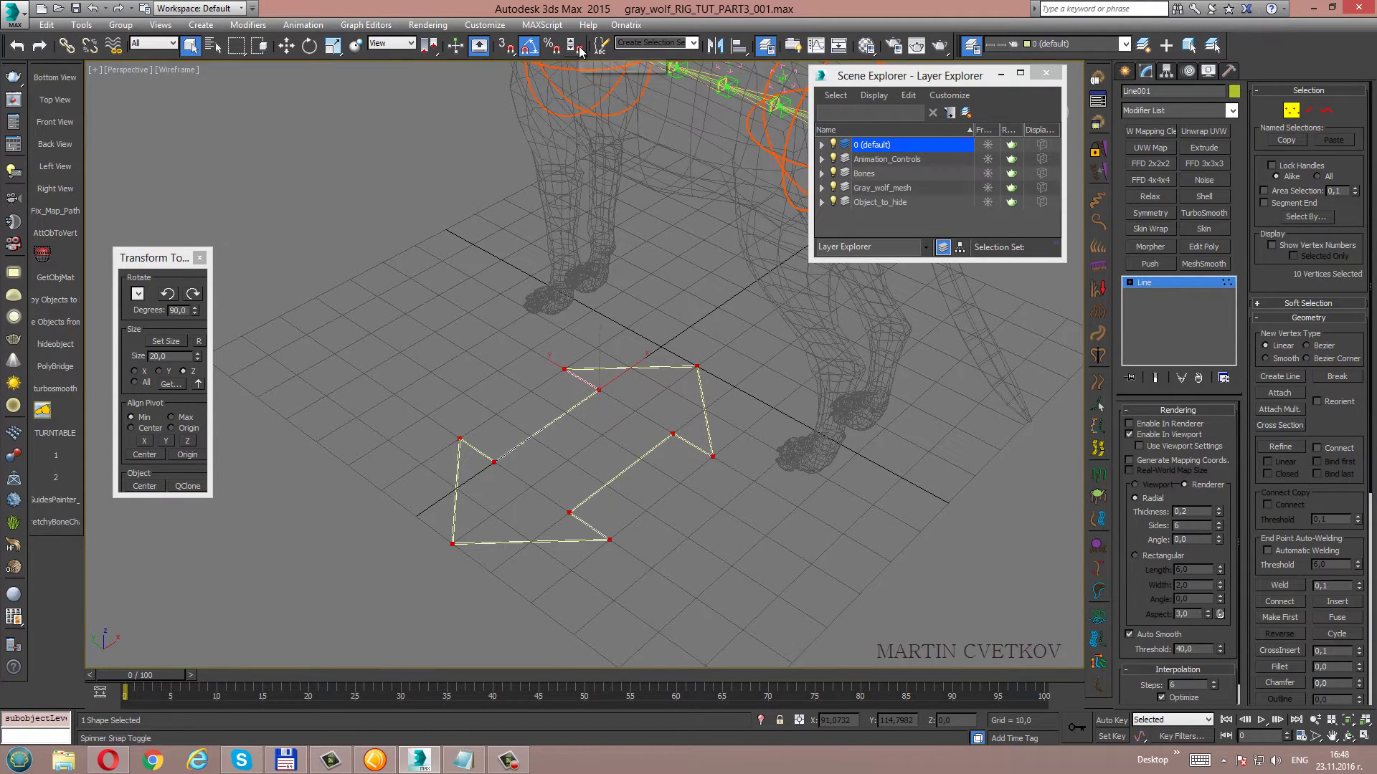
{"action": "left_click", "coordinate": [310, 45]}
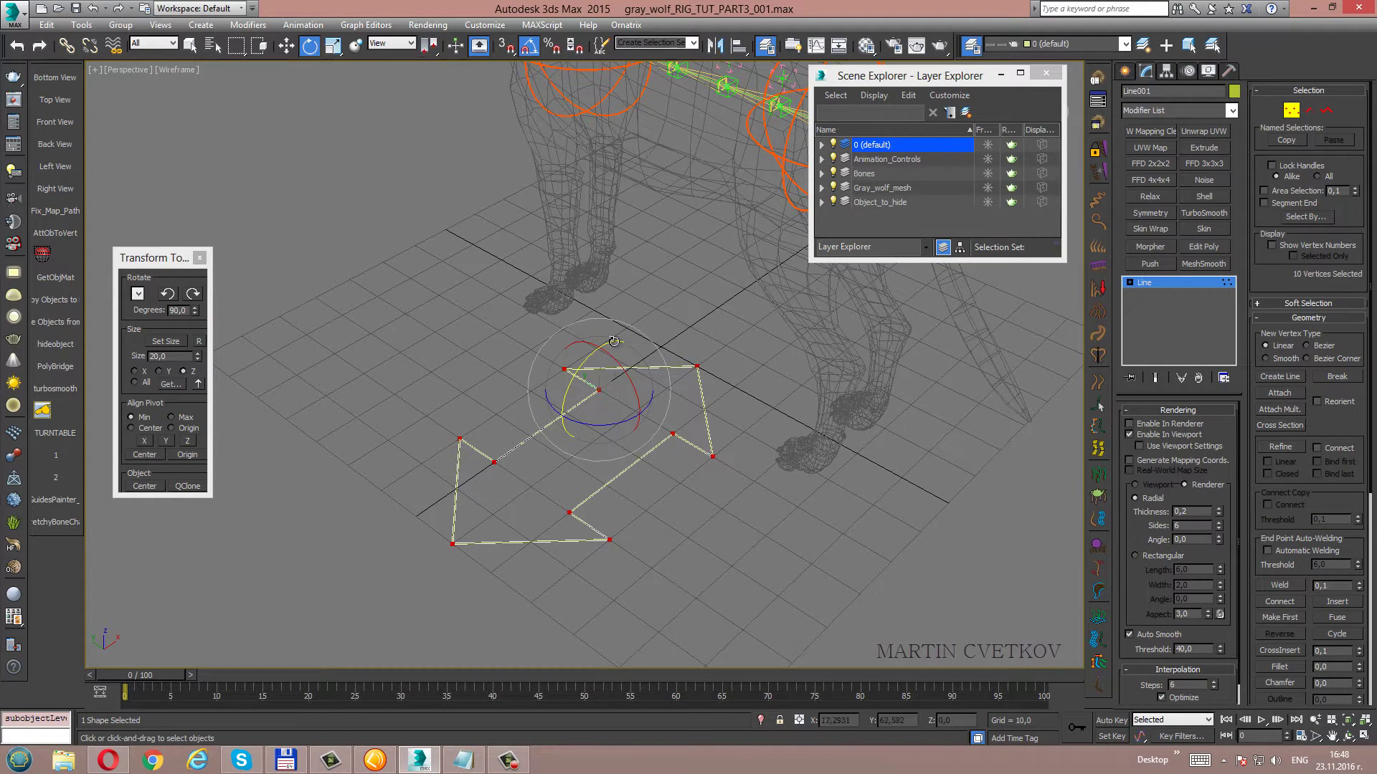
{"action": "left_click", "coordinate": [485, 330]}
{"action": "left_click_drag", "start_coordinate": [741, 326], "coordinate": [335, 648]}
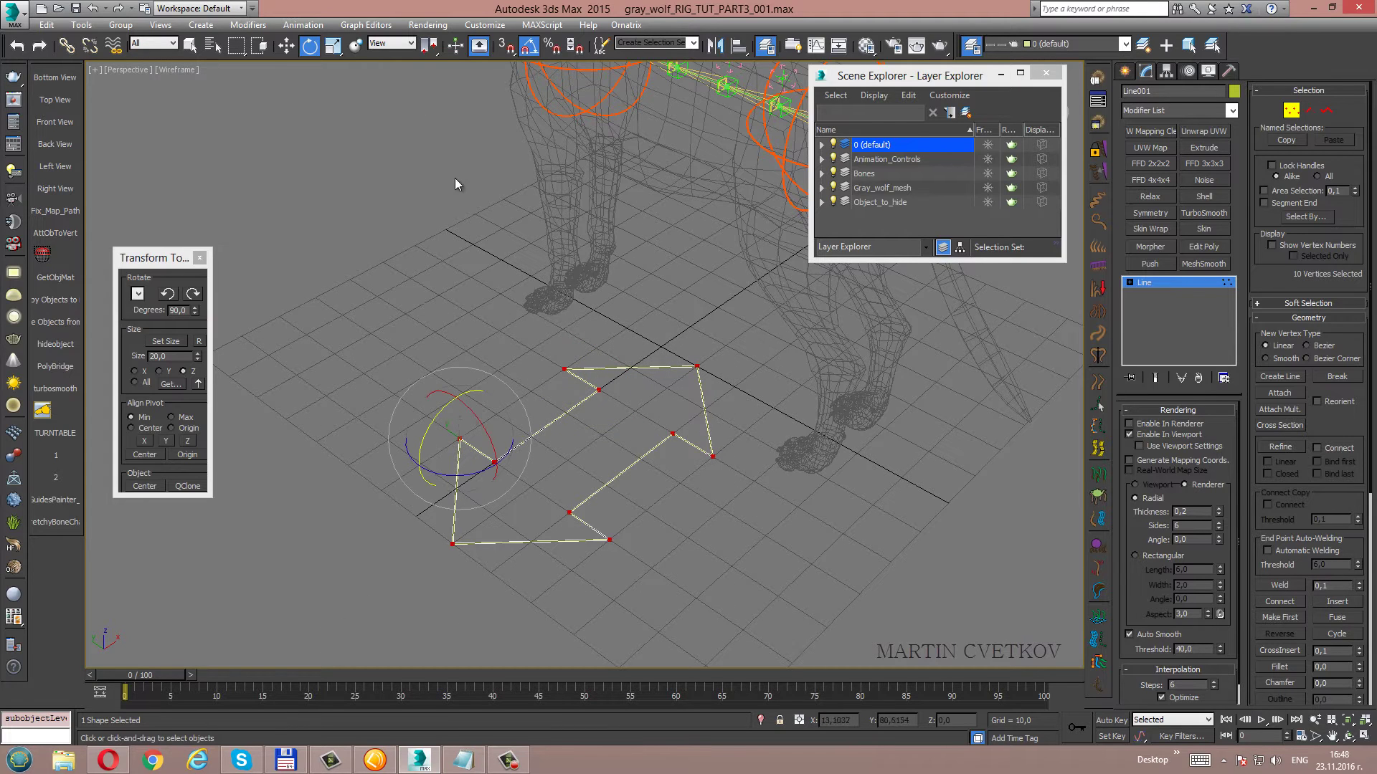
{"action": "left_click", "coordinate": [429, 48]}
{"action": "middle_click_drag", "start_coordinate": [563, 375], "coordinate": [571, 358], "text": "alt"}
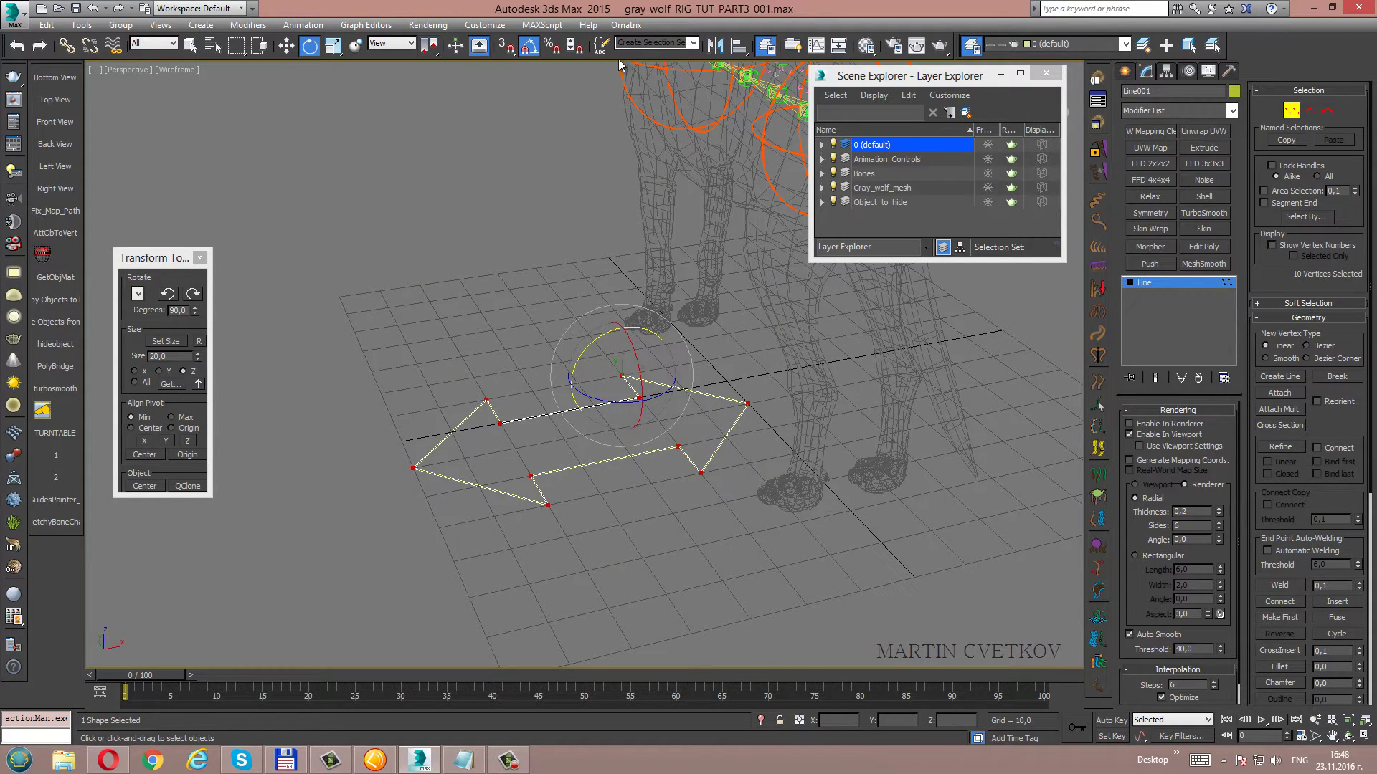
Rotate all arrow vertices 90° about the selection centre to stand it upright.
{"action": "left_click", "coordinate": [1291, 113]}
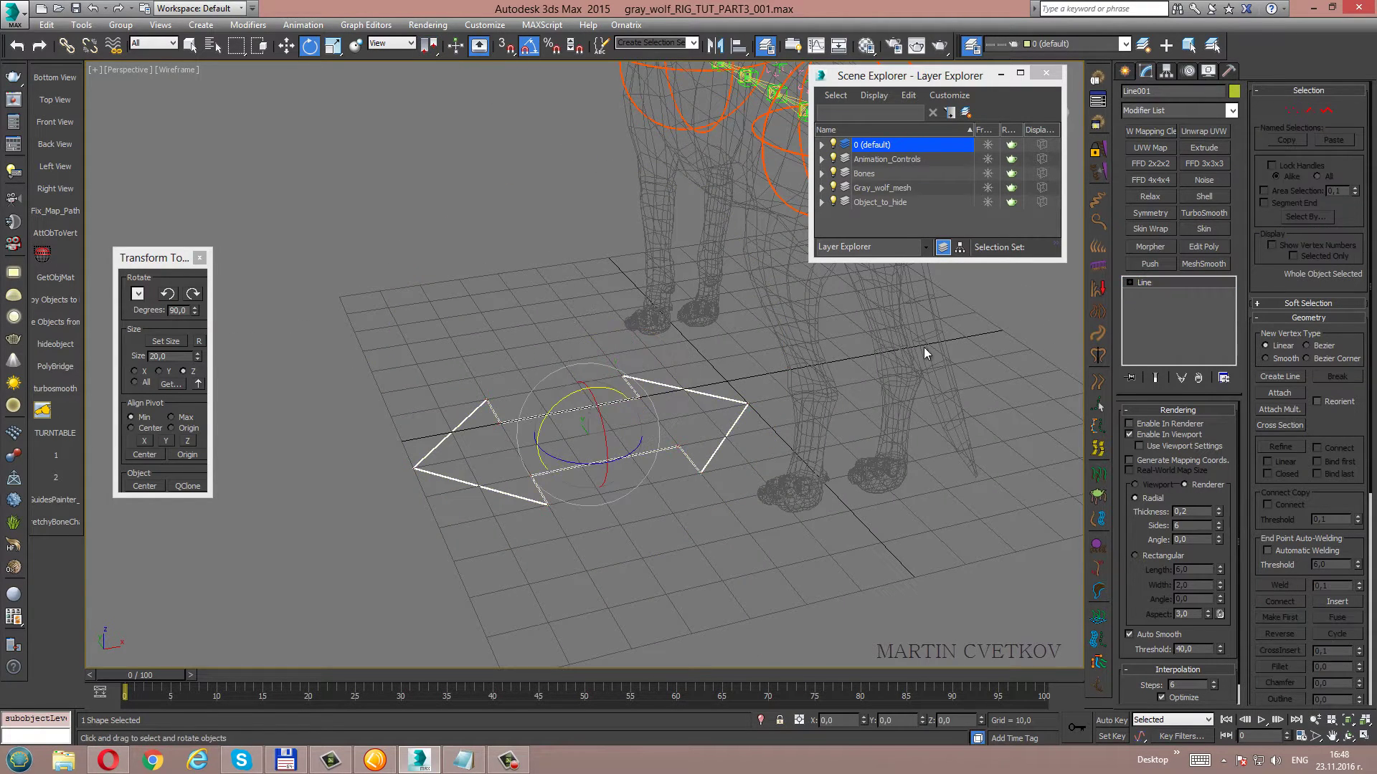
{"action": "left_click", "coordinate": [619, 535]}
{"action": "left_click_drag", "start_coordinate": [396, 335], "coordinate": [625, 537]}
{"action": "left_click", "coordinate": [201, 340]}
{"action": "left_click", "coordinate": [1291, 111]}
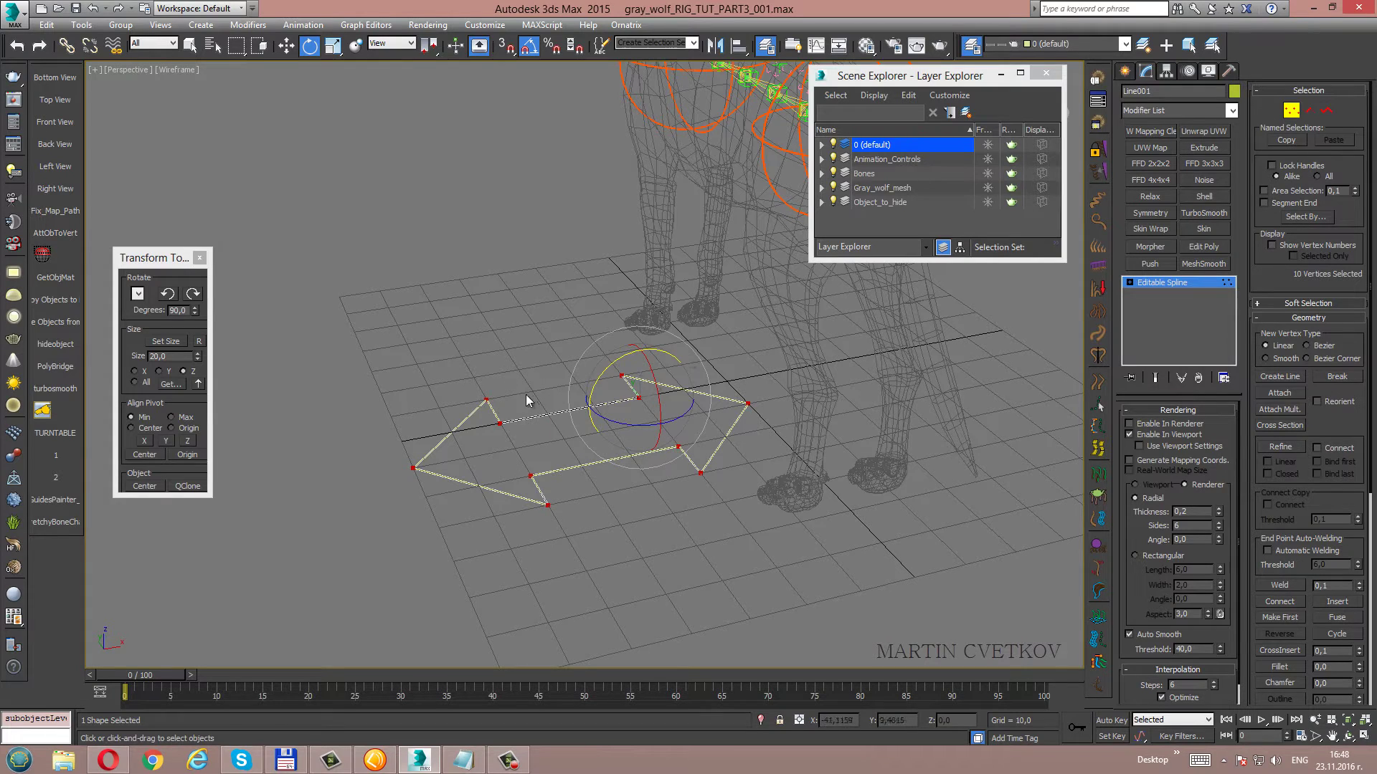
{"action": "left_click", "coordinate": [190, 46]}
{"action": "left_click_drag", "start_coordinate": [347, 235], "coordinate": [844, 554]}
{"action": "left_click", "coordinate": [308, 45]}
{"action": "left_click_drag", "start_coordinate": [431, 46], "coordinate": [435, 103]}
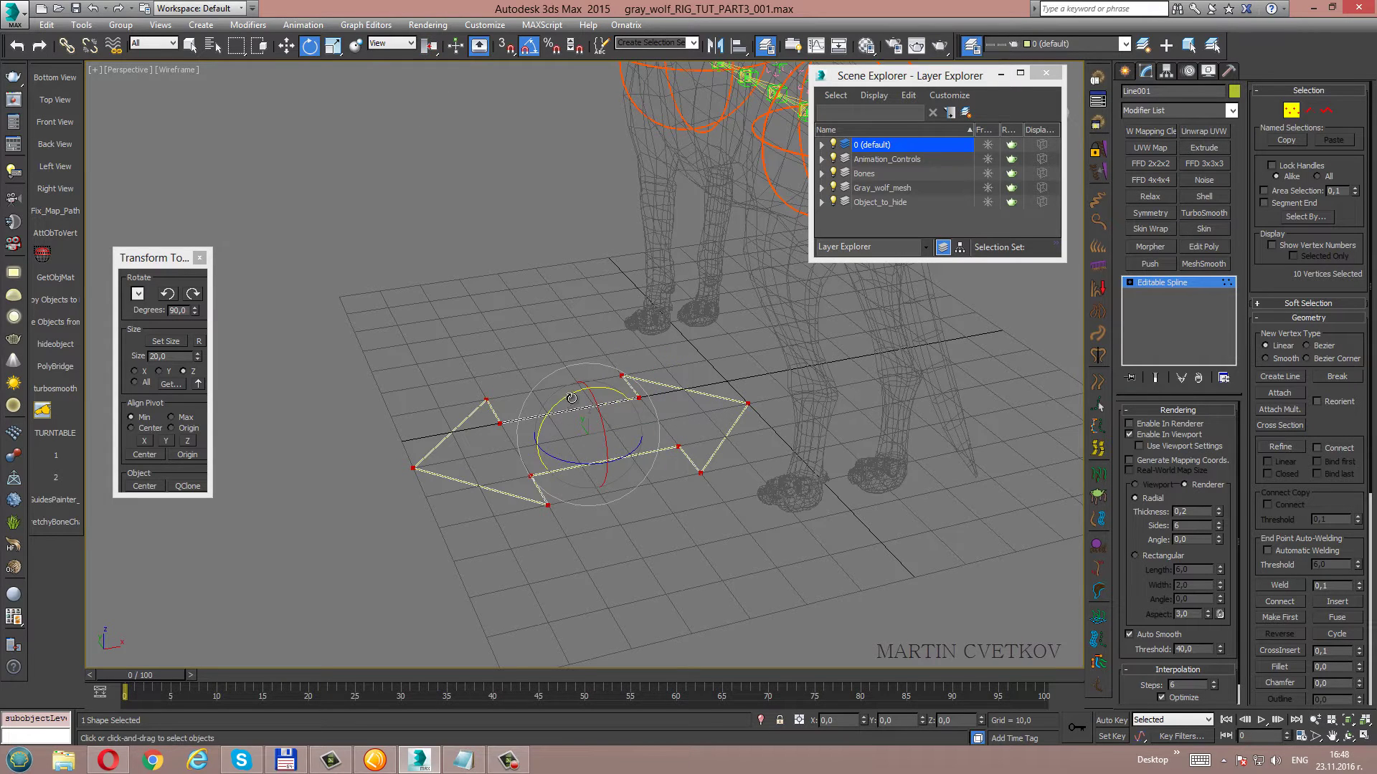
{"action": "left_click_drag", "start_coordinate": [567, 395], "coordinate": [514, 418]}
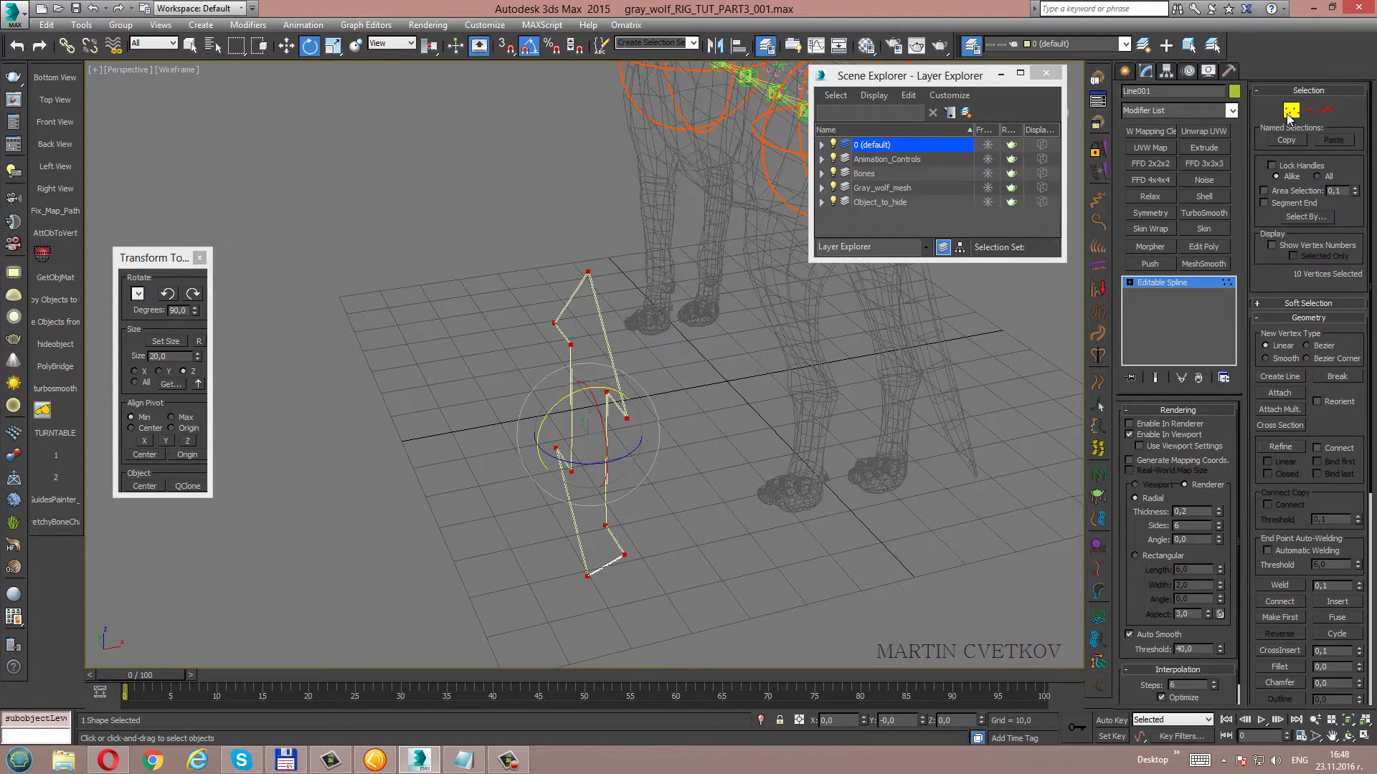
Set the whole arrow's X position to 0 beneath the wolf.
{"action": "mouse_move", "coordinate": [514, 419]}
{"action": "middle_mouse_down", "text": "alt"}
{"action": "mouse_move", "coordinate": [589, 345]}
{"action": "mouse_move", "coordinate": [507, 355]}
{"action": "middle_mouse_up", "text": "alt"}
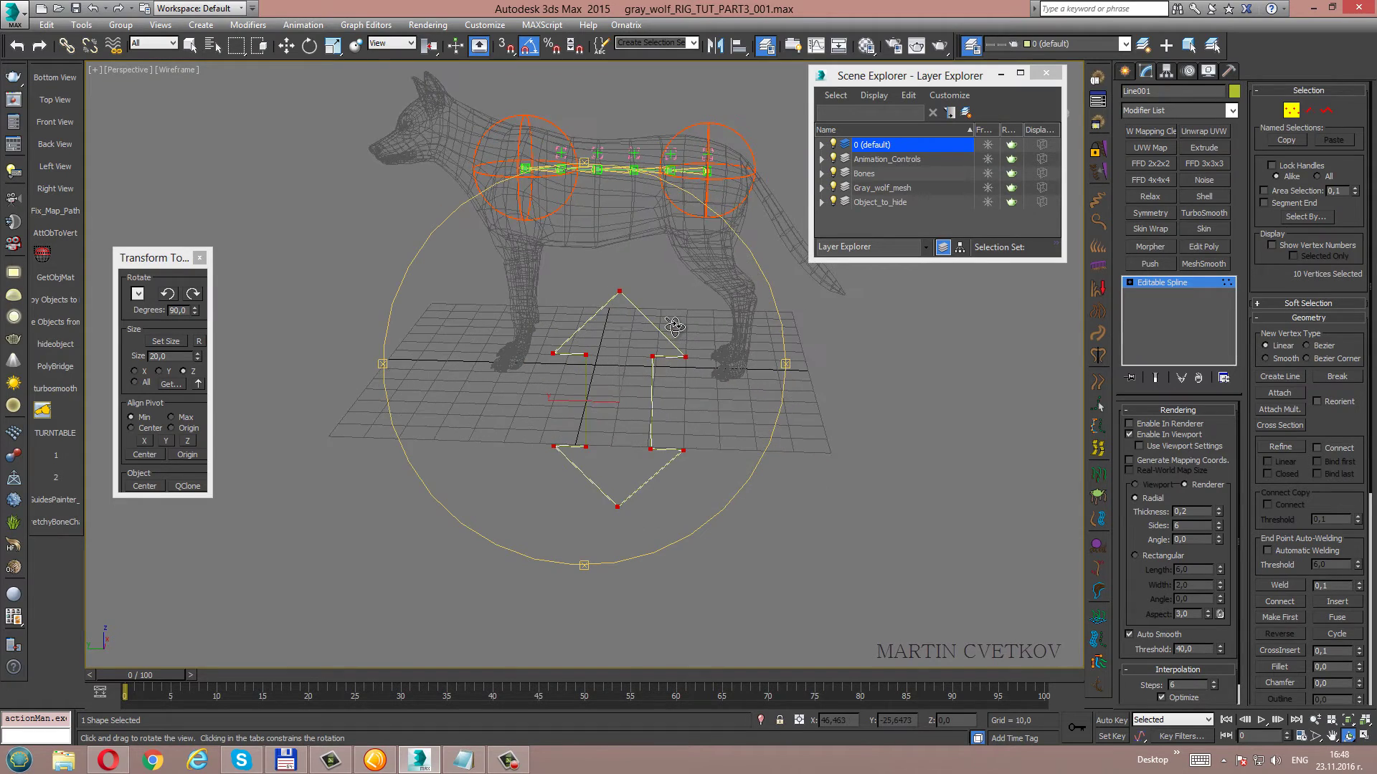
{"action": "left_click", "coordinate": [1292, 112]}
{"action": "key", "text": "w"}
{"action": "mouse_move", "coordinate": [634, 359]}
{"action": "middle_mouse_down", "text": "alt"}
{"action": "mouse_move", "coordinate": [679, 359]}
{"action": "mouse_move", "coordinate": [552, 303]}
{"action": "middle_mouse_up", "text": "alt"}
{"action": "scroll", "coordinate": [679, 359], "scroll_direction": "up", "scroll_amount": 3}
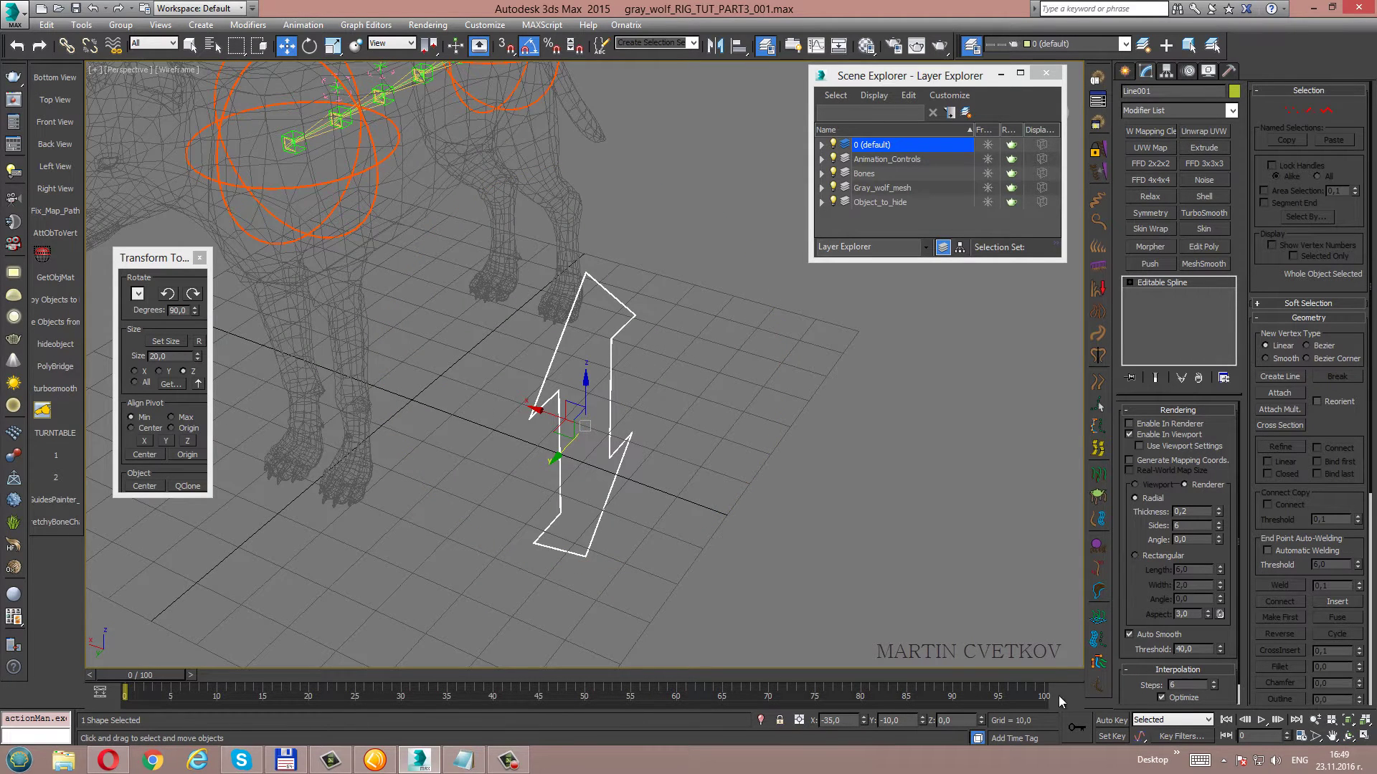
{"action": "right_click", "coordinate": [862, 718]}
{"action": "middle_click_drag", "start_coordinate": [590, 376], "coordinate": [528, 461], "text": "alt"}
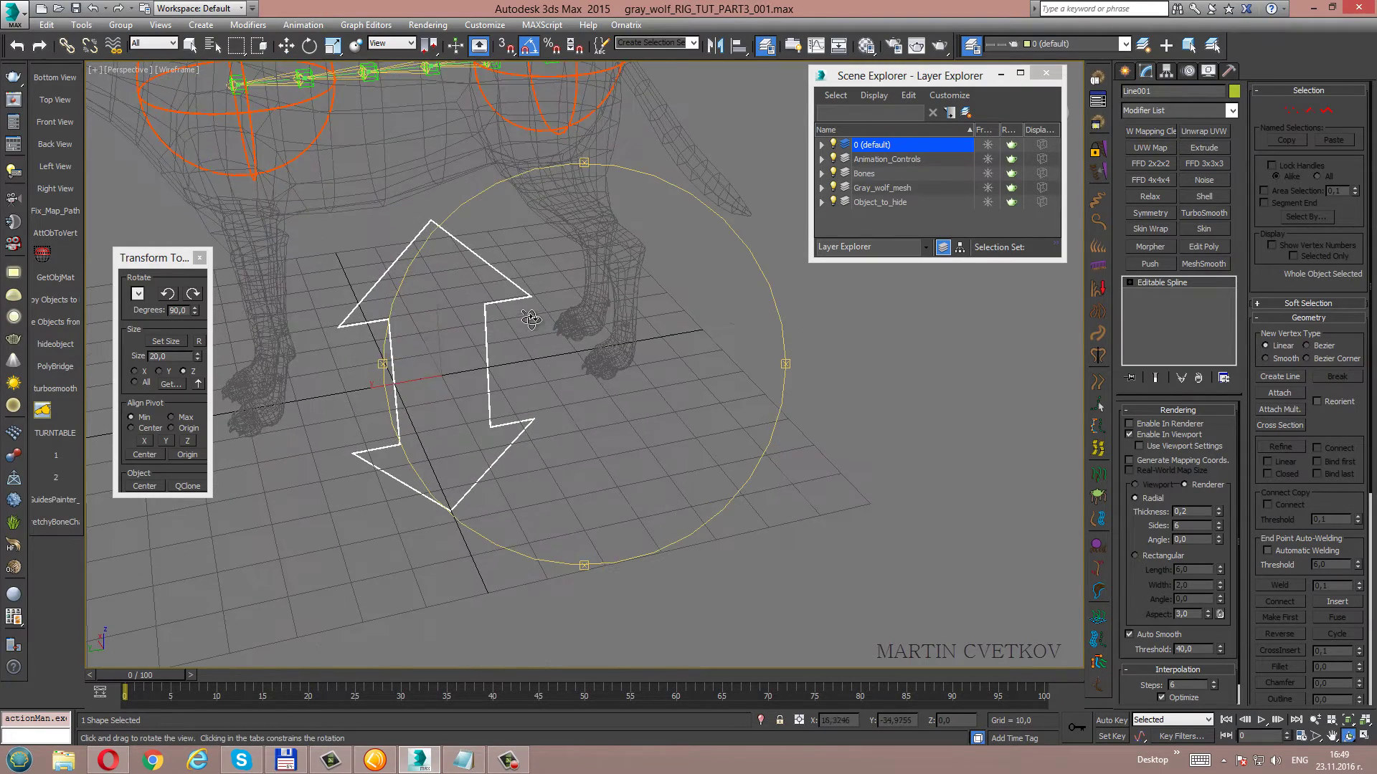
{"action": "key", "text": "alt+w"}
{"action": "key", "text": "alt+w"}
{"action": "scroll", "coordinate": [515, 416], "scroll_direction": "down", "scroll_amount": 2}
{"action": "scroll", "coordinate": [582, 365], "scroll_direction": "down", "scroll_amount": 3}
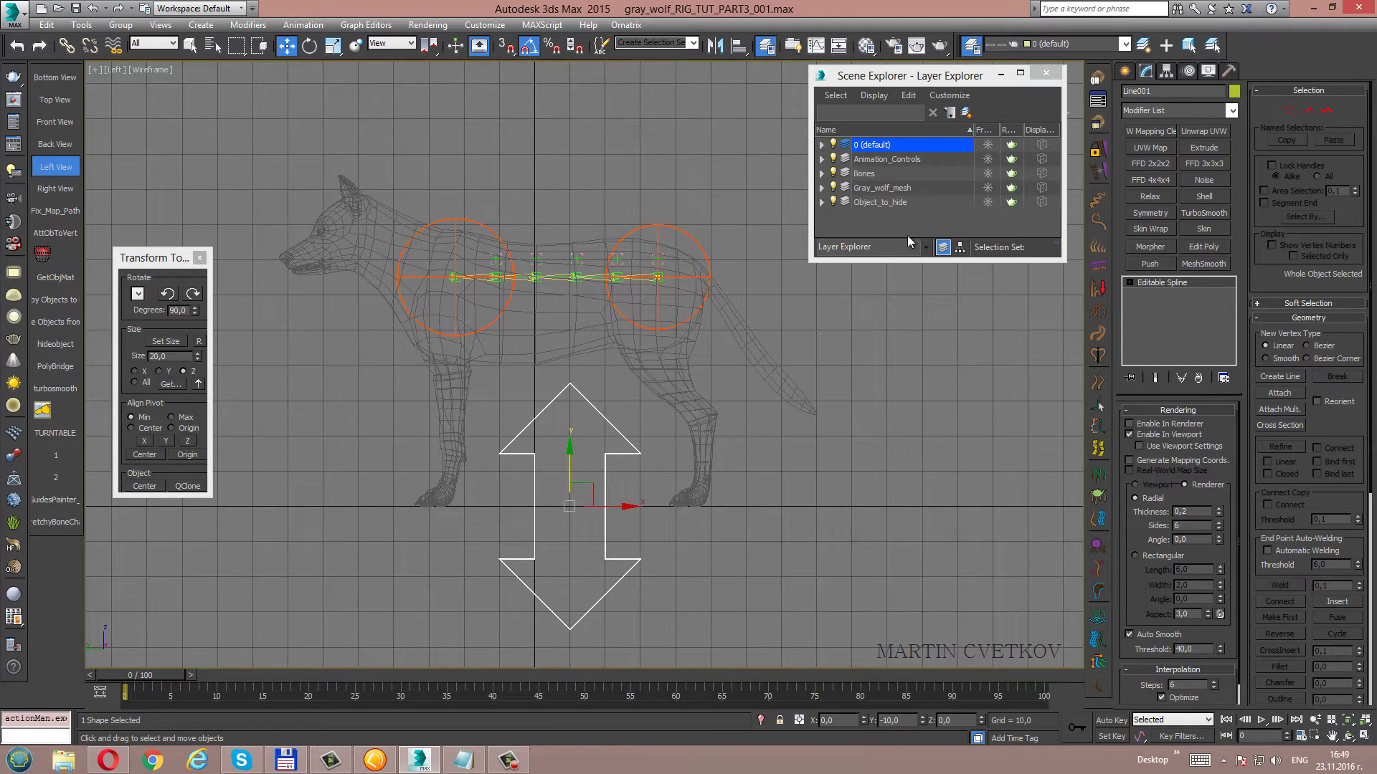
Rename Line001 to Cs_Mid_Spine, using the name copied from the notes.
{"action": "left_click", "coordinate": [464, 761]}
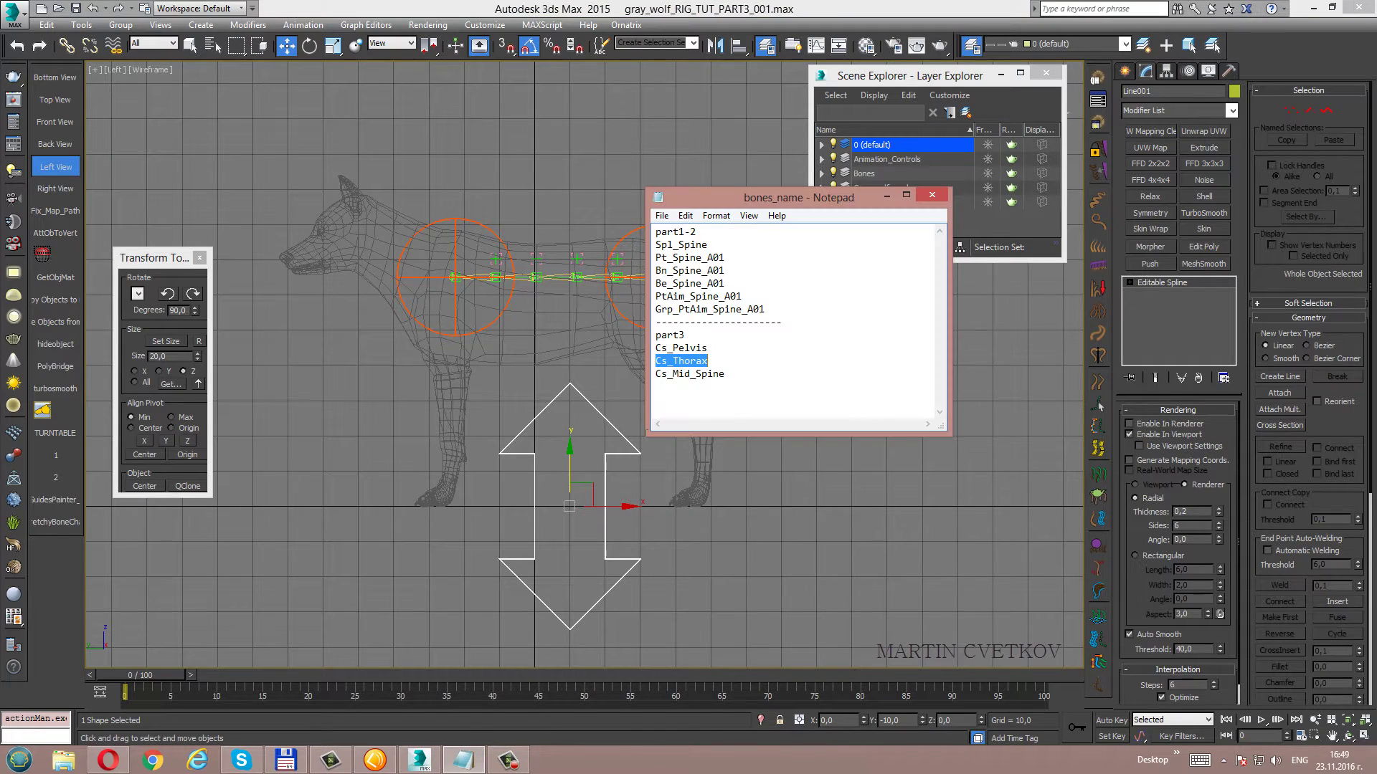
{"action": "left_click_drag", "start_coordinate": [727, 374], "coordinate": [655, 375]}
{"action": "right_click", "coordinate": [678, 375]}
{"action": "left_click", "coordinate": [721, 424]}
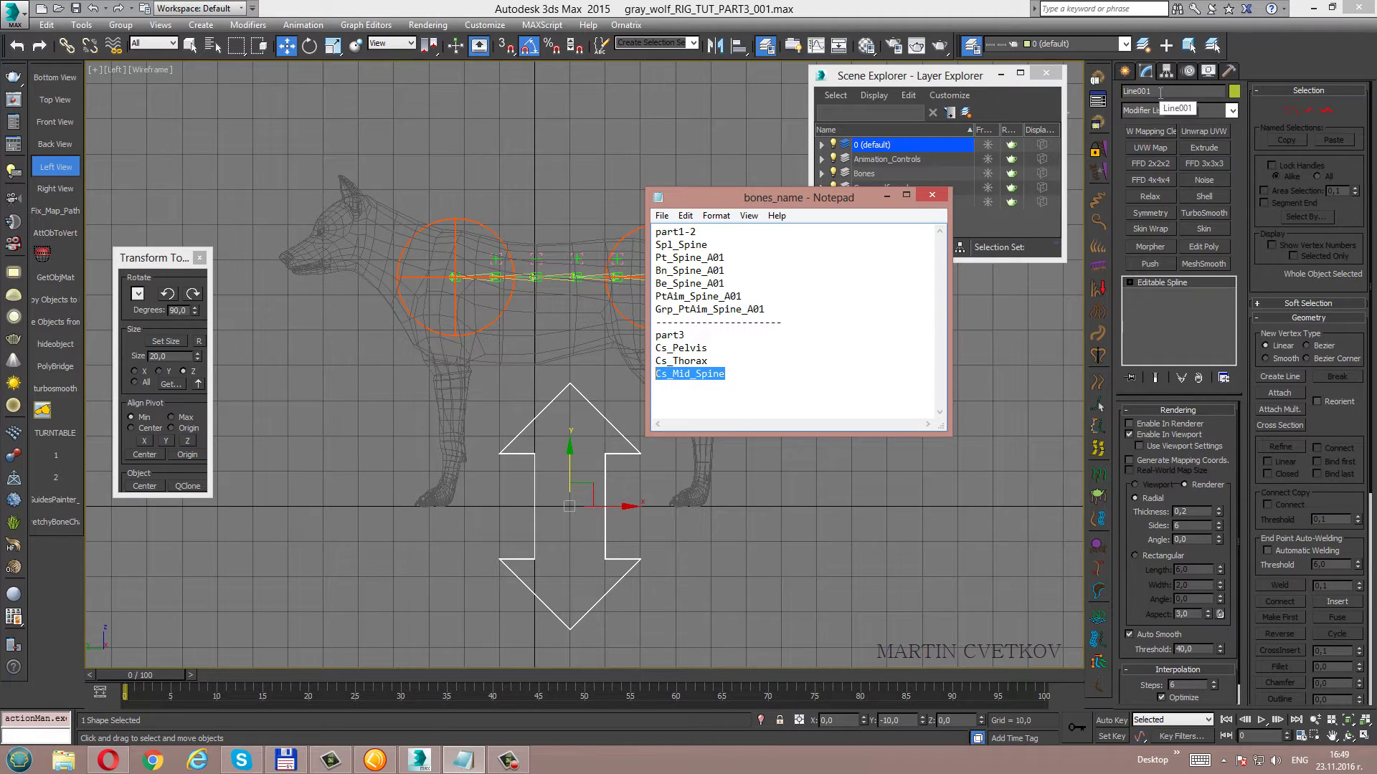
{"action": "left_click_drag", "start_coordinate": [1161, 93], "coordinate": [1124, 95]}
{"action": "right_click", "coordinate": [1134, 92]}
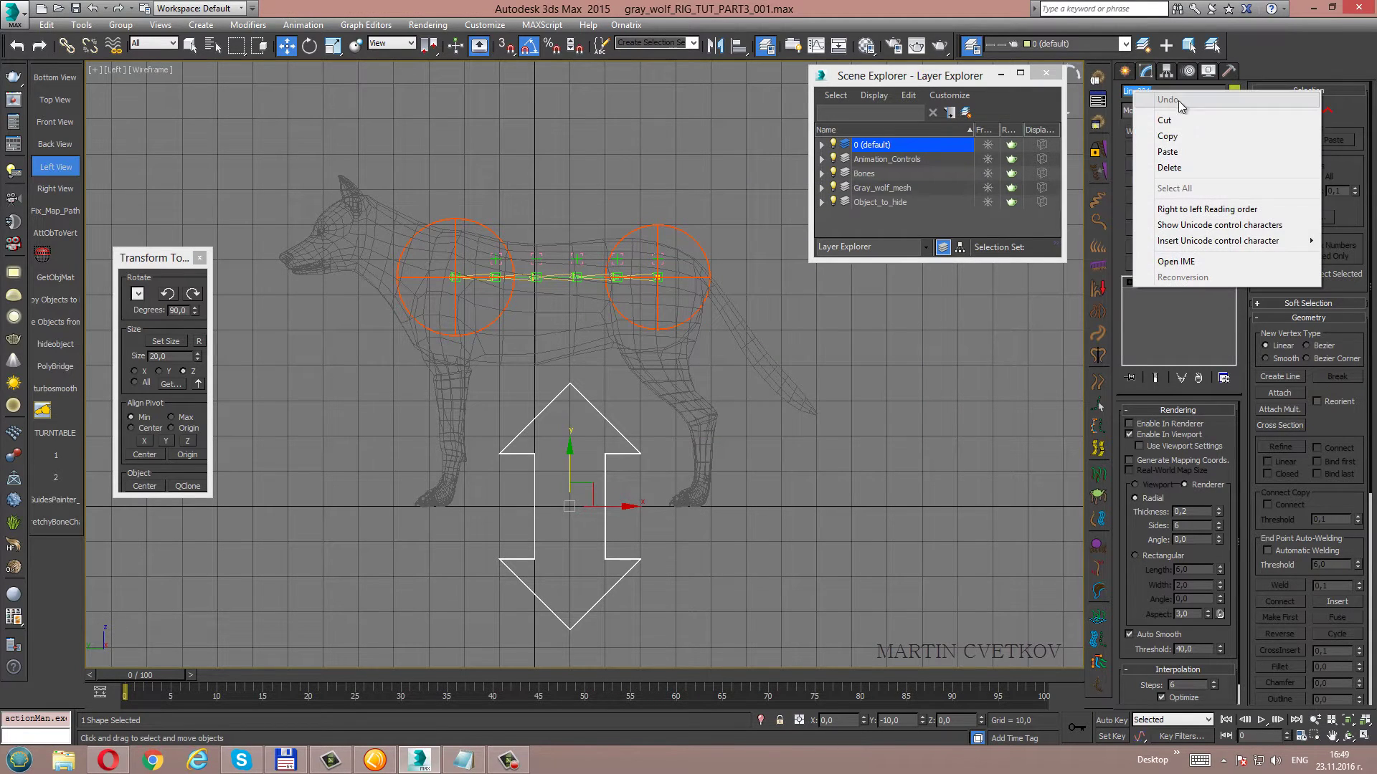
{"action": "left_click", "coordinate": [1183, 144]}
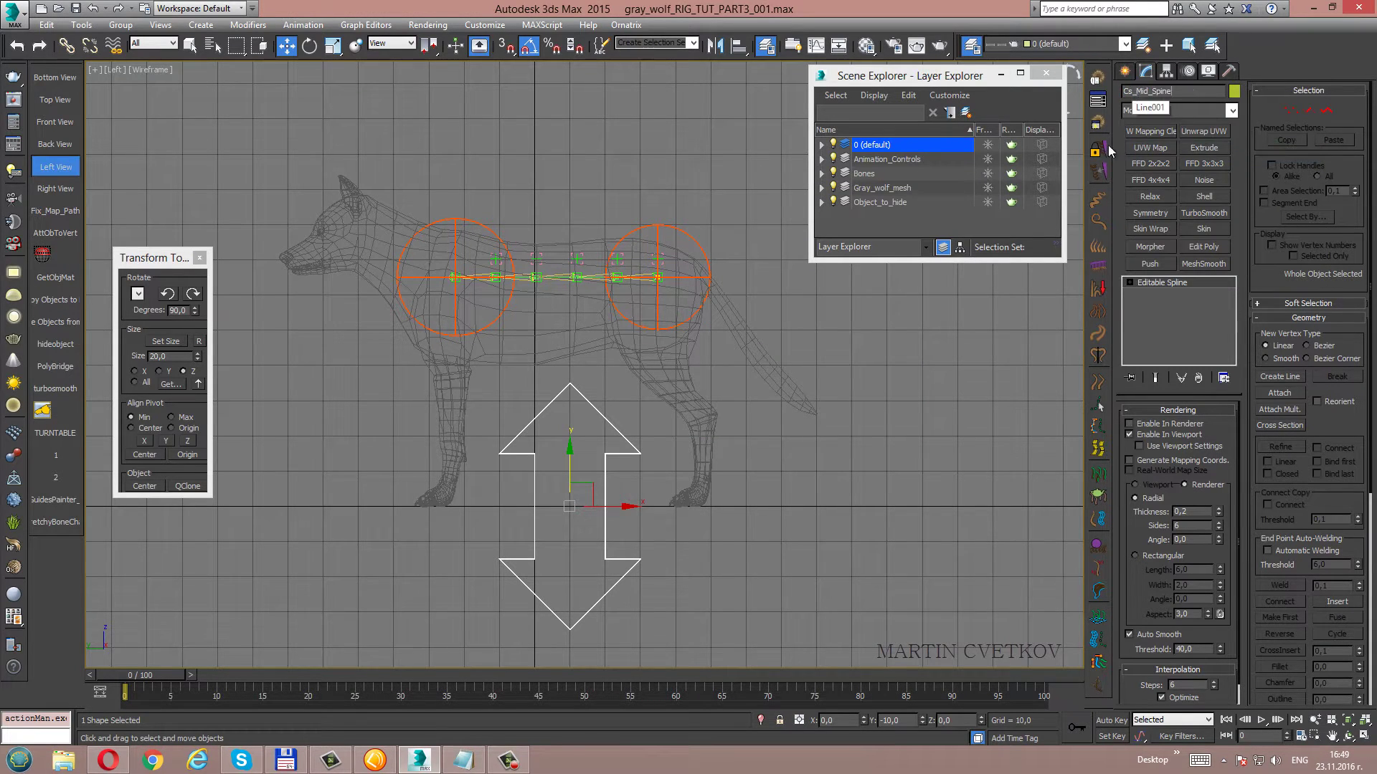
Add the Cs_Mid_Spine control to the Animation_Controls layer.
{"action": "middle_click_drag", "start_coordinate": [804, 265], "coordinate": [795, 256]}
{"action": "right_click", "coordinate": [876, 145]}
{"action": "left_click", "coordinate": [988, 189]}
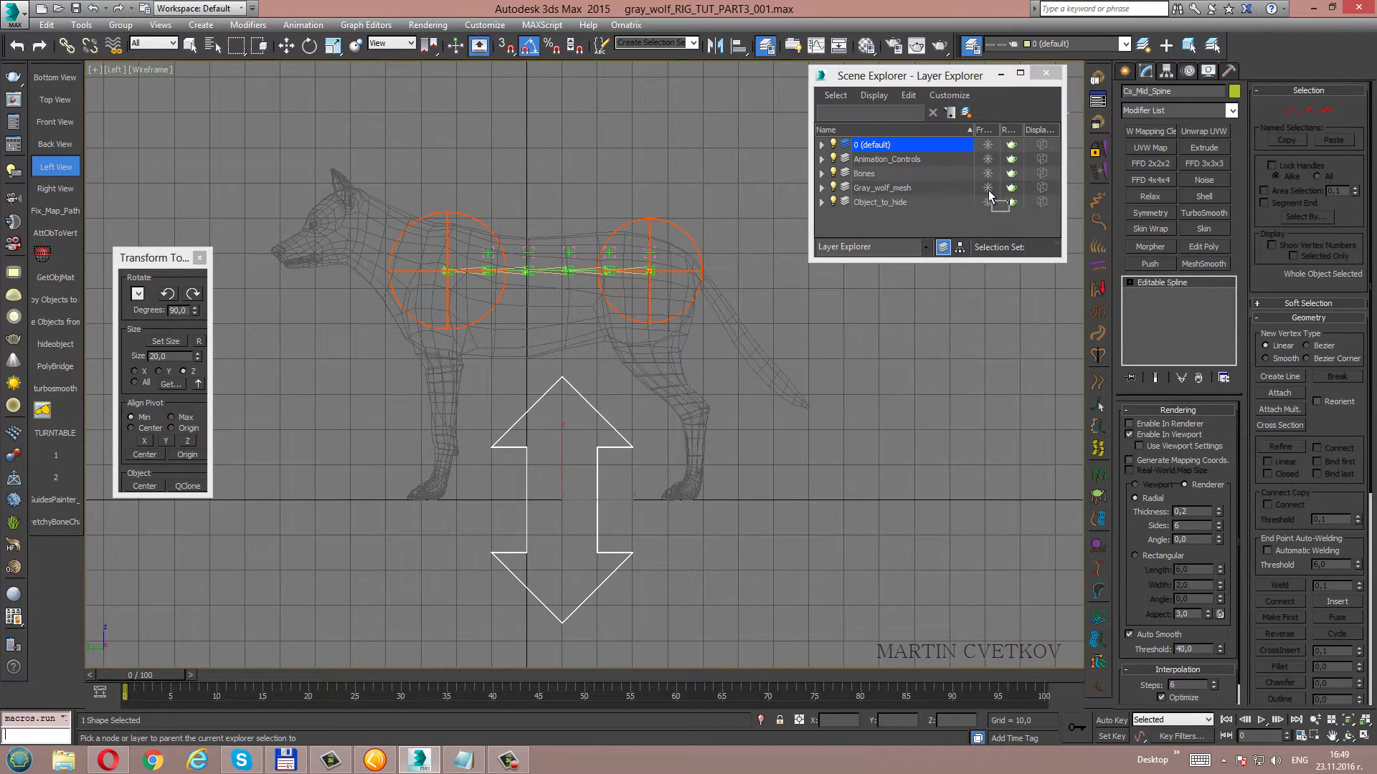
{"action": "left_click", "coordinate": [908, 159]}
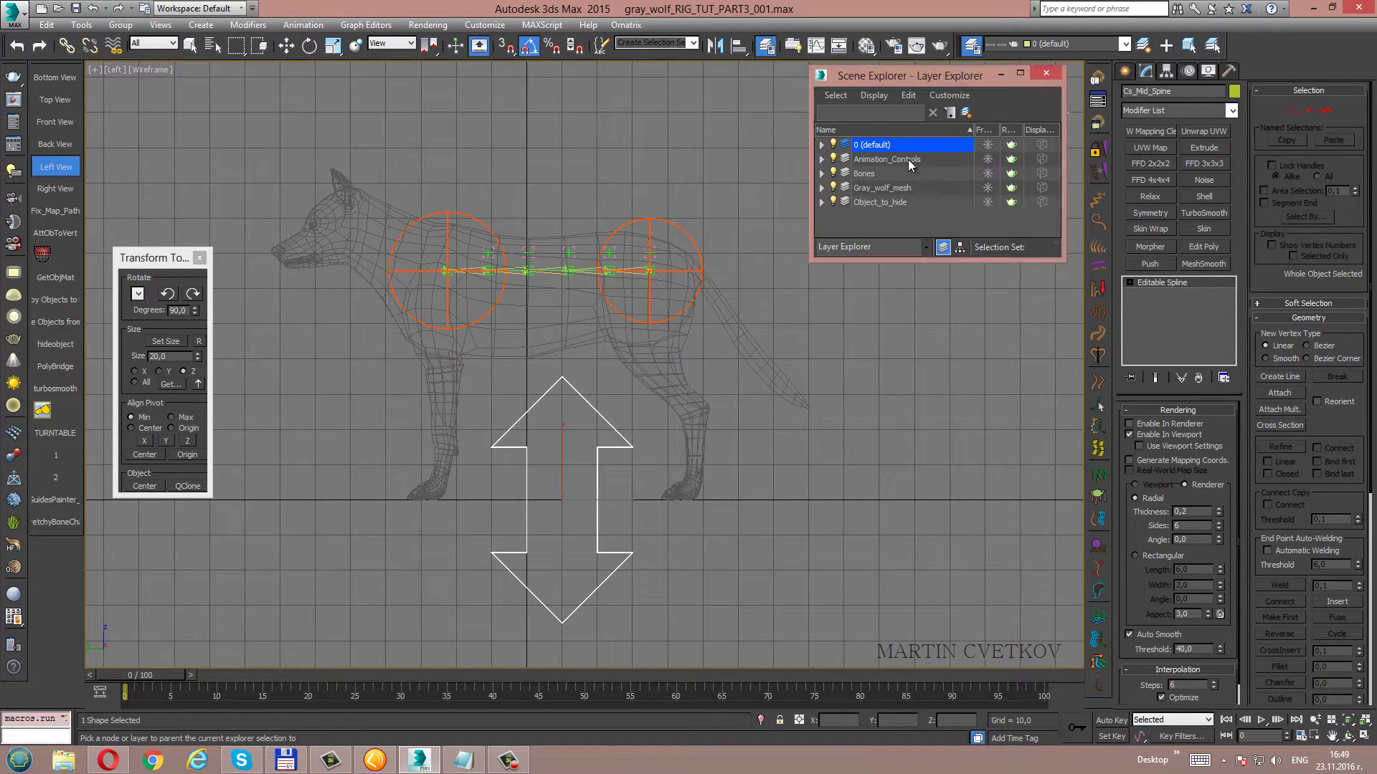
{"action": "left_click", "coordinate": [823, 159]}
{"action": "left_click", "coordinate": [627, 445]}
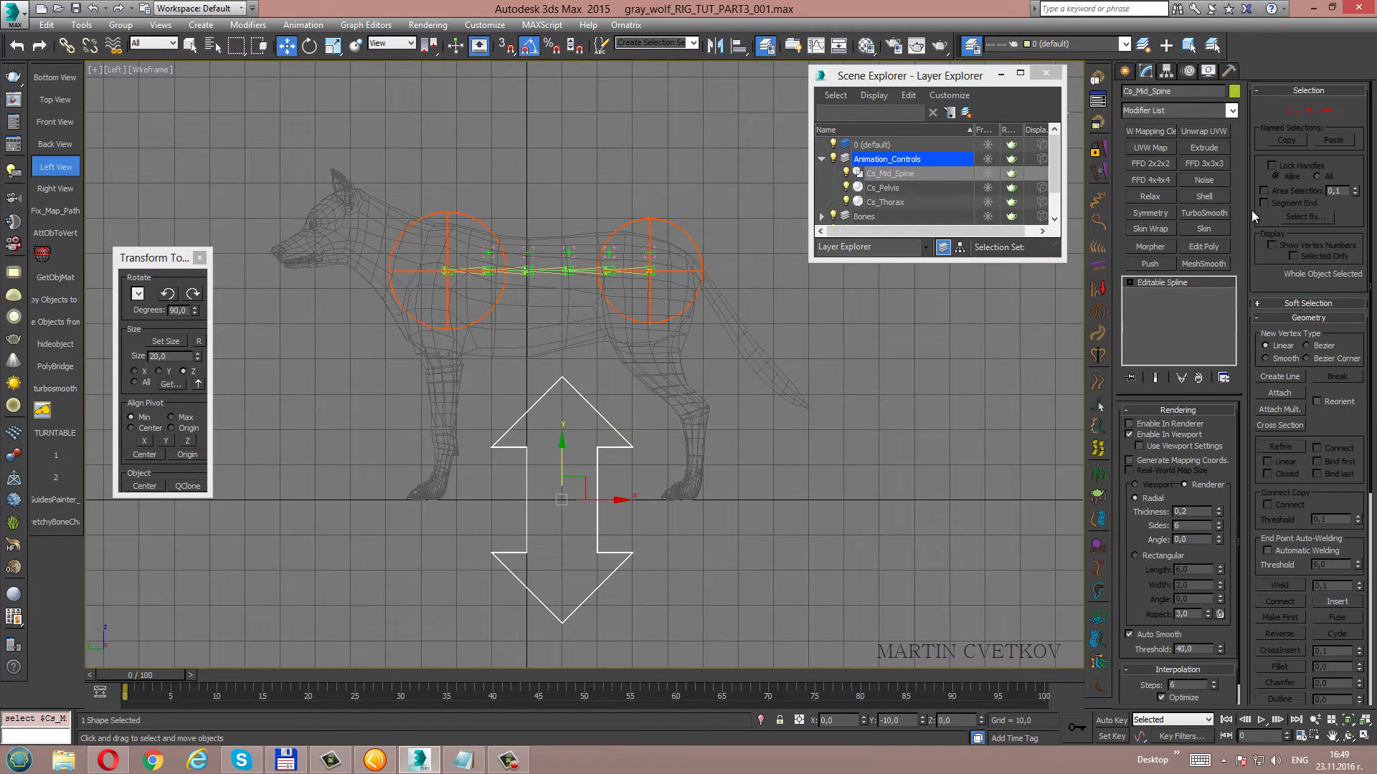
Give Cs_Mid_Spine an orange object colour.
{"action": "left_click", "coordinate": [1235, 93]}
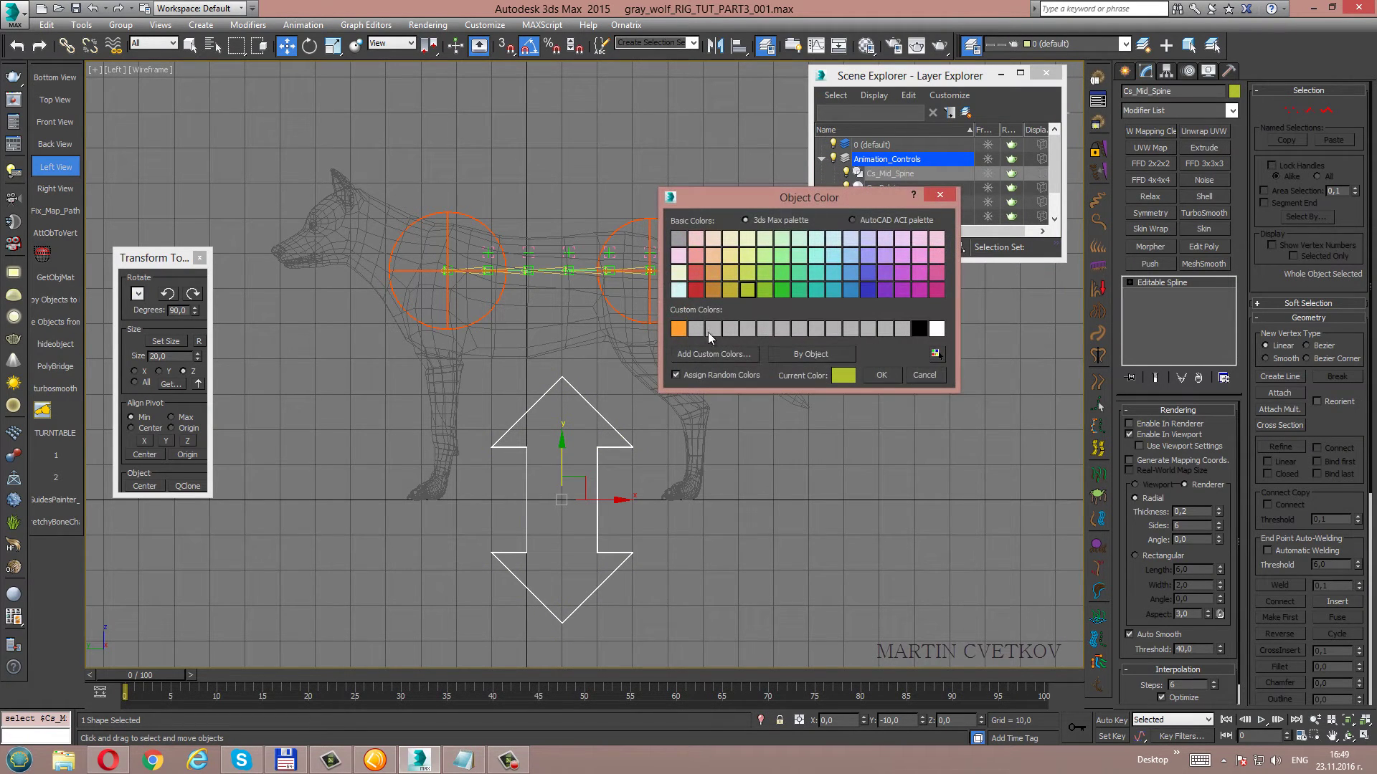
{"action": "left_click", "coordinate": [881, 374]}
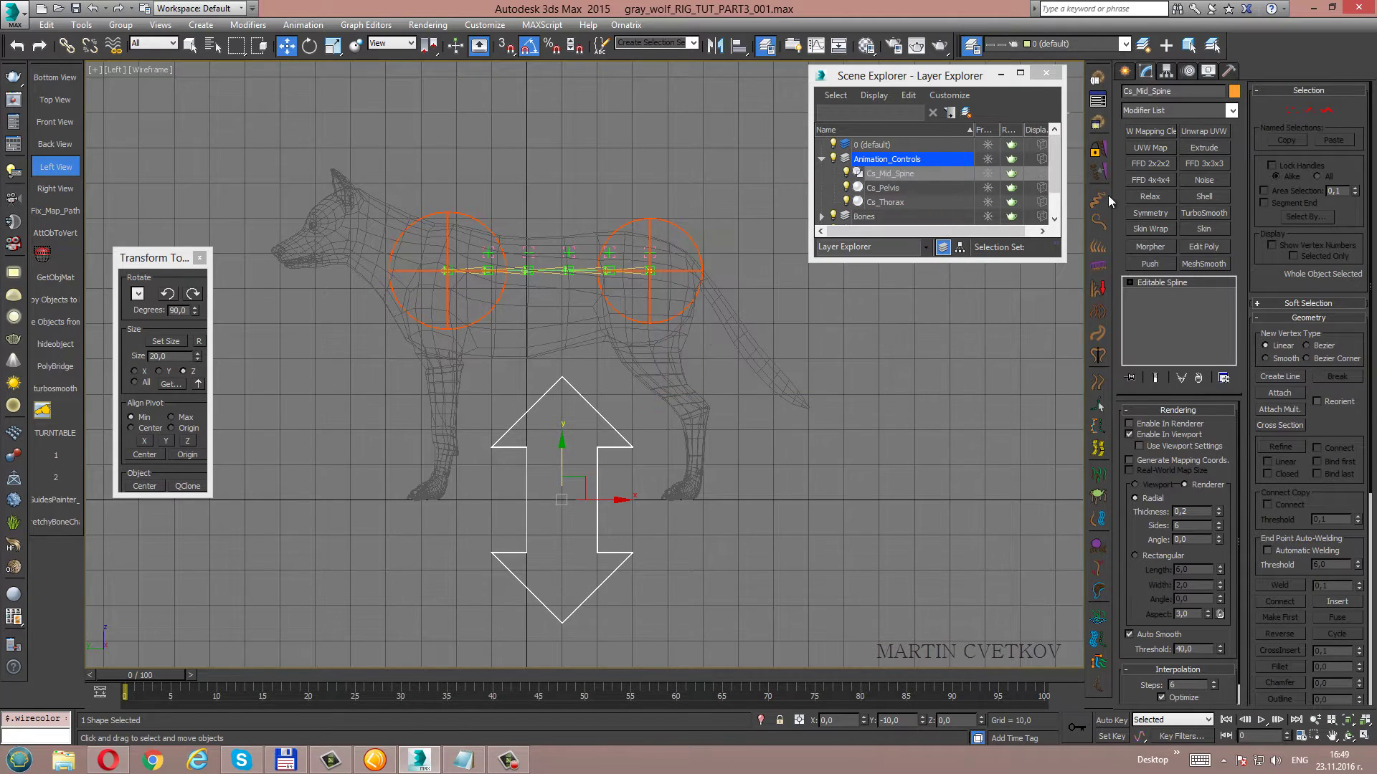
{"action": "left_click_drag", "start_coordinate": [948, 260], "coordinate": [945, 319]}
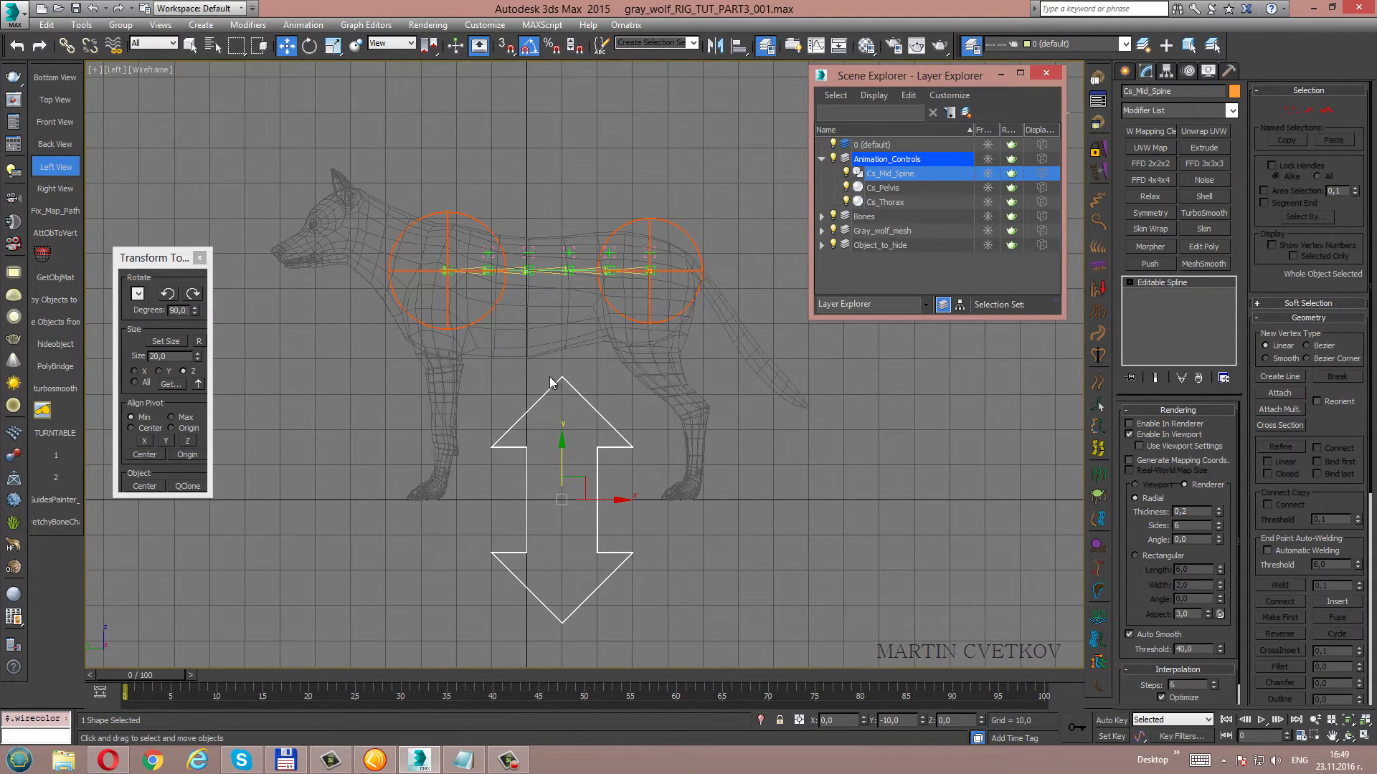
{"action": "middle_click_drag", "start_coordinate": [551, 383], "coordinate": [548, 383]}
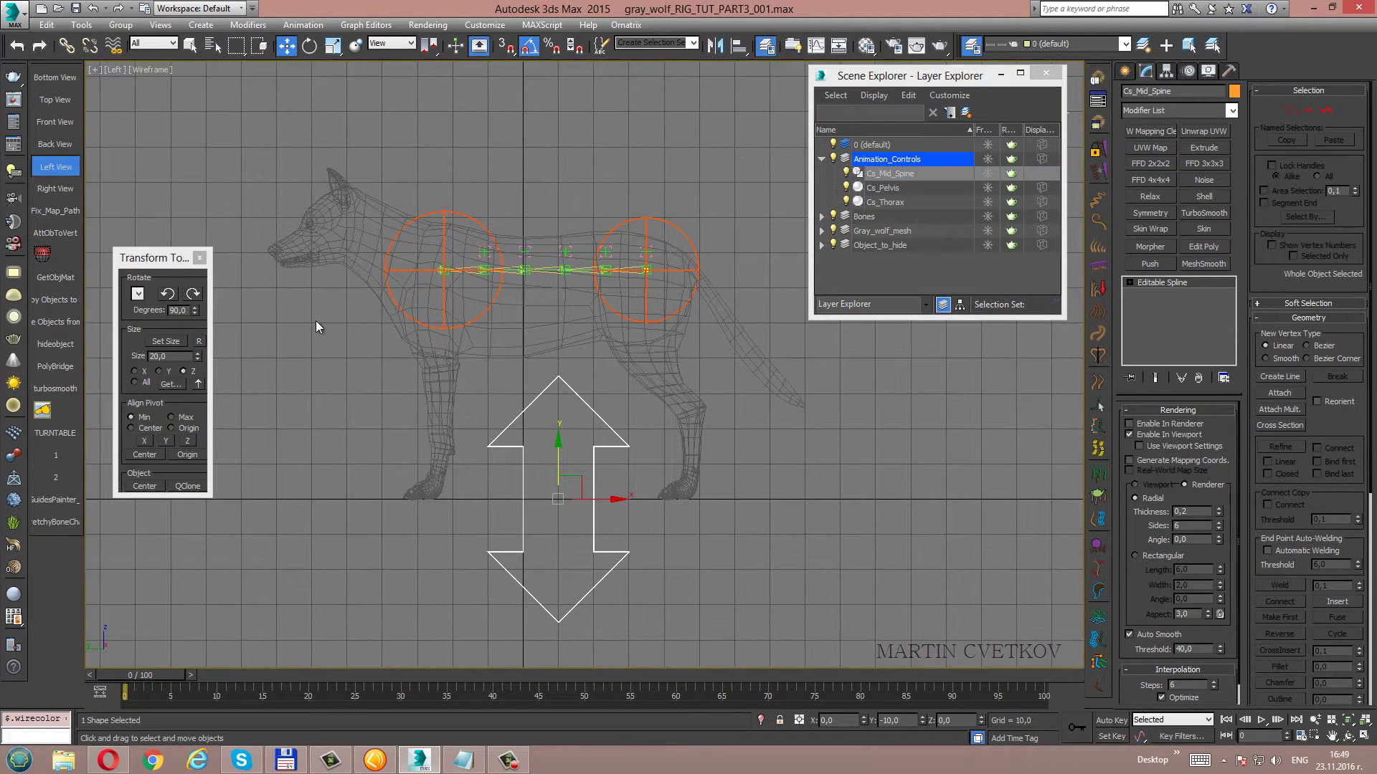
Restore the rotation angle setting to 90° and frame the arrow in the side view.
{"action": "left_click", "coordinate": [195, 312]}
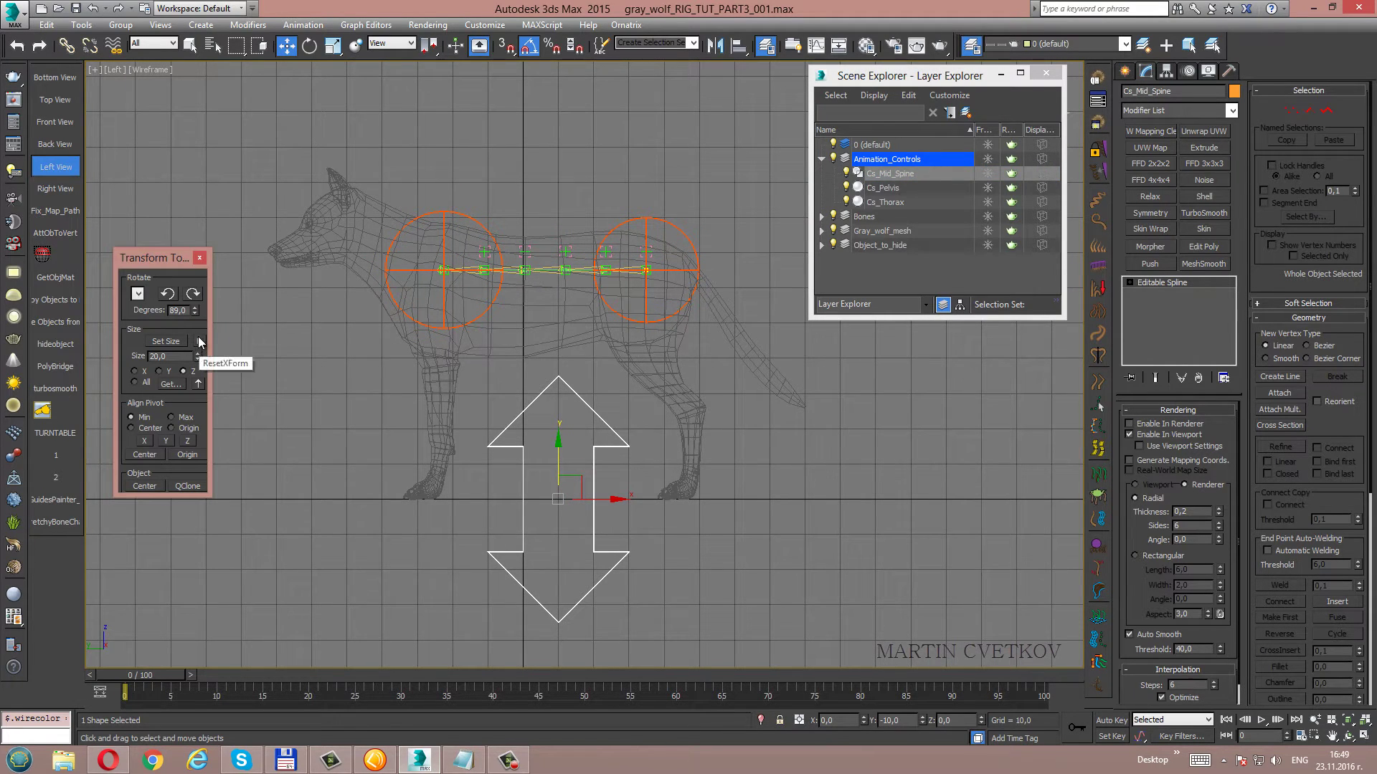
{"action": "left_click", "coordinate": [195, 313]}
{"action": "left_click", "coordinate": [195, 307]}
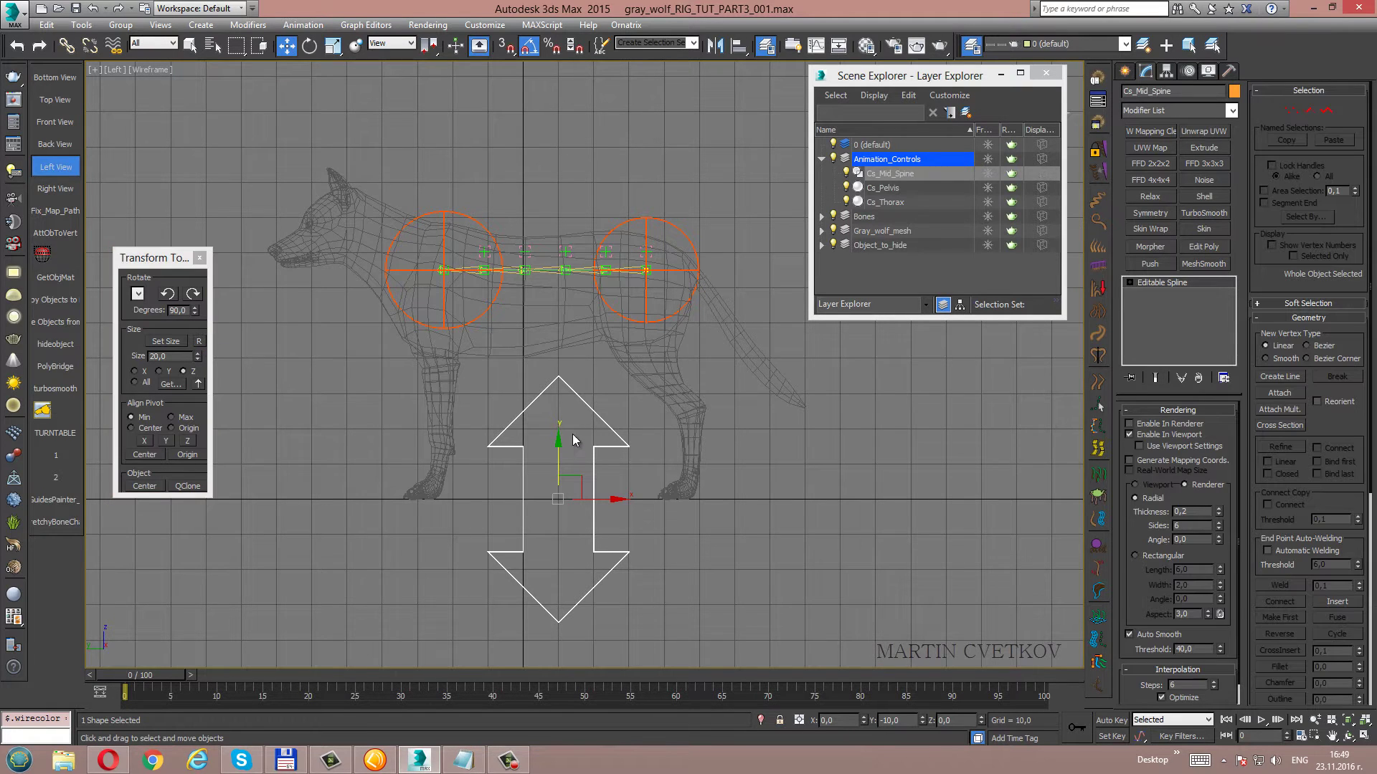
{"action": "middle_click_drag", "start_coordinate": [573, 434], "coordinate": [583, 391]}
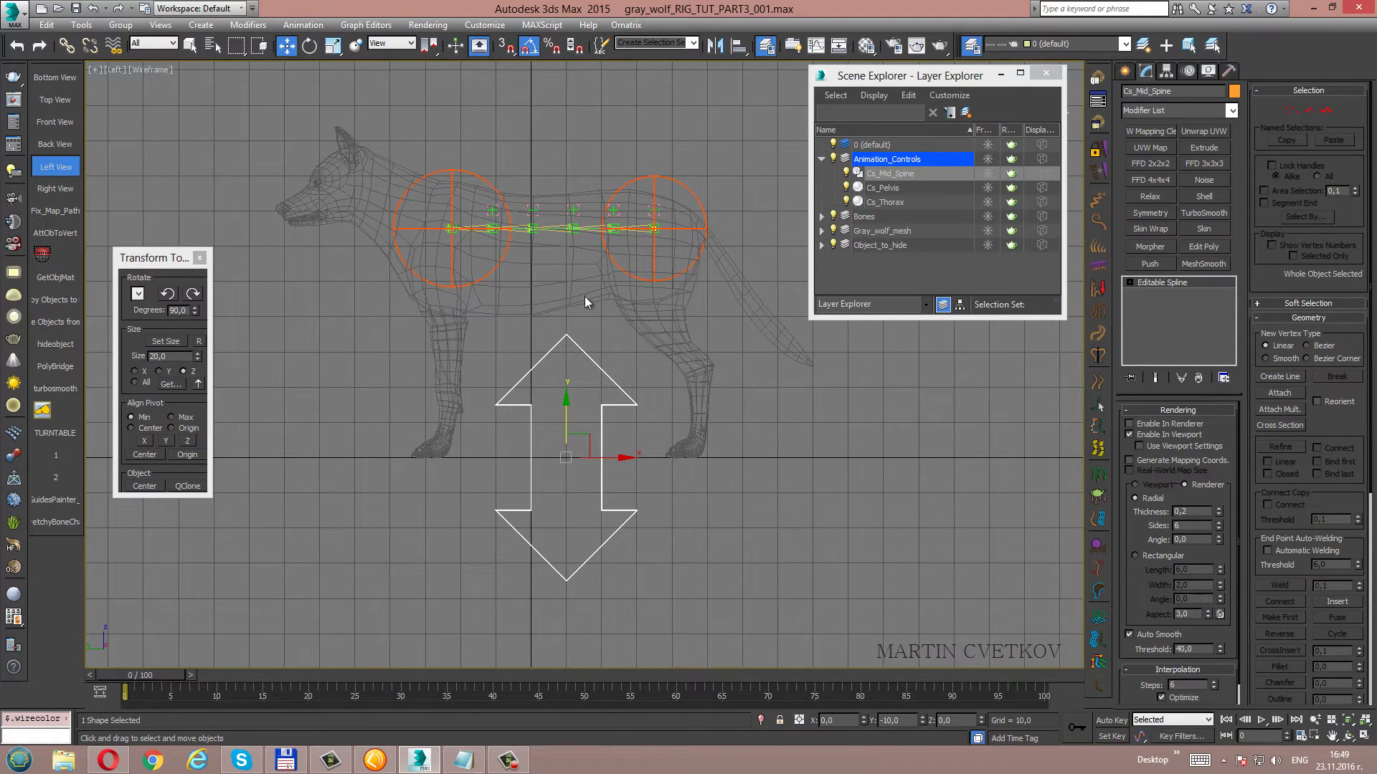
{"action": "scroll", "coordinate": [581, 297], "scroll_direction": "up", "scroll_amount": 2}
{"action": "scroll", "coordinate": [576, 313], "scroll_direction": "up", "scroll_amount": 1}
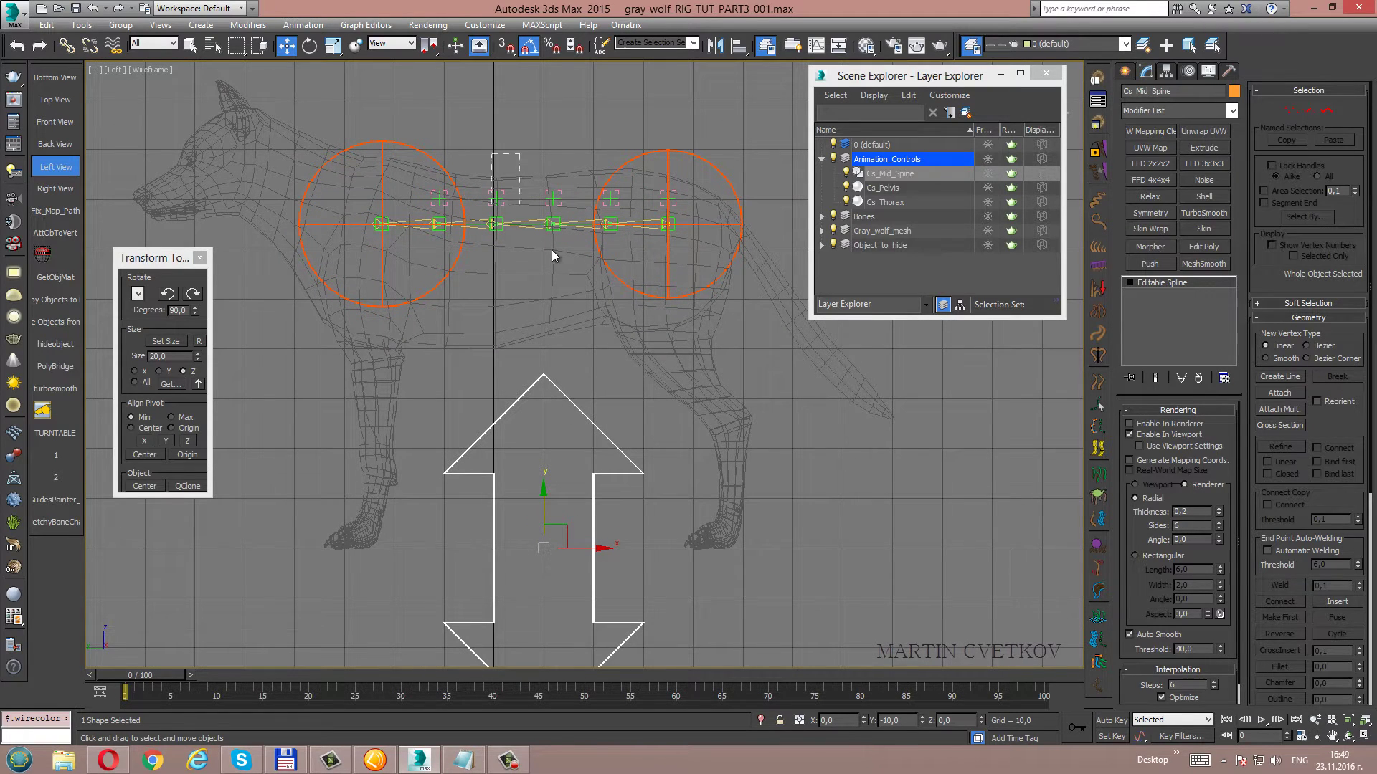
{"action": "left_click_drag", "start_coordinate": [571, 267], "coordinate": [572, 276]}
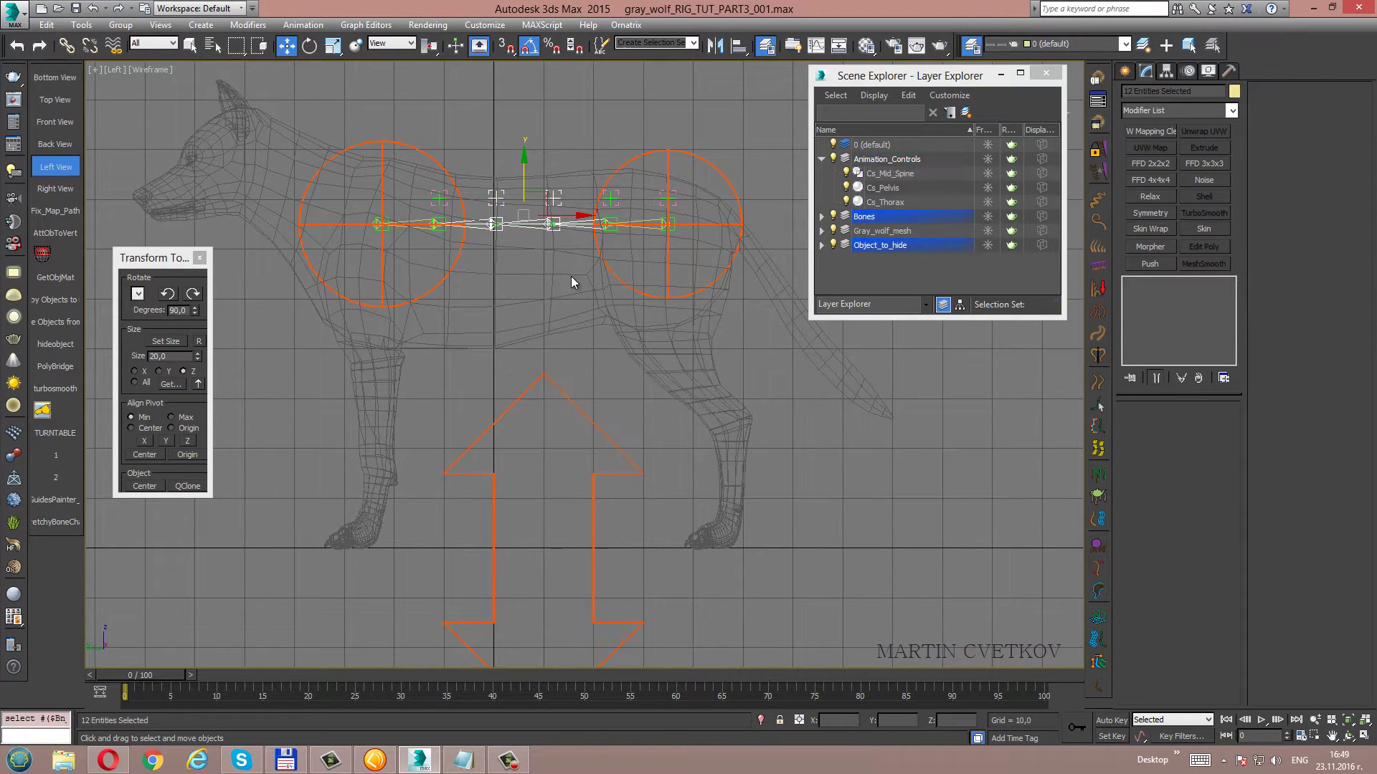
{"action": "left_click", "coordinate": [547, 317]}
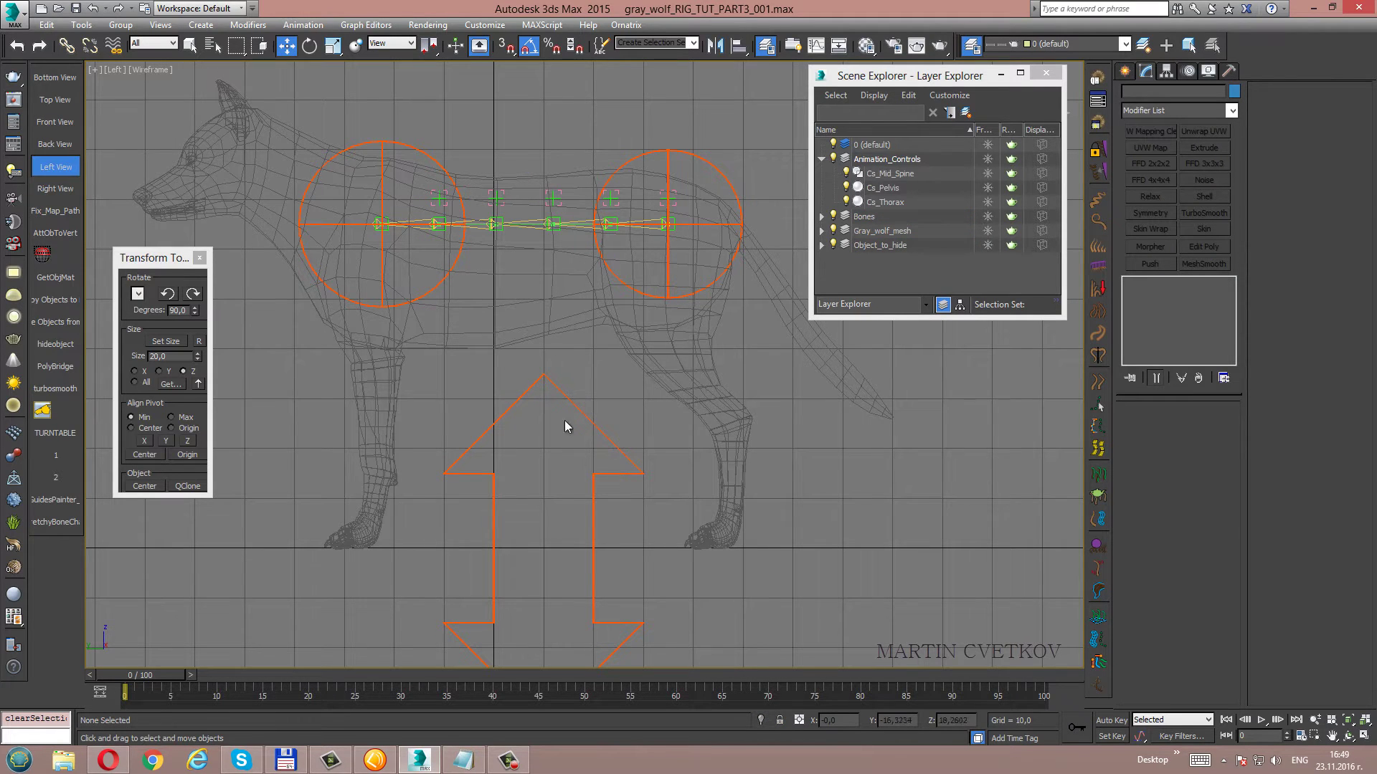
{"action": "middle_click_drag", "start_coordinate": [548, 221], "coordinate": [537, 195]}
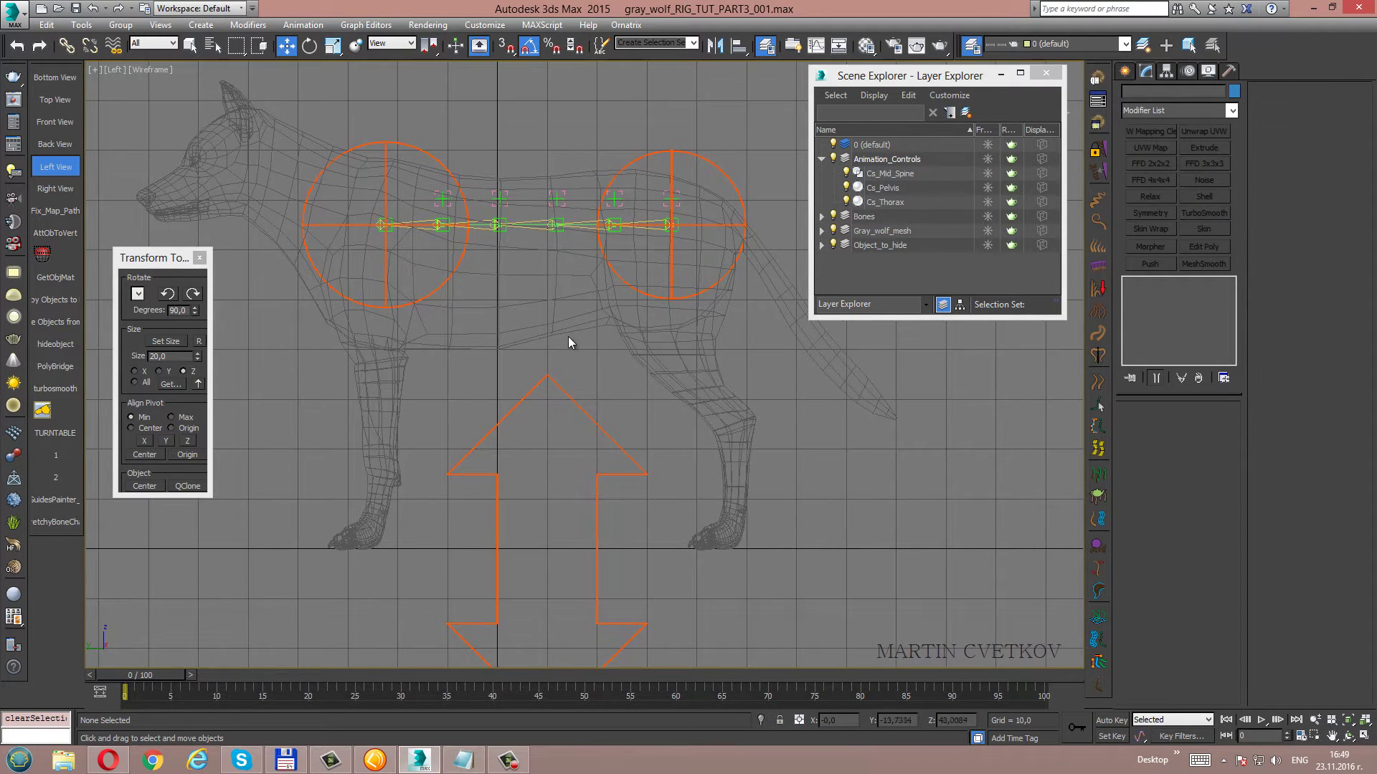
{"action": "middle_click_drag", "start_coordinate": [659, 461], "coordinate": [660, 421]}
Raise Cs_Mid_Spine under the wolf, then nudge it slightly left.
{"action": "left_click", "coordinate": [626, 433]}
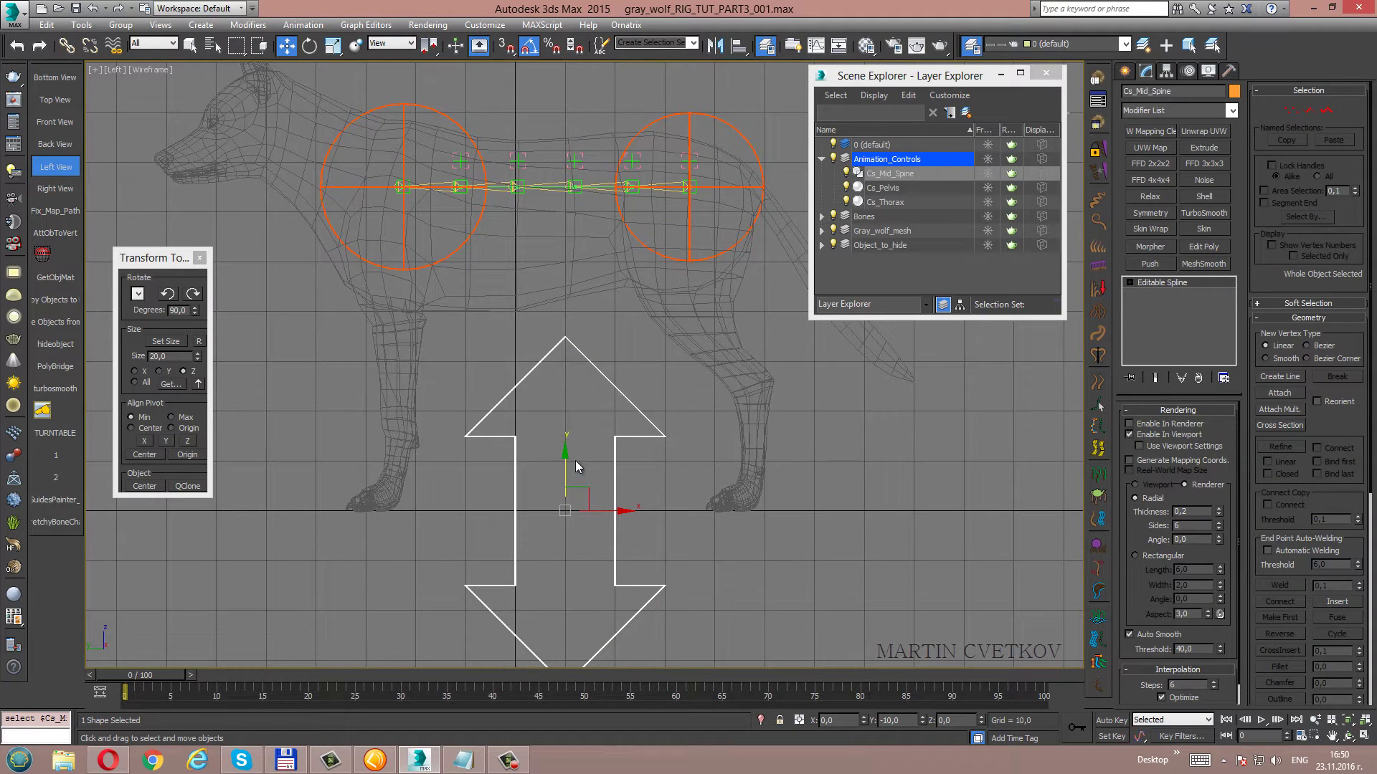
{"action": "left_click_drag", "start_coordinate": [563, 453], "coordinate": [550, 309]}
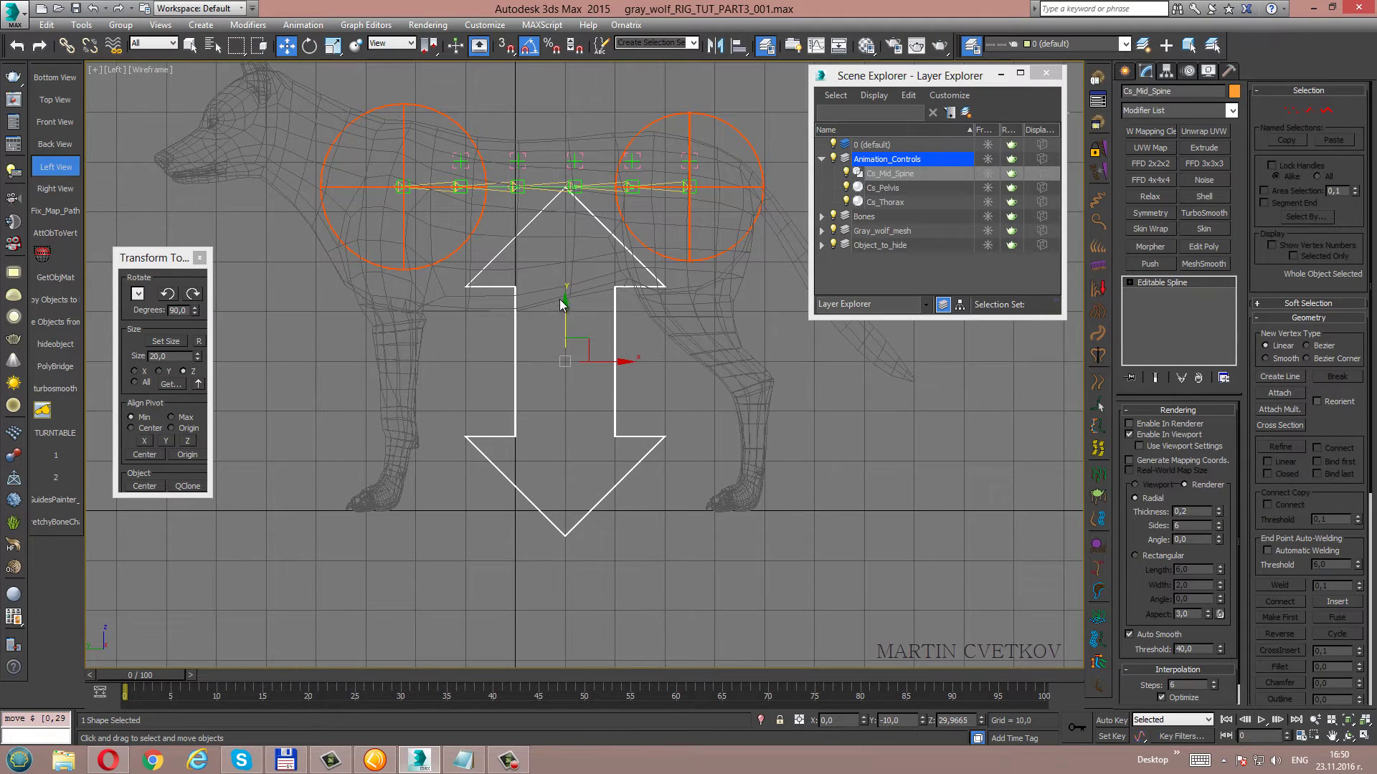
{"action": "scroll", "coordinate": [550, 309], "scroll_direction": "up", "scroll_amount": 3}
{"action": "middle_click_drag", "start_coordinate": [517, 363], "coordinate": [518, 341]}
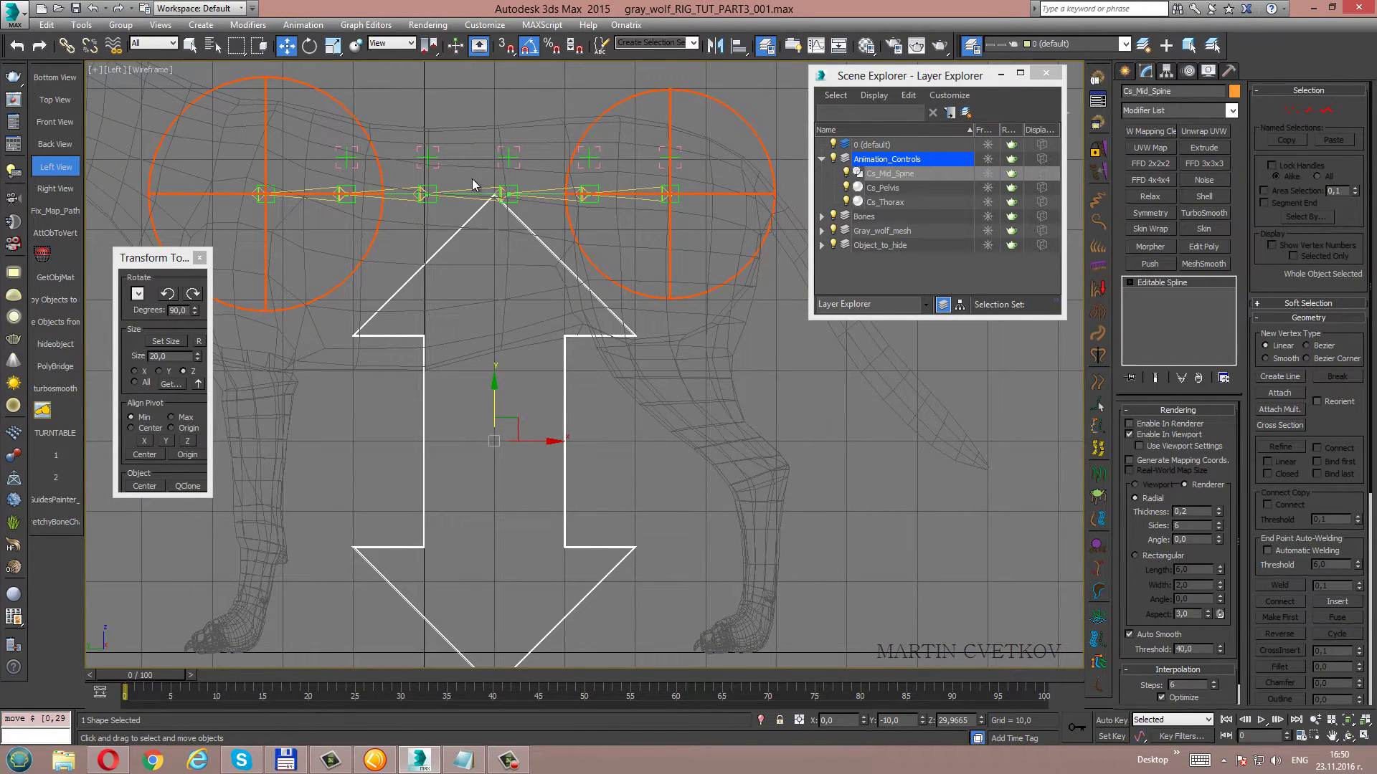
{"action": "left_click_drag", "start_coordinate": [527, 441], "coordinate": [512, 443]}
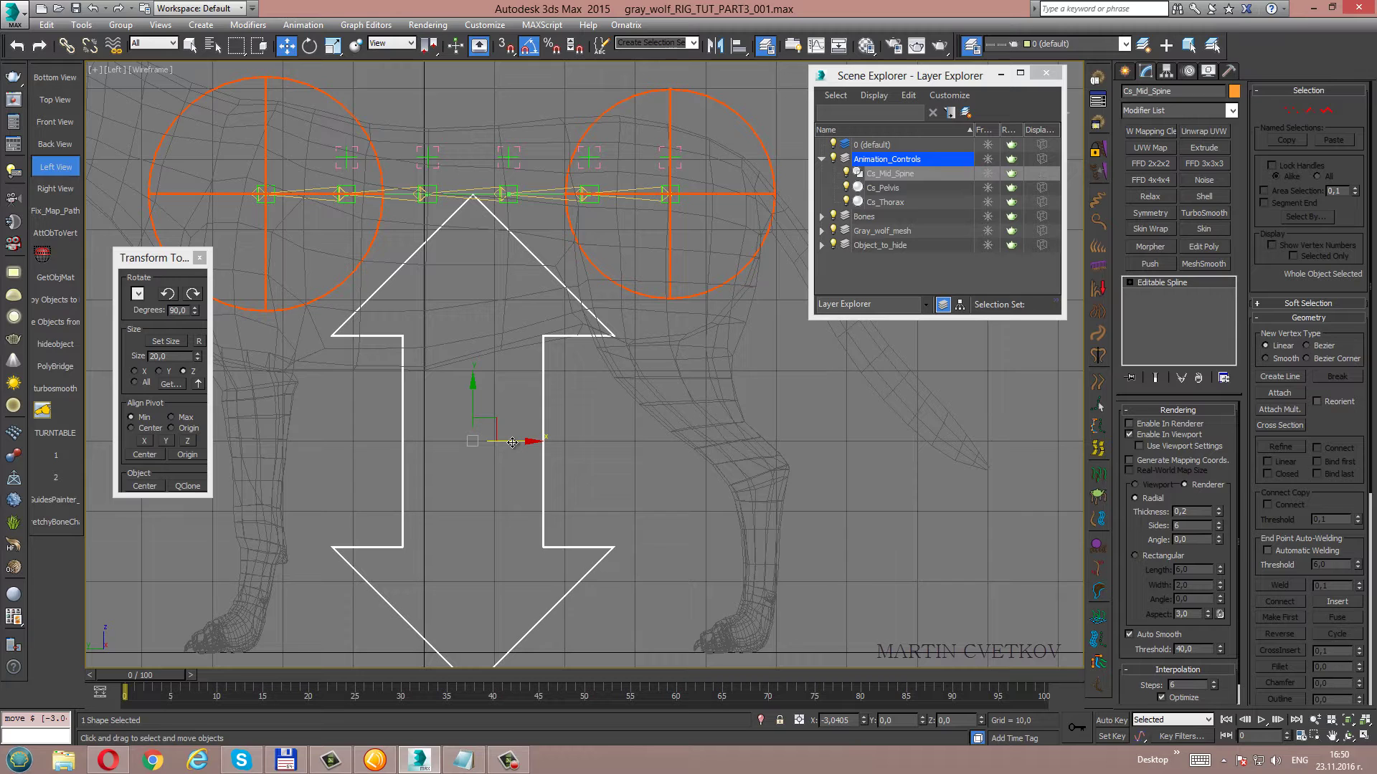
{"action": "left_click_drag", "start_coordinate": [511, 443], "coordinate": [511, 441]}
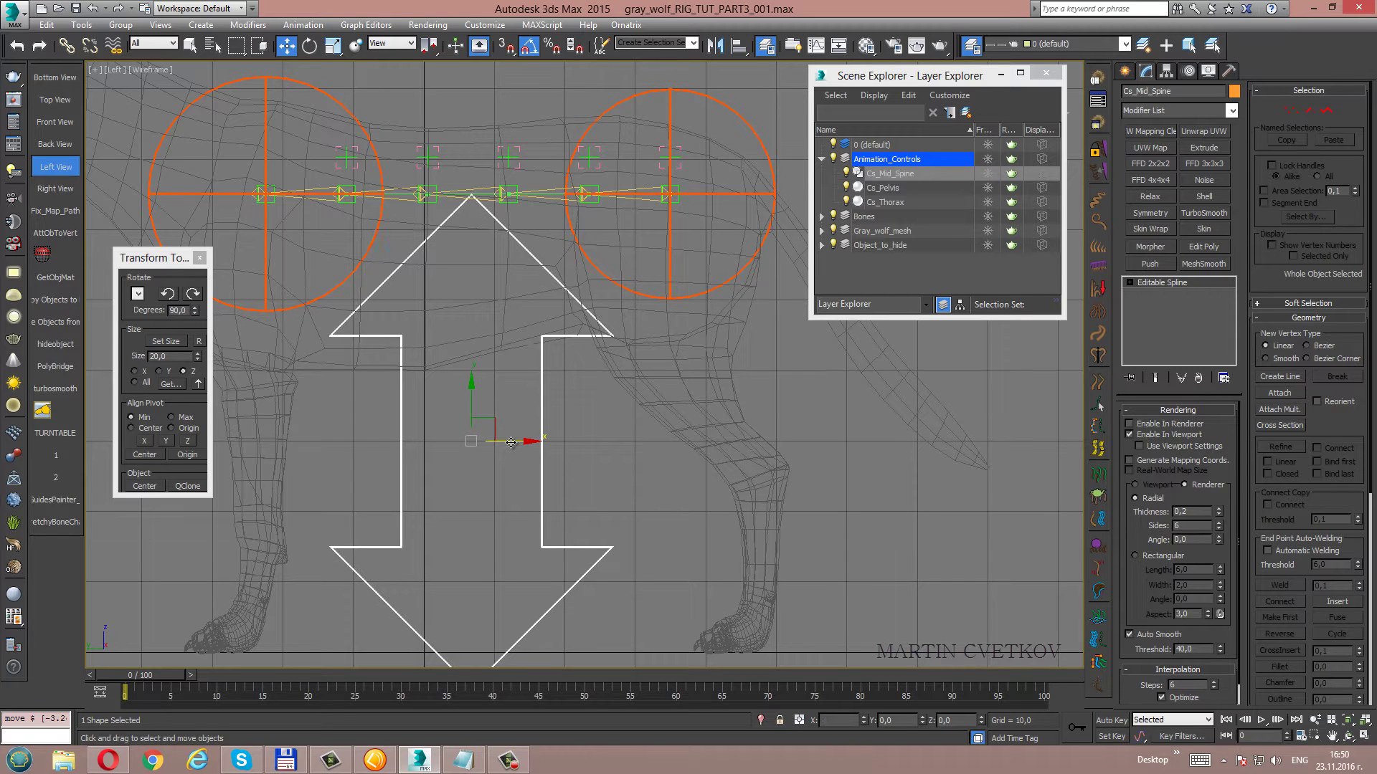
Select all of Cs_Mid_Spine's vertices and scale them down to about 23%.
{"action": "key", "text": "1"}
{"action": "key", "text": "ctrl+a"}
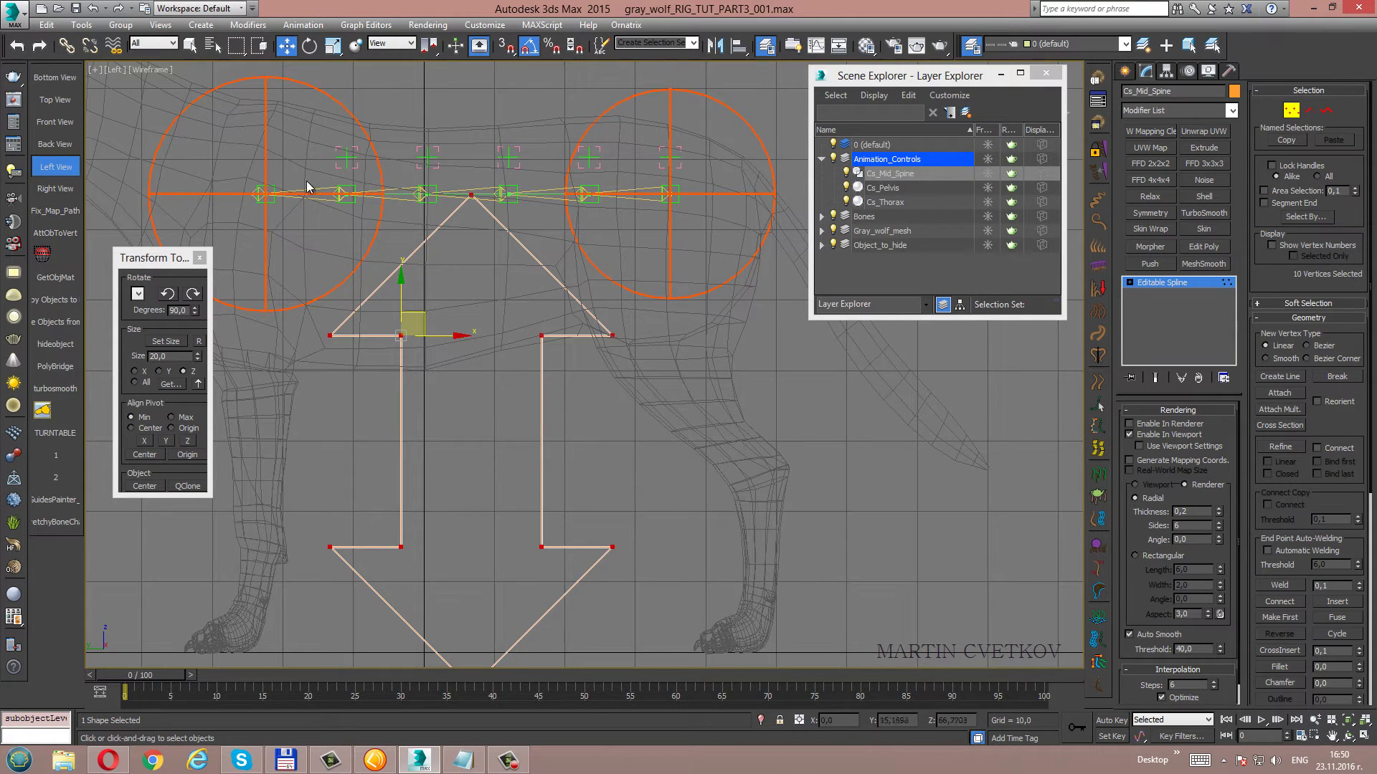
{"action": "left_click_drag", "start_coordinate": [250, 148], "coordinate": [635, 700]}
{"action": "scroll", "coordinate": [680, 639], "scroll_direction": "down", "scroll_amount": 2}
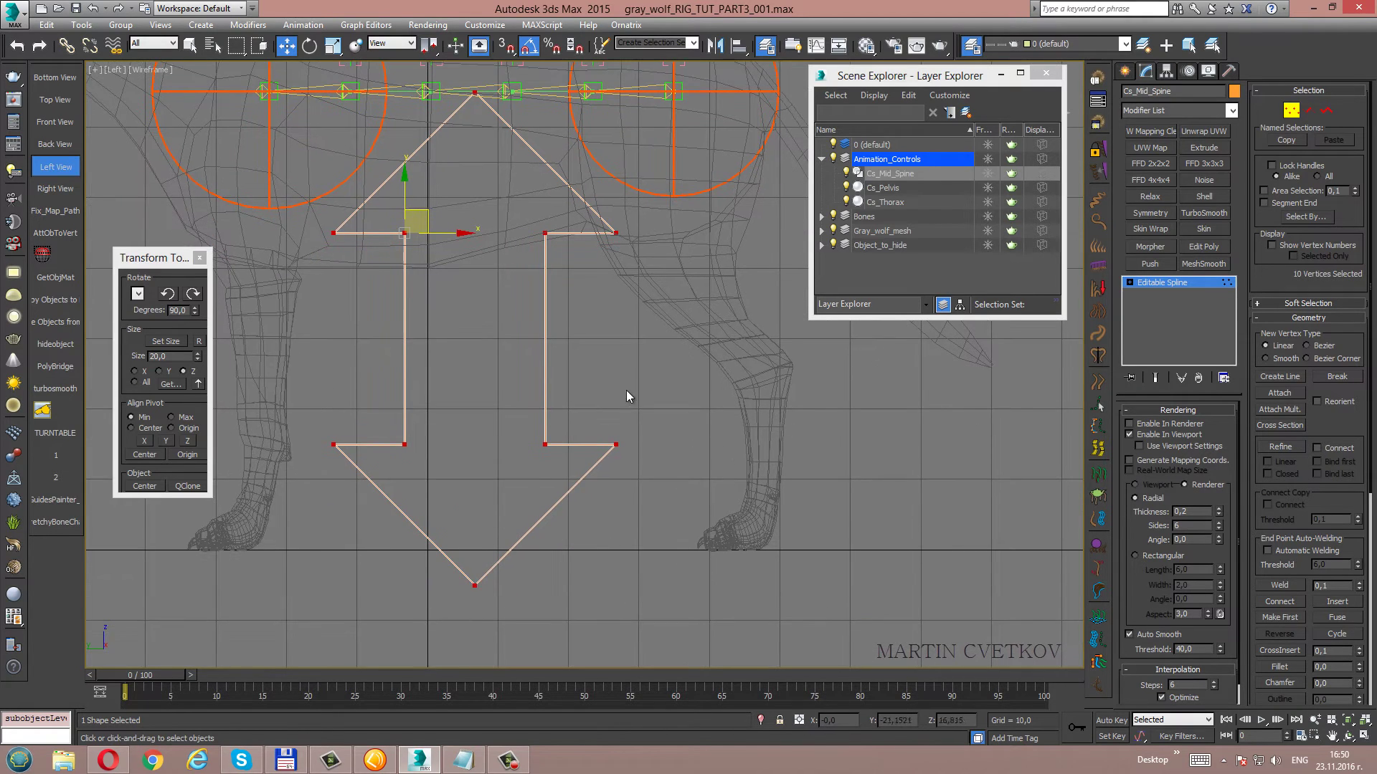
{"action": "scroll", "coordinate": [626, 390], "scroll_direction": "up", "scroll_amount": 2}
{"action": "left_click", "coordinate": [334, 45]}
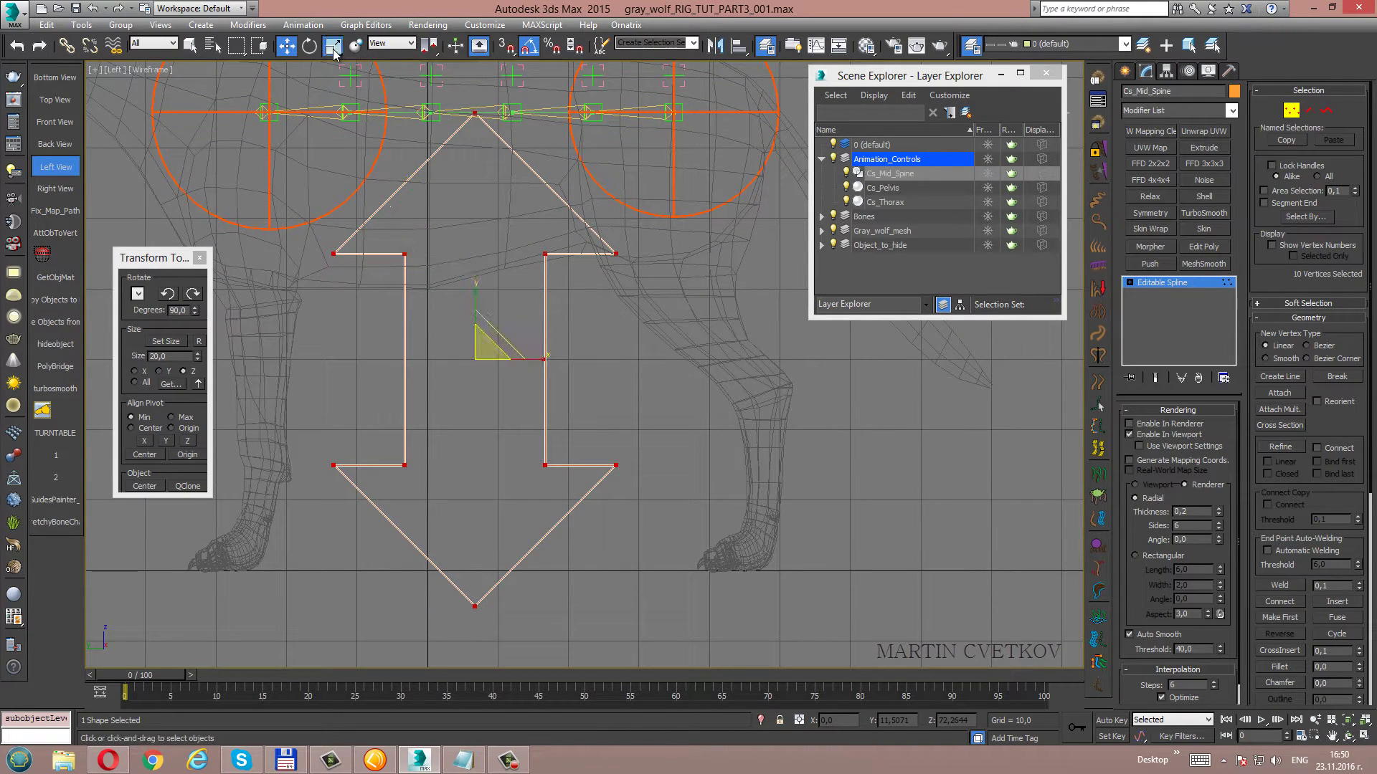
{"action": "key", "text": "F12"}
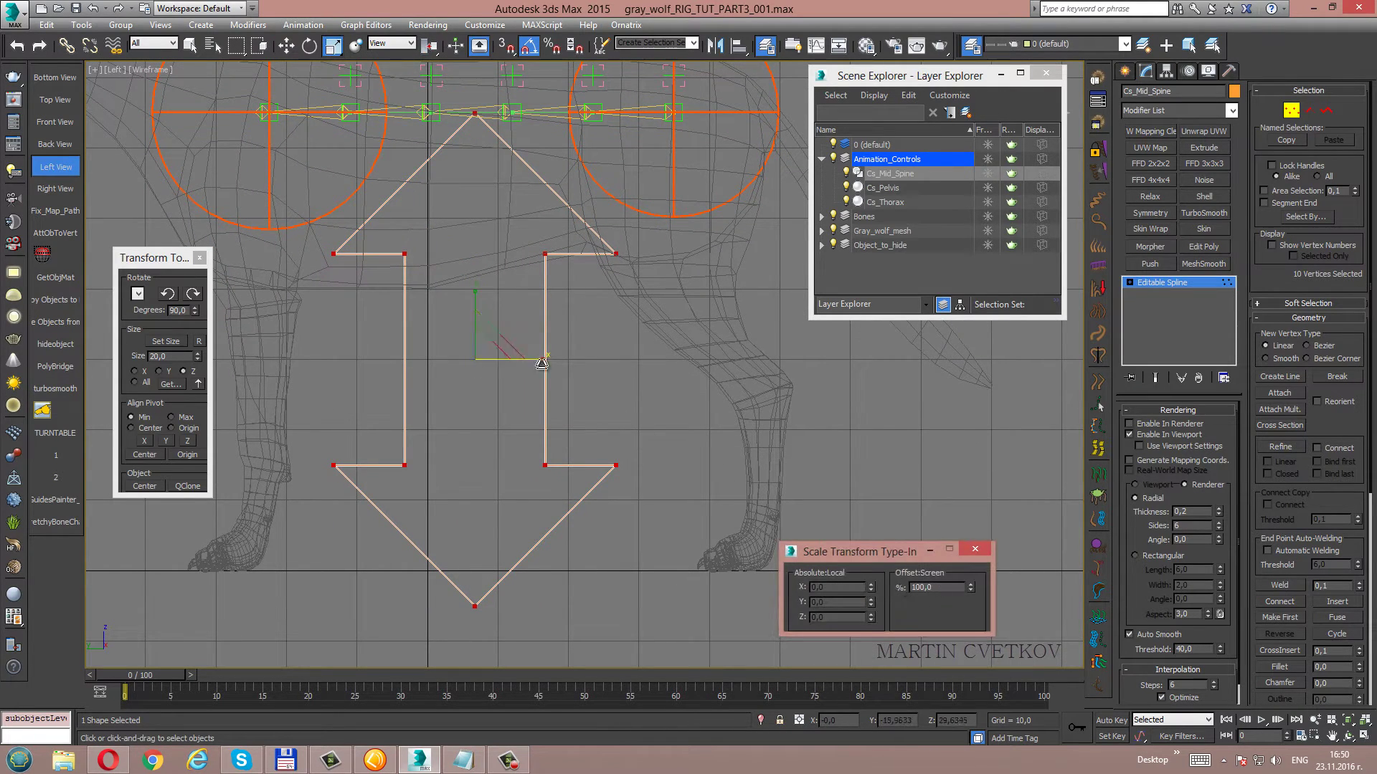
{"action": "left_click", "coordinate": [972, 587]}
{"action": "left_click_drag", "start_coordinate": [972, 590], "coordinate": [909, 376]}
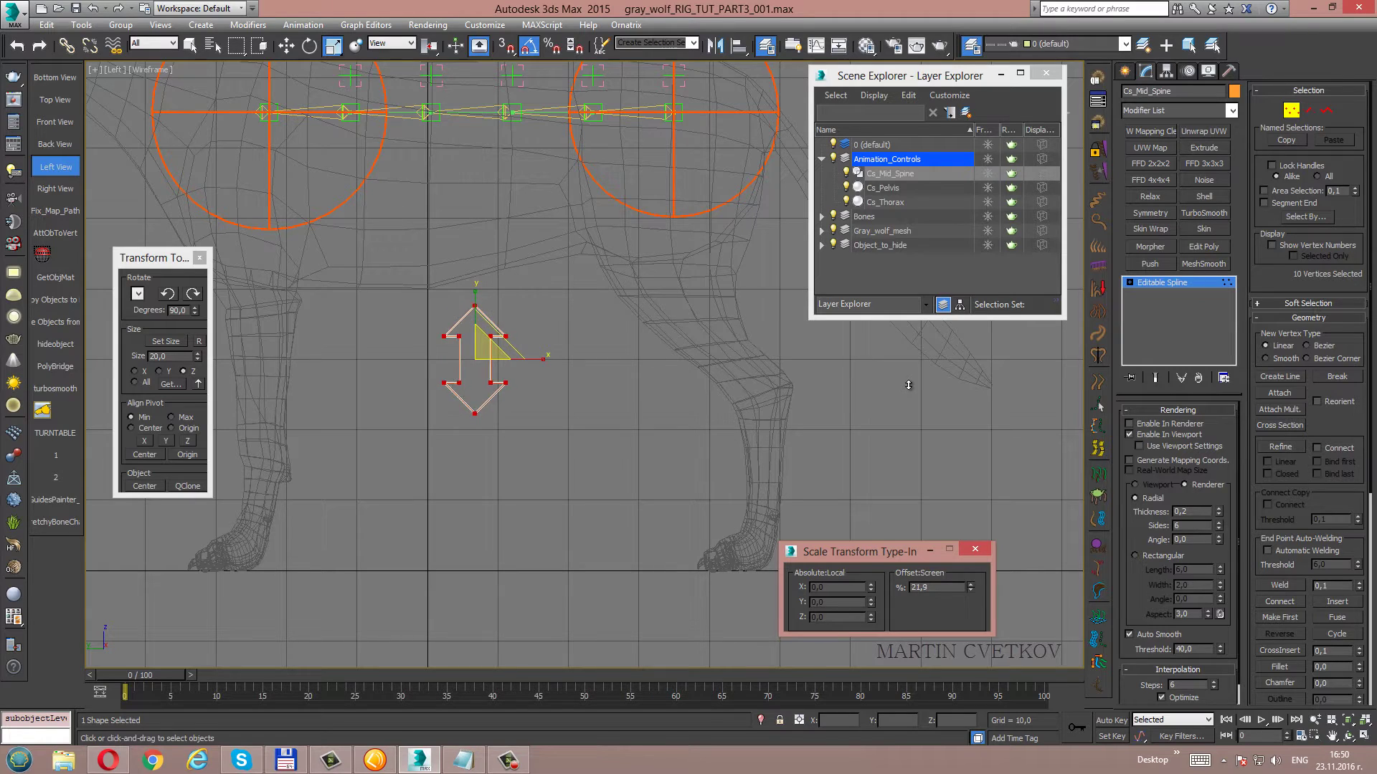
{"action": "left_click_drag", "start_coordinate": [909, 379], "coordinate": [910, 391]}
Lower the whole arrow beneath the spine, to about Z 25.6.
{"action": "left_click", "coordinate": [1292, 112]}
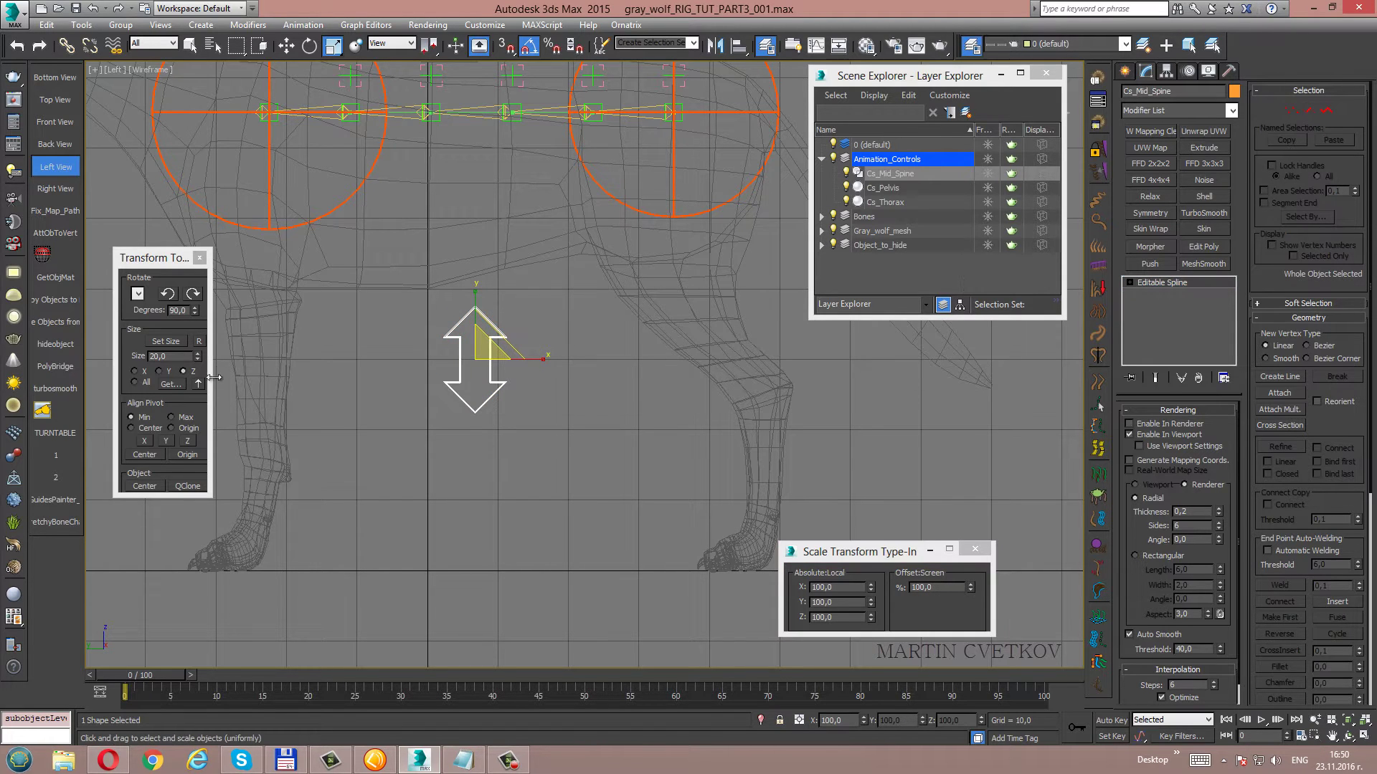
{"action": "middle_click_drag", "start_coordinate": [612, 338], "coordinate": [614, 331]}
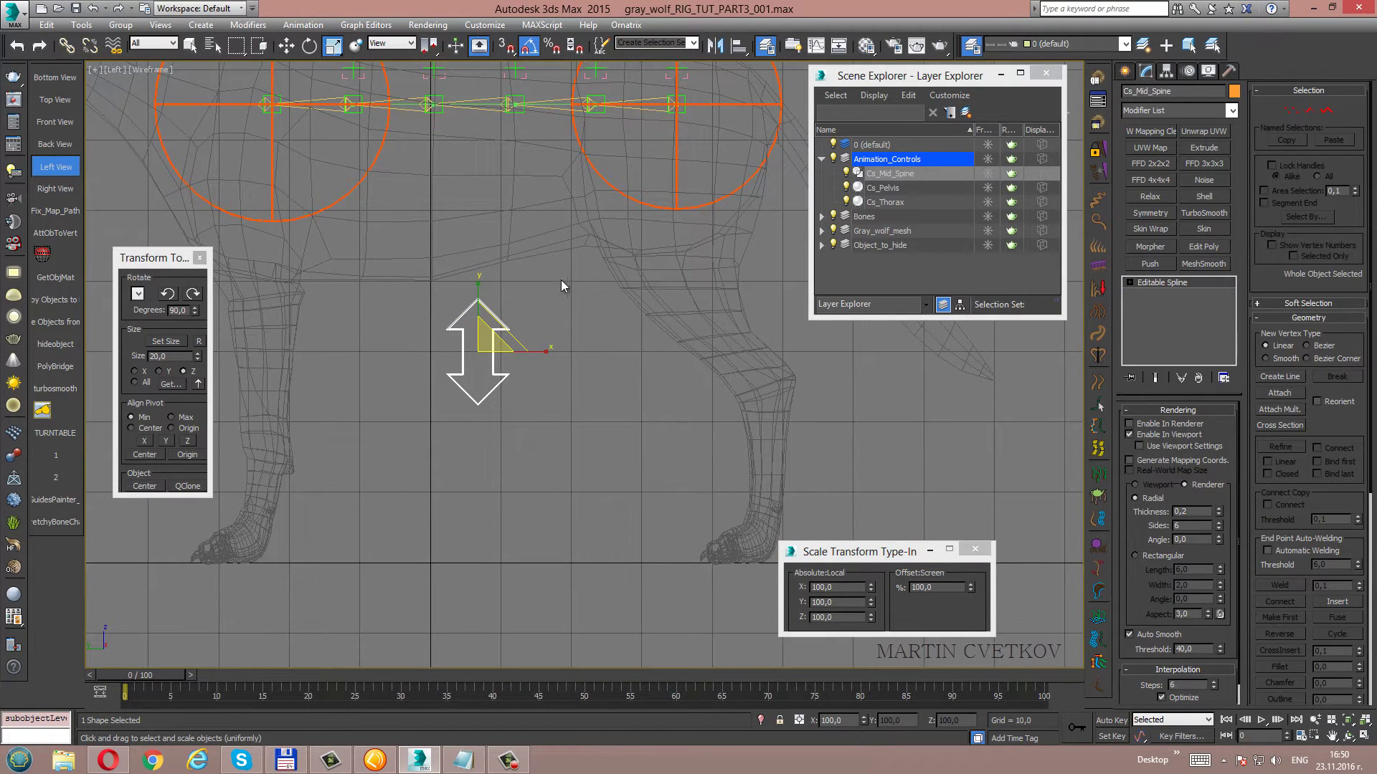
{"action": "middle_click_drag", "start_coordinate": [561, 284], "coordinate": [565, 299]}
{"action": "key", "text": "w"}
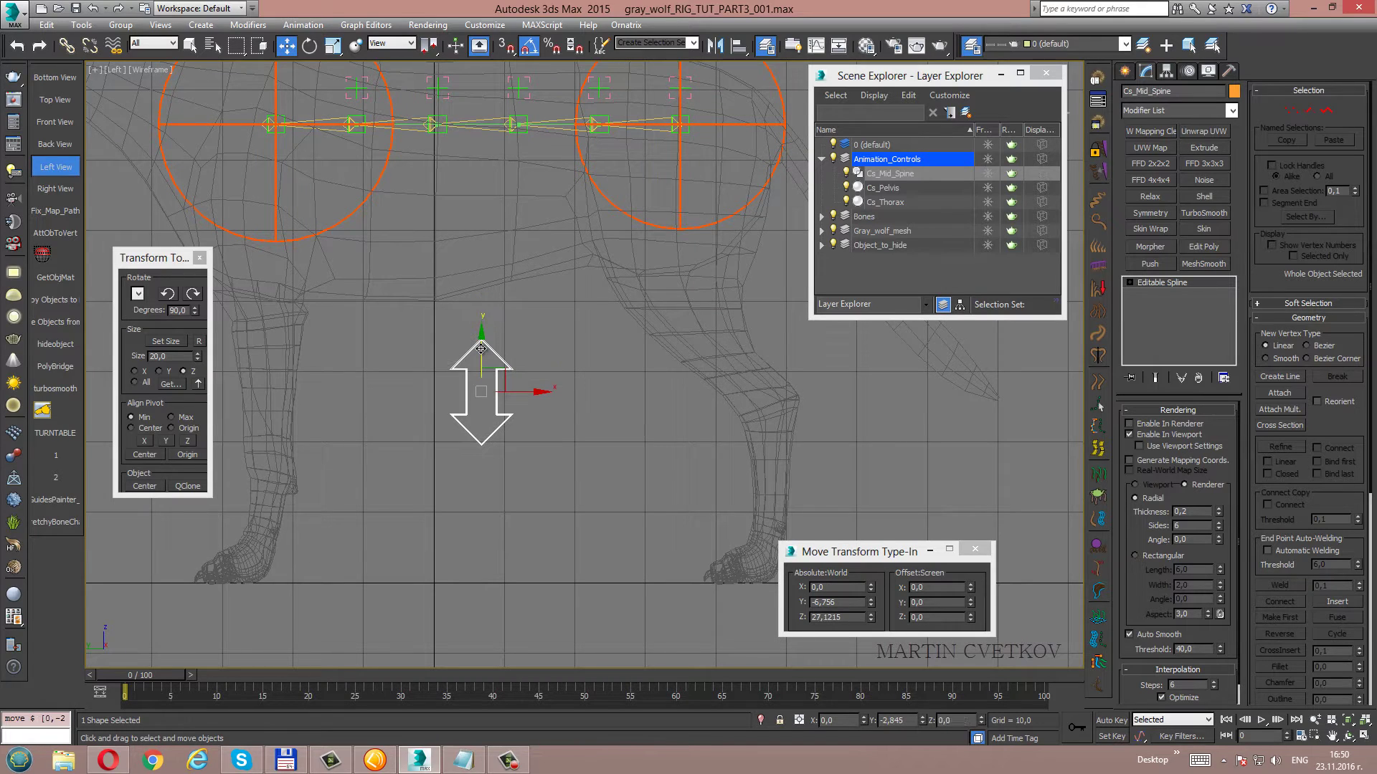
{"action": "left_click_drag", "start_coordinate": [481, 349], "coordinate": [480, 349]}
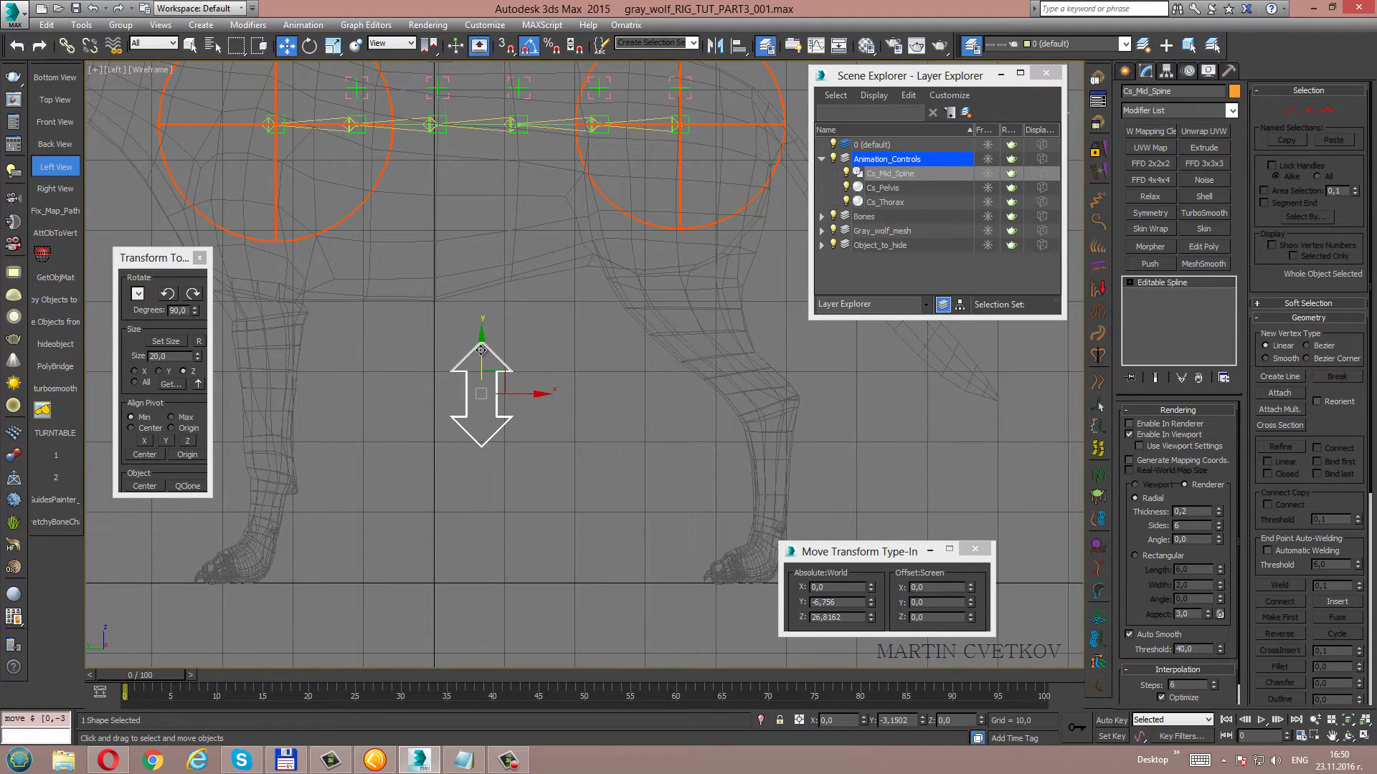
{"action": "left_click_drag", "start_coordinate": [482, 350], "coordinate": [482, 360]}
{"action": "middle_click_drag", "start_coordinate": [513, 239], "coordinate": [513, 281]}
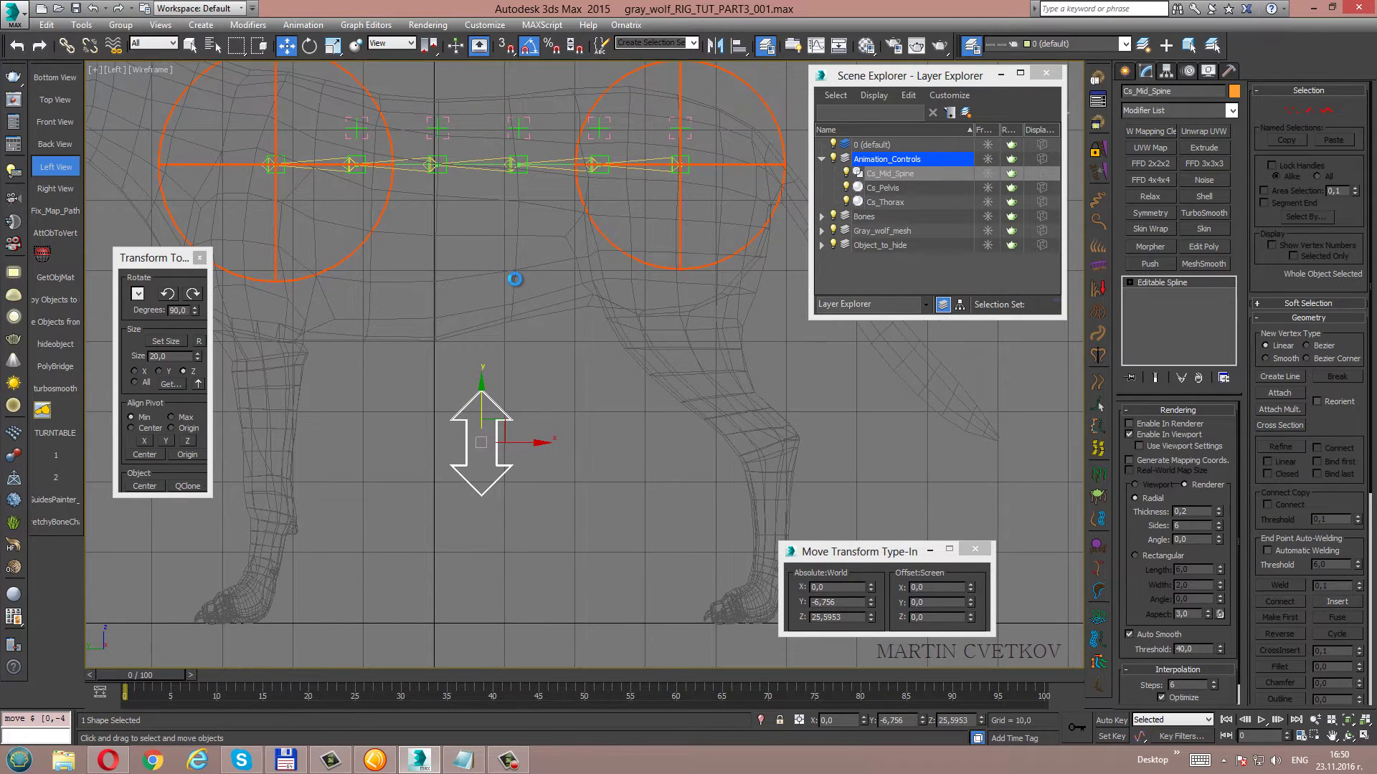
Save the scene, maximize the Perspective view and orbit to a side-on view of the wolf.
{"action": "key", "text": "ctrl+s"}
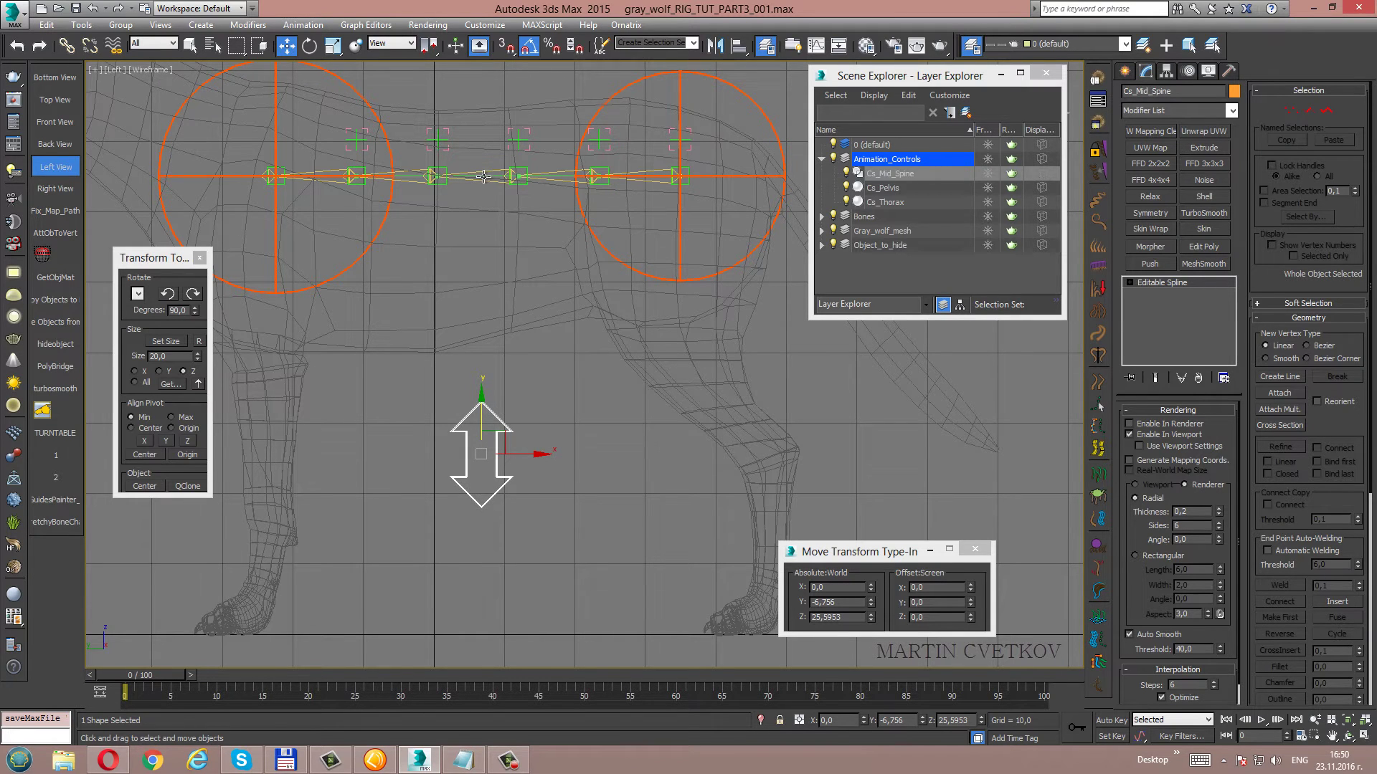
{"action": "middle_click_drag", "start_coordinate": [487, 199], "coordinate": [522, 207]}
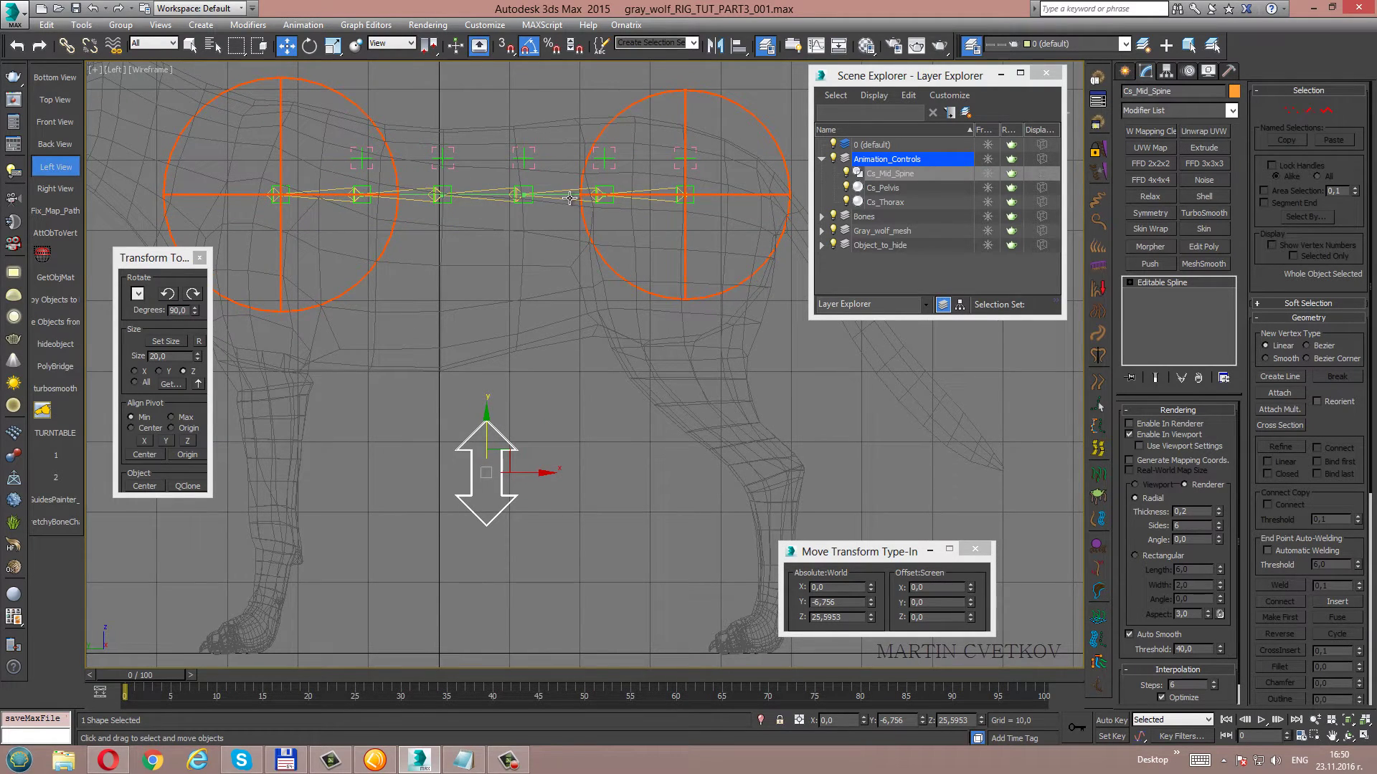
{"action": "key", "text": "alt+w"}
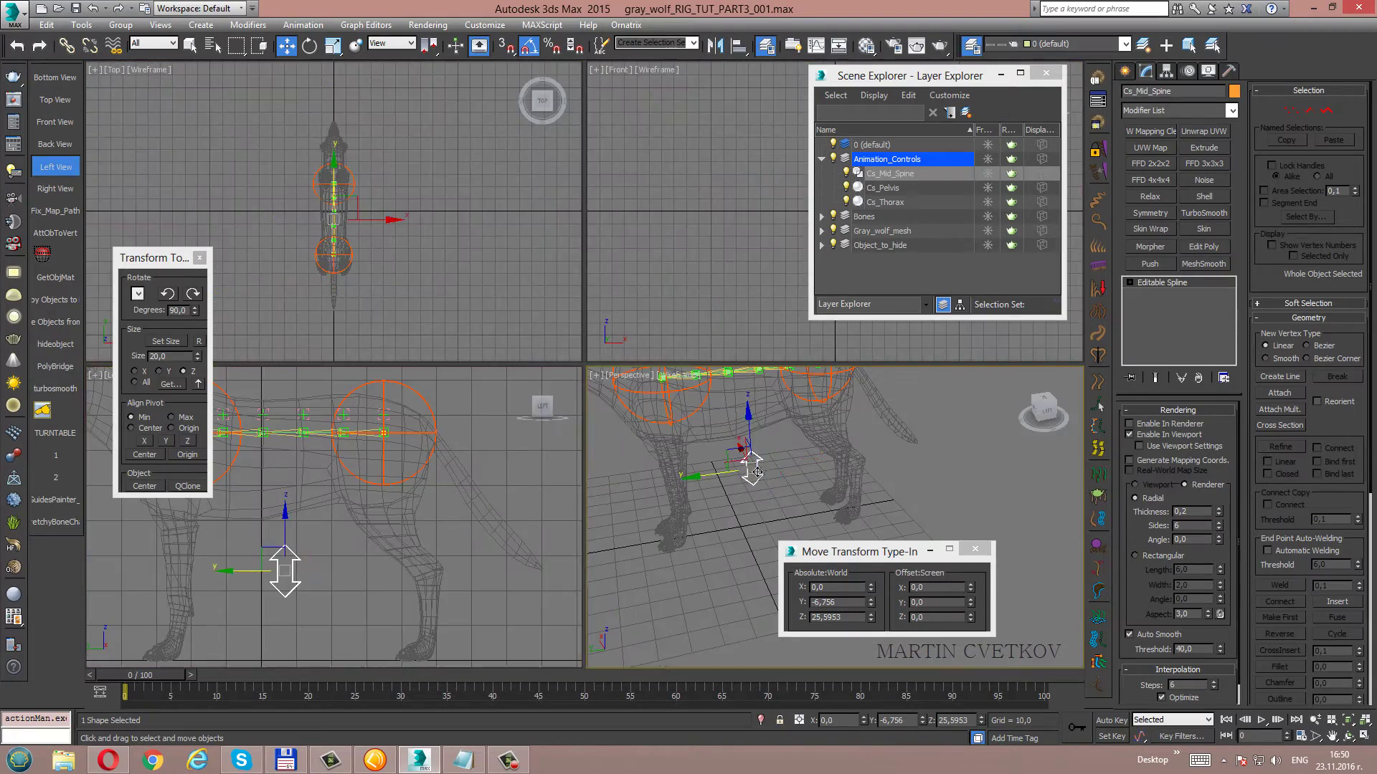
{"action": "key", "text": "alt+w"}
{"action": "key", "text": "ctrl+r"}
{"action": "scroll", "coordinate": [617, 385], "scroll_direction": "down", "scroll_amount": 5}
{"action": "mouse_move", "coordinate": [617, 384]}
{"action": "left_mouse_down"}
{"action": "mouse_move", "coordinate": [582, 349]}
{"action": "mouse_move", "coordinate": [563, 282]}
{"action": "left_mouse_up"}
{"action": "right_click", "coordinate": [563, 281]}
{"action": "scroll", "coordinate": [615, 266], "scroll_direction": "up", "scroll_amount": 3}
Turn on Affect Pivot Only for the arrow control in the Hierarchy panel.
{"action": "key", "text": "w"}
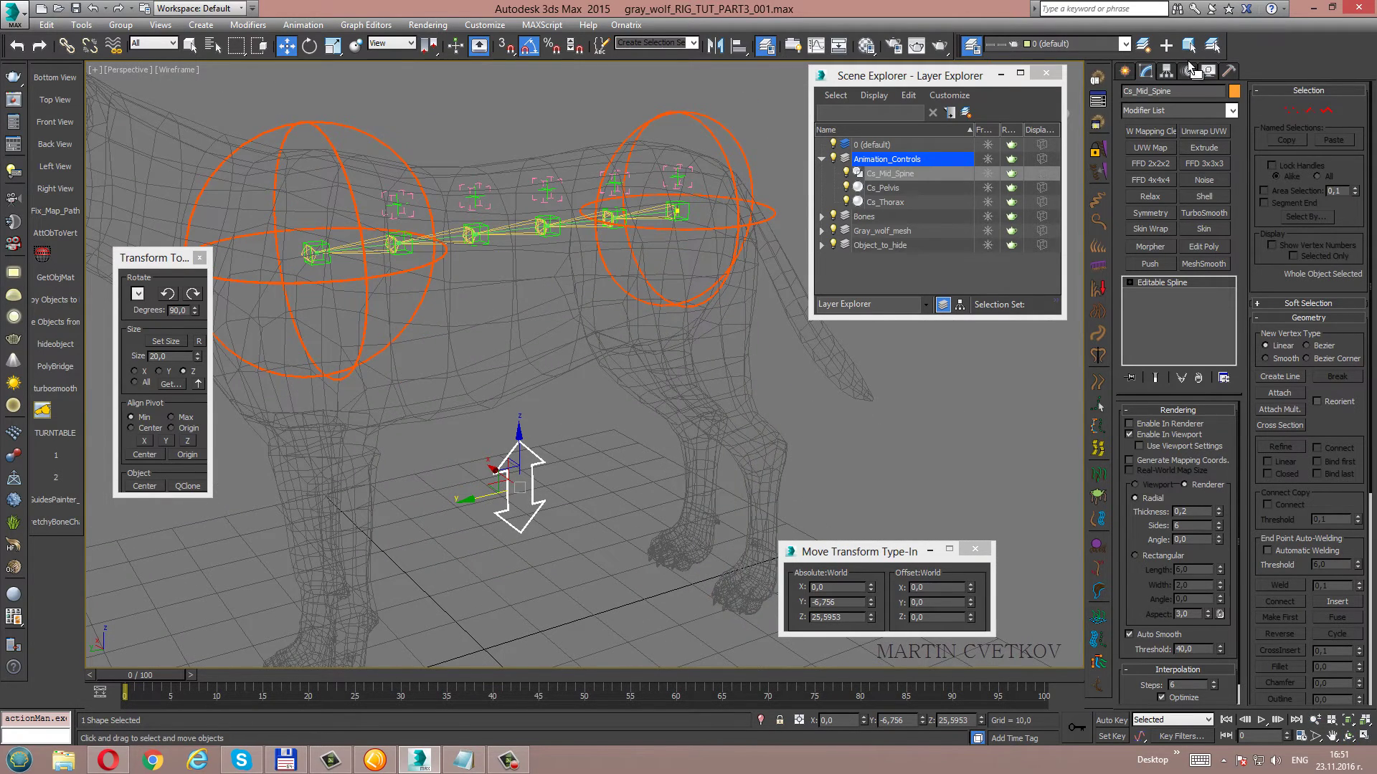
{"action": "left_click", "coordinate": [1166, 72]}
{"action": "left_click", "coordinate": [1169, 157]}
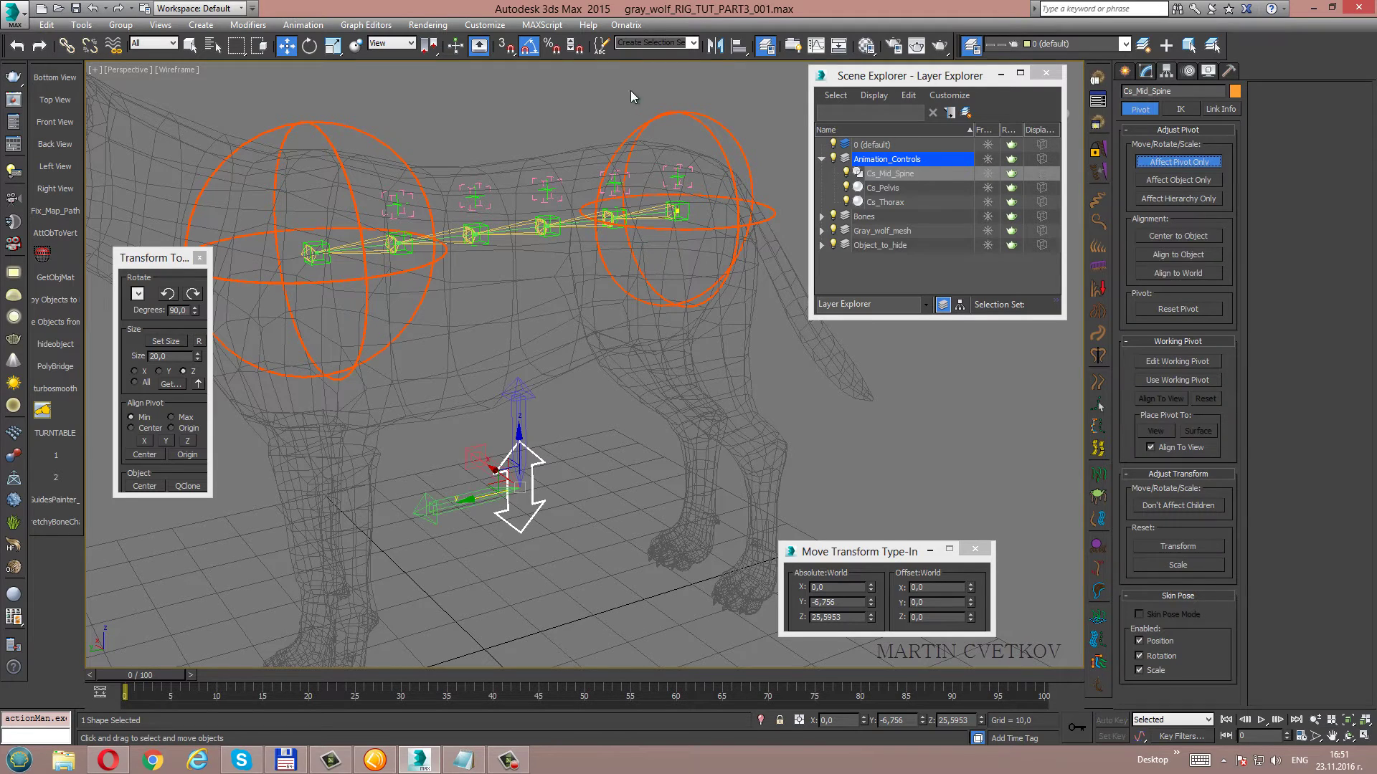
Align Cs_Mid_Spine's pivot to the middle spine bone on Z Position only, then turn off Affect Pivot Only.
{"action": "left_click", "coordinate": [738, 45]}
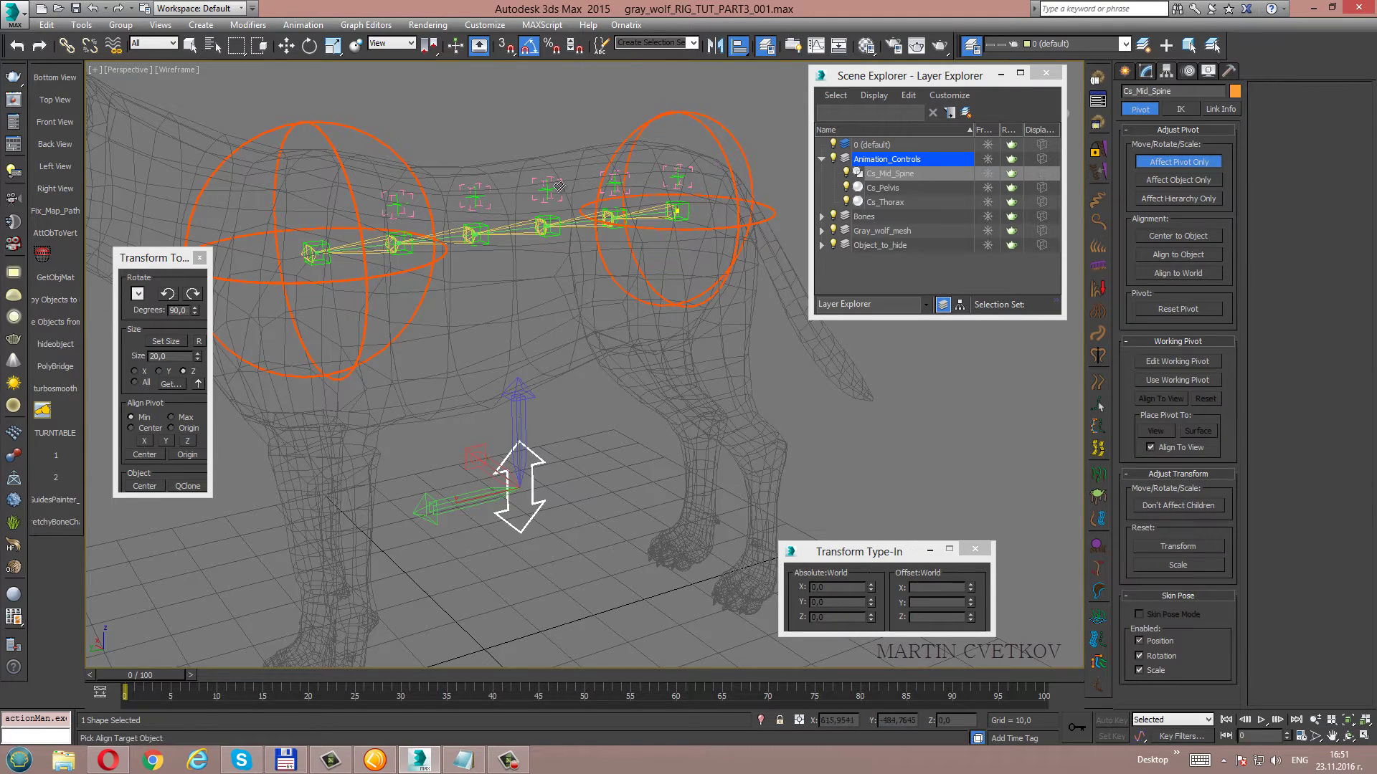
{"action": "left_click", "coordinate": [521, 223]}
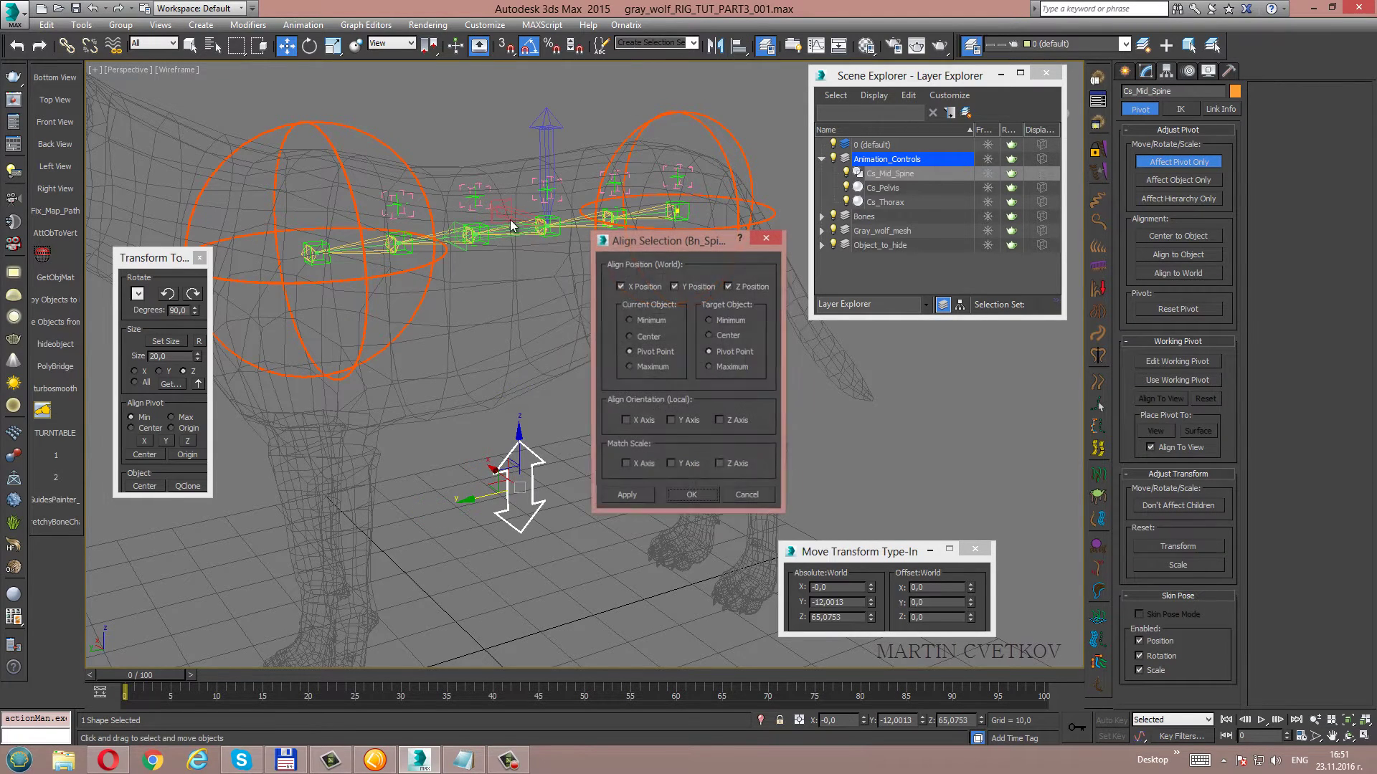
{"action": "left_click", "coordinate": [643, 288]}
{"action": "left_click", "coordinate": [693, 287]}
{"action": "left_click", "coordinate": [745, 288]}
{"action": "left_click", "coordinate": [747, 289]}
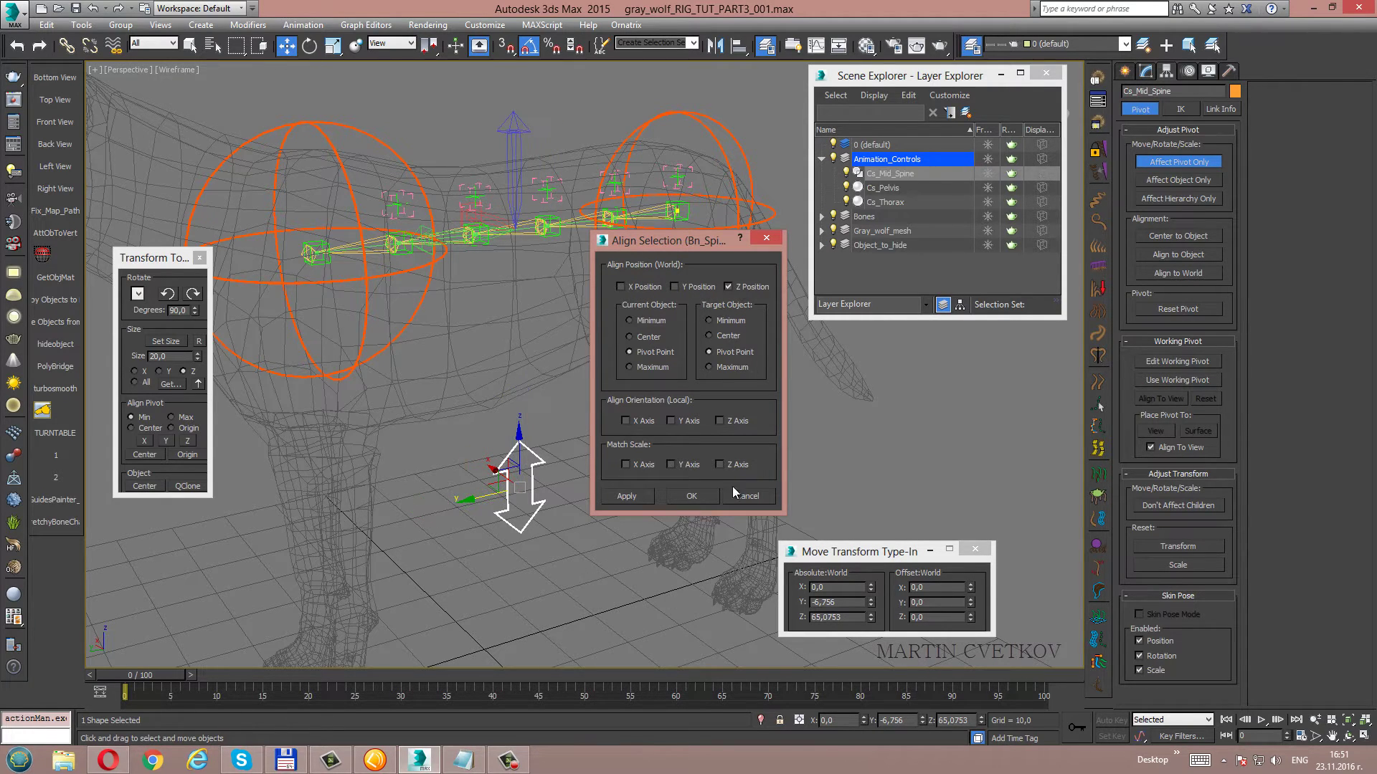
{"action": "left_click", "coordinate": [681, 497]}
{"action": "left_click", "coordinate": [1172, 161]}
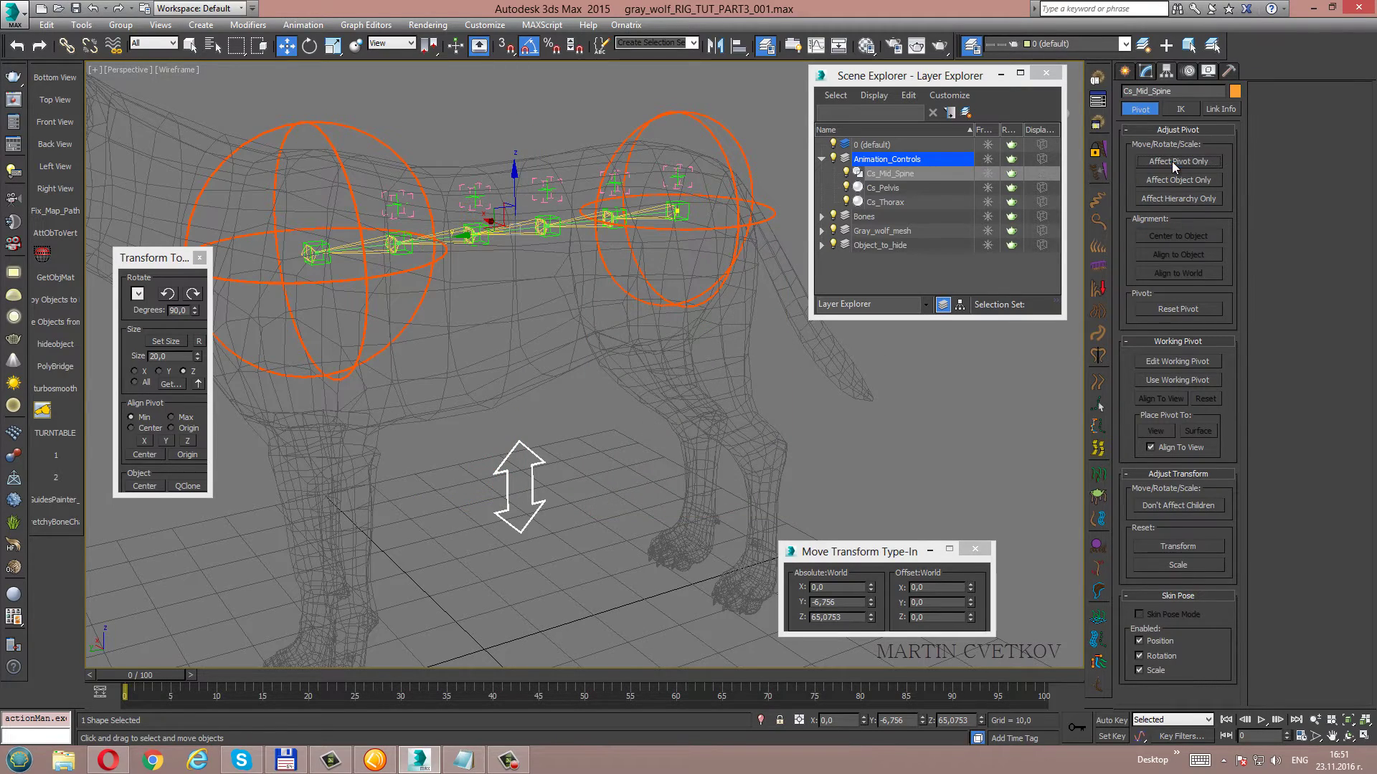
Orbit and pan the Perspective view to turn the wolf rig toward the camera.
{"action": "middle_click_drag", "start_coordinate": [553, 332], "coordinate": [562, 315]}
{"action": "scroll", "coordinate": [561, 314], "scroll_direction": "up", "scroll_amount": 2}
{"action": "scroll", "coordinate": [561, 314], "scroll_direction": "up", "scroll_amount": 2}
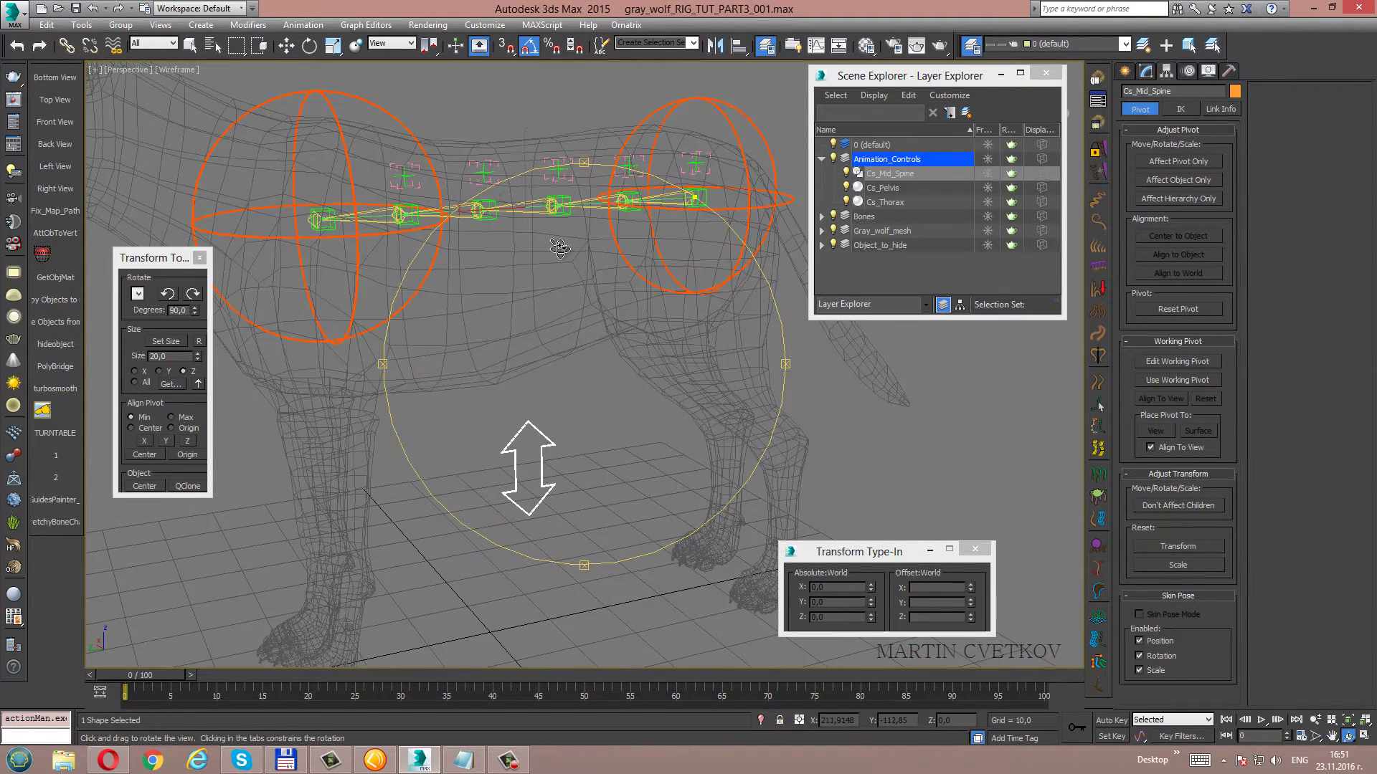
{"action": "key", "text": "e"}
{"action": "mouse_move", "coordinate": [645, 292]}
{"action": "middle_mouse_down", "text": "alt"}
{"action": "mouse_move", "coordinate": [536, 305]}
{"action": "mouse_move", "coordinate": [598, 314]}
{"action": "middle_mouse_up", "text": "alt"}
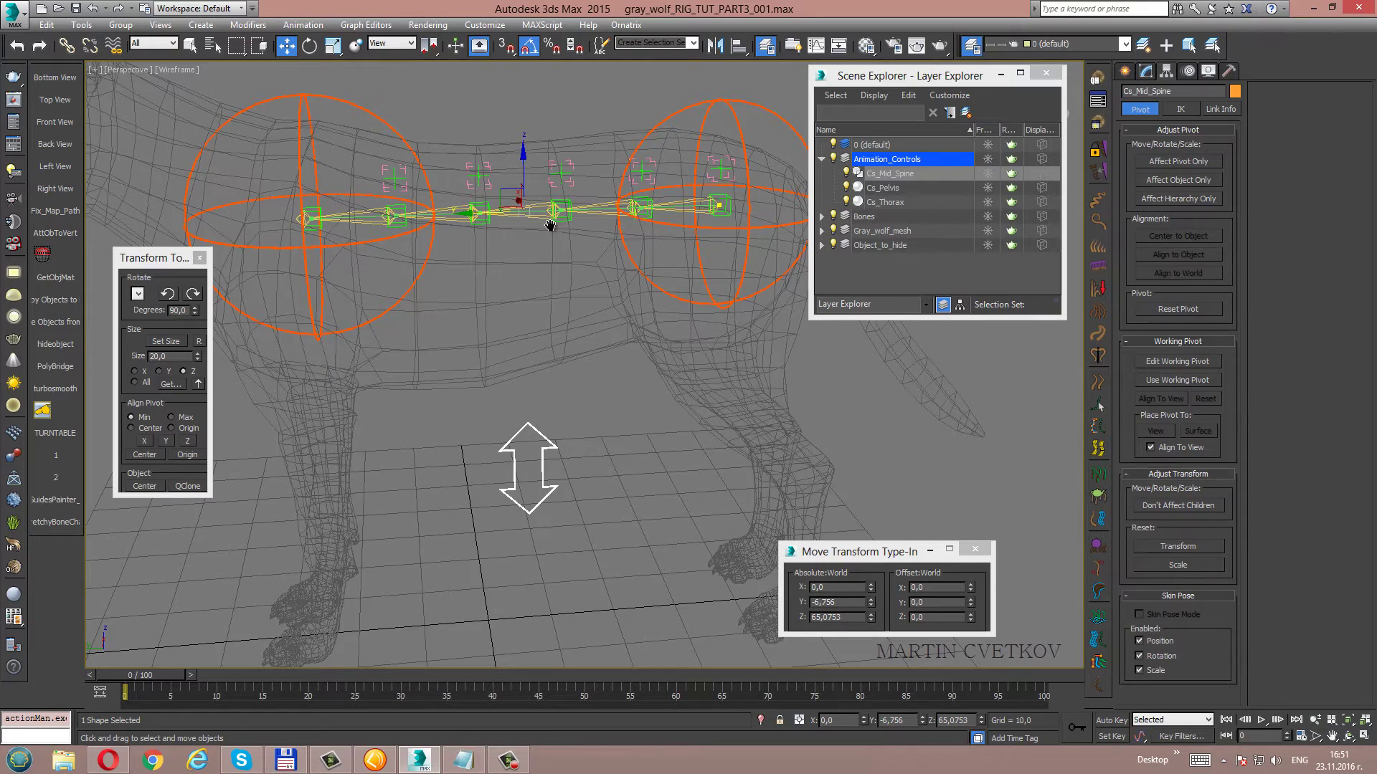
{"action": "mouse_move", "coordinate": [550, 229]}
{"action": "middle_mouse_down"}
{"action": "mouse_move", "coordinate": [554, 278]}
{"action": "mouse_move", "coordinate": [535, 241]}
{"action": "middle_mouse_up"}
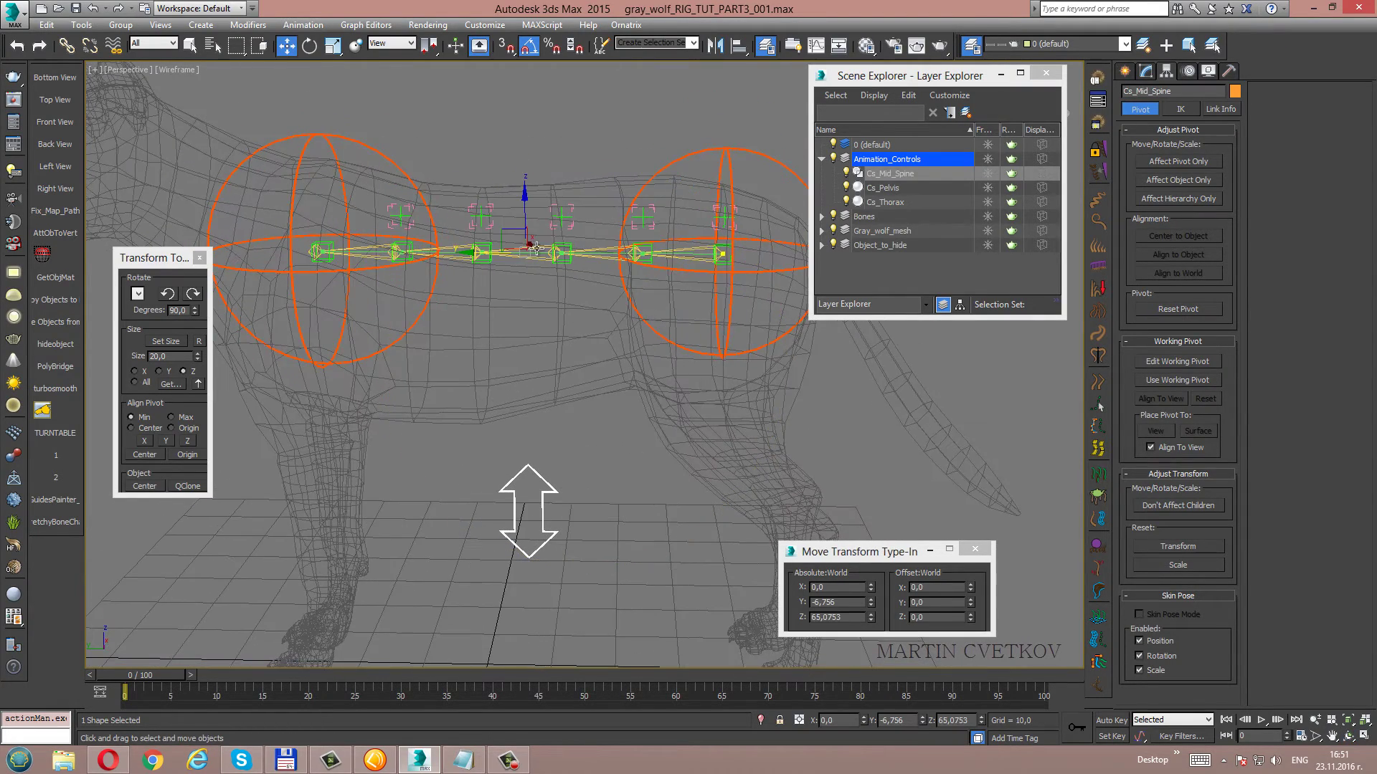
{"action": "middle_click_drag", "start_coordinate": [569, 334], "coordinate": [540, 302]}
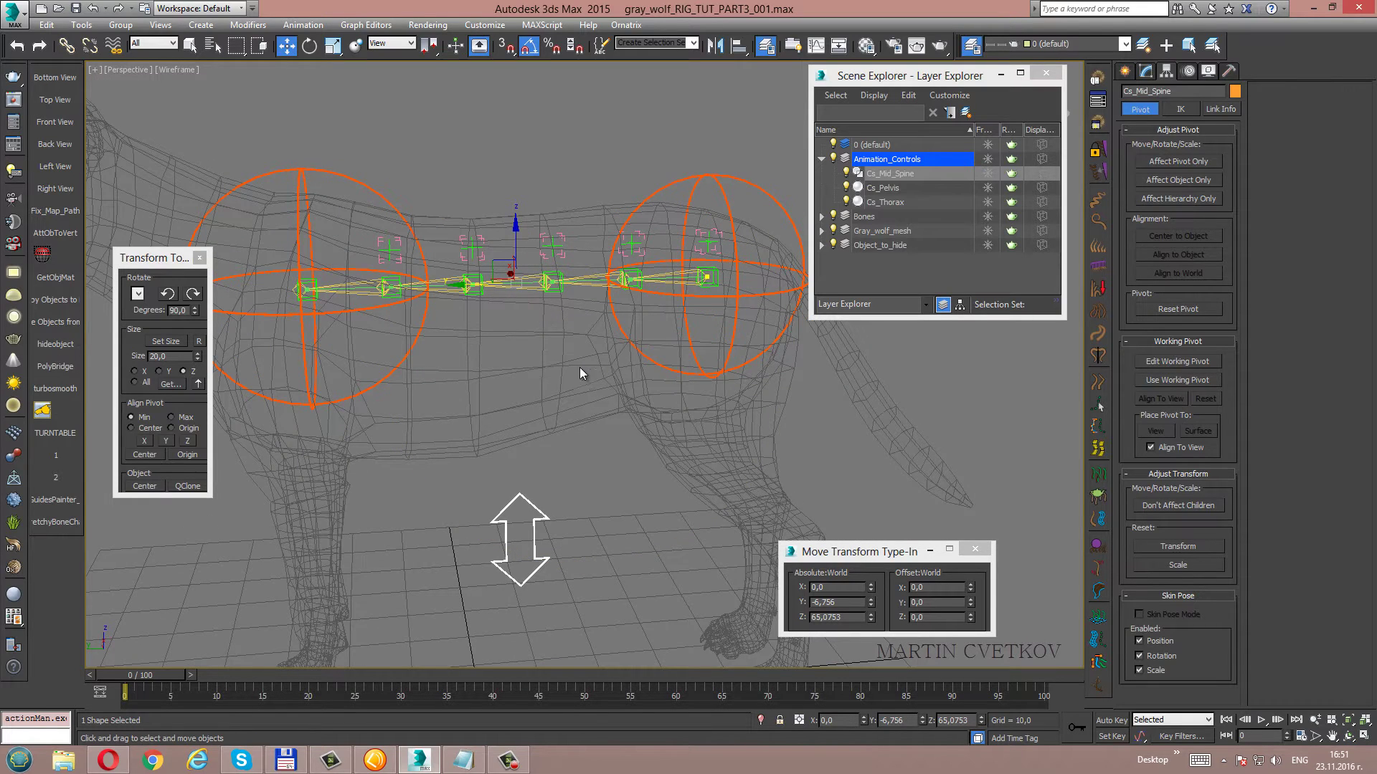
{"action": "scroll", "coordinate": [585, 379], "scroll_direction": "down", "scroll_amount": 5}
{"action": "scroll", "coordinate": [584, 371], "scroll_direction": "up", "scroll_amount": 6}
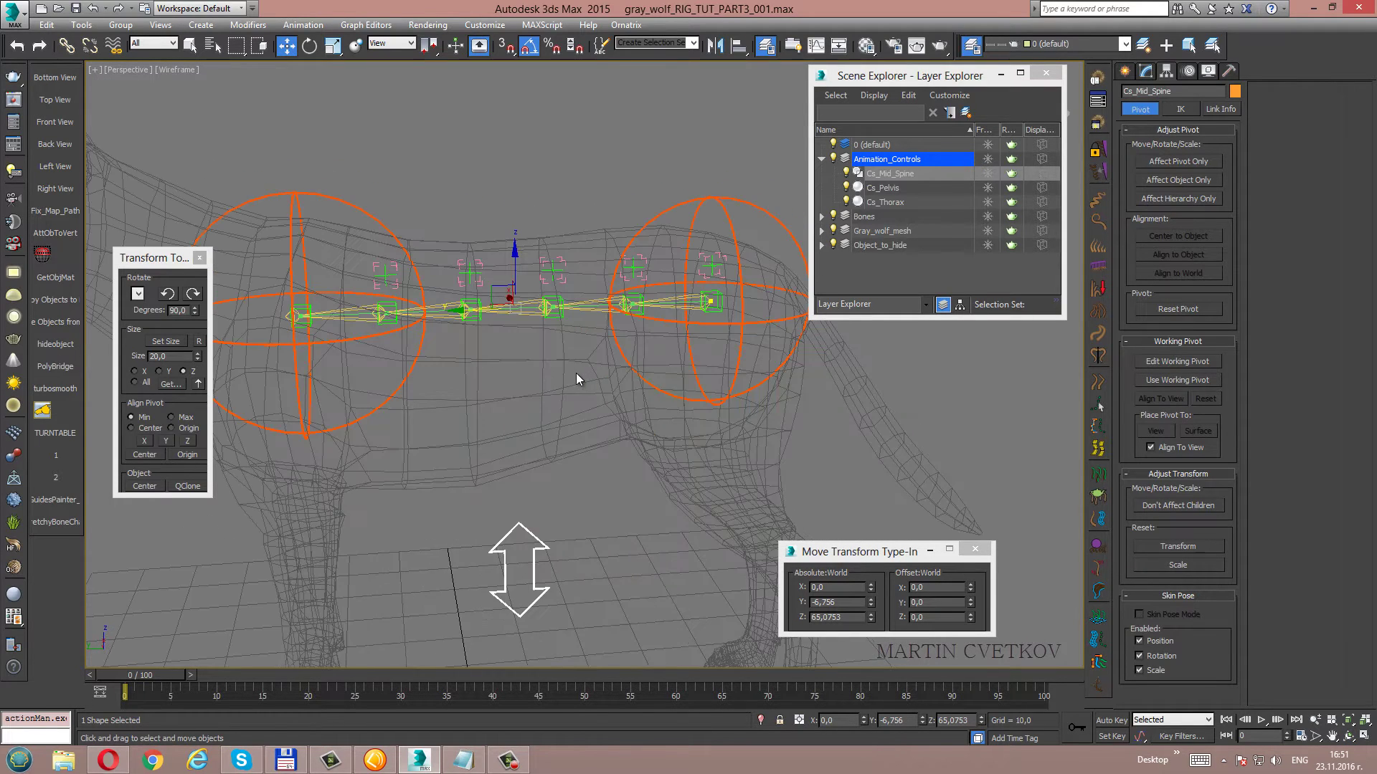
{"action": "mouse_move", "coordinate": [575, 373]}
{"action": "middle_mouse_down"}
{"action": "mouse_move", "coordinate": [583, 343]}
{"action": "mouse_move", "coordinate": [568, 331]}
{"action": "mouse_move", "coordinate": [669, 292]}
{"action": "mouse_move", "coordinate": [594, 300]}
{"action": "middle_mouse_up"}
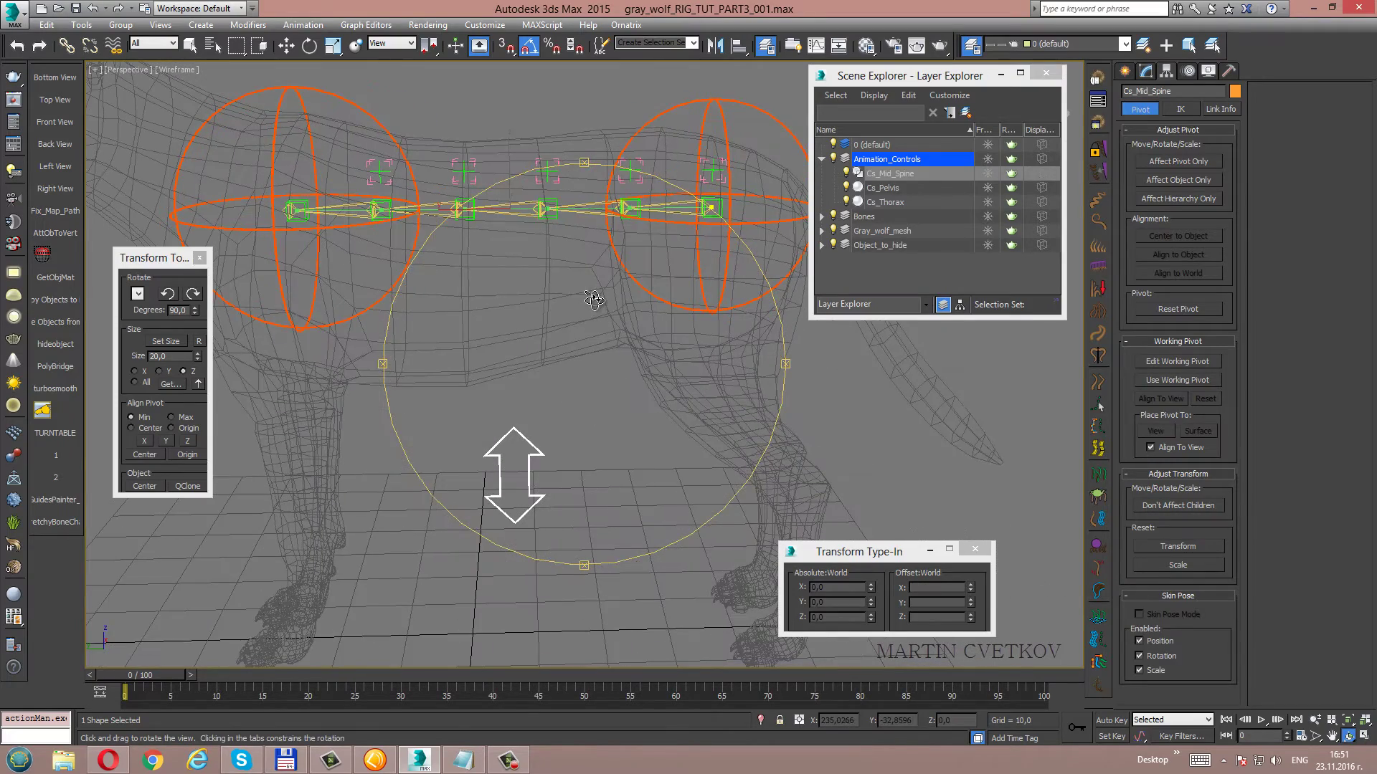
Select the Cs_Pelvis, Cs_Thorax and Cs_Mid_Spine controls and recentre the view on them.
{"action": "key", "text": "w"}
{"action": "left_click_drag", "start_coordinate": [647, 80], "coordinate": [596, 148]}
{"action": "left_click", "coordinate": [344, 119]}
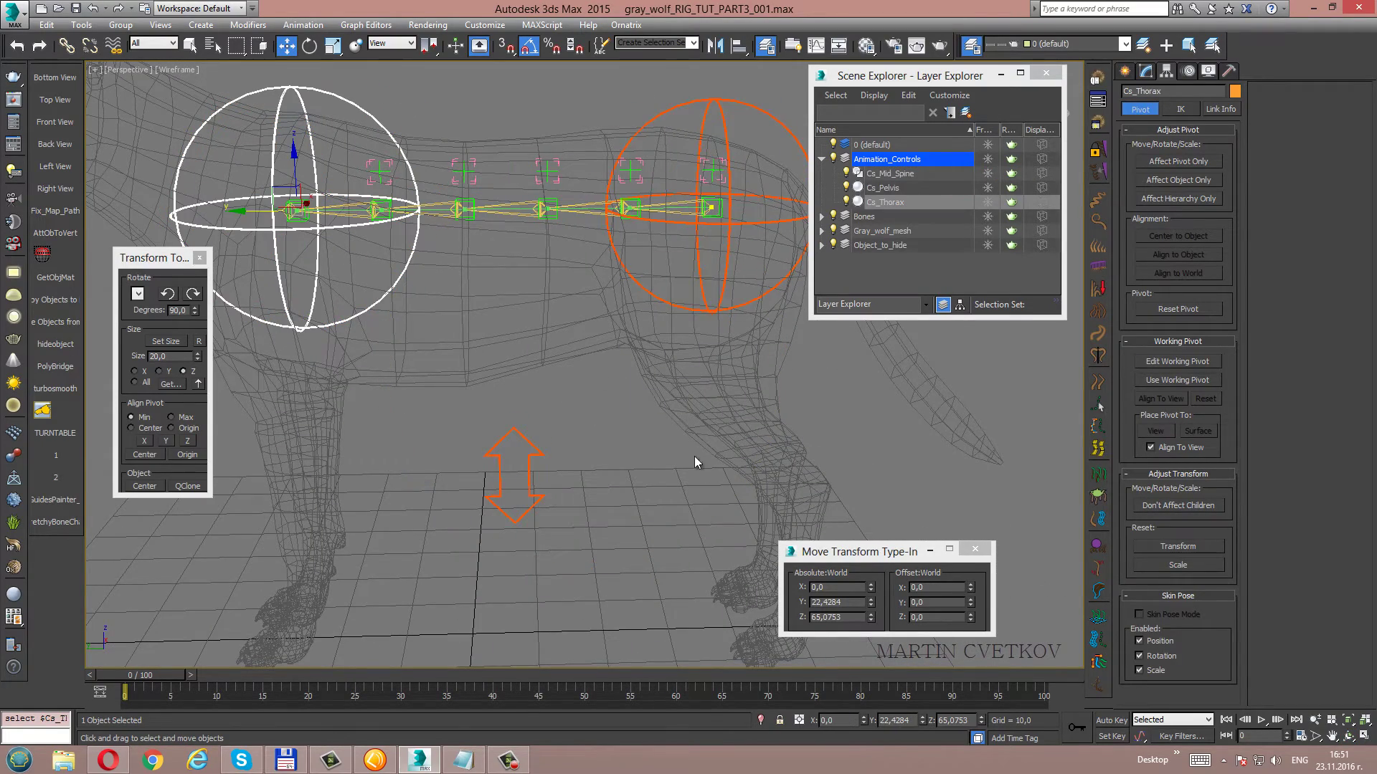
{"action": "left_click", "coordinate": [527, 449]}
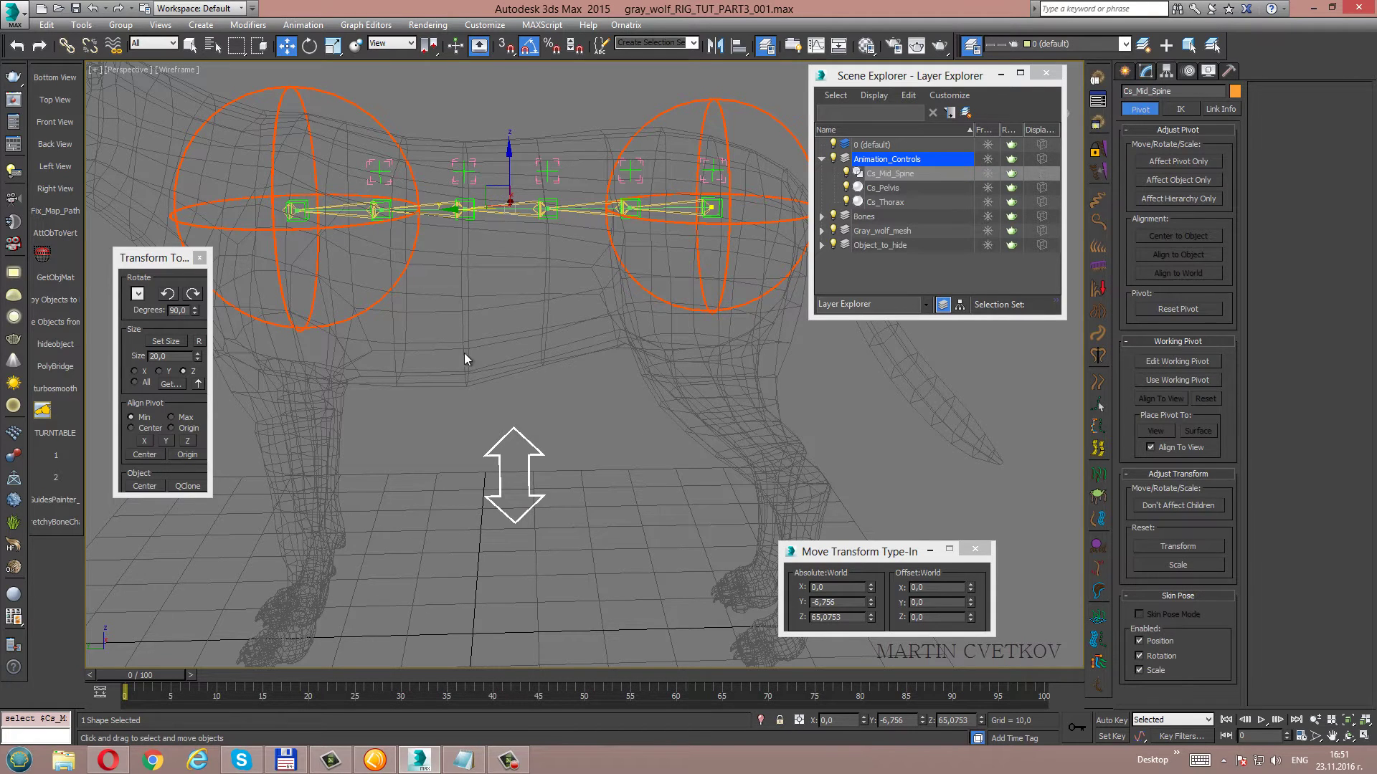
{"action": "middle_click_drag", "start_coordinate": [582, 348], "coordinate": [562, 352]}
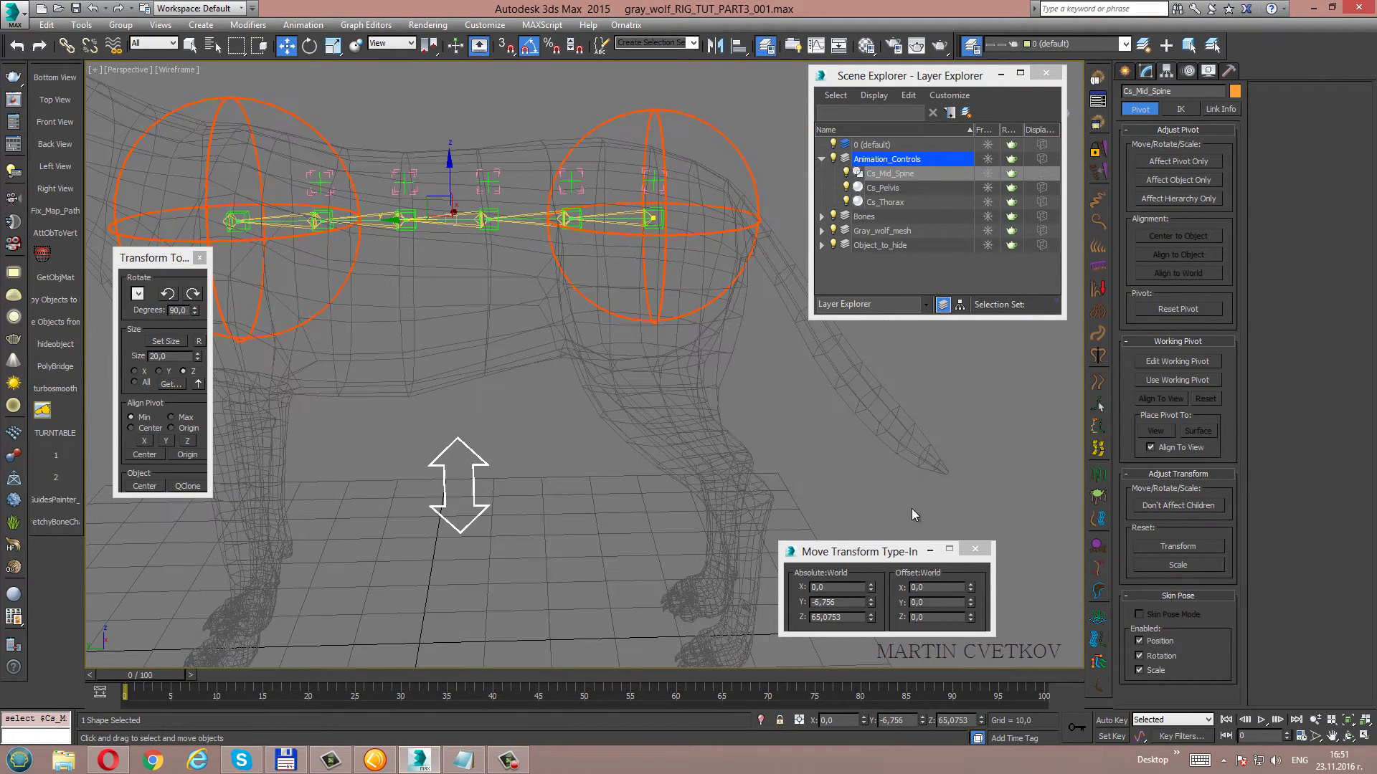
{"action": "left_click", "coordinate": [508, 761]}
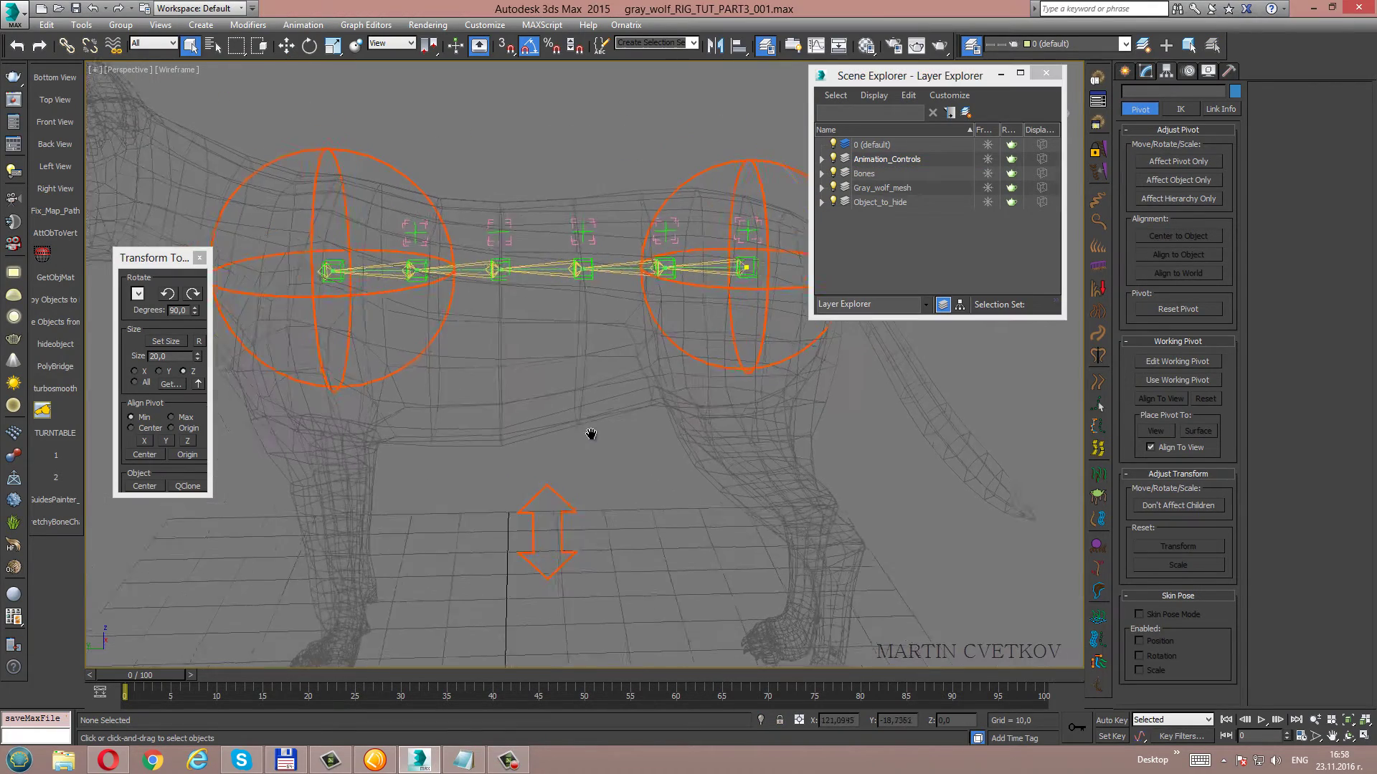
Maximize the Left viewport to show the whole wolf side-on.
{"action": "mouse_move", "coordinate": [592, 378]}
{"action": "middle_mouse_down", "text": "alt"}
{"action": "mouse_move", "coordinate": [562, 333]}
{"action": "mouse_move", "coordinate": [577, 349]}
{"action": "mouse_move", "coordinate": [563, 371]}
{"action": "mouse_move", "coordinate": [580, 364]}
{"action": "middle_mouse_up", "text": "alt"}
{"action": "key", "text": "alt+w"}
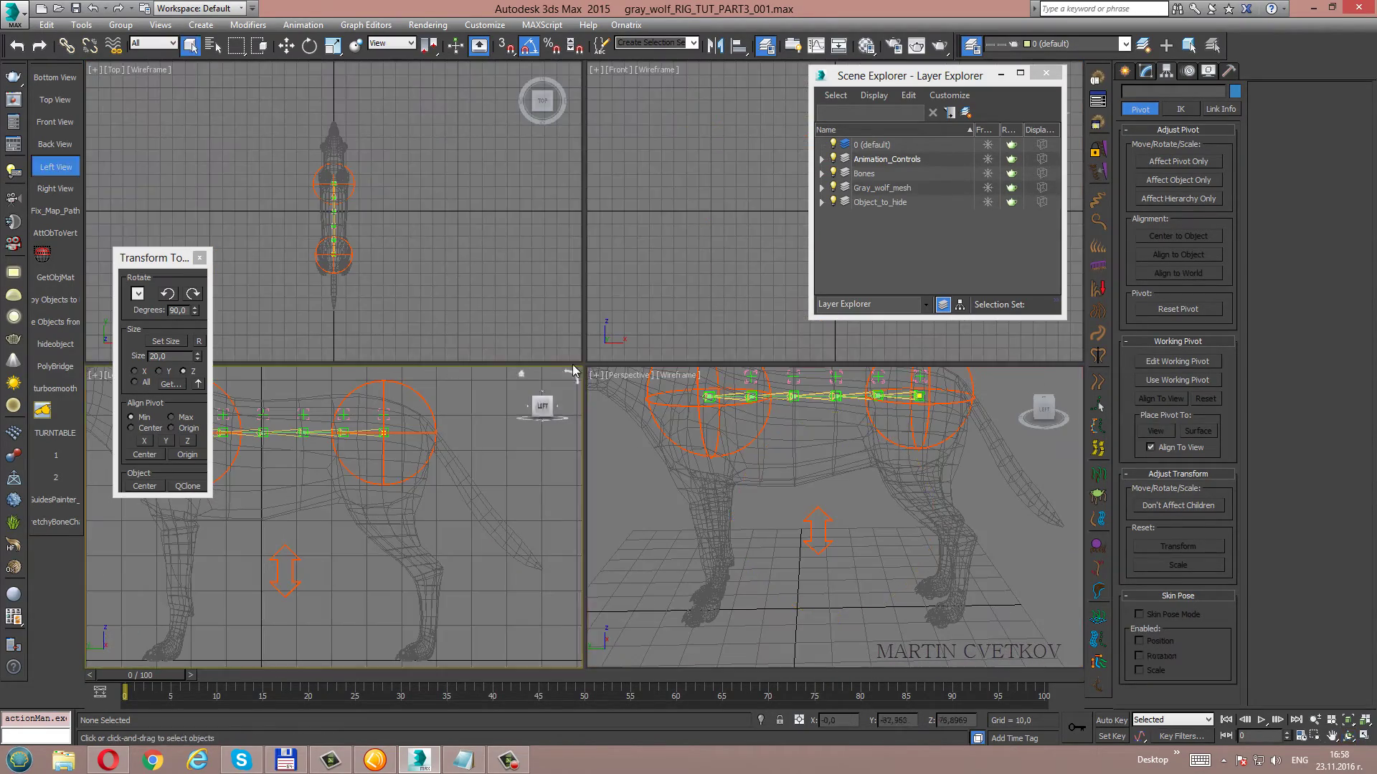
{"action": "left_click", "coordinate": [575, 369]}
{"action": "key", "text": "alt+w"}
{"action": "scroll", "coordinate": [610, 373], "scroll_direction": "down", "scroll_amount": 1}
{"action": "scroll", "coordinate": [606, 342], "scroll_direction": "down", "scroll_amount": 1}
{"action": "scroll", "coordinate": [559, 283], "scroll_direction": "down", "scroll_amount": 1}
{"action": "scroll", "coordinate": [606, 320], "scroll_direction": "down", "scroll_amount": 1}
Pick the Line spline tool and turn on grid-point snapping.
{"action": "left_click", "coordinate": [1125, 70]}
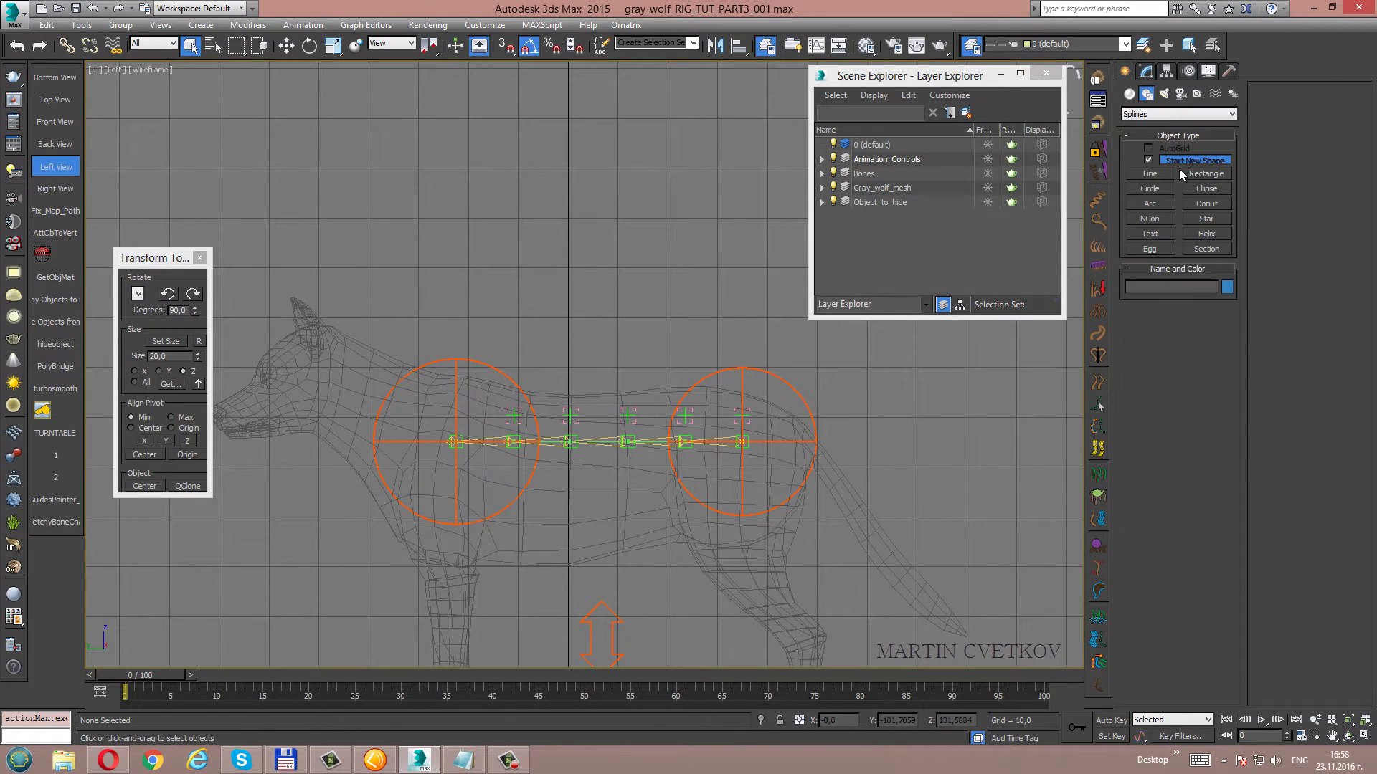
{"action": "left_click", "coordinate": [1150, 174]}
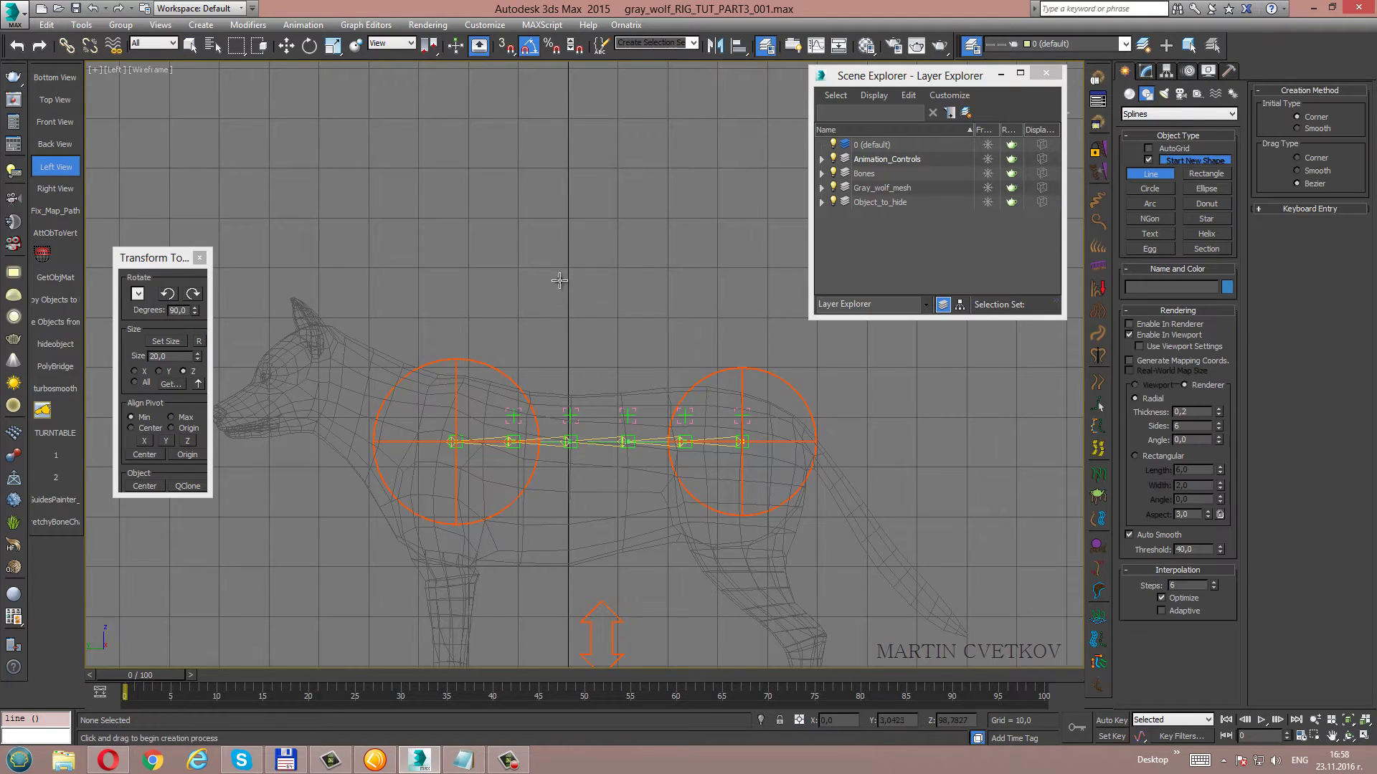
{"action": "middle_click_drag", "start_coordinate": [569, 274], "coordinate": [570, 297]}
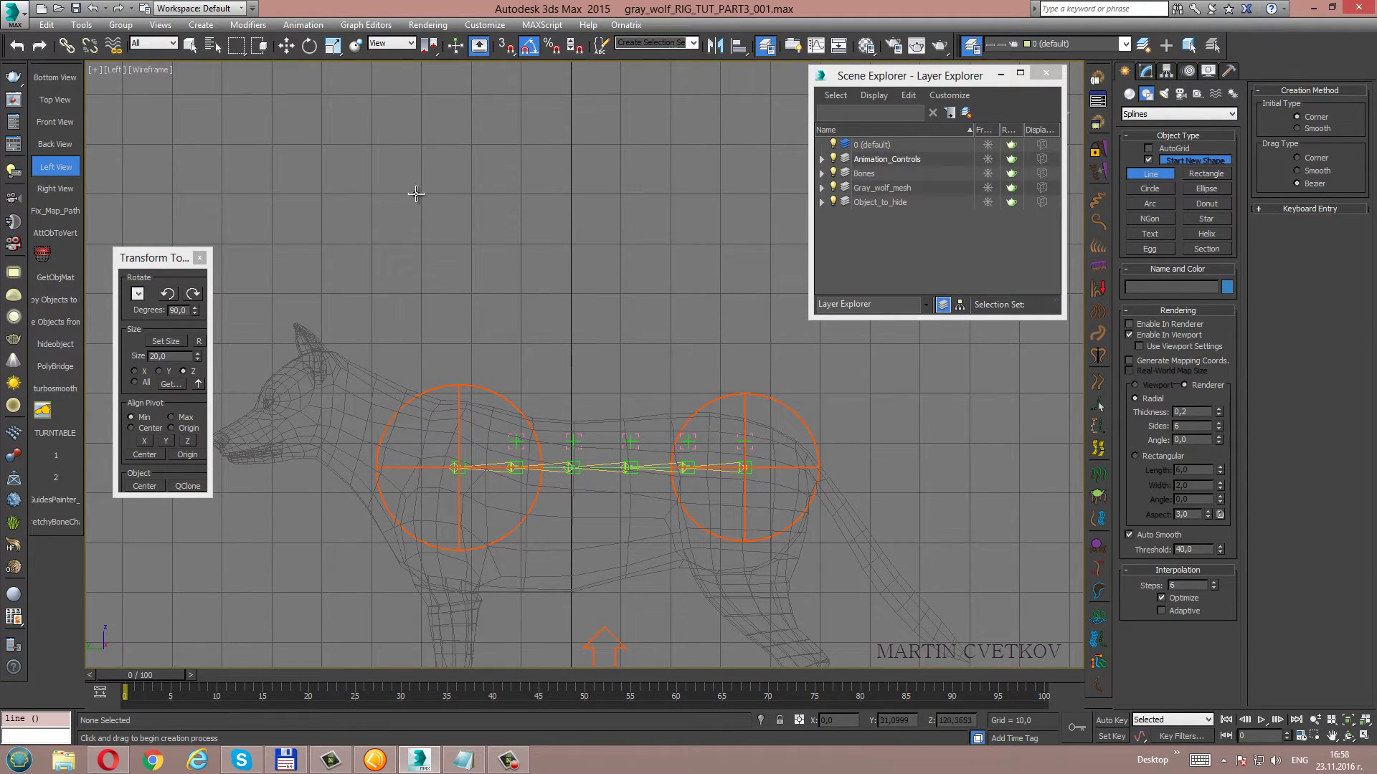
{"action": "left_click", "coordinate": [506, 54]}
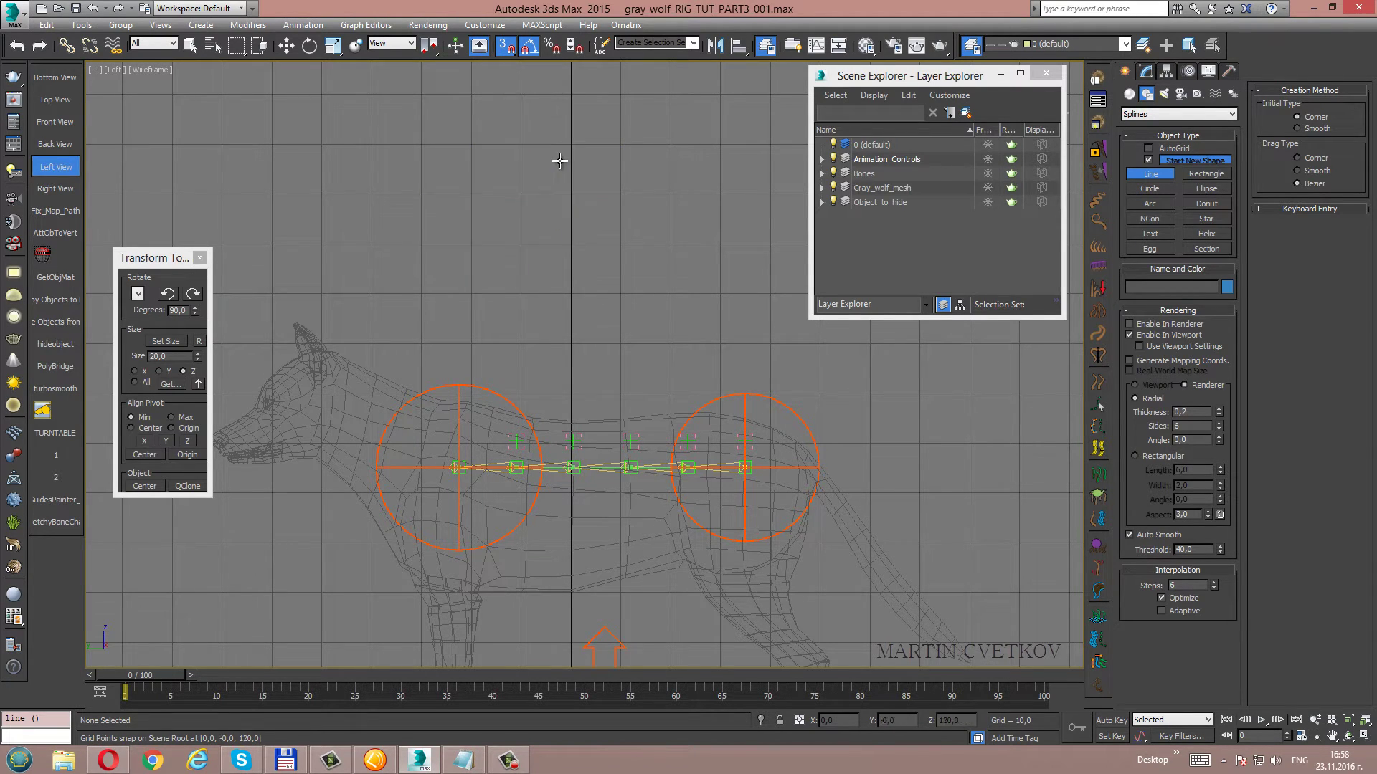
Draw a grid-snapped, closed, left-pointing arrow outline above the wolf's back.
{"action": "left_click", "coordinate": [521, 145]}
{"action": "left_click", "coordinate": [421, 195]}
{"action": "right_click", "coordinate": [424, 210]}
{"action": "left_click", "coordinate": [421, 243]}
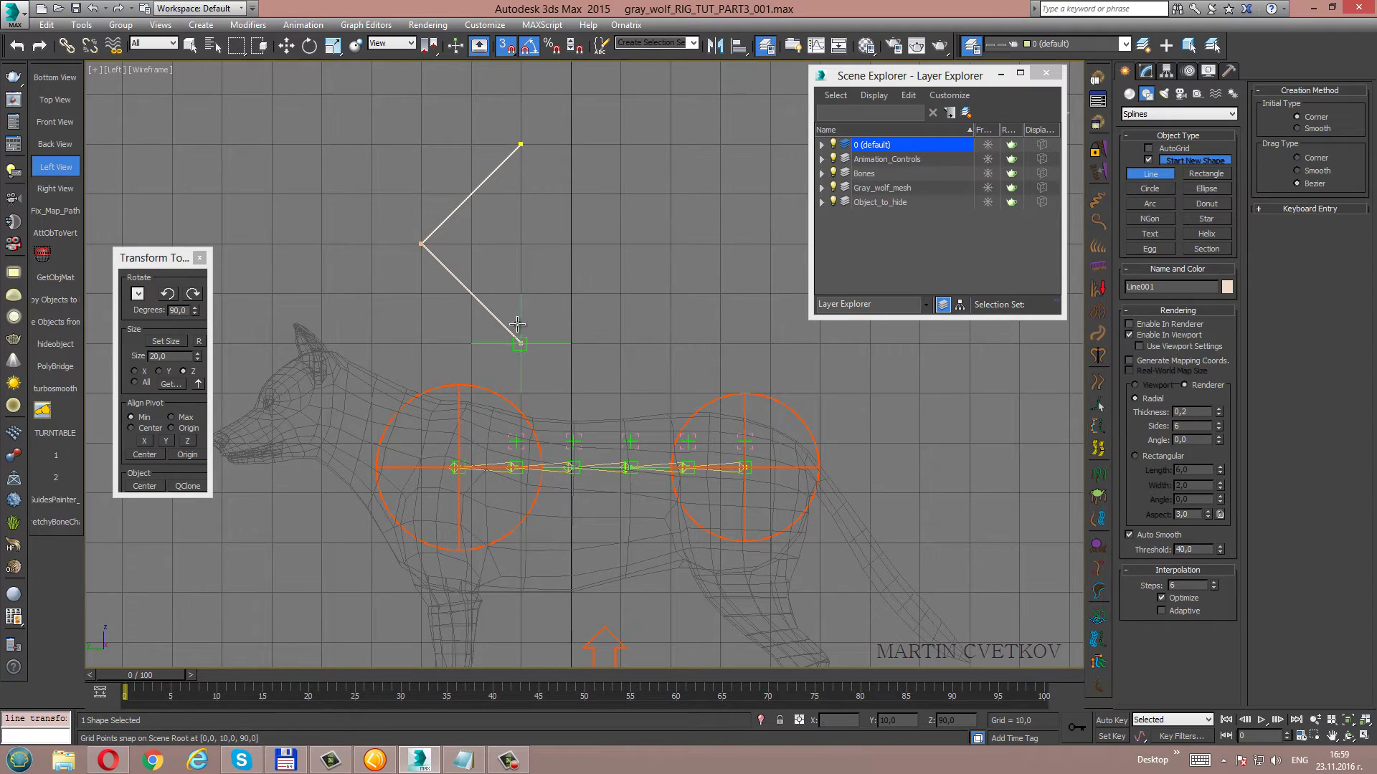
{"action": "left_click", "coordinate": [517, 320]}
{"action": "left_click", "coordinate": [518, 293]}
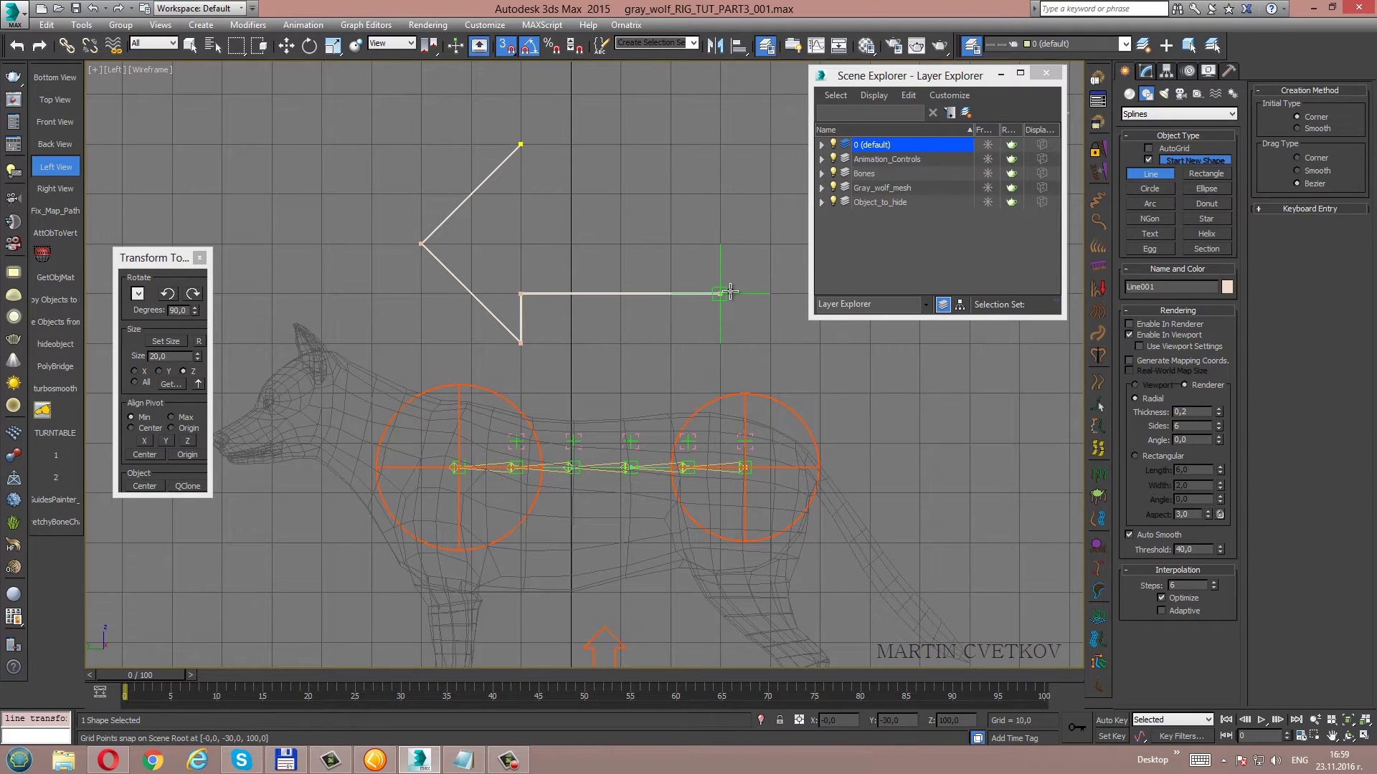
{"action": "left_click", "coordinate": [720, 293]}
{"action": "left_click", "coordinate": [720, 195]}
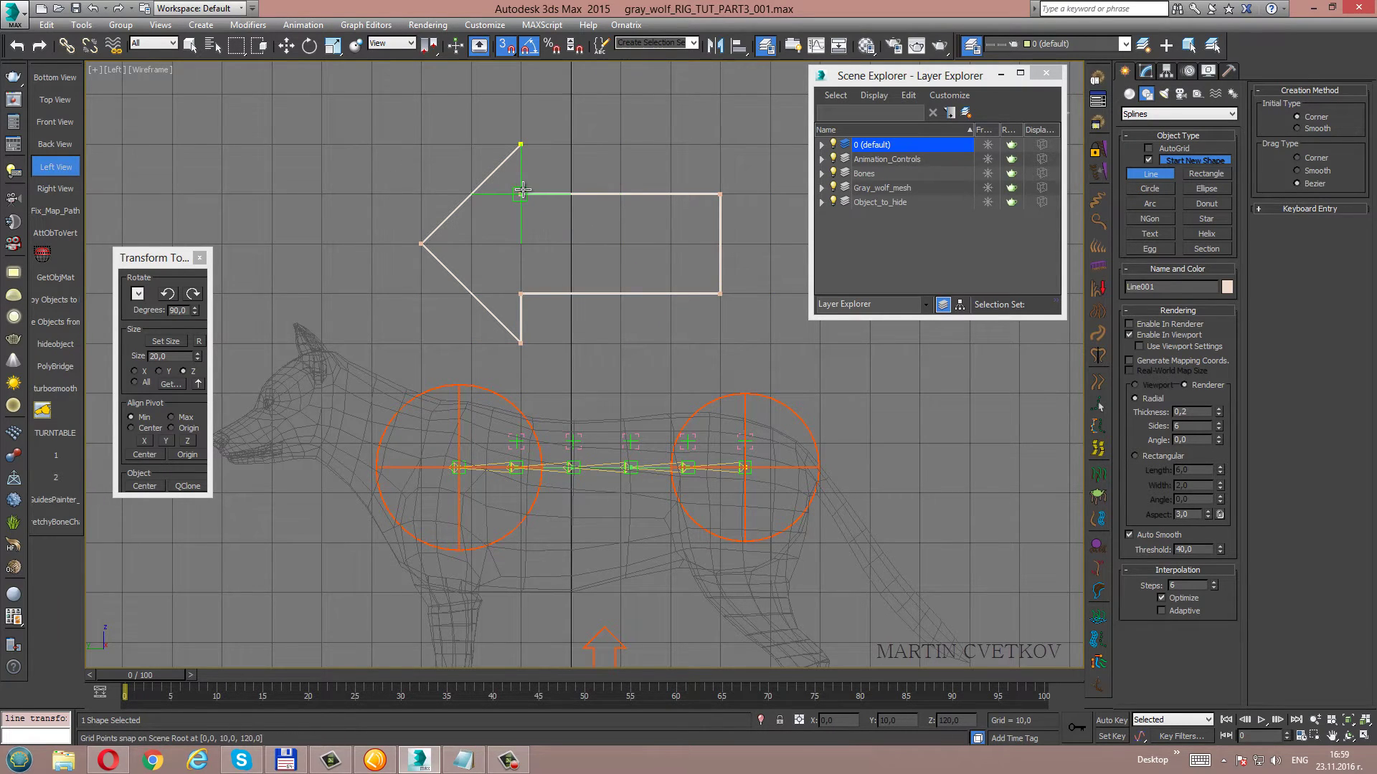
{"action": "left_click", "coordinate": [521, 195]}
{"action": "left_click", "coordinate": [519, 146]}
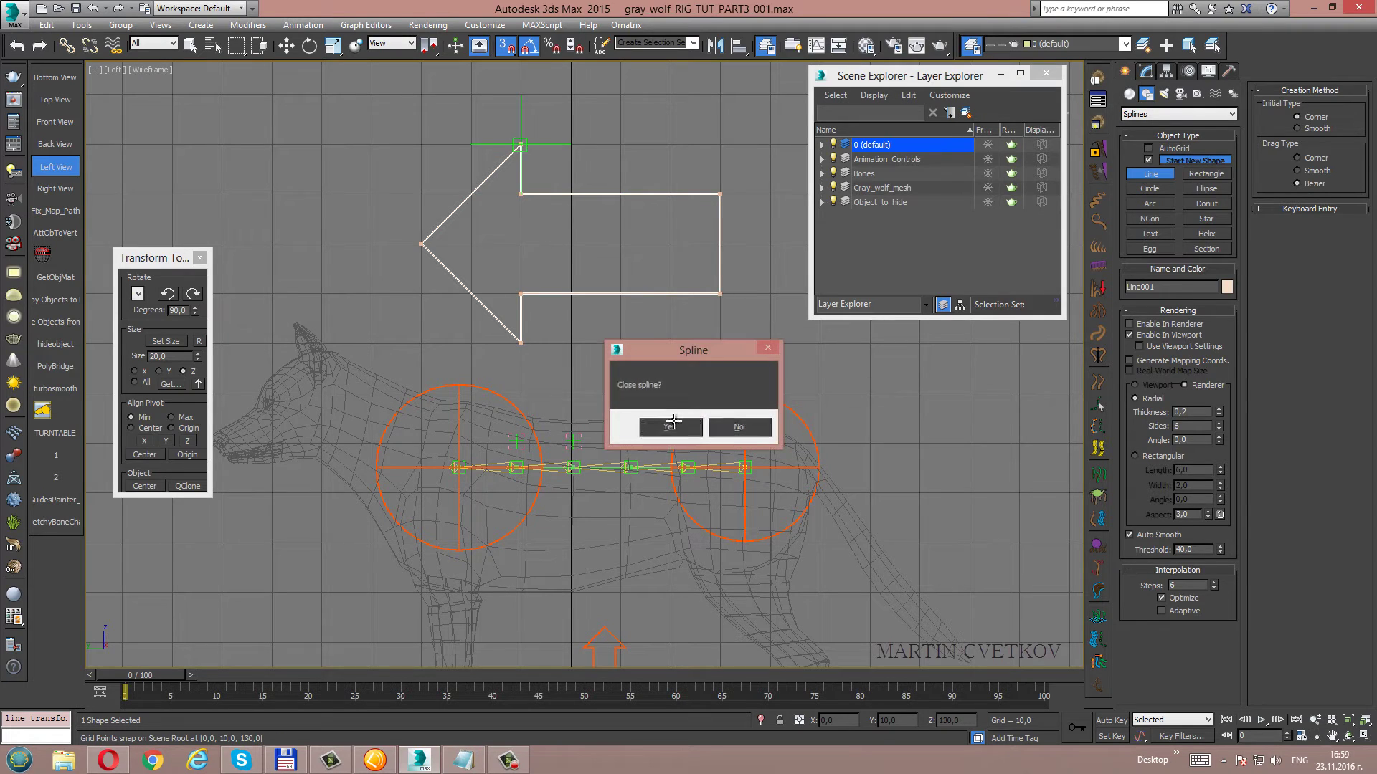
{"action": "left_click", "coordinate": [671, 422]}
{"action": "right_click", "coordinate": [558, 266]}
{"action": "mouse_move", "coordinate": [587, 407]}
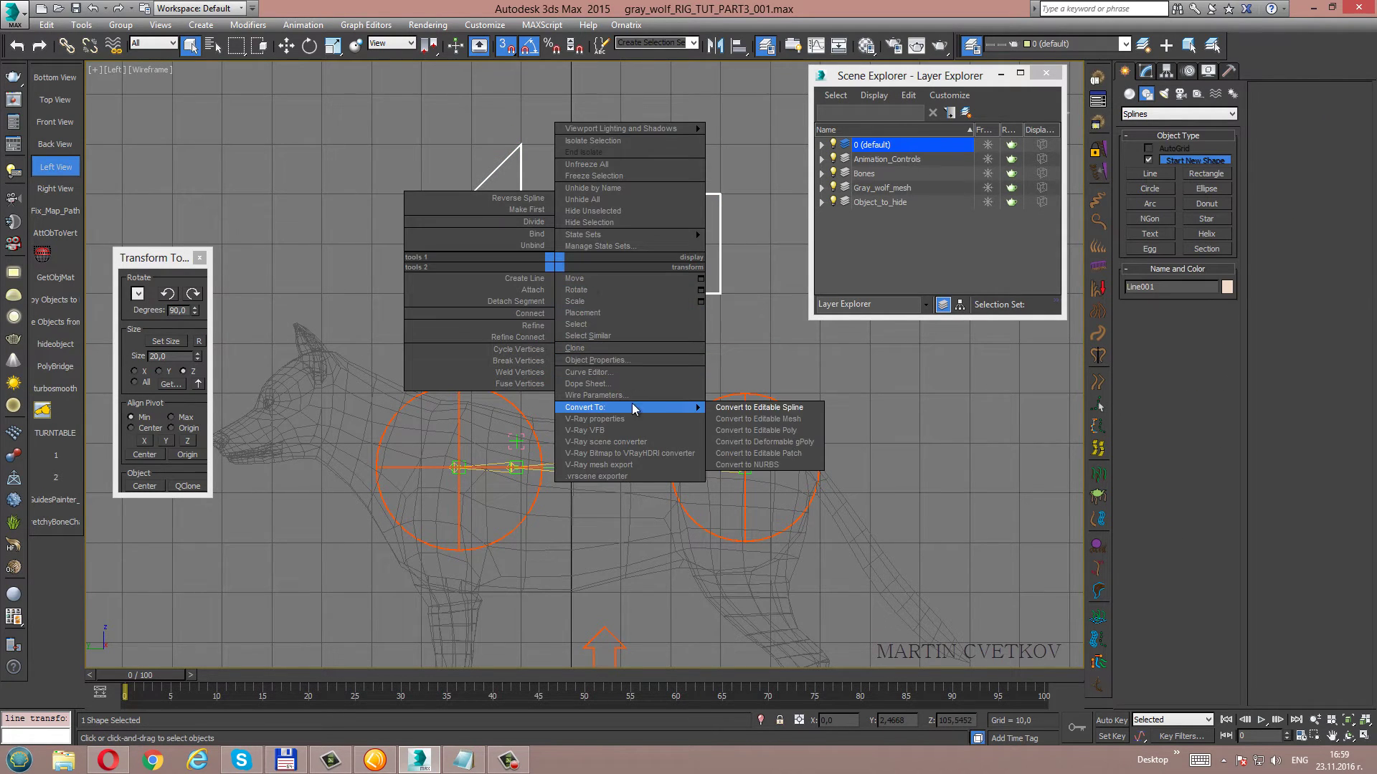
Convert the arrow to an Editable Spline and colour it orange.
{"action": "left_click", "coordinate": [789, 407]}
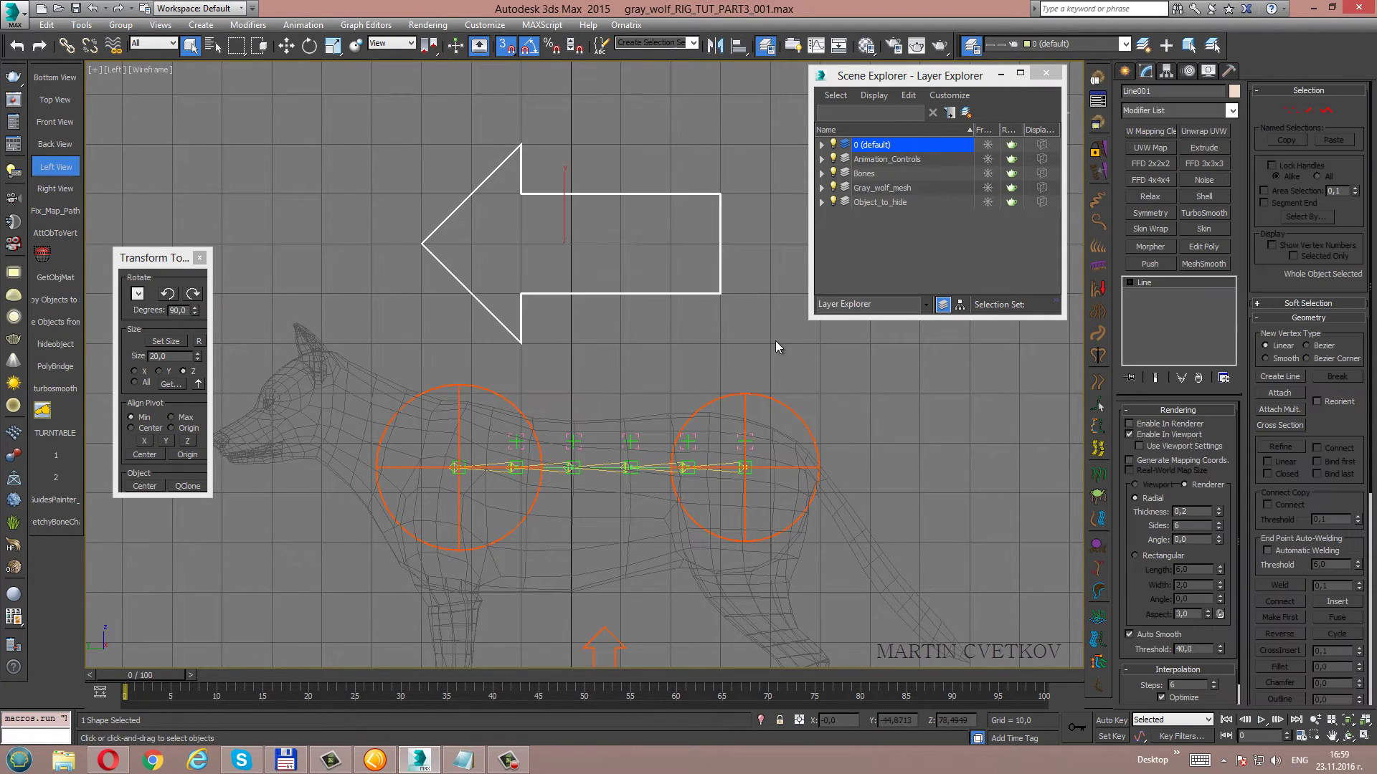
{"action": "left_click", "coordinate": [1235, 93]}
{"action": "left_click", "coordinate": [679, 330]}
{"action": "left_click", "coordinate": [880, 375]}
{"action": "middle_click_drag", "start_coordinate": [616, 251], "coordinate": [608, 259]}
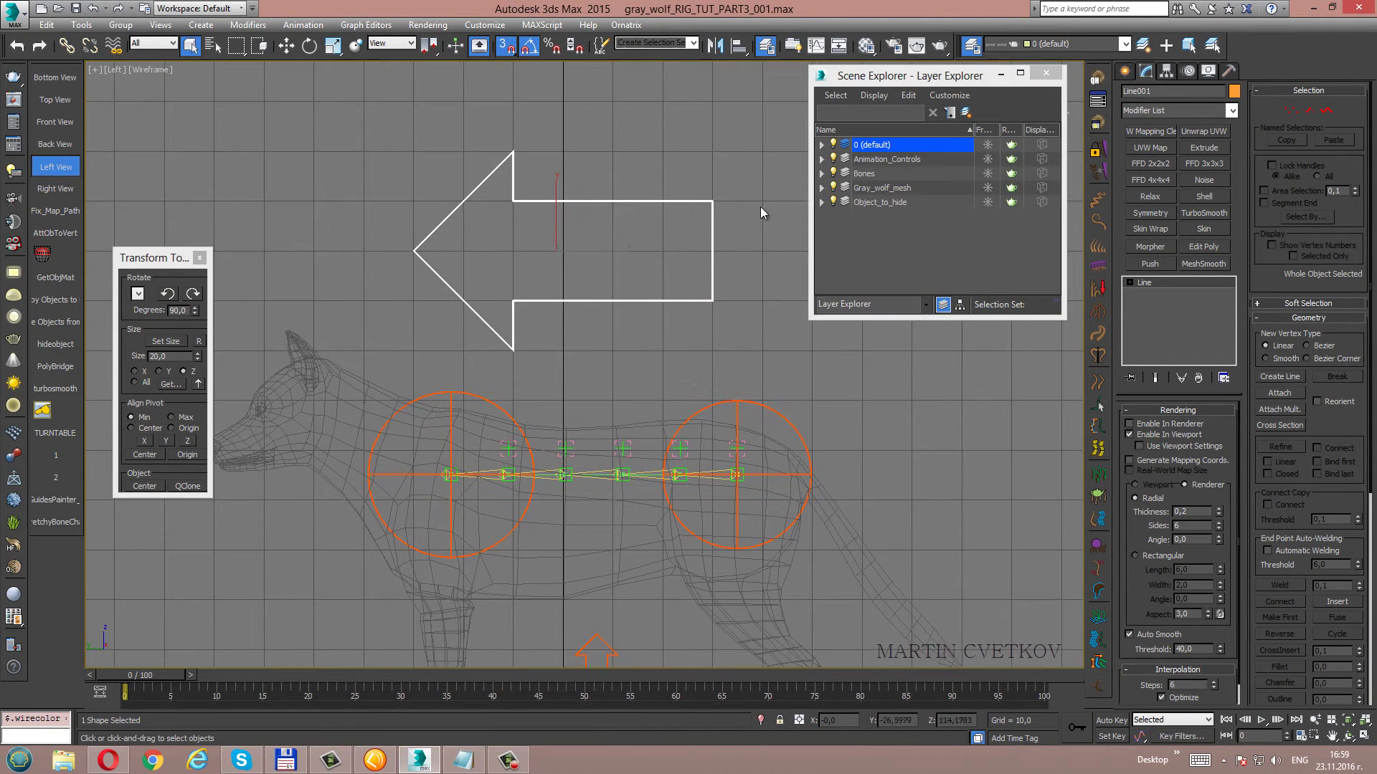
Copy 'Cs_COG' from the Notepad list and paste it as the arrow's name.
{"action": "left_click", "coordinate": [463, 761]}
{"action": "left_click_drag", "start_coordinate": [695, 386], "coordinate": [656, 386]}
{"action": "right_click", "coordinate": [667, 388]}
{"action": "left_click", "coordinate": [709, 436]}
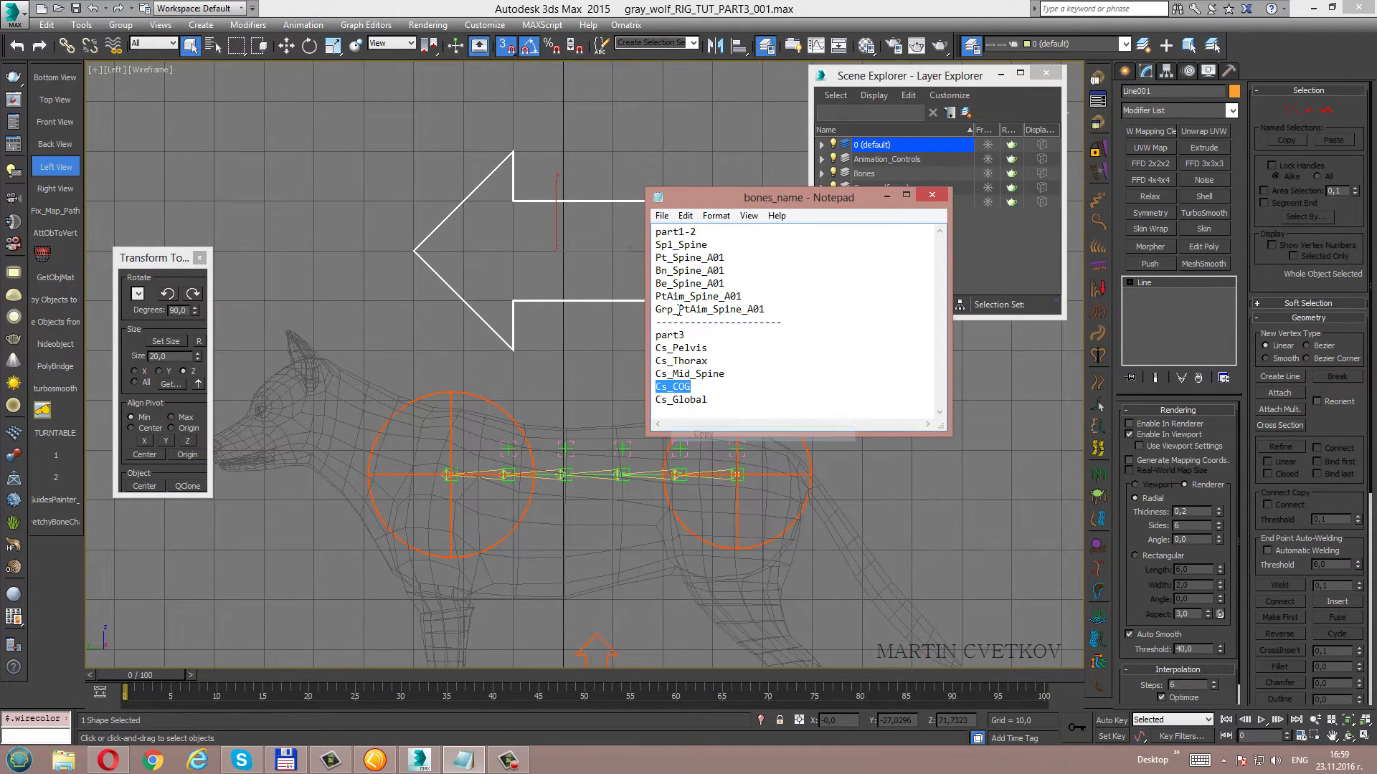
{"action": "left_click", "coordinate": [726, 17]}
{"action": "left_click", "coordinate": [1163, 91]}
{"action": "right_click", "coordinate": [1128, 92]}
{"action": "left_click", "coordinate": [1176, 147]}
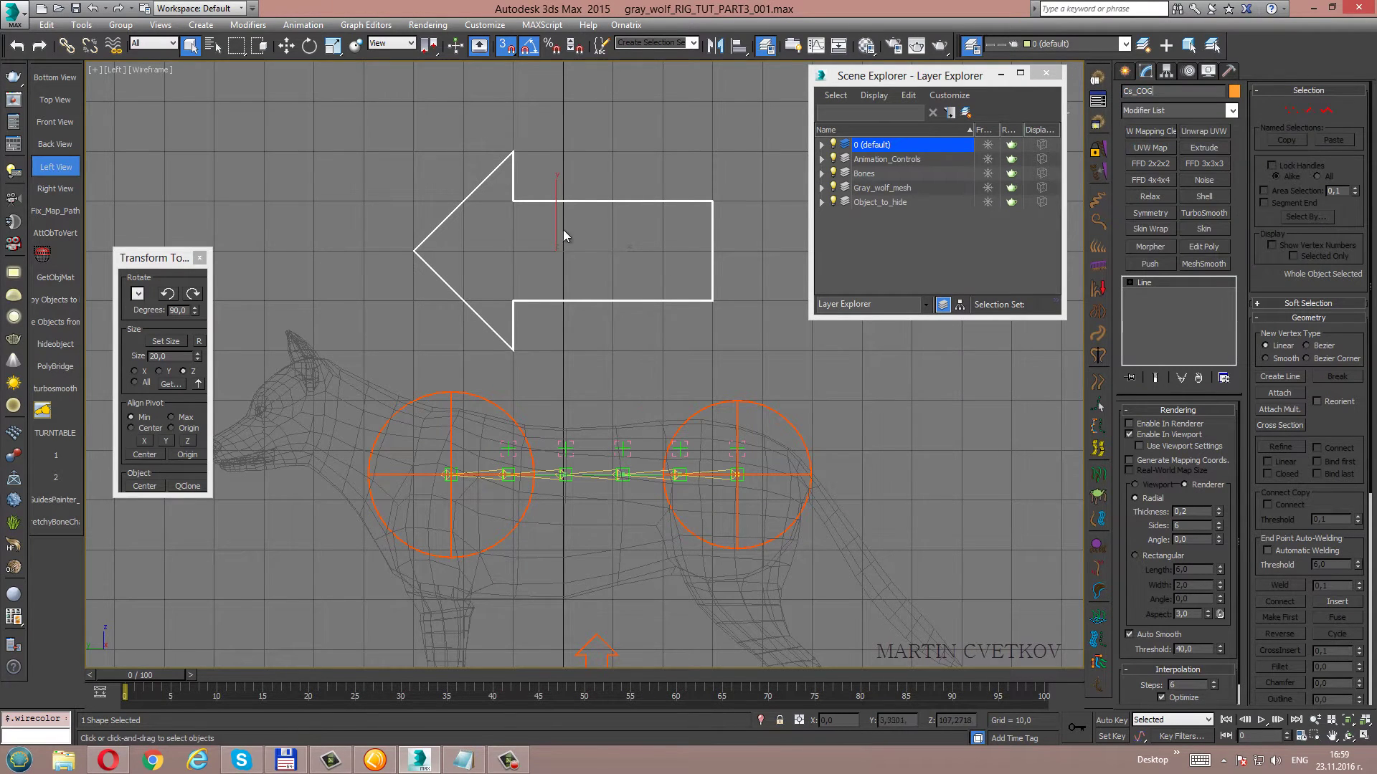
{"action": "middle_click_drag", "start_coordinate": [562, 229], "coordinate": [580, 202]}
{"action": "middle_click_drag", "start_coordinate": [628, 271], "coordinate": [615, 253]}
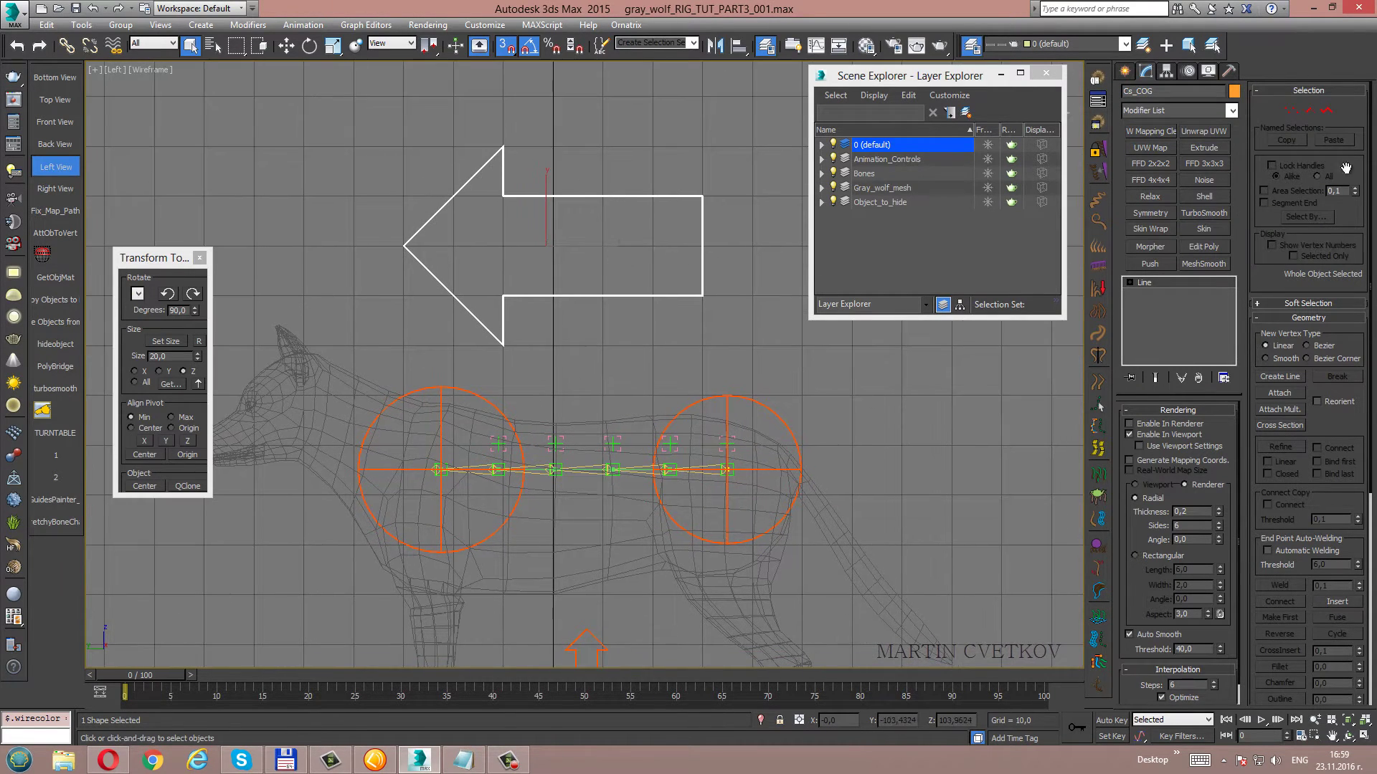
Scale all seven arrow vertices to about 30% and pull the tail-end vertices in.
{"action": "left_click", "coordinate": [1293, 115]}
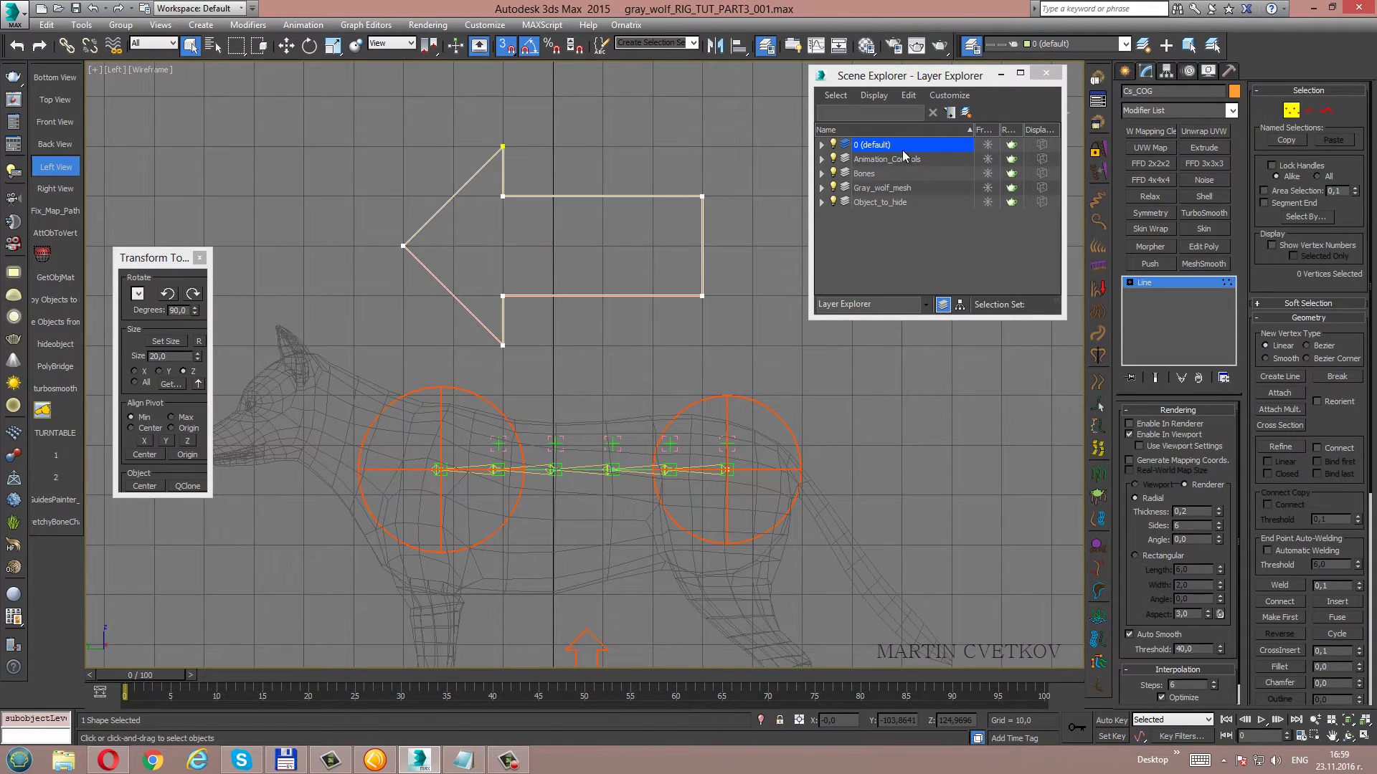
{"action": "left_click_drag", "start_coordinate": [385, 137], "coordinate": [756, 418]}
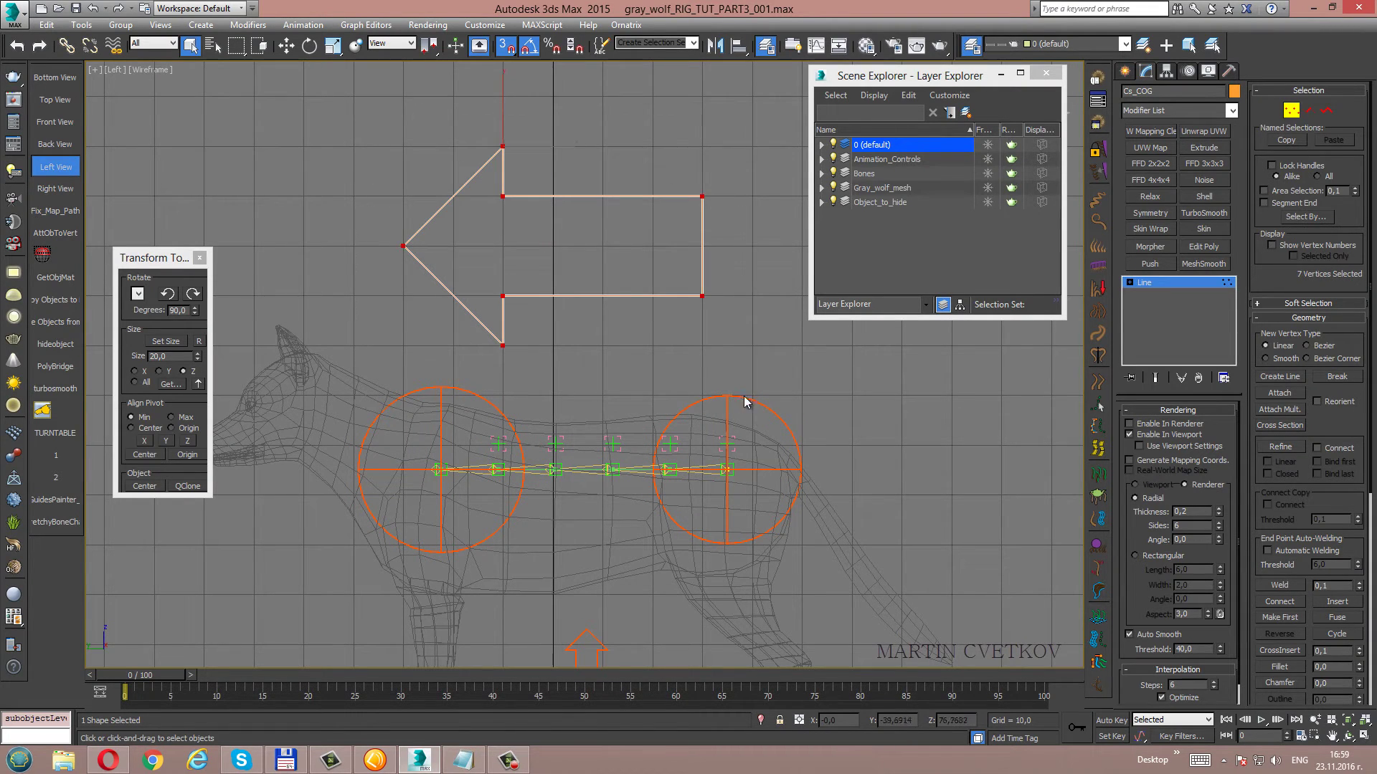
{"action": "left_click", "coordinate": [332, 46]}
{"action": "right_click", "coordinate": [332, 46]}
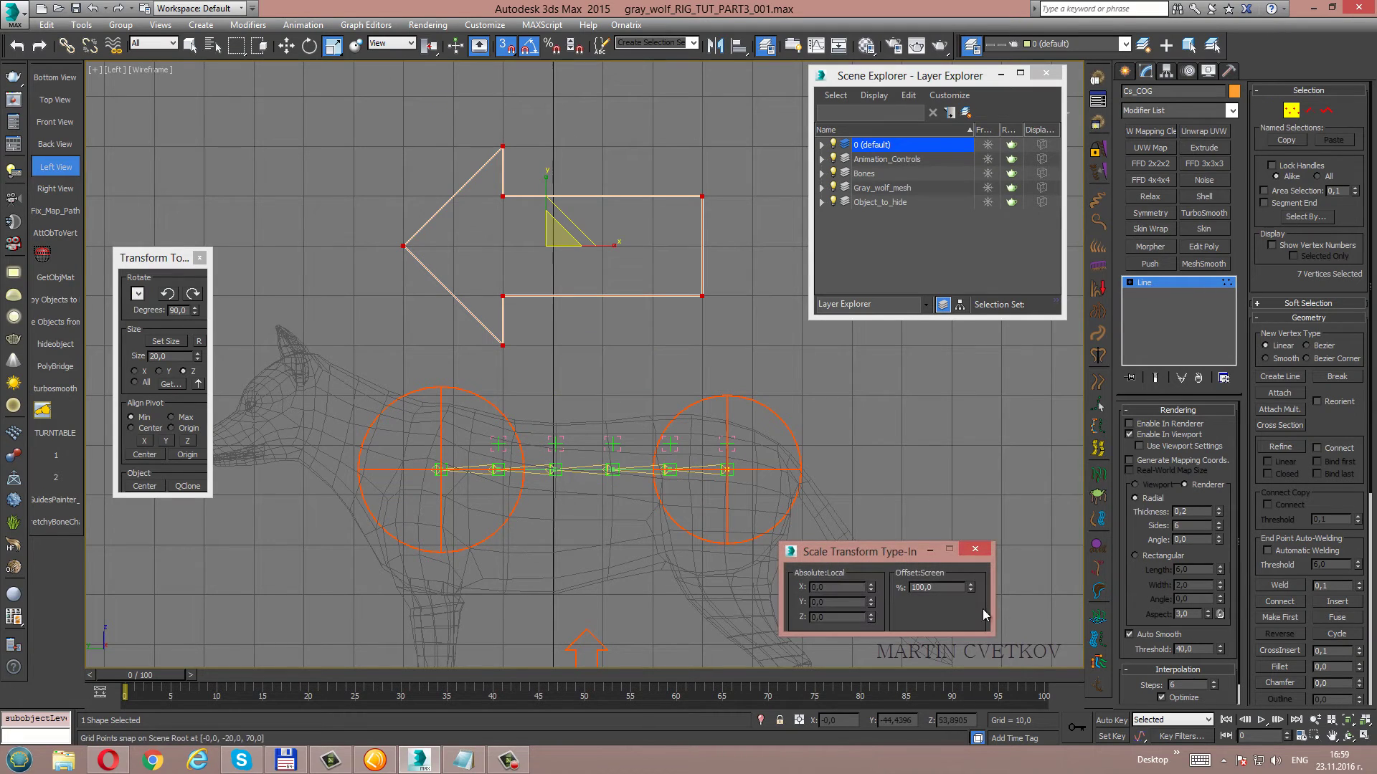
{"action": "left_click_drag", "start_coordinate": [971, 591], "coordinate": [949, 322]}
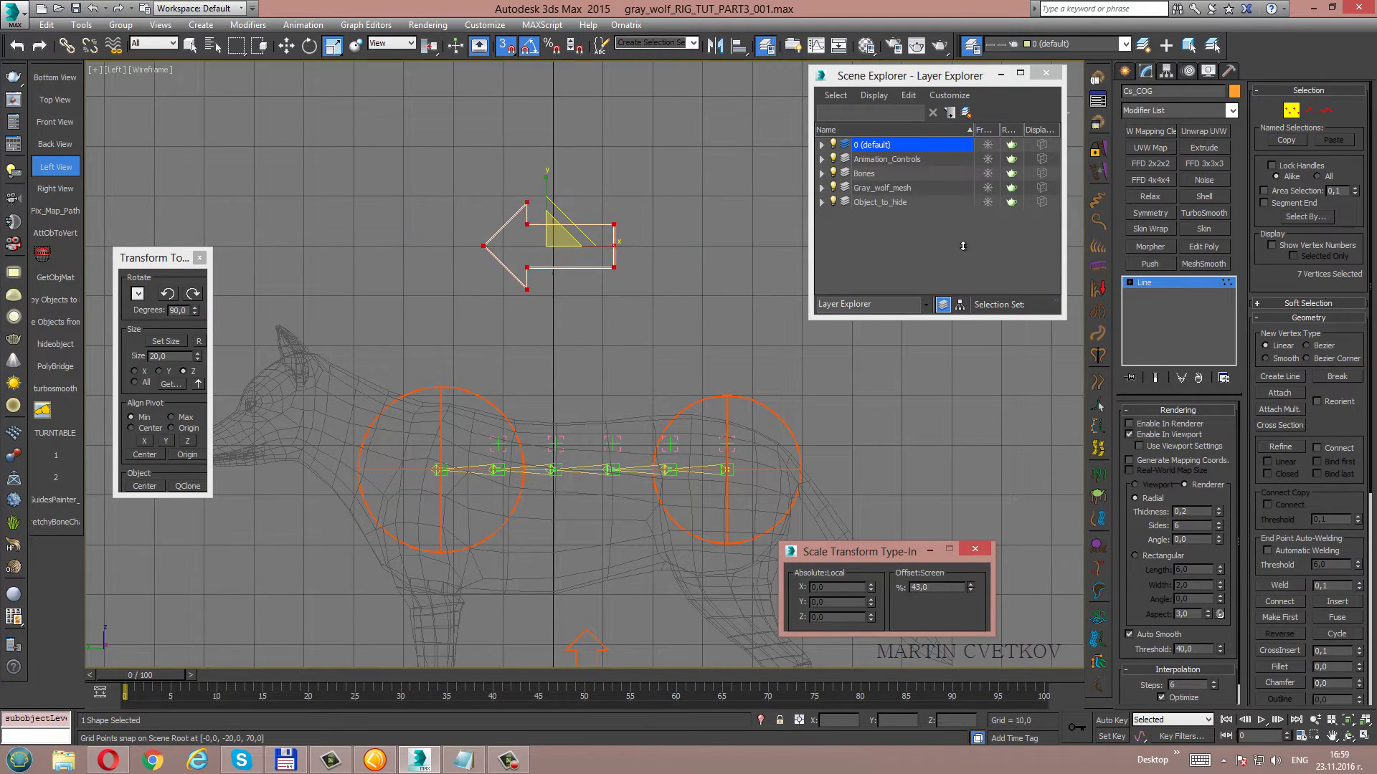
{"action": "left_click_drag", "start_coordinate": [949, 322], "coordinate": [936, 223]}
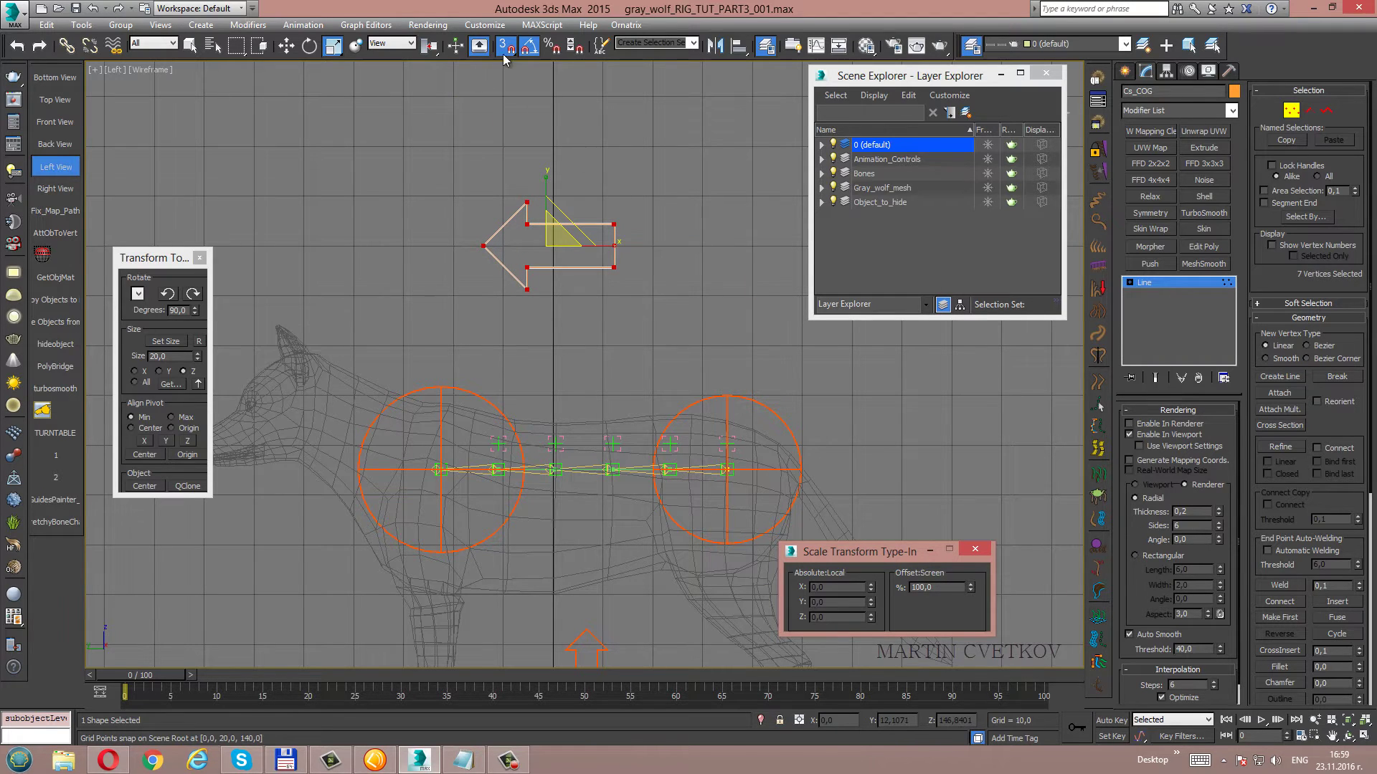
{"action": "mouse_move", "coordinate": [651, 169]}
{"action": "left_mouse_down"}
{"action": "mouse_move", "coordinate": [603, 272]}
{"action": "mouse_move", "coordinate": [645, 280]}
{"action": "mouse_move", "coordinate": [627, 280]}
{"action": "left_mouse_up"}
{"action": "scroll", "coordinate": [618, 267], "scroll_direction": "up", "scroll_amount": 2}
{"action": "key", "text": "w"}
{"action": "left_click", "coordinate": [1291, 110]}
{"action": "scroll", "coordinate": [610, 410], "scroll_direction": "up", "scroll_amount": 1}
{"action": "scroll", "coordinate": [604, 296], "scroll_direction": "down", "scroll_amount": 2}
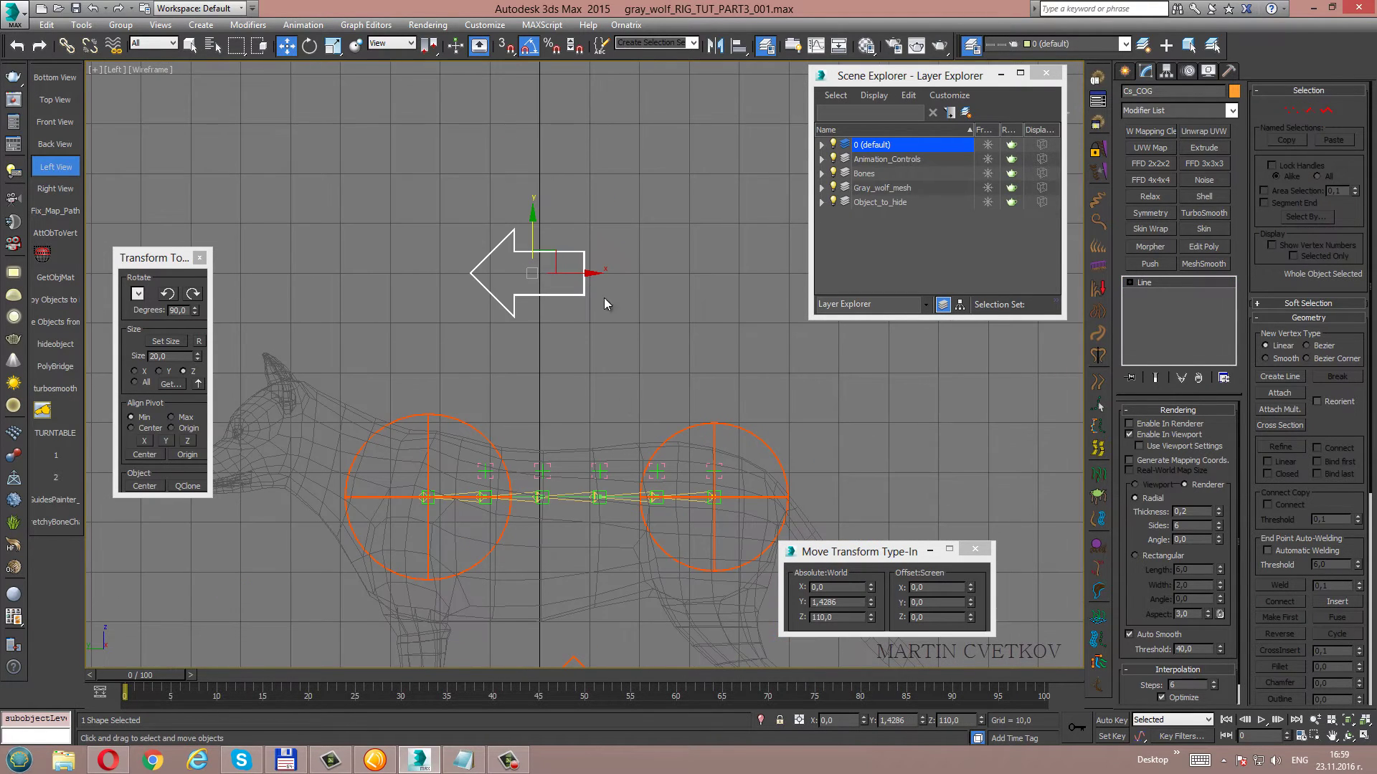
Lower the Cs_COG arrow to sit just above the wolf's shoulders.
{"action": "left_click_drag", "start_coordinate": [555, 251], "coordinate": [575, 297]}
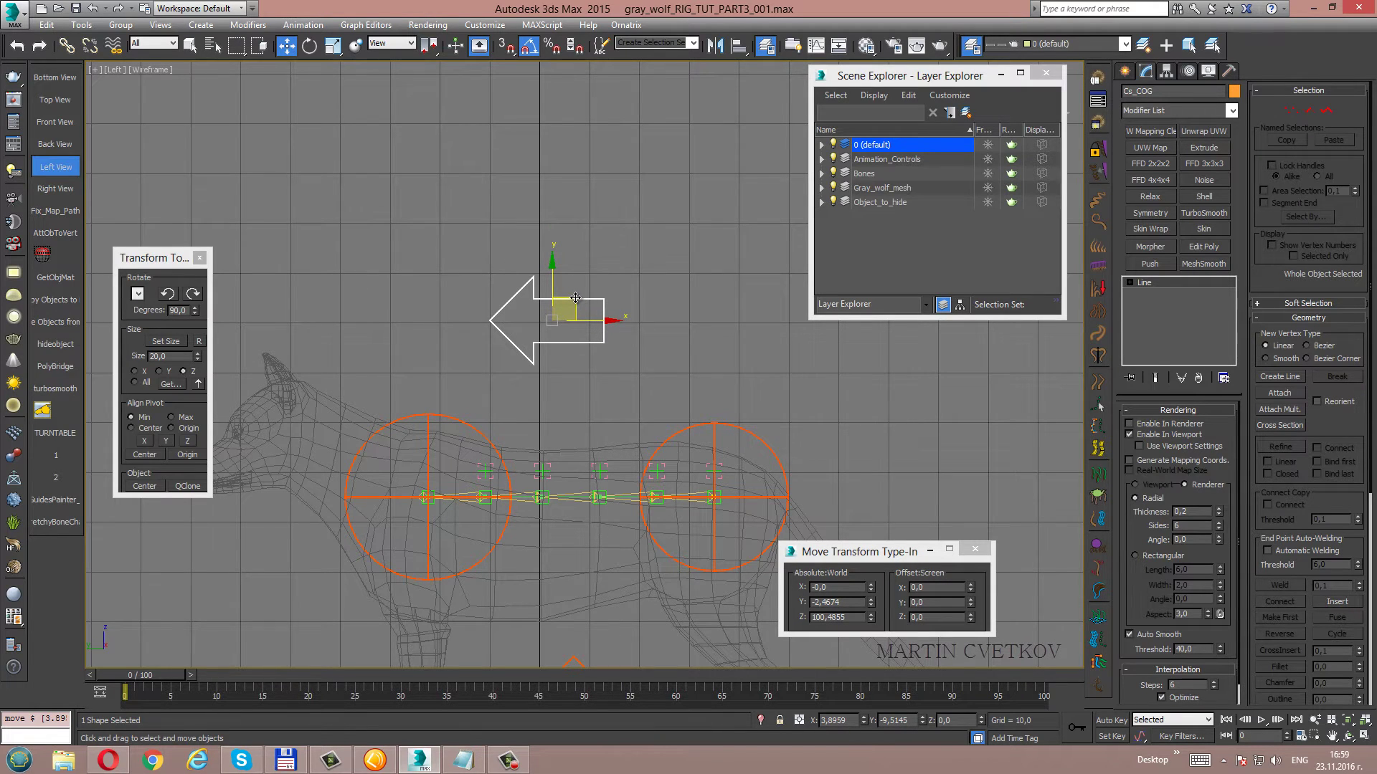
{"action": "left_click_drag", "start_coordinate": [576, 298], "coordinate": [576, 302]}
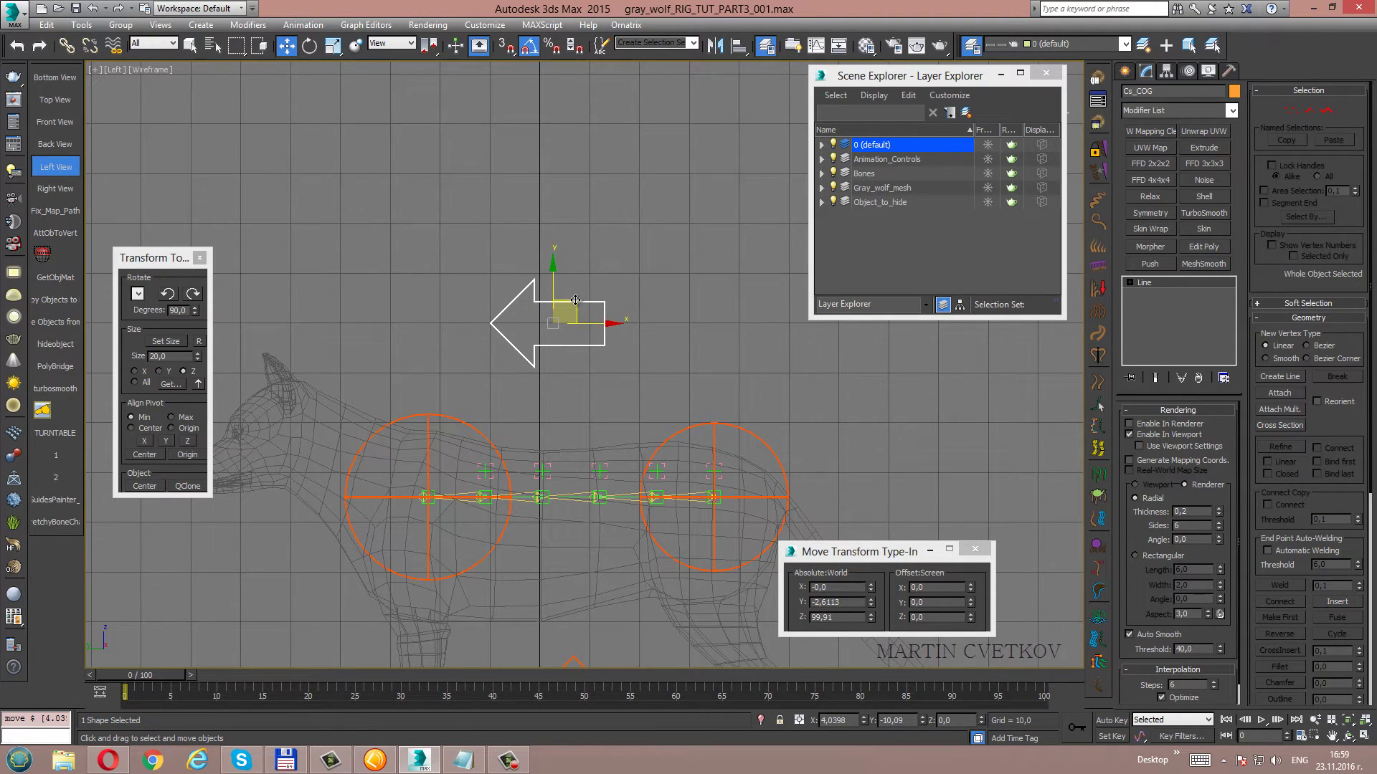
{"action": "left_click_drag", "start_coordinate": [575, 301], "coordinate": [611, 300]}
{"action": "middle_click_drag", "start_coordinate": [609, 302], "coordinate": [575, 282]}
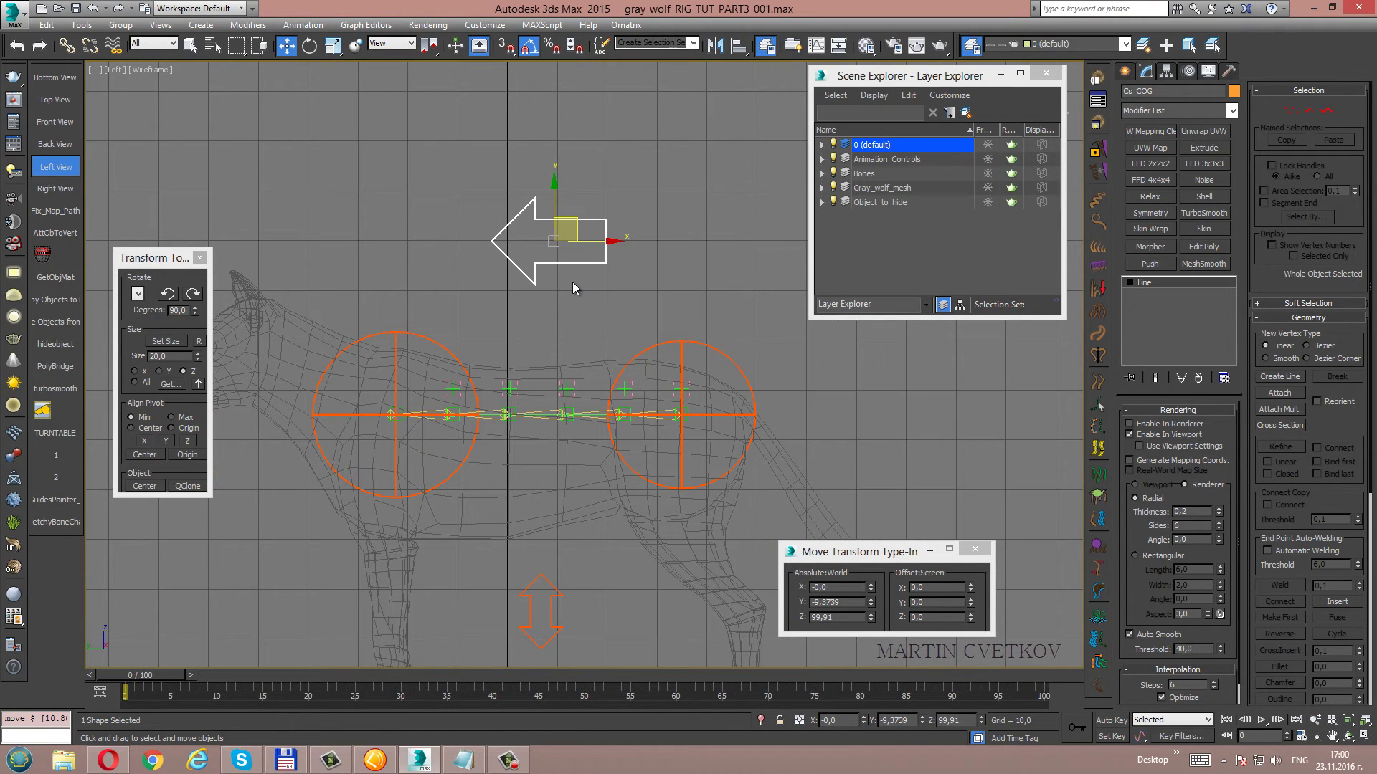
Add Cs_COG to the Animation_Controls layer in Scene Explorer.
{"action": "right_click", "coordinate": [880, 148]}
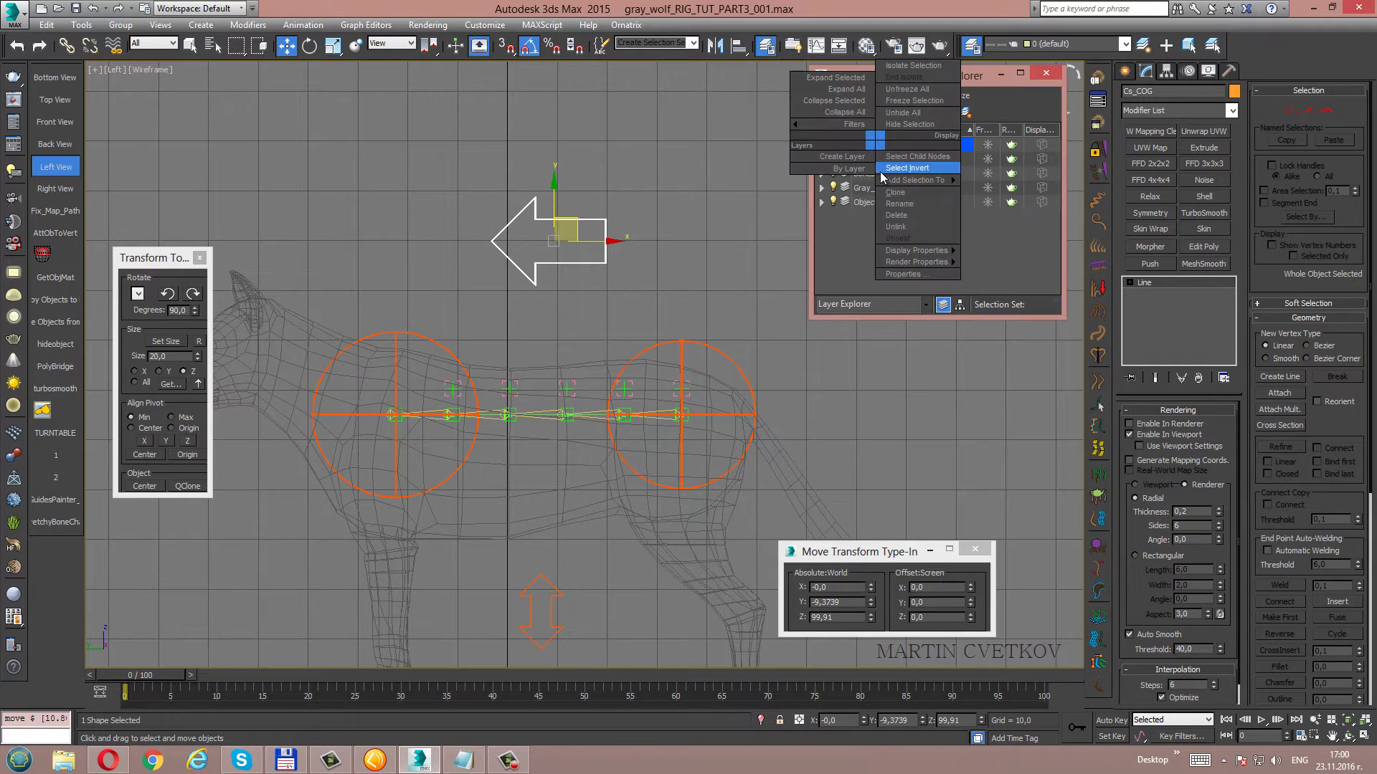
{"action": "left_click", "coordinate": [973, 78]}
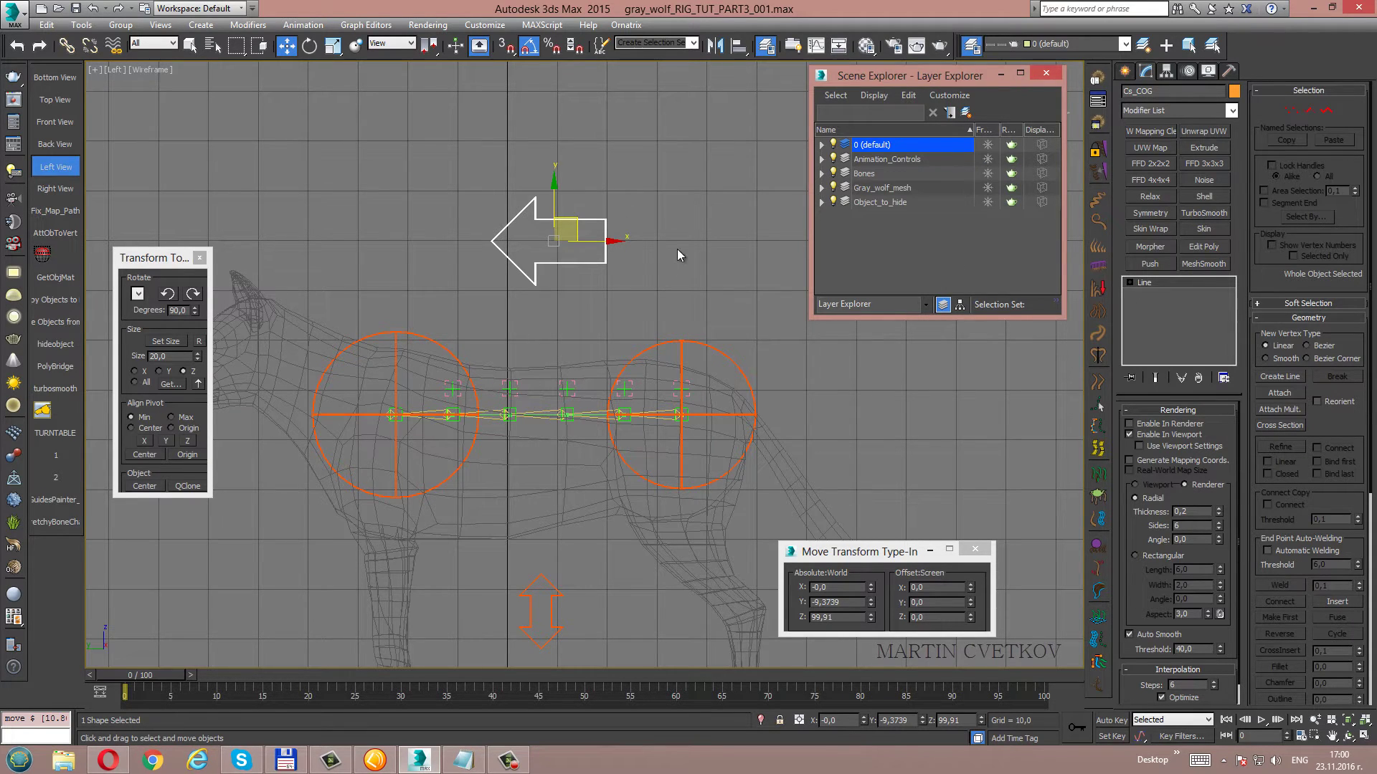
{"action": "middle_click_drag", "start_coordinate": [652, 231], "coordinate": [651, 236]}
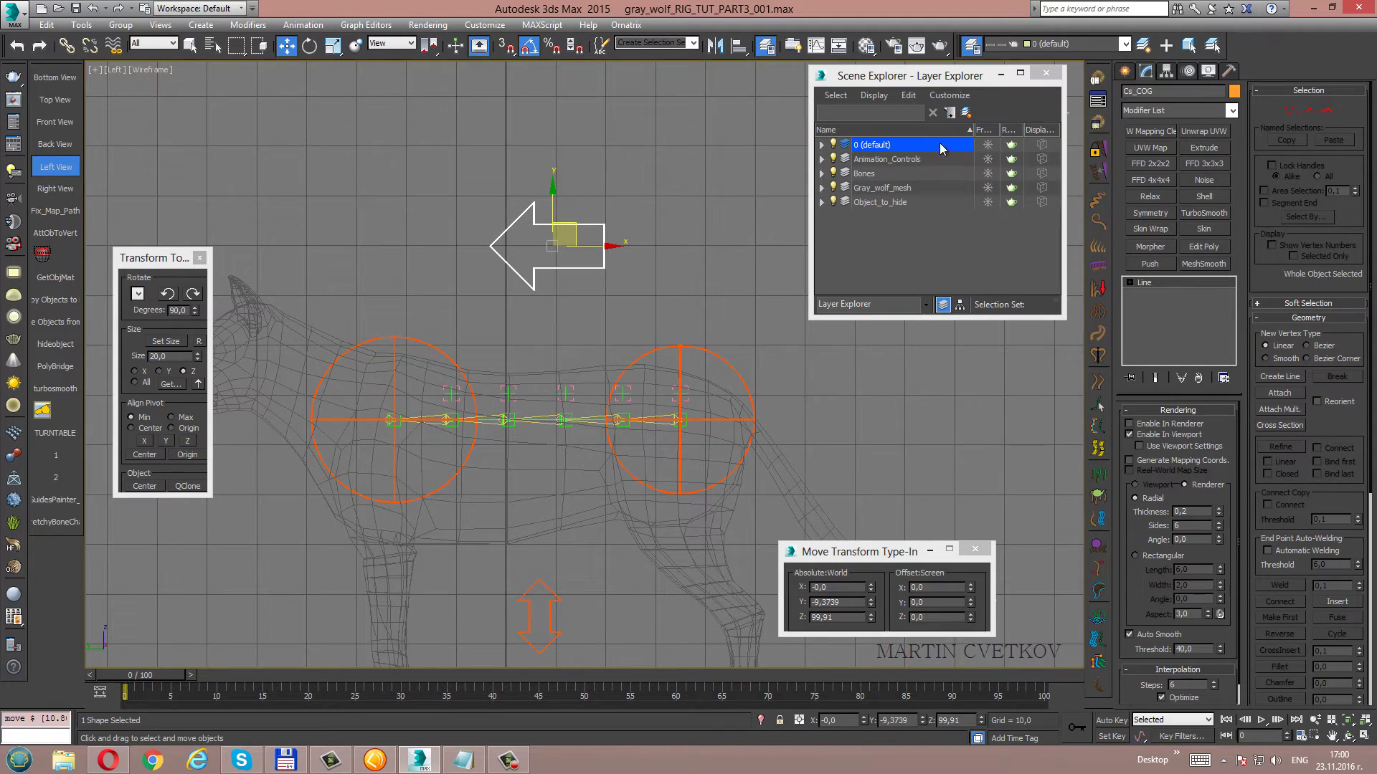
{"action": "right_click", "coordinate": [892, 151]}
{"action": "mouse_move", "coordinate": [928, 181]}
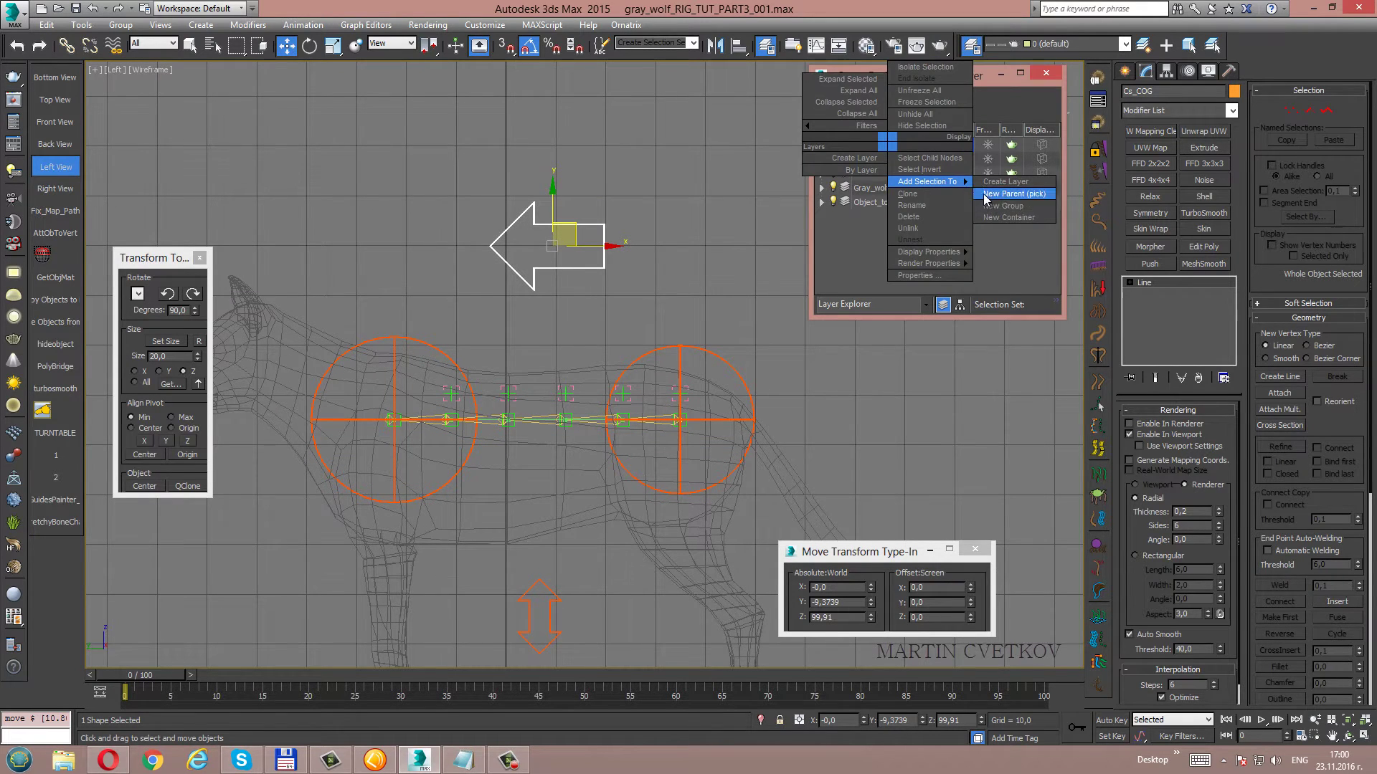
{"action": "left_click", "coordinate": [985, 193]}
{"action": "left_click", "coordinate": [885, 161]}
Enlarge the explorer and expand Animation_Controls to check its four spine controls.
{"action": "left_click_drag", "start_coordinate": [882, 315], "coordinate": [893, 407]}
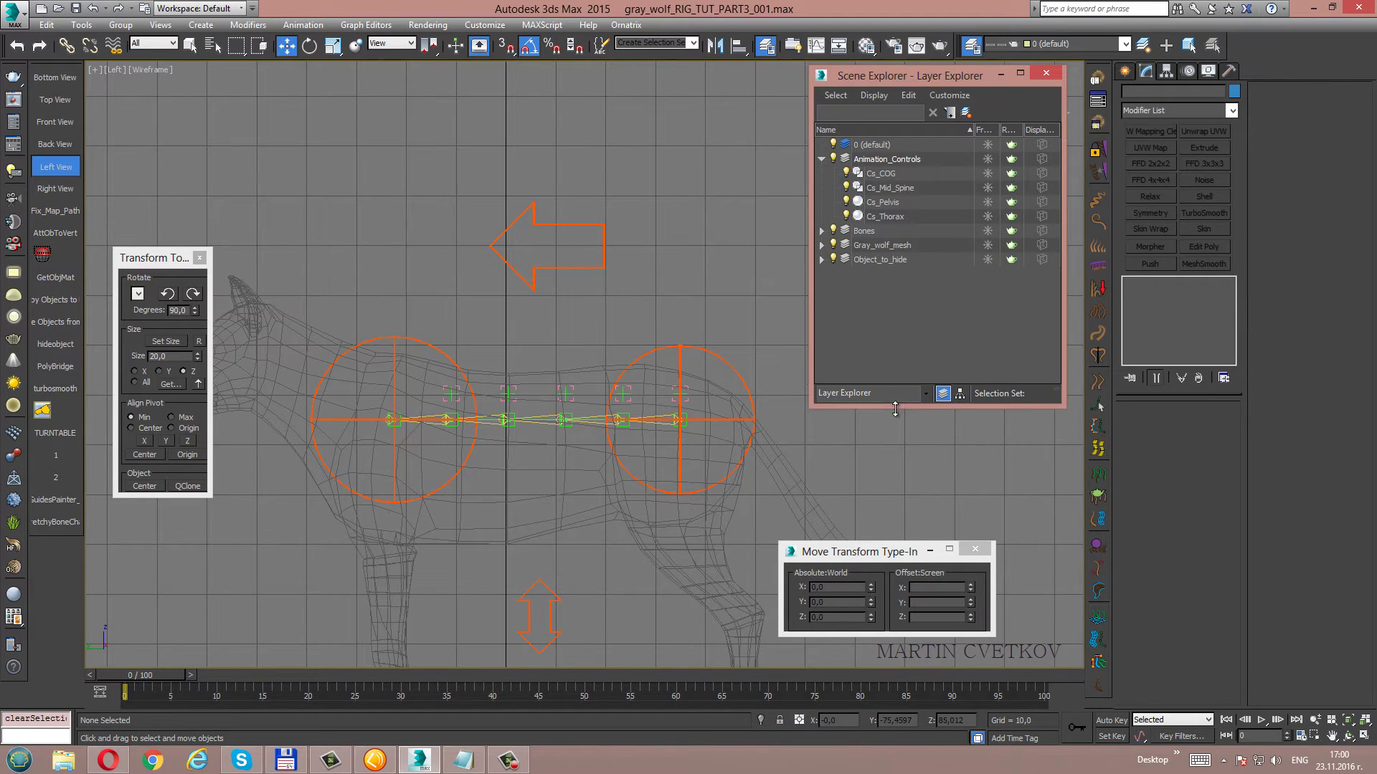
{"action": "middle_click_drag", "start_coordinate": [560, 286], "coordinate": [553, 258]}
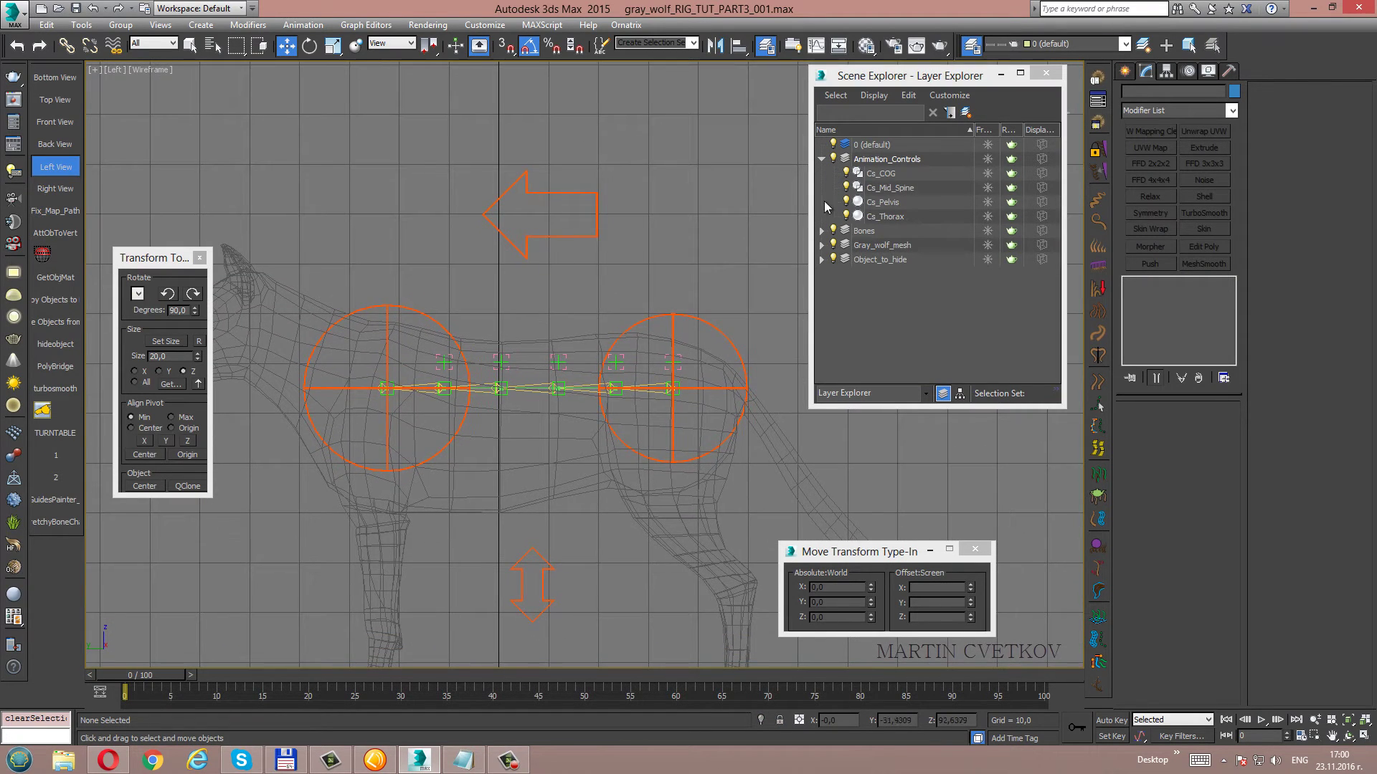
{"action": "left_click", "coordinate": [836, 160]}
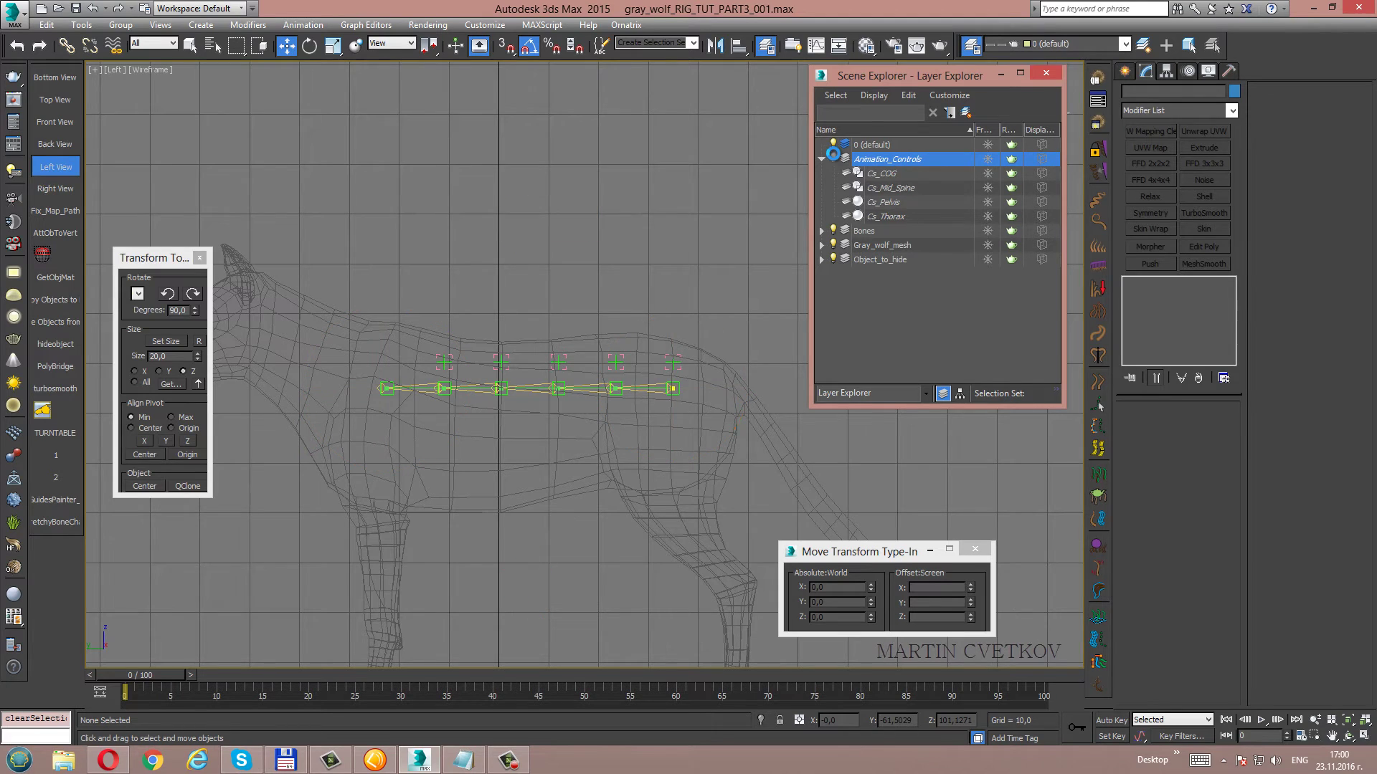
{"action": "left_click", "coordinate": [825, 158]}
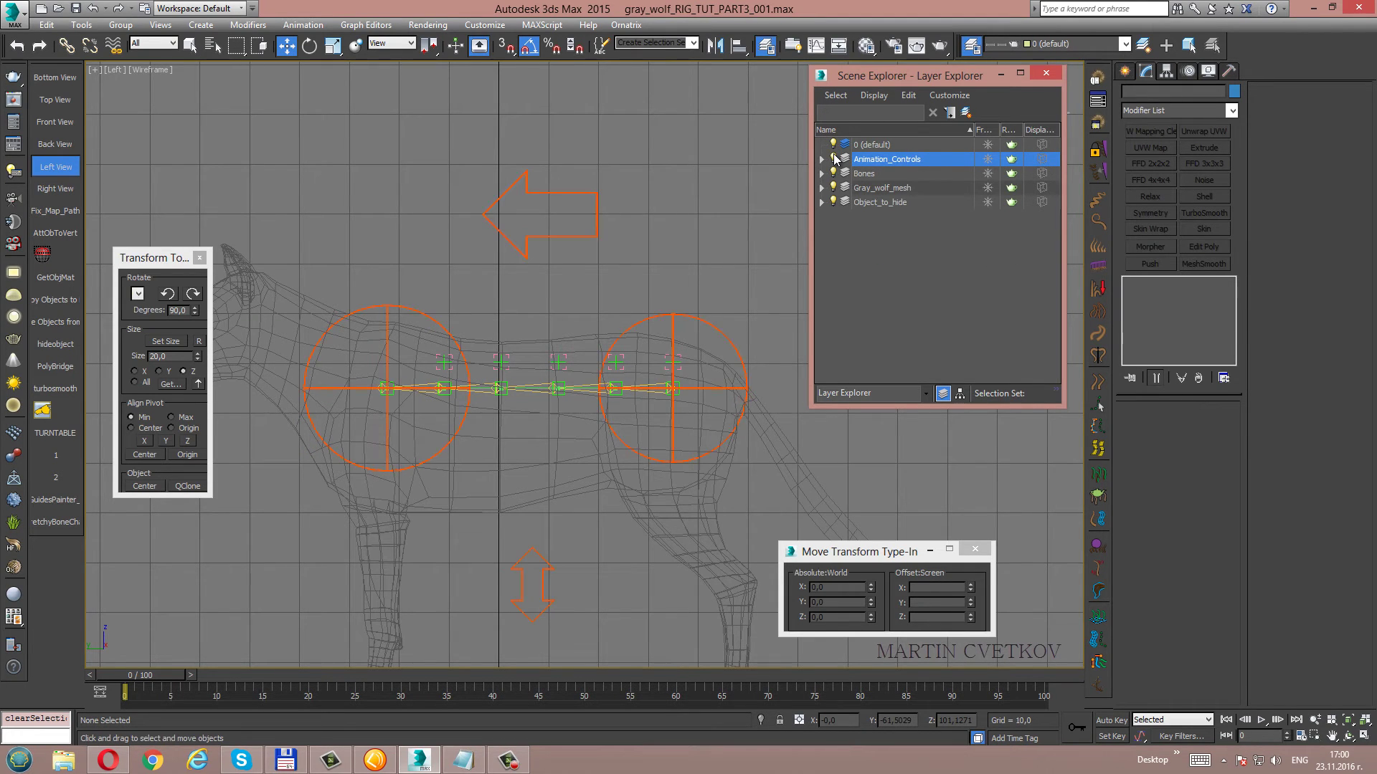
{"action": "double_click", "coordinate": [836, 160]}
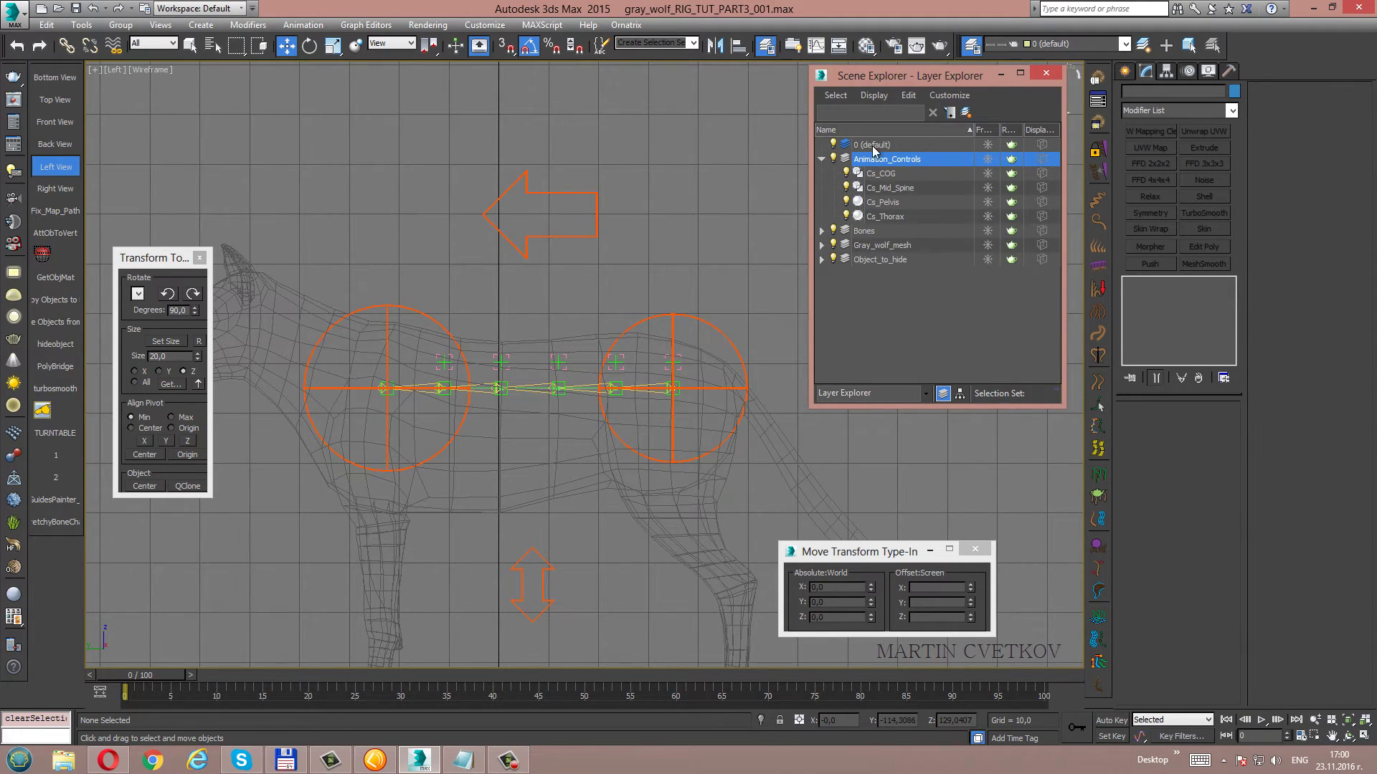
{"action": "left_click", "coordinate": [823, 157]}
Close the layer explorer, select Cs_COG and turn on Affect Pivot Only.
{"action": "left_click", "coordinate": [1045, 75]}
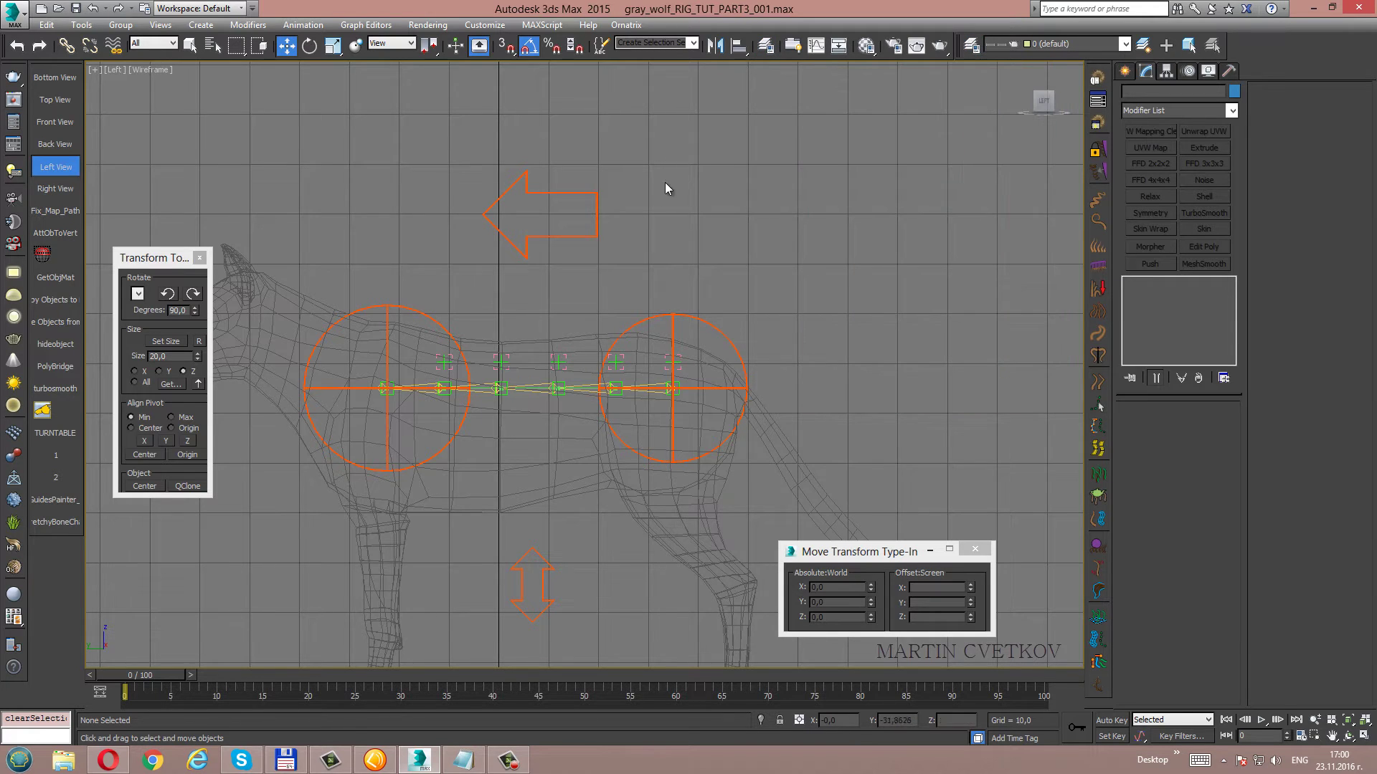
{"action": "left_click", "coordinate": [594, 221]}
{"action": "mouse_move", "coordinate": [790, 314]}
{"action": "middle_mouse_down"}
{"action": "mouse_move", "coordinate": [767, 238]}
{"action": "mouse_move", "coordinate": [735, 232]}
{"action": "middle_mouse_up"}
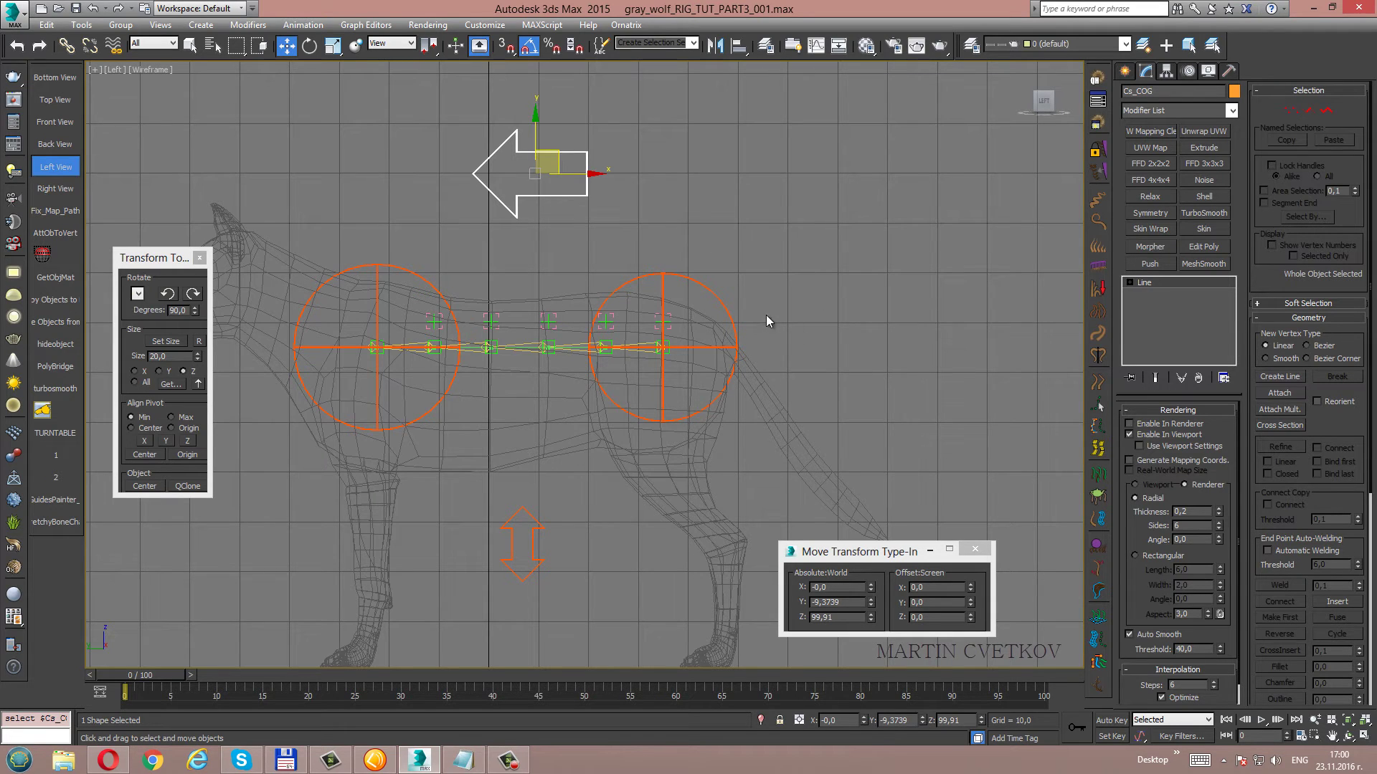
{"action": "left_click", "coordinate": [722, 302]}
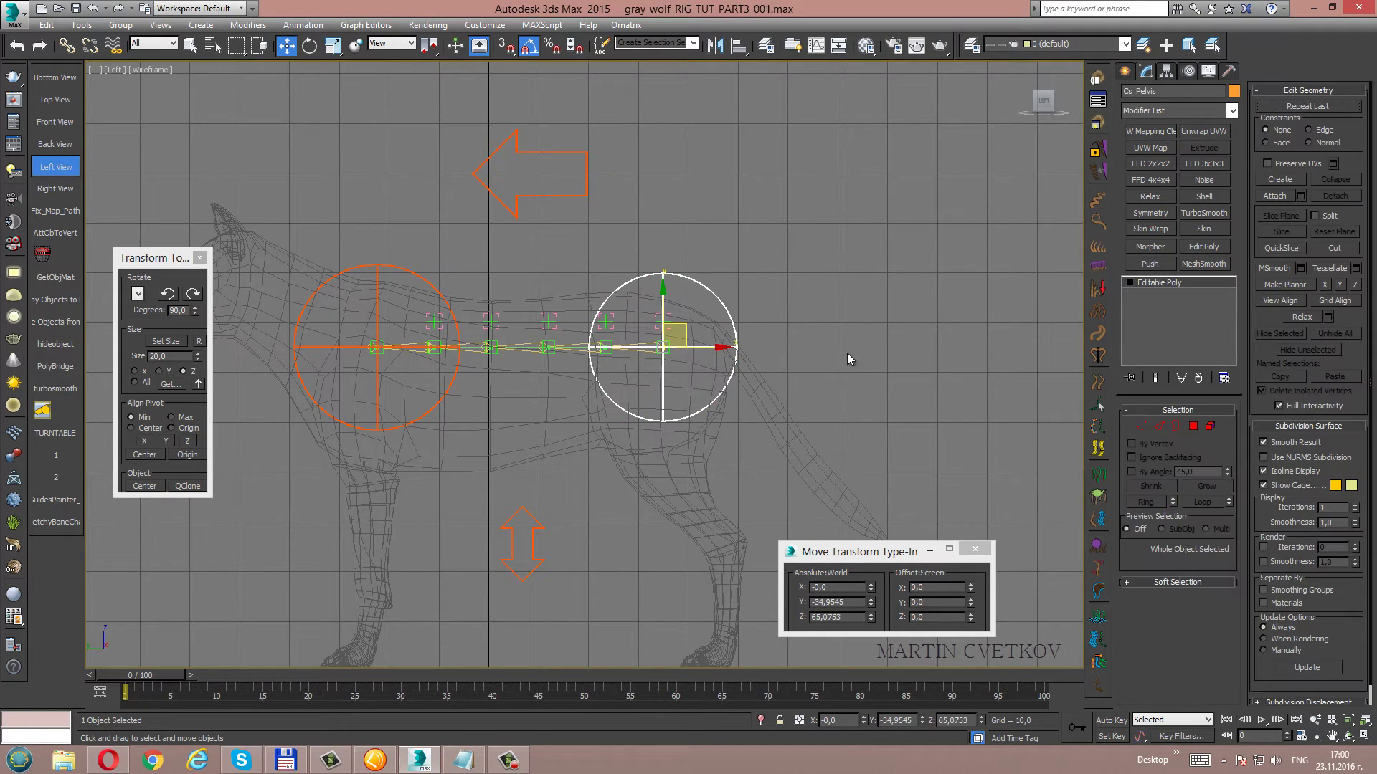
{"action": "left_click", "coordinate": [586, 167]}
{"action": "key", "text": "q"}
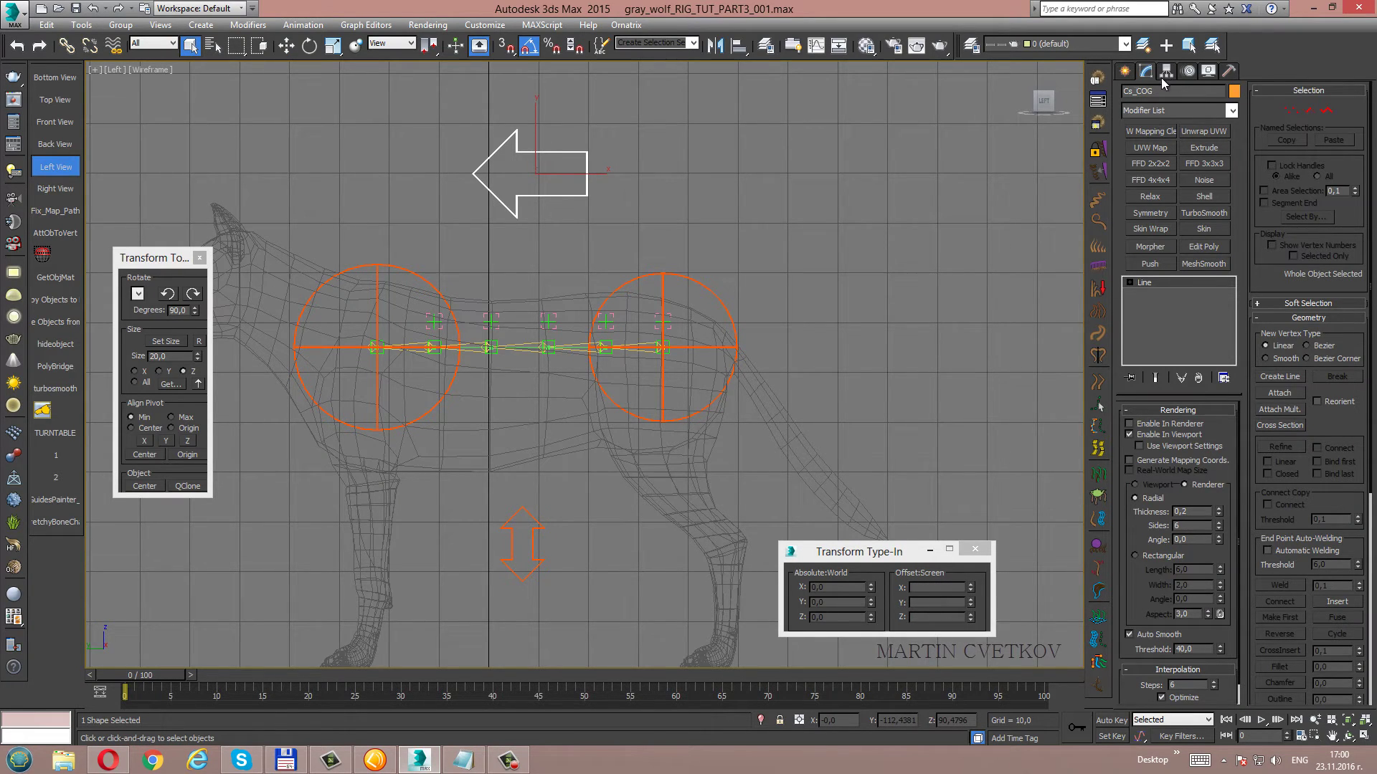
{"action": "left_click", "coordinate": [1125, 72]}
{"action": "left_click", "coordinate": [1167, 71]}
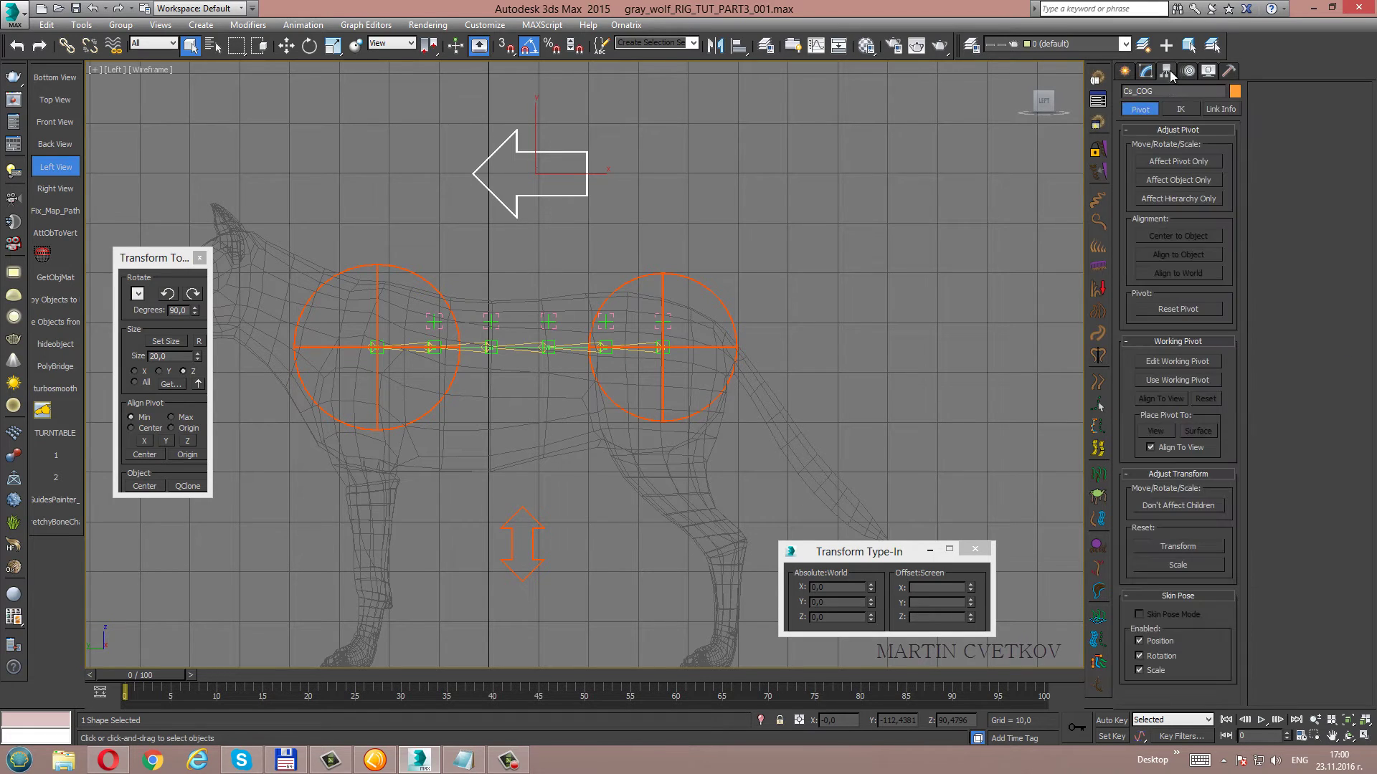
{"action": "left_click", "coordinate": [1158, 164]}
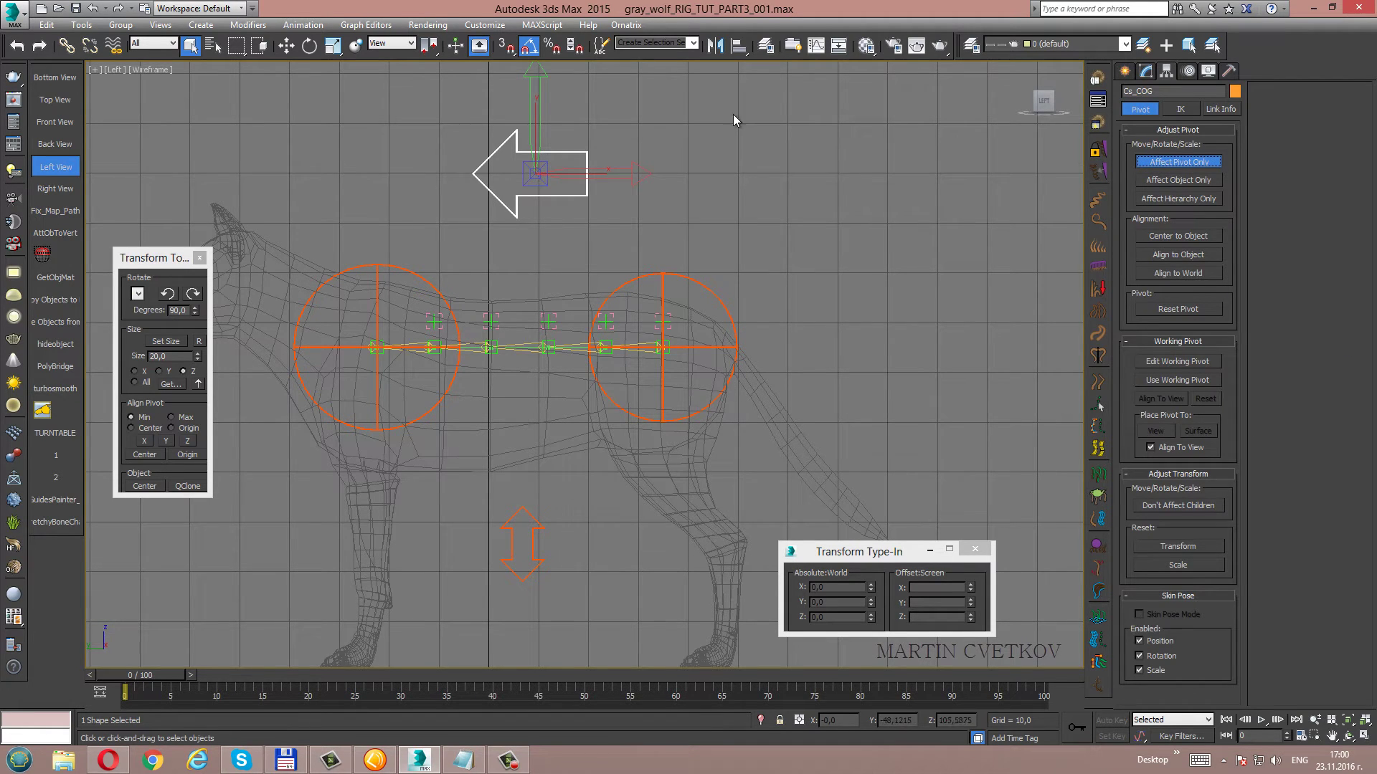
Align Cs_COG's pivot to Cs_Pelvis on X, Y and Z position, then turn off Affect Pivot Only.
{"action": "left_click", "coordinate": [738, 50]}
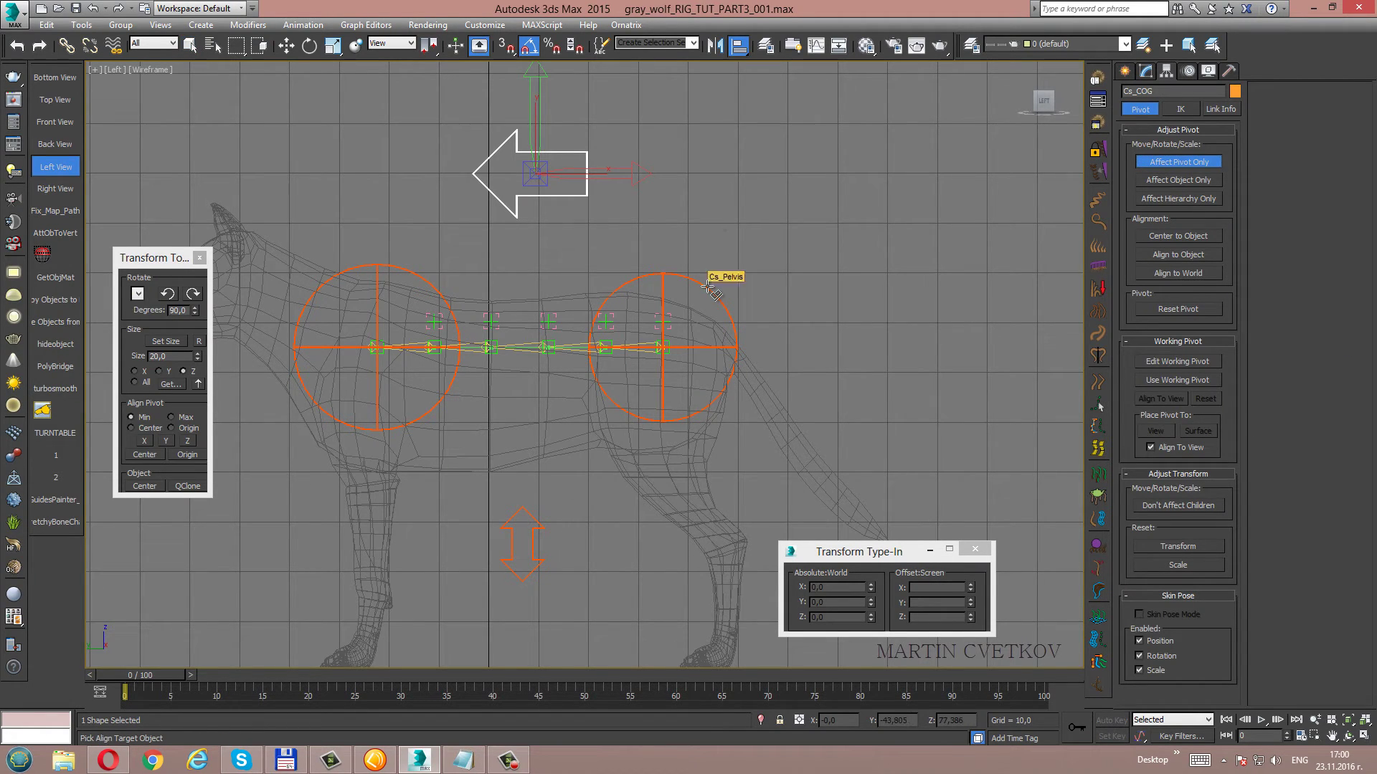
{"action": "left_click", "coordinate": [707, 287]}
{"action": "left_click", "coordinate": [641, 287]}
{"action": "left_click", "coordinate": [695, 287]}
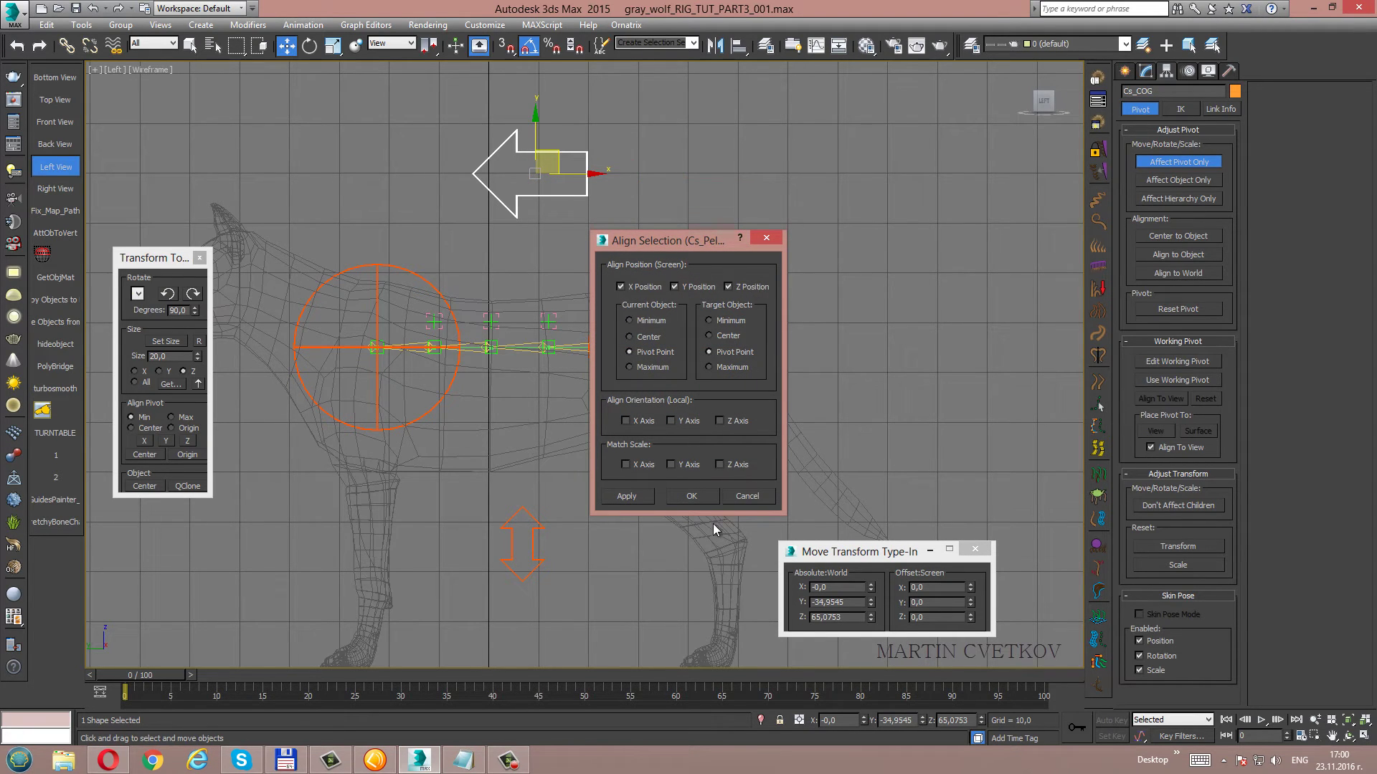
{"action": "left_click", "coordinate": [694, 496]}
{"action": "left_click", "coordinate": [1178, 164]}
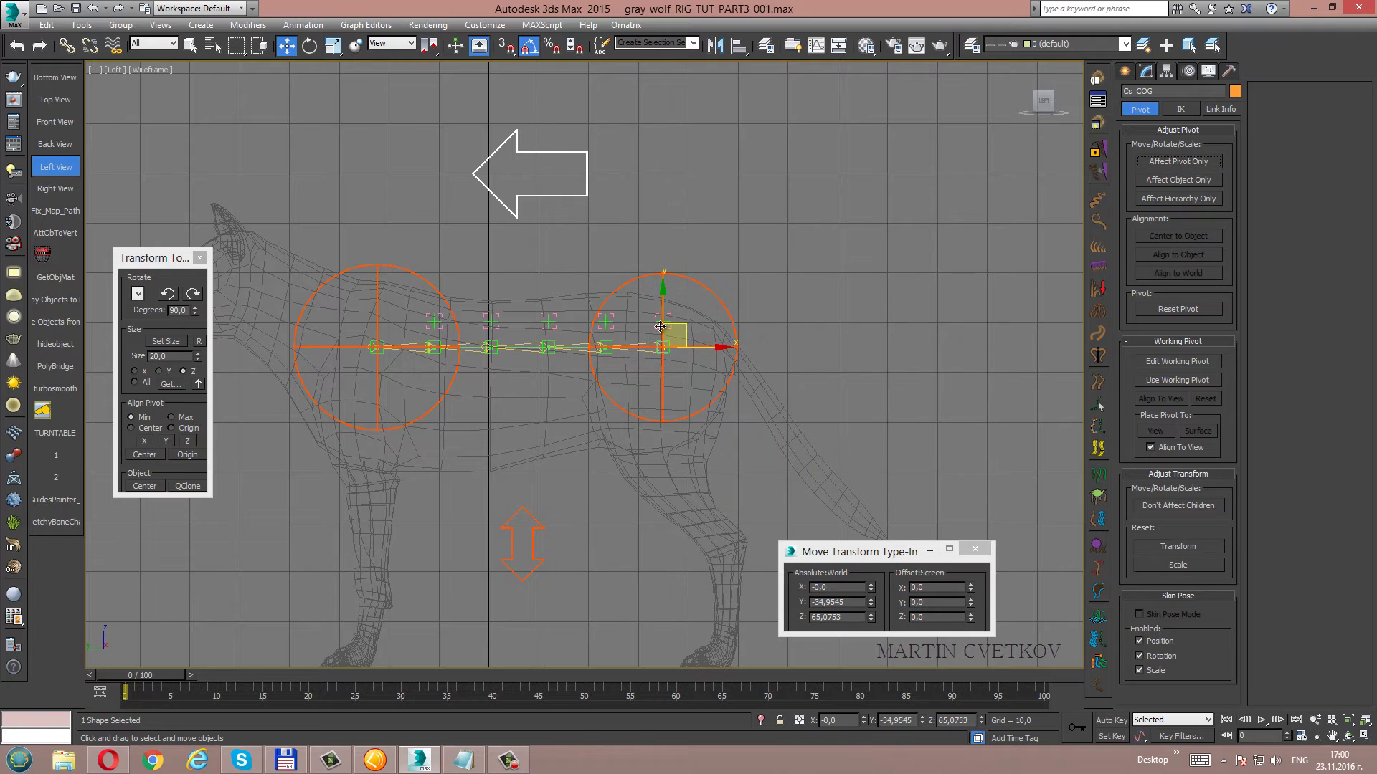
{"action": "middle_click_drag", "start_coordinate": [676, 324], "coordinate": [687, 298]}
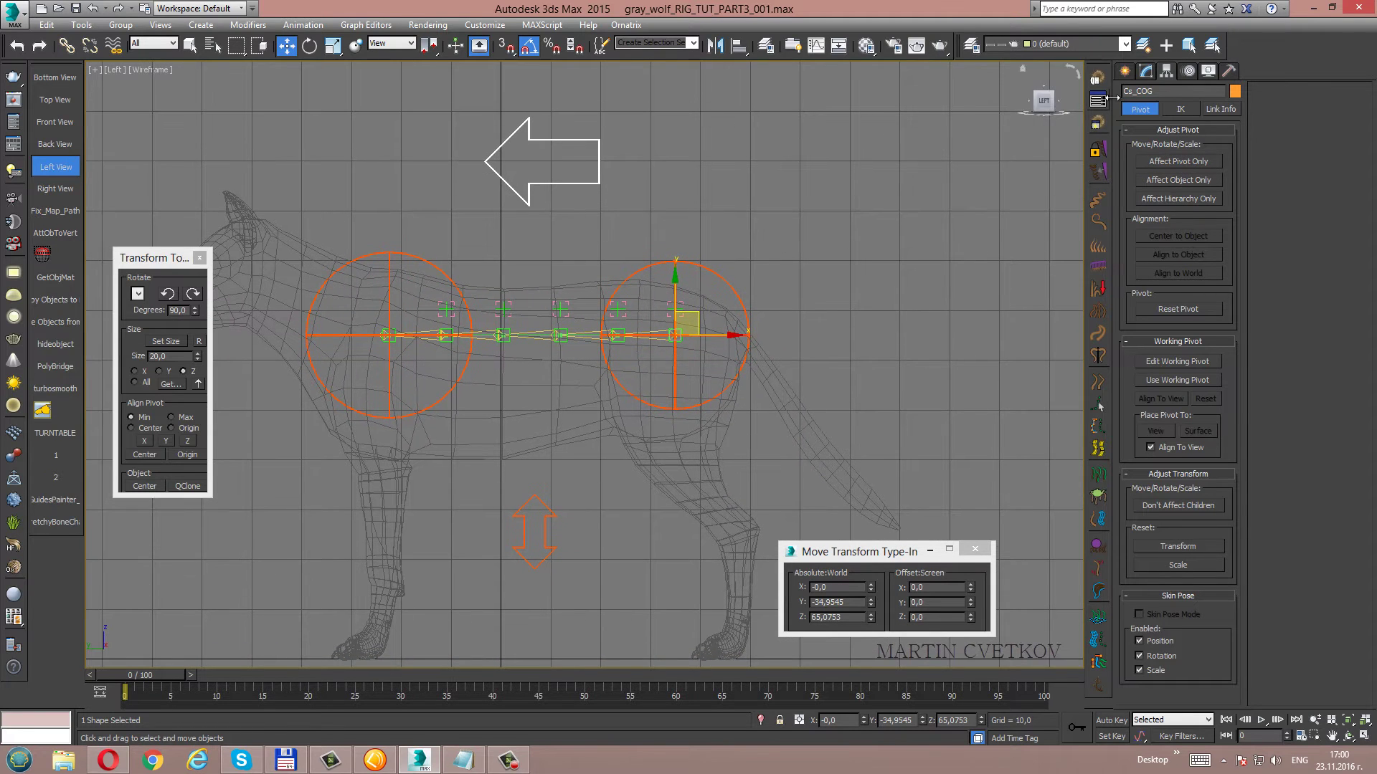
{"action": "left_click", "coordinate": [1144, 71]}
Rotate the Cs_COG arrow control, then deselect it.
{"action": "middle_click_drag", "start_coordinate": [807, 233], "coordinate": [821, 221]}
{"action": "right_click", "coordinate": [733, 186]}
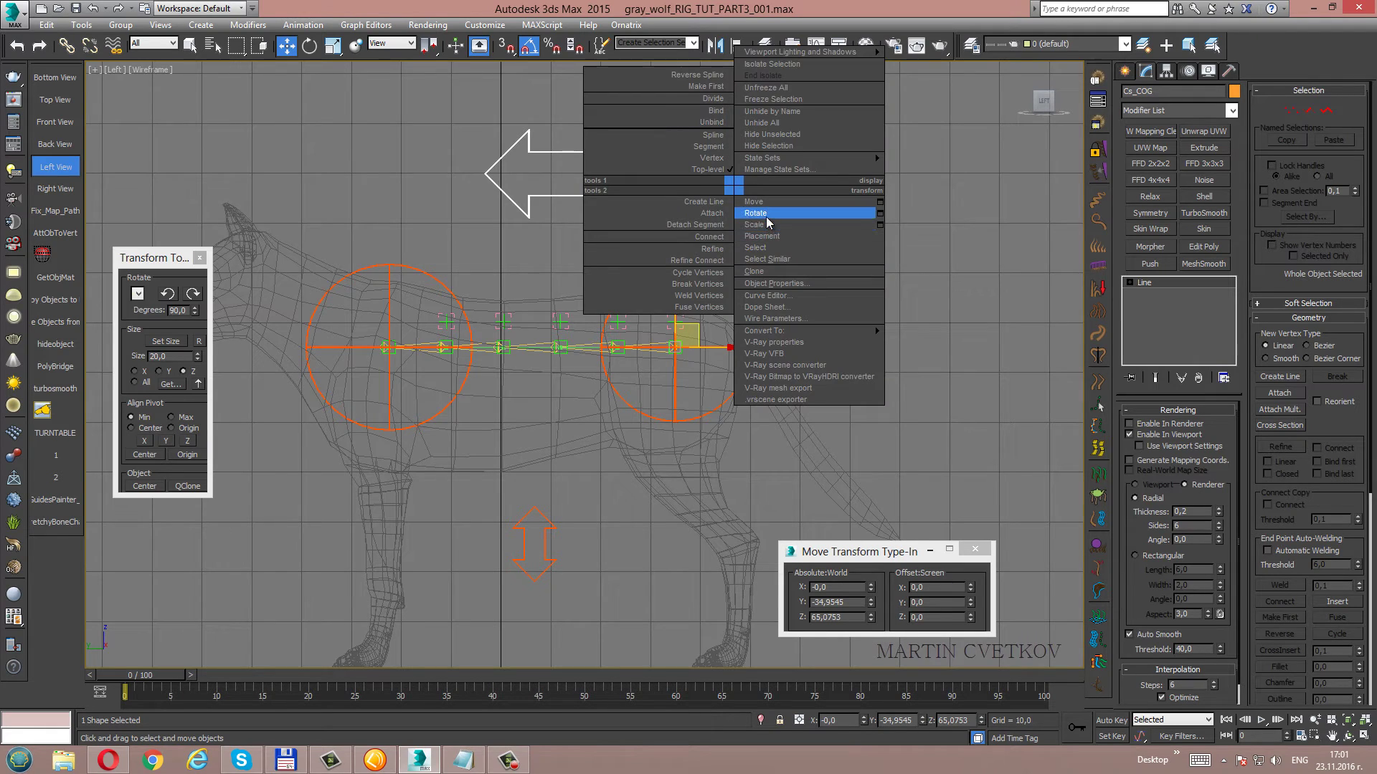
{"action": "left_click", "coordinate": [756, 213]}
{"action": "mouse_move", "coordinate": [710, 308]}
{"action": "left_mouse_down"}
{"action": "mouse_move", "coordinate": [748, 360]}
{"action": "mouse_move", "coordinate": [758, 341]}
{"action": "left_mouse_up"}
{"action": "left_click", "coordinate": [733, 229]}
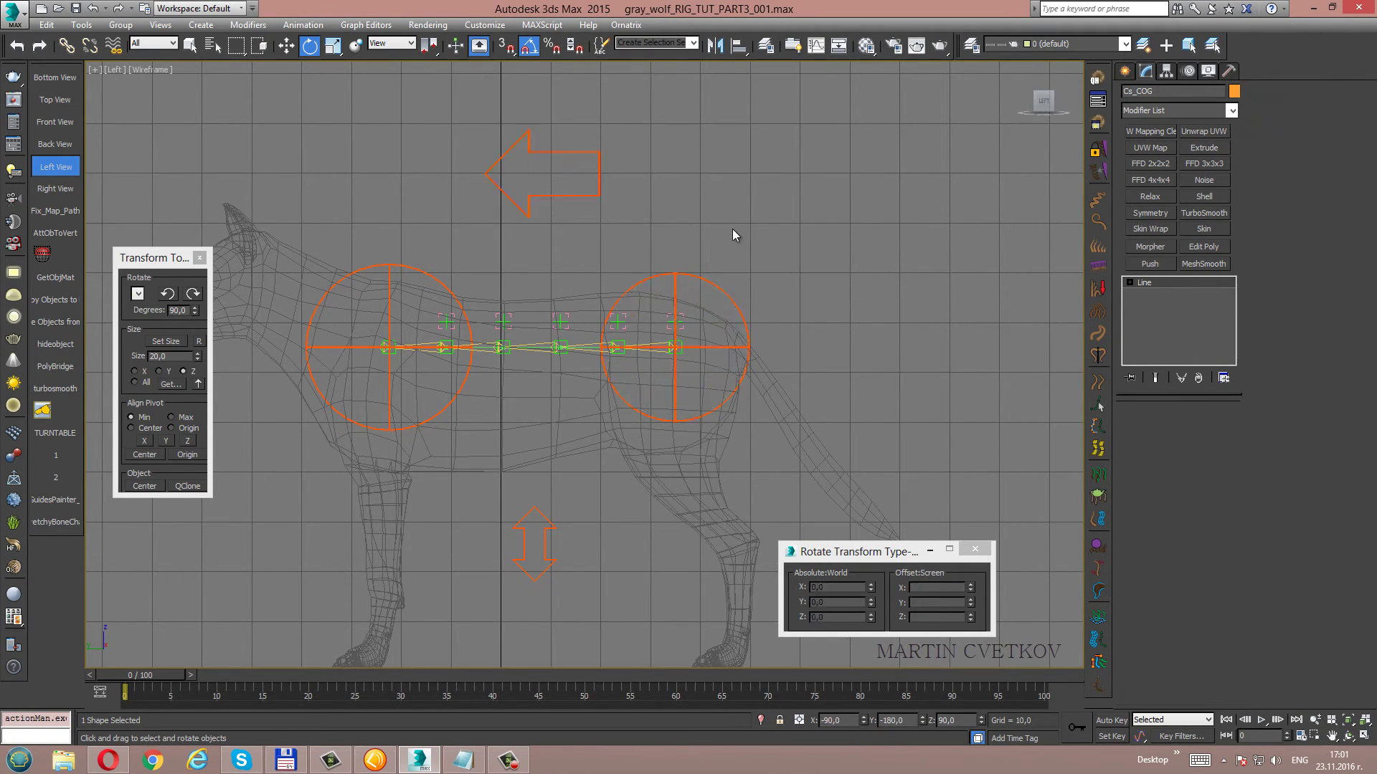
Maximize the Perspective view and orbit to a side view of the wolf rig.
{"action": "key", "text": "alt+w"}
{"action": "left_click", "coordinate": [657, 447]}
{"action": "key", "text": "alt+w"}
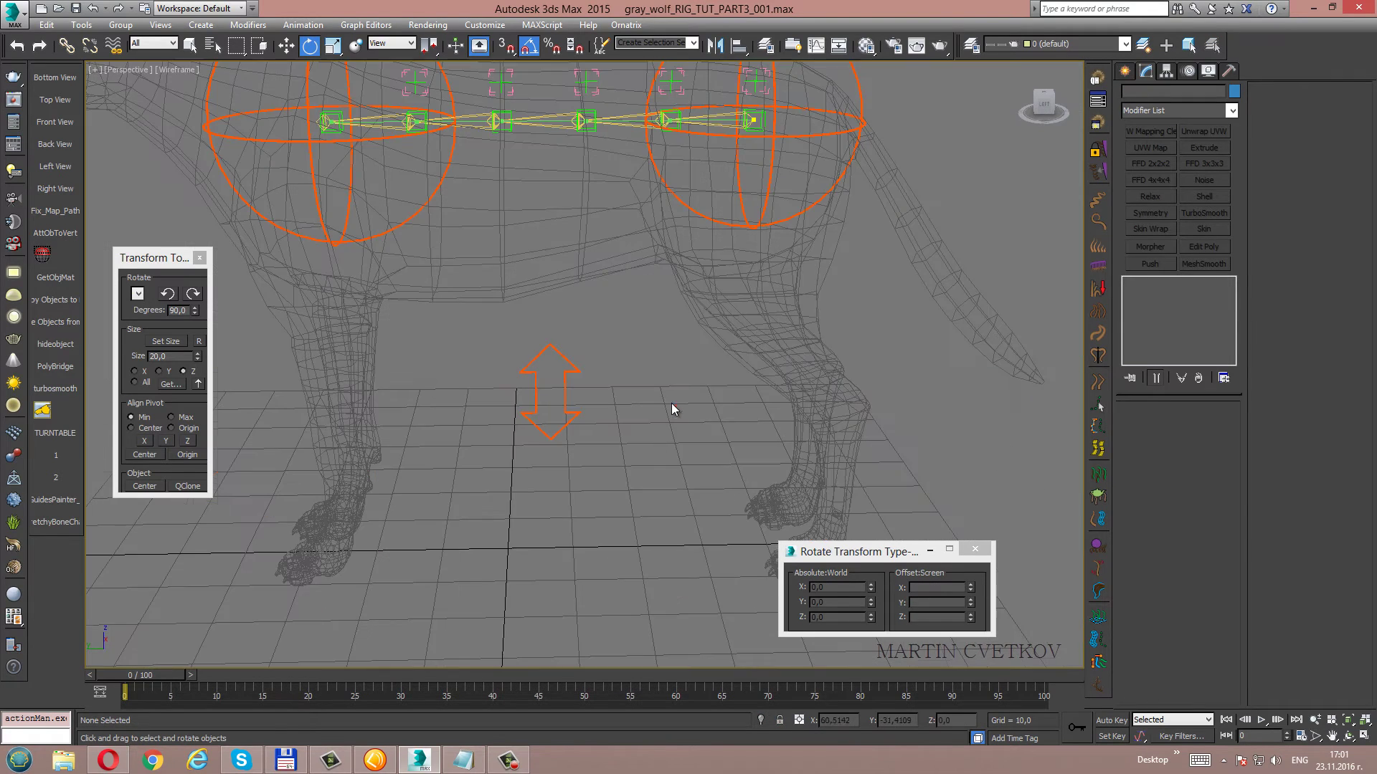
{"action": "left_click", "coordinate": [975, 550]}
{"action": "scroll", "coordinate": [692, 461], "scroll_direction": "down", "scroll_amount": 2}
{"action": "mouse_move", "coordinate": [691, 462]}
{"action": "middle_mouse_down", "text": "alt"}
{"action": "mouse_move", "coordinate": [657, 392]}
{"action": "mouse_move", "coordinate": [659, 484]}
{"action": "middle_mouse_up", "text": "alt"}
{"action": "key", "text": "e"}
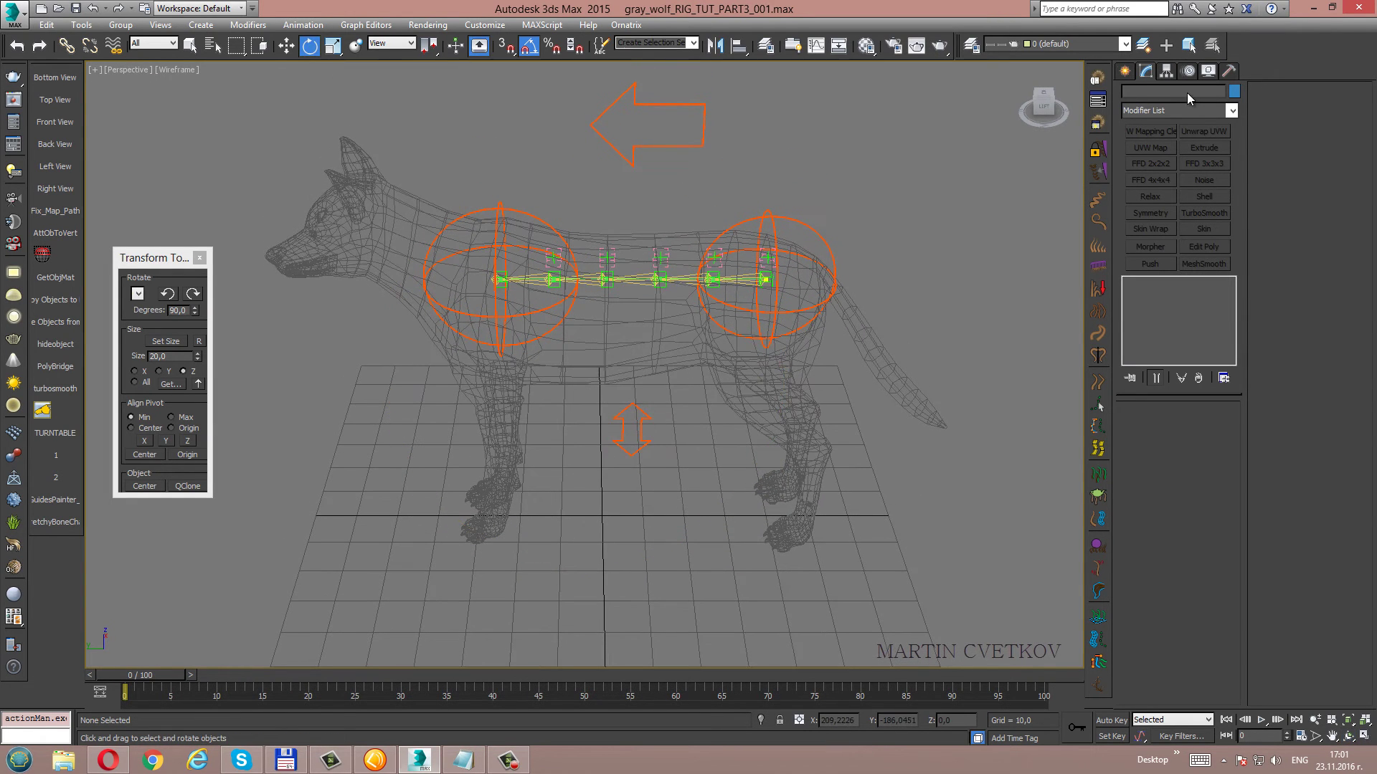
Draw a large circle centred on the ground grid origin with 3D snap on.
{"action": "left_click", "coordinate": [1126, 69]}
{"action": "left_click", "coordinate": [1146, 94]}
{"action": "left_click", "coordinate": [1150, 189]}
{"action": "left_click", "coordinate": [506, 45]}
{"action": "middle_click_drag", "start_coordinate": [657, 366], "coordinate": [695, 421], "text": "alt"}
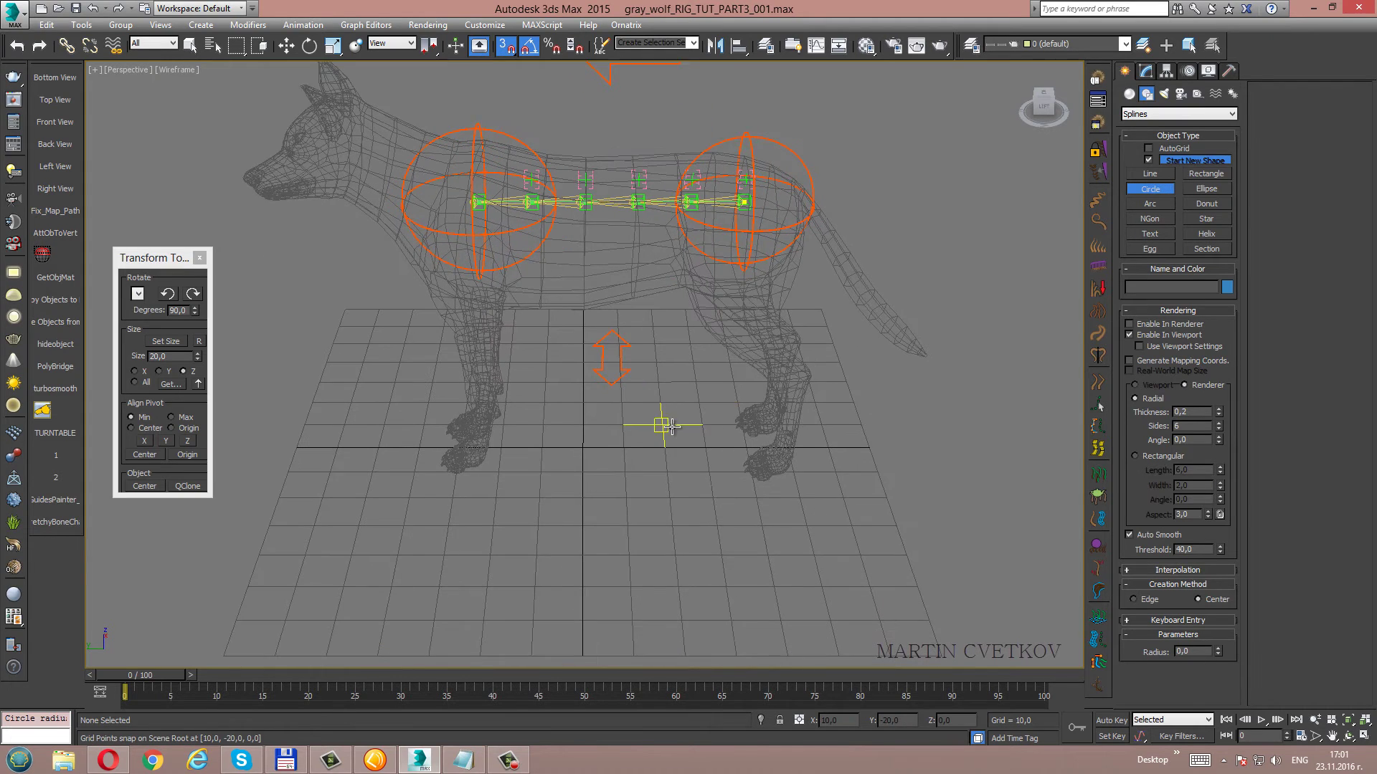
{"action": "middle_click_drag", "start_coordinate": [616, 587], "coordinate": [570, 524]}
{"action": "left_click_drag", "start_coordinate": [574, 527], "coordinate": [654, 698]}
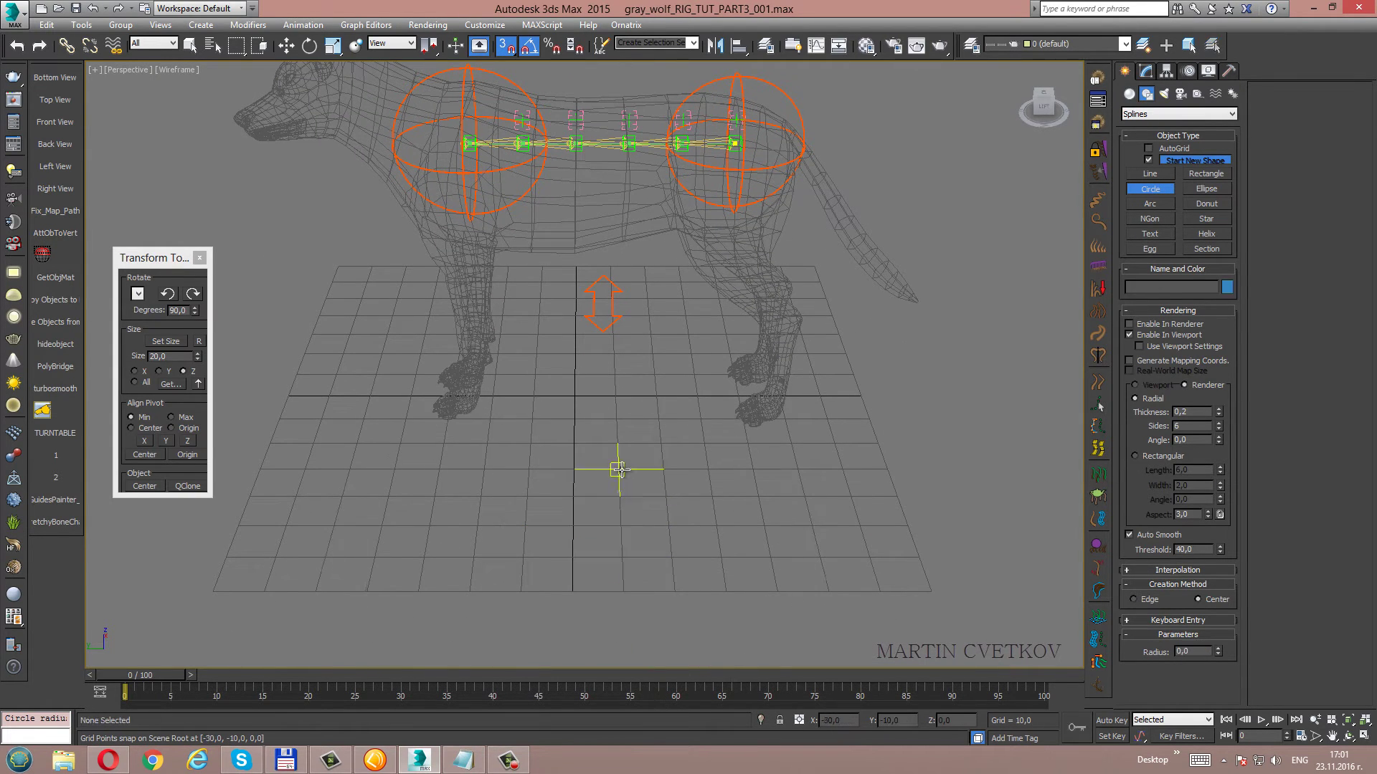
{"action": "left_click_drag", "start_coordinate": [575, 397], "coordinate": [672, 575]}
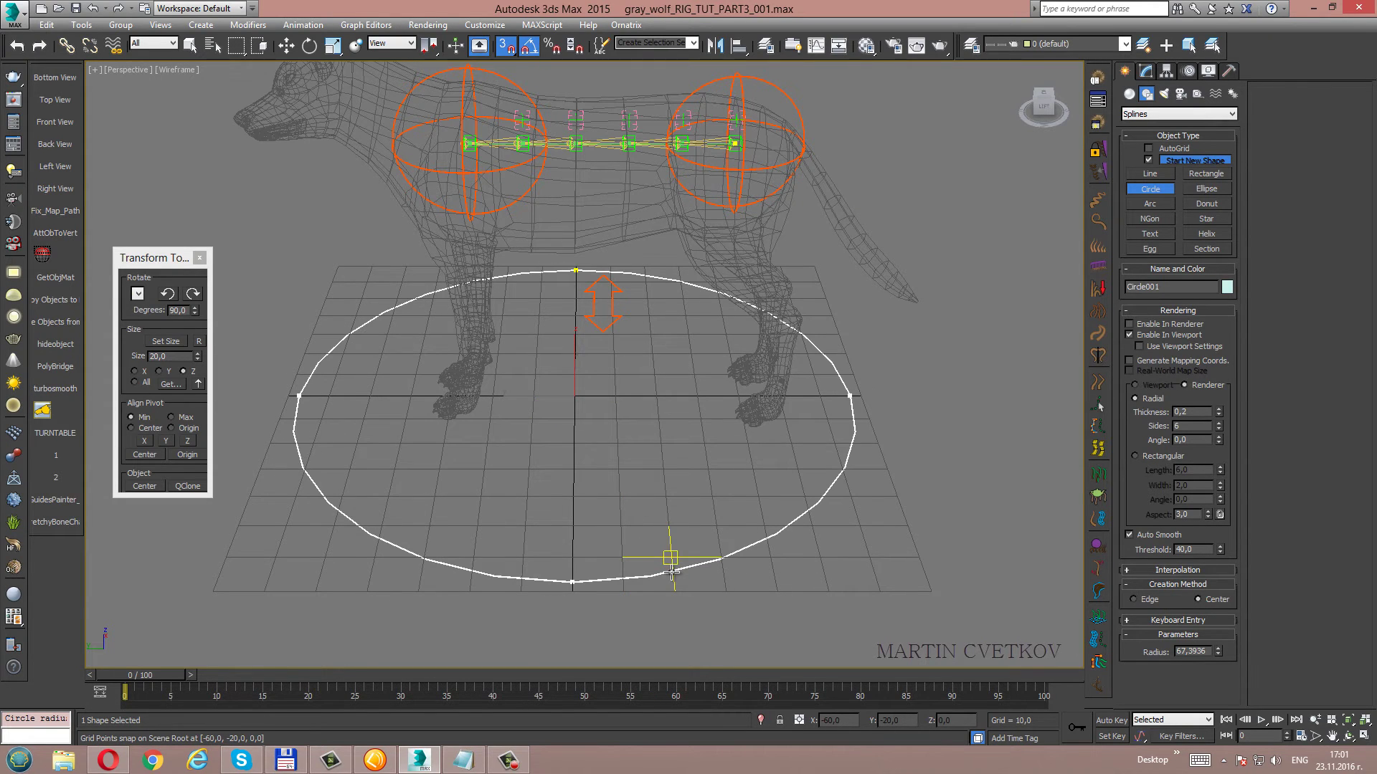
{"action": "key", "text": "e"}
Convert the circle to an editable spline and turn grid snapping off.
{"action": "right_click", "coordinate": [702, 328]}
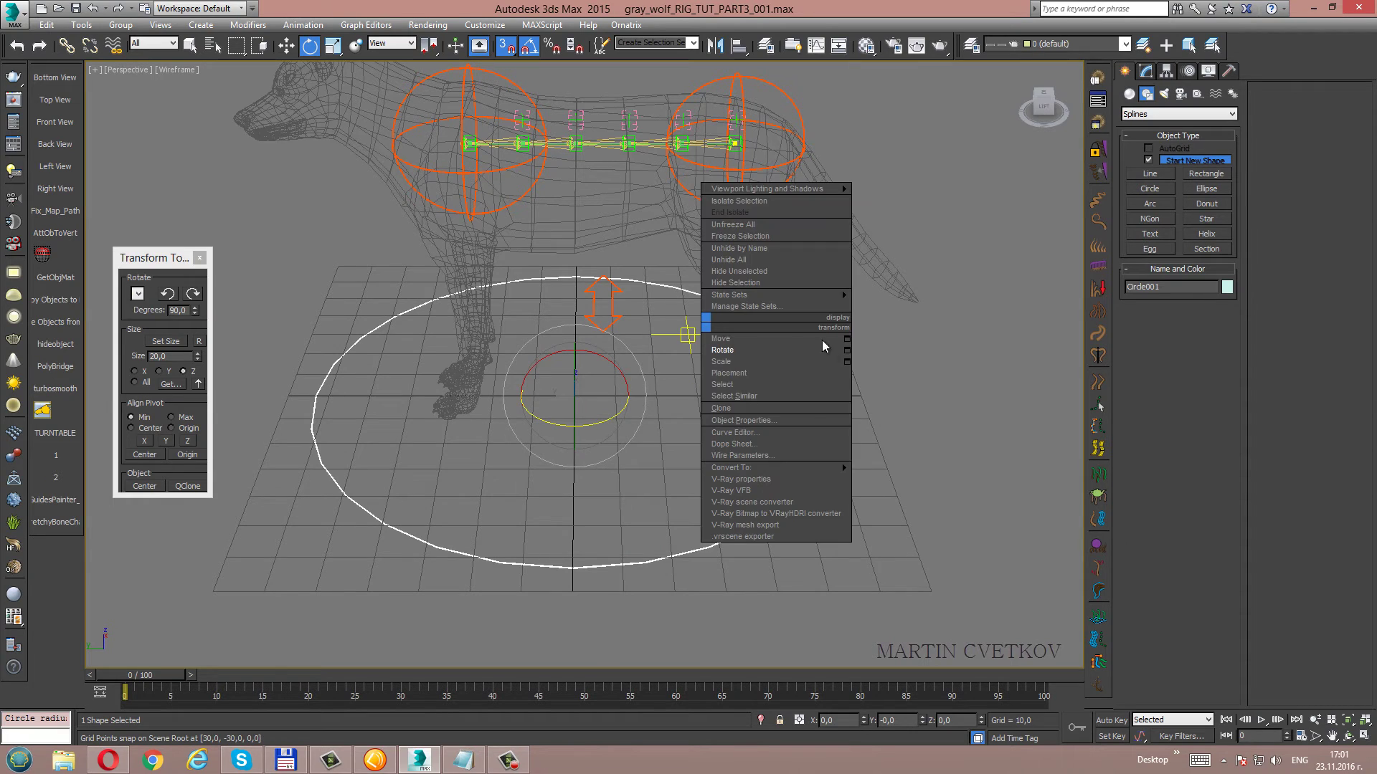
{"action": "left_click", "coordinate": [909, 467]}
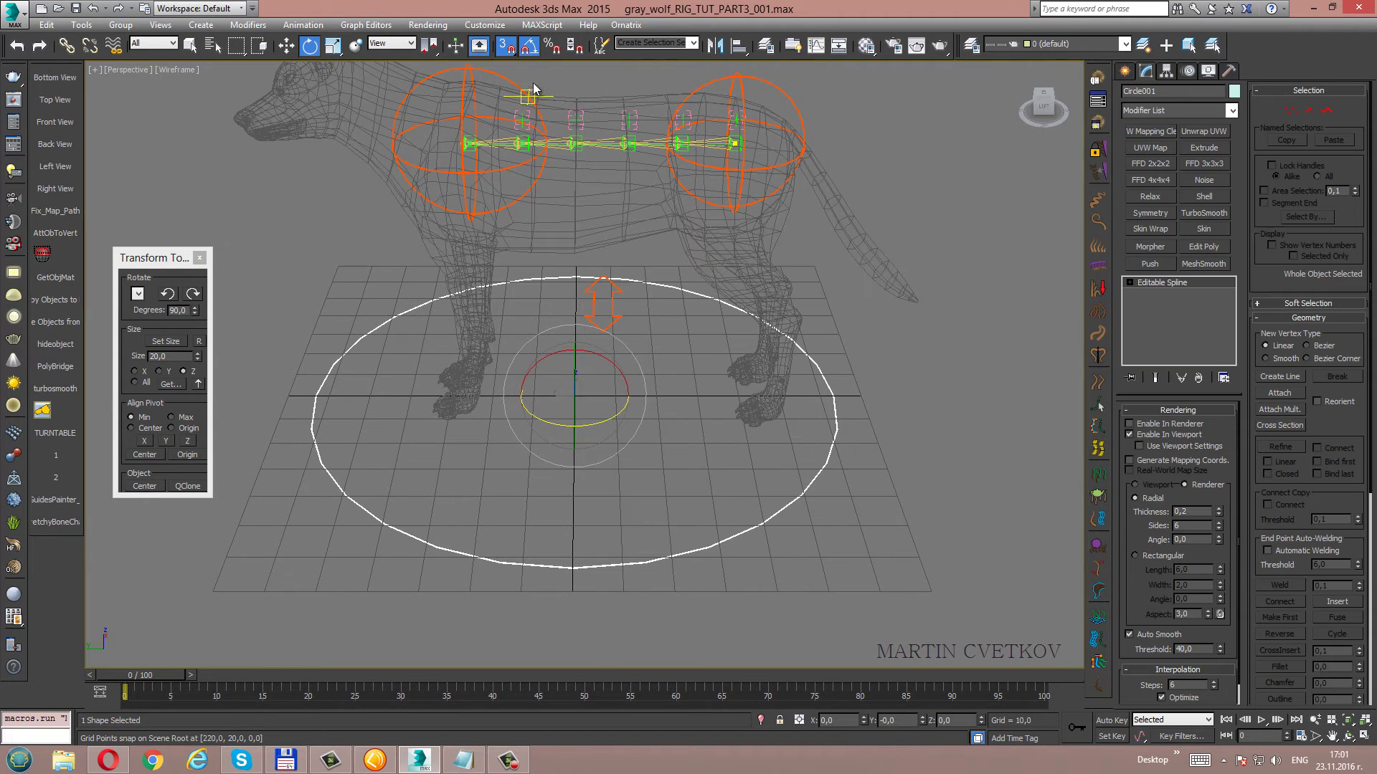
{"action": "left_click", "coordinate": [498, 51]}
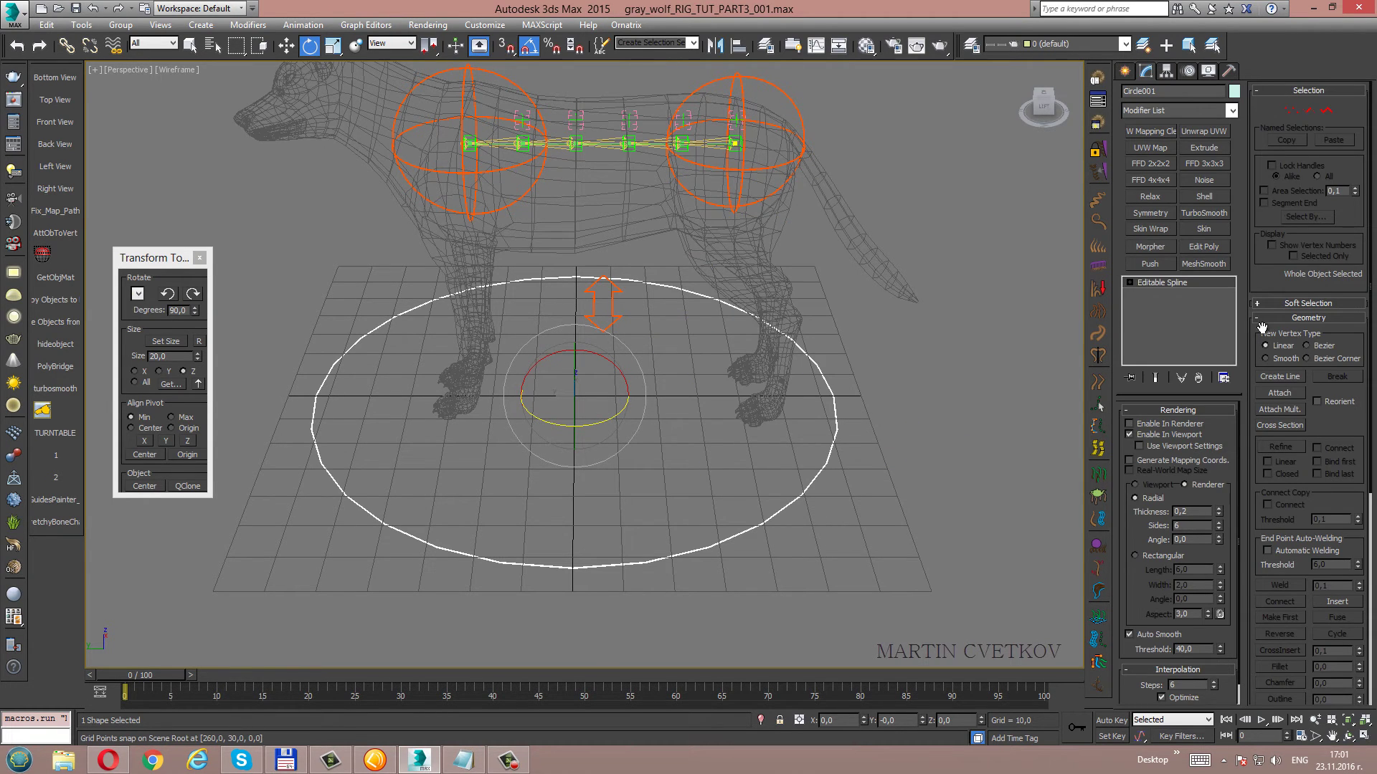
{"action": "left_click", "coordinate": [1292, 112]}
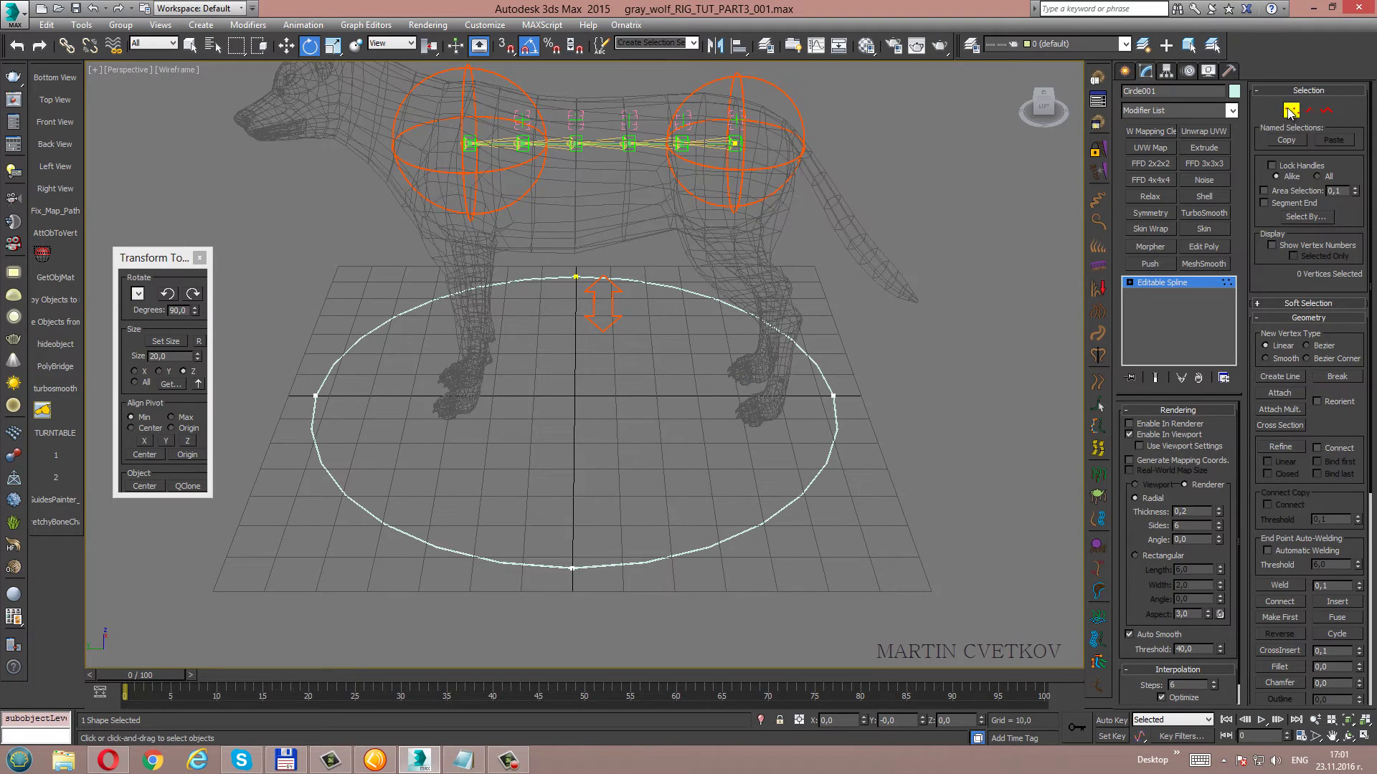
{"action": "left_click", "coordinate": [1292, 112]}
Set the circle's object colour to orange.
{"action": "left_click", "coordinate": [1234, 90]}
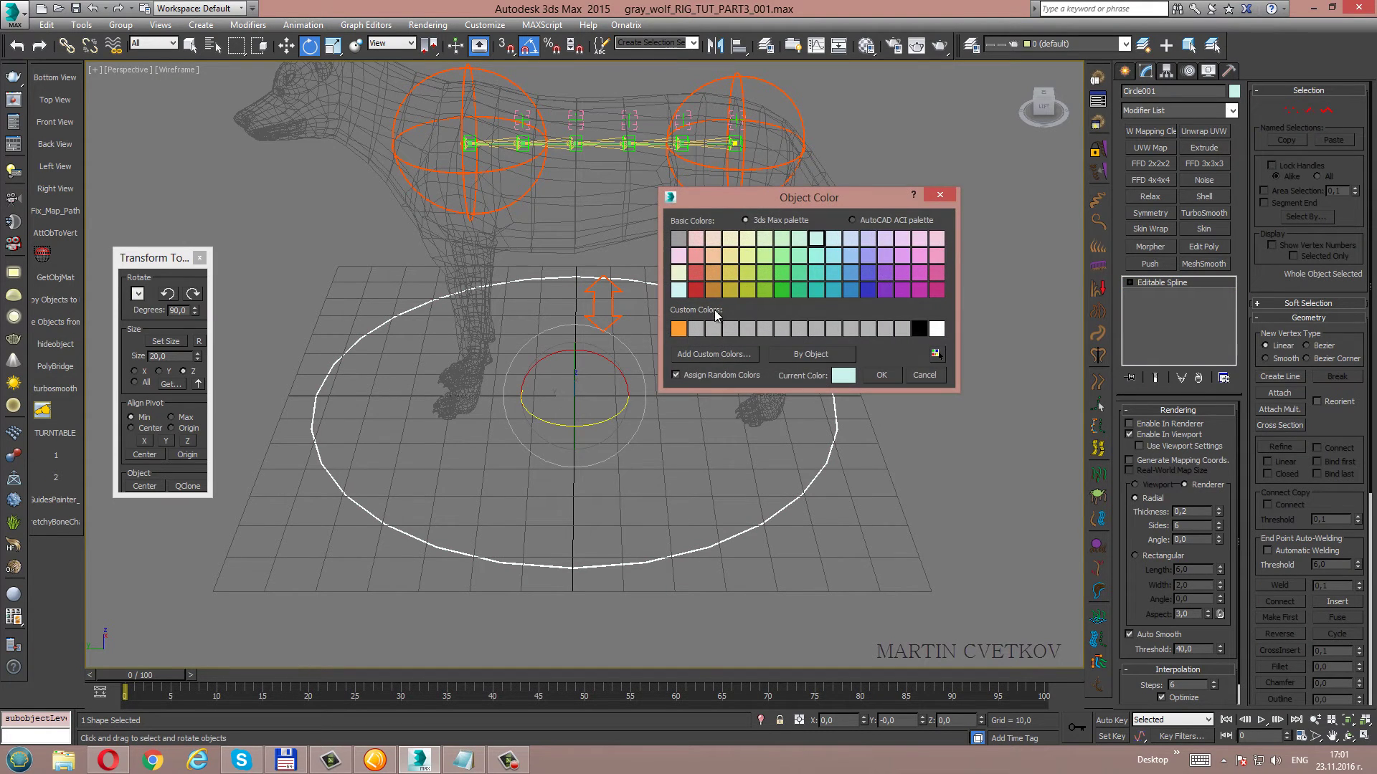
{"action": "left_click", "coordinate": [682, 330]}
{"action": "left_click", "coordinate": [881, 375]}
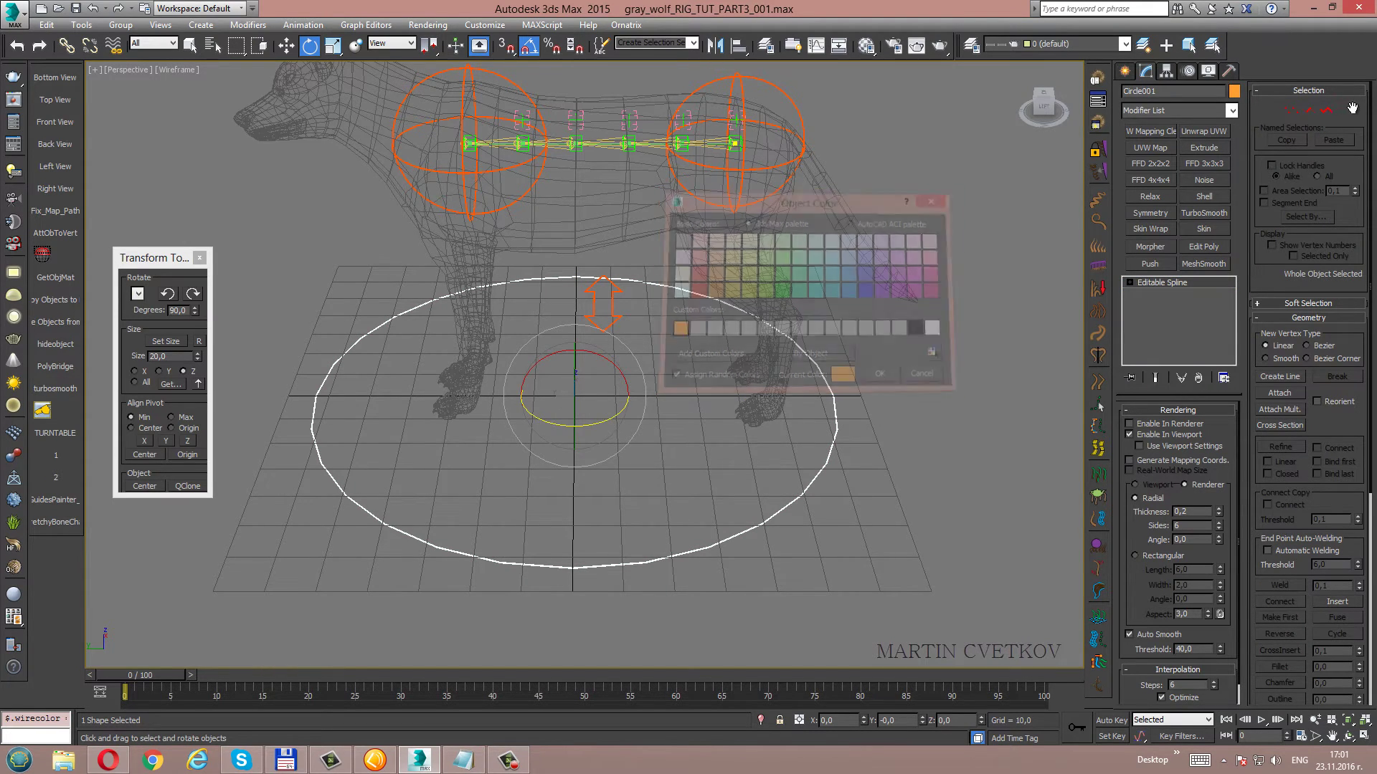
Select all four of the circle's vertices in Vertex mode.
{"action": "left_click", "coordinate": [1292, 112]}
{"action": "key", "text": "ctrl+a"}
{"action": "mouse_move", "coordinate": [445, 555]}
{"action": "middle_mouse_down", "text": "alt"}
{"action": "mouse_move", "coordinate": [591, 321]}
{"action": "mouse_move", "coordinate": [571, 327]}
{"action": "middle_mouse_up", "text": "alt"}
{"action": "key", "text": "e"}
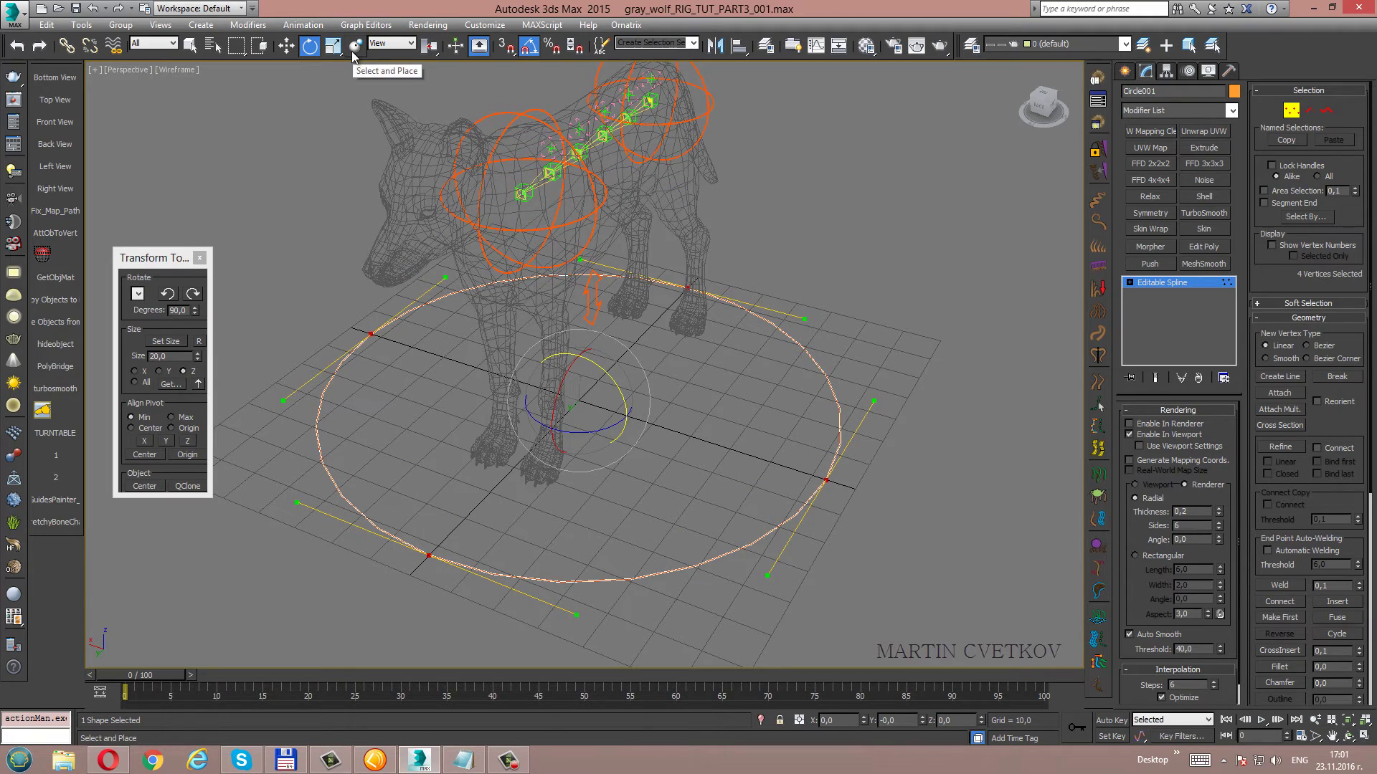
Scale the circle along X to squash it narrower.
{"action": "left_click", "coordinate": [335, 45]}
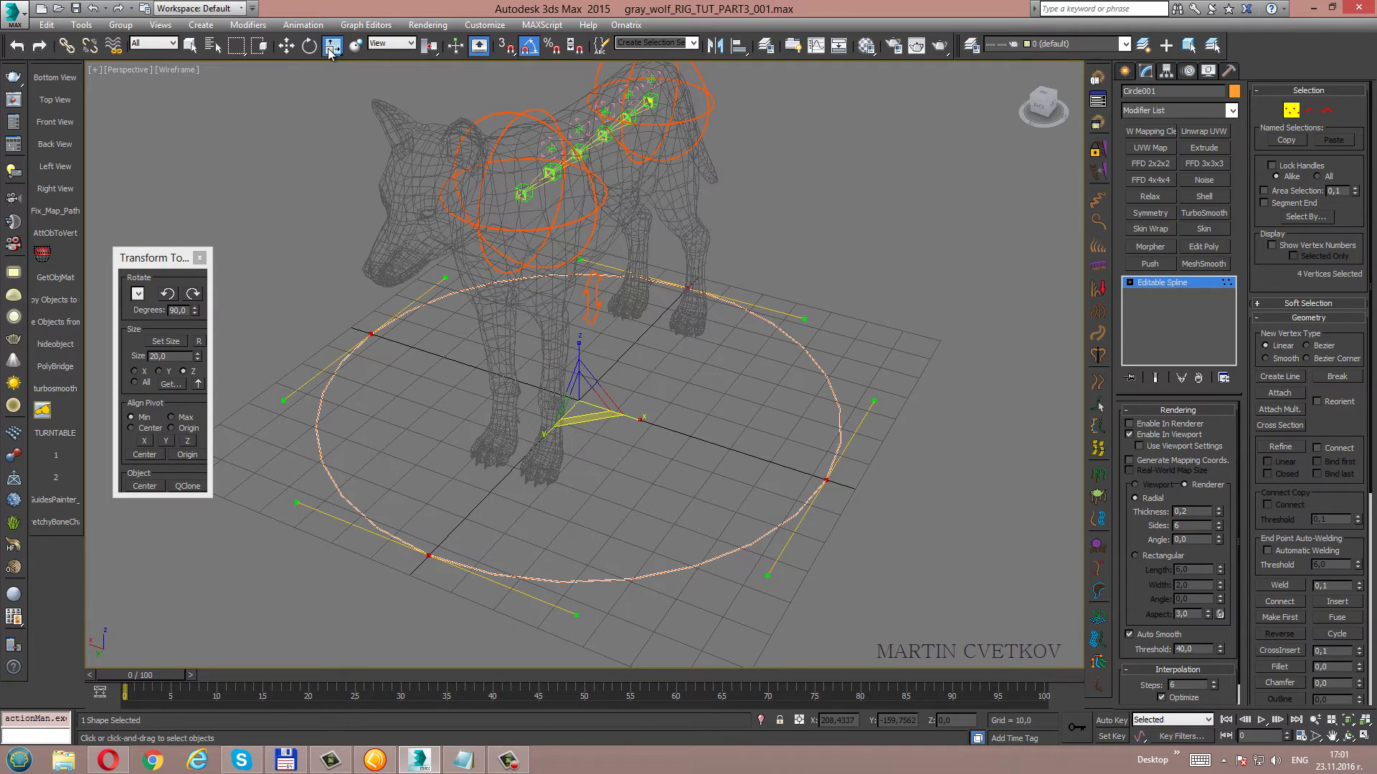
{"action": "right_click", "coordinate": [334, 45]}
{"action": "middle_click_drag", "start_coordinate": [614, 410], "coordinate": [630, 327], "text": "alt"}
{"action": "left_click_drag", "start_coordinate": [642, 362], "coordinate": [596, 356]}
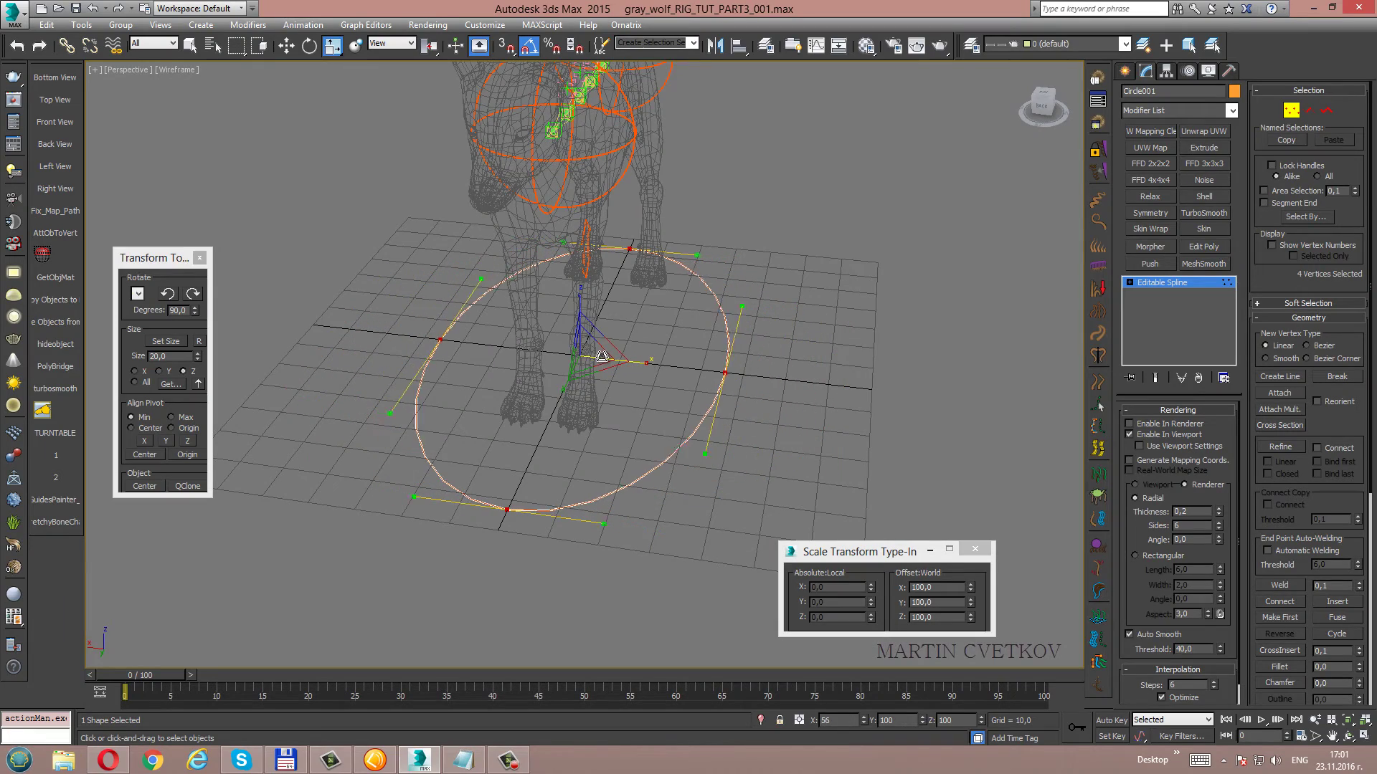
{"action": "mouse_move", "coordinate": [598, 357]}
{"action": "middle_mouse_down", "text": "alt"}
{"action": "mouse_move", "coordinate": [564, 331]}
{"action": "mouse_move", "coordinate": [609, 393]}
{"action": "mouse_move", "coordinate": [461, 407]}
{"action": "middle_mouse_up", "text": "alt"}
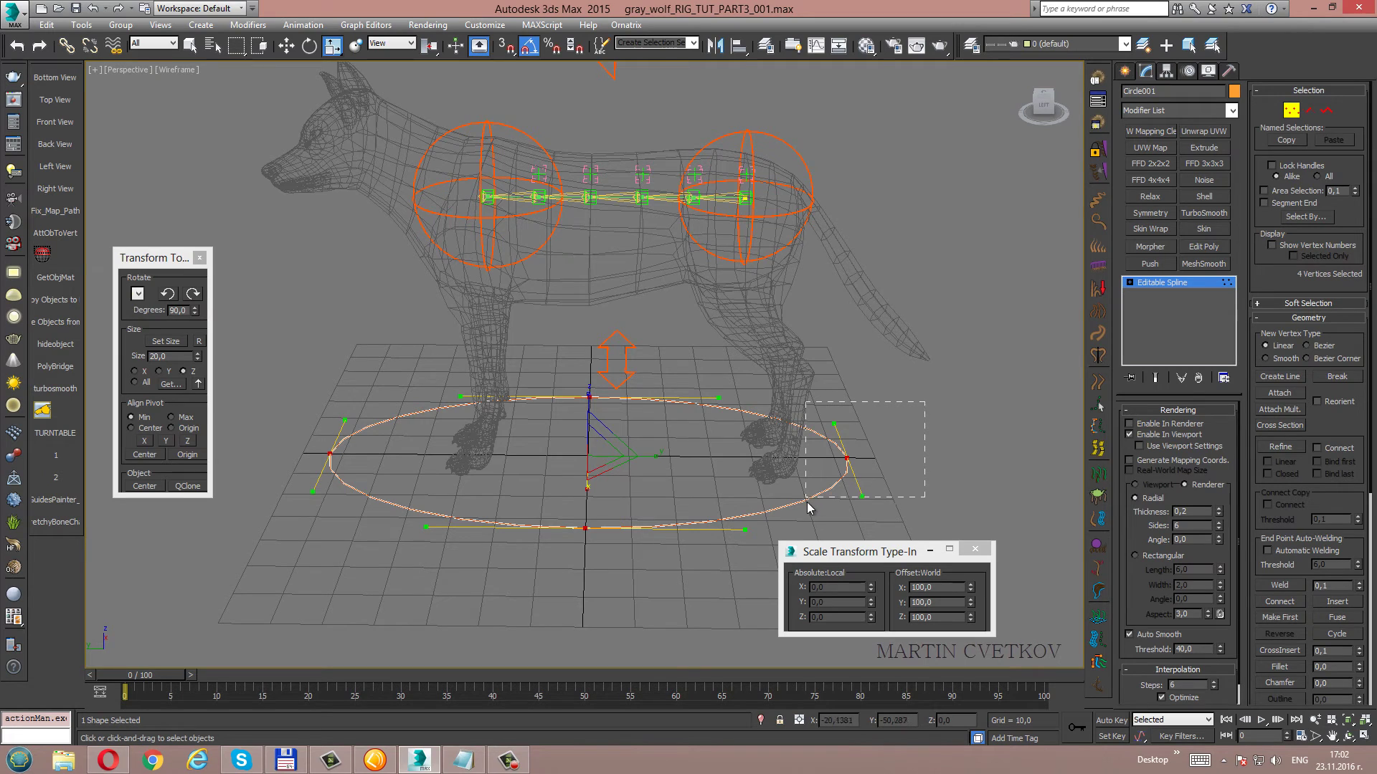
Move the circle's end vertex outward on Y to widen the oval.
{"action": "left_click_drag", "start_coordinate": [807, 503], "coordinate": [843, 457]}
{"action": "key", "text": "w"}
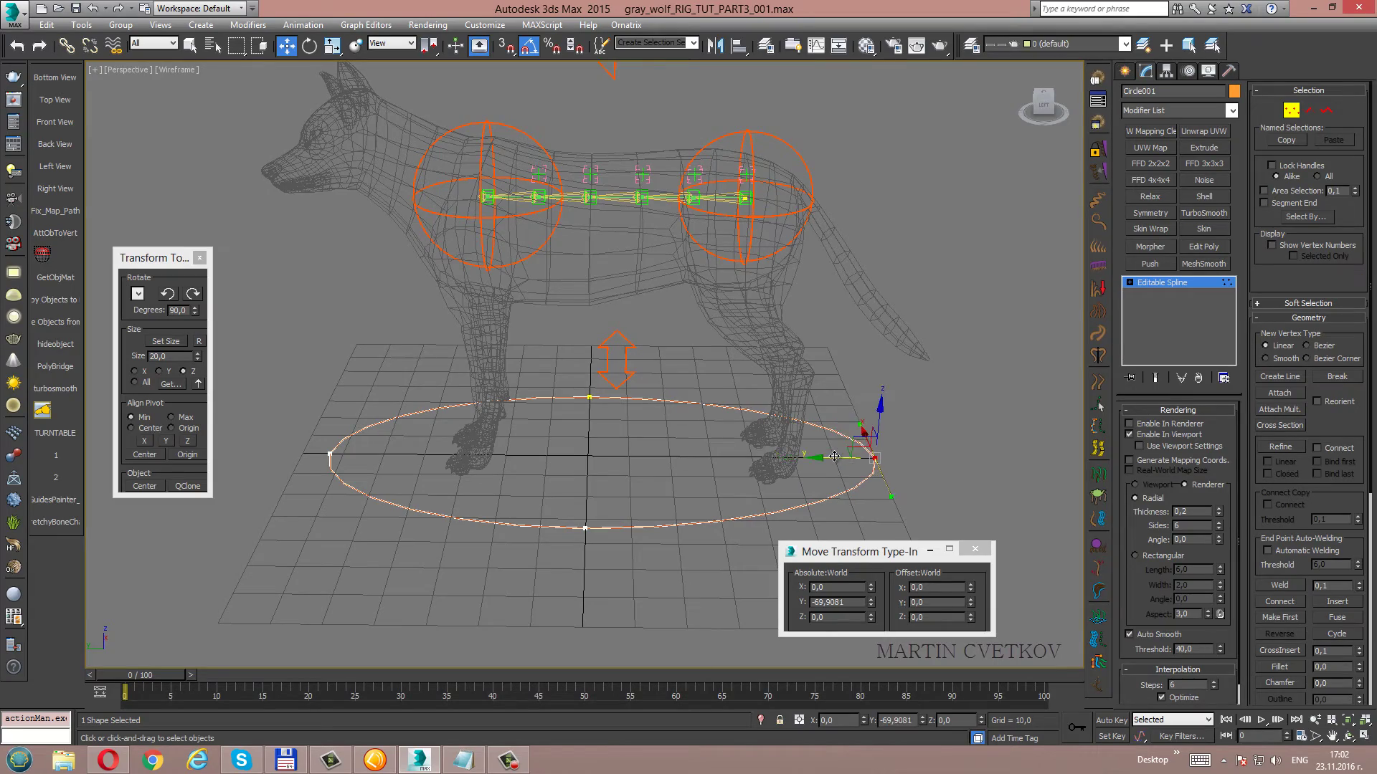
{"action": "key", "text": "ctrl+r"}
{"action": "left_click_drag", "start_coordinate": [860, 408], "coordinate": [582, 363]}
{"action": "key", "text": "w"}
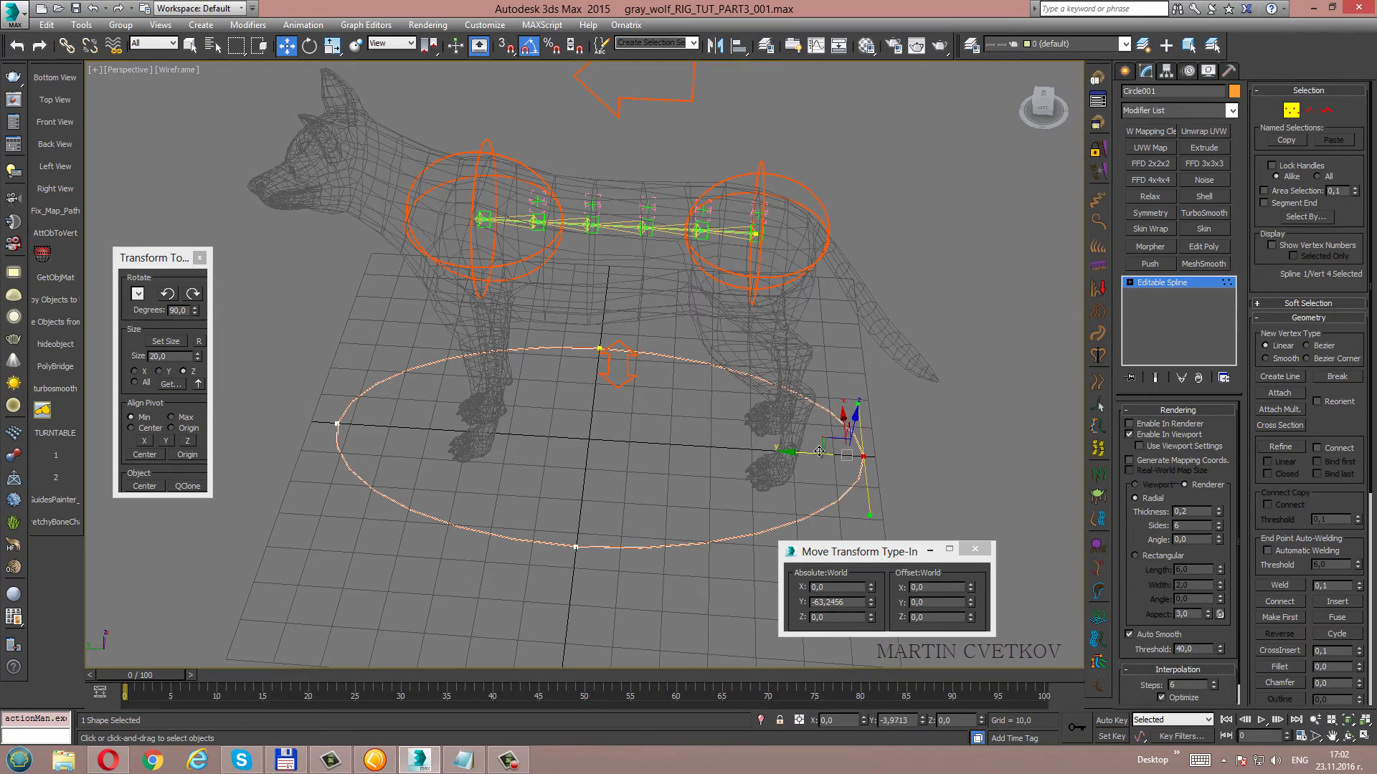
{"action": "left_click_drag", "start_coordinate": [809, 451], "coordinate": [834, 451]}
Orbit around the reshaped oval to check it encloses the wolf's feet.
{"action": "key", "text": "ctrl+r"}
{"action": "left_click_drag", "start_coordinate": [664, 426], "coordinate": [636, 375]}
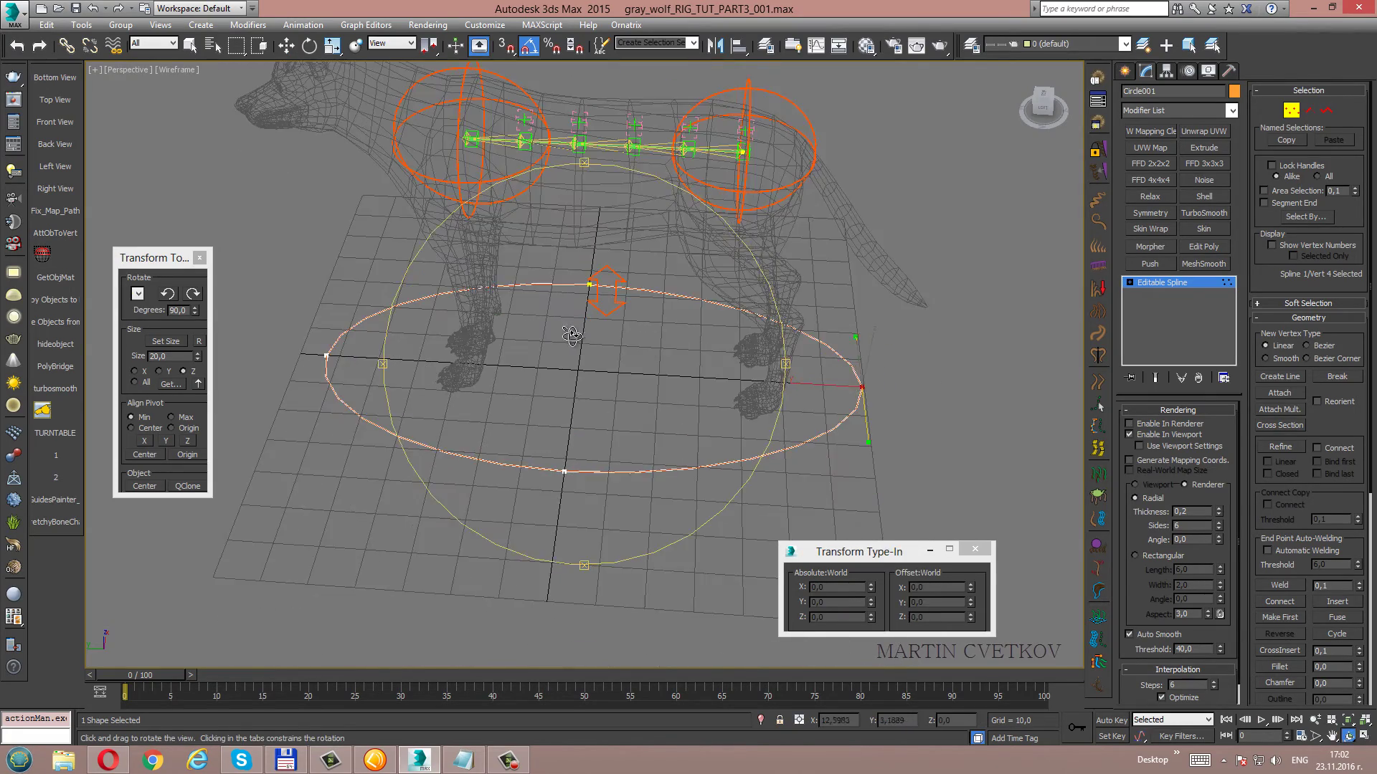
{"action": "scroll", "coordinate": [637, 375], "scroll_direction": "up", "scroll_amount": 3}
{"action": "right_click", "coordinate": [746, 381]}
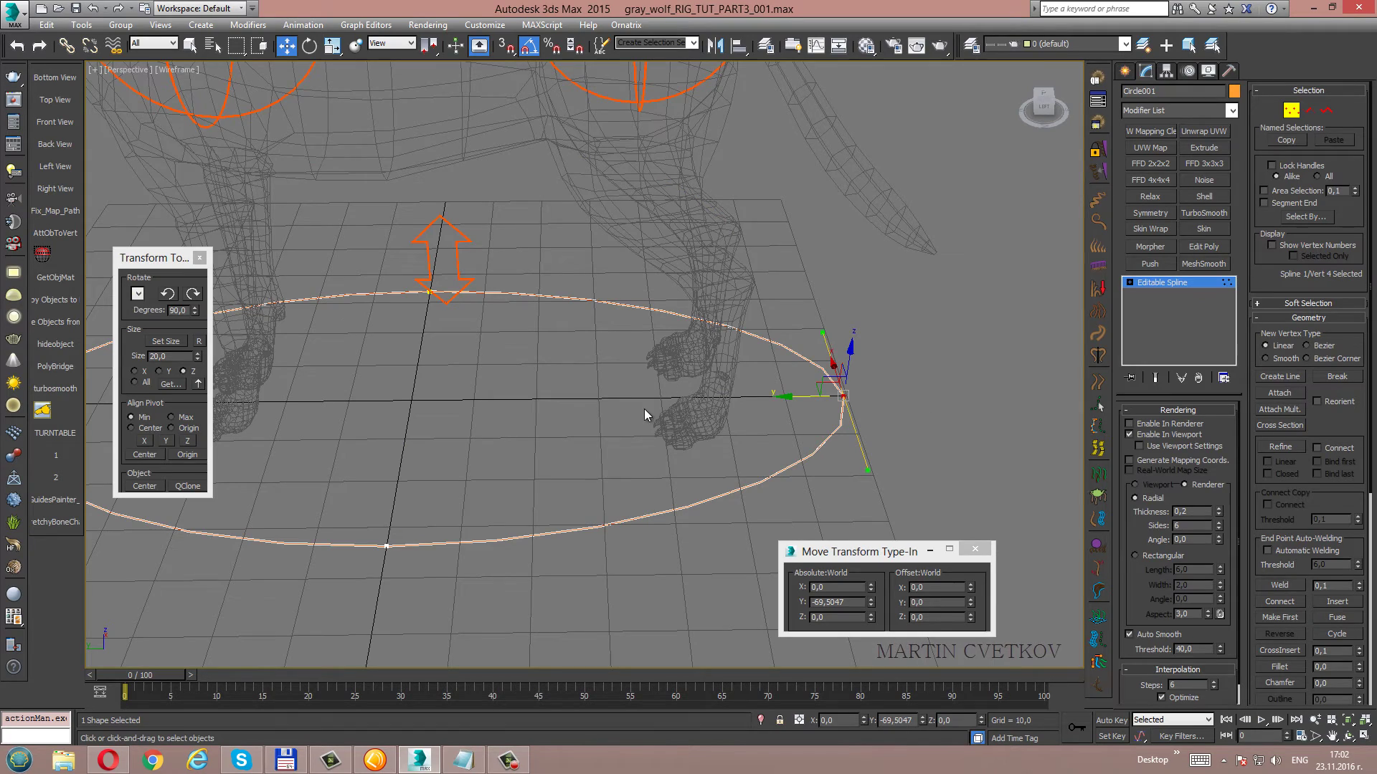
{"action": "middle_click_drag", "start_coordinate": [572, 417], "coordinate": [606, 409], "text": "alt"}
{"action": "mouse_move", "coordinate": [678, 461]}
{"action": "middle_mouse_down", "text": "alt"}
{"action": "mouse_move", "coordinate": [747, 409]}
{"action": "mouse_move", "coordinate": [581, 425]}
{"action": "mouse_move", "coordinate": [593, 475]}
{"action": "mouse_move", "coordinate": [661, 410]}
{"action": "mouse_move", "coordinate": [656, 423]}
{"action": "mouse_move", "coordinate": [732, 438]}
{"action": "mouse_move", "coordinate": [726, 409]}
{"action": "middle_mouse_up", "text": "alt"}
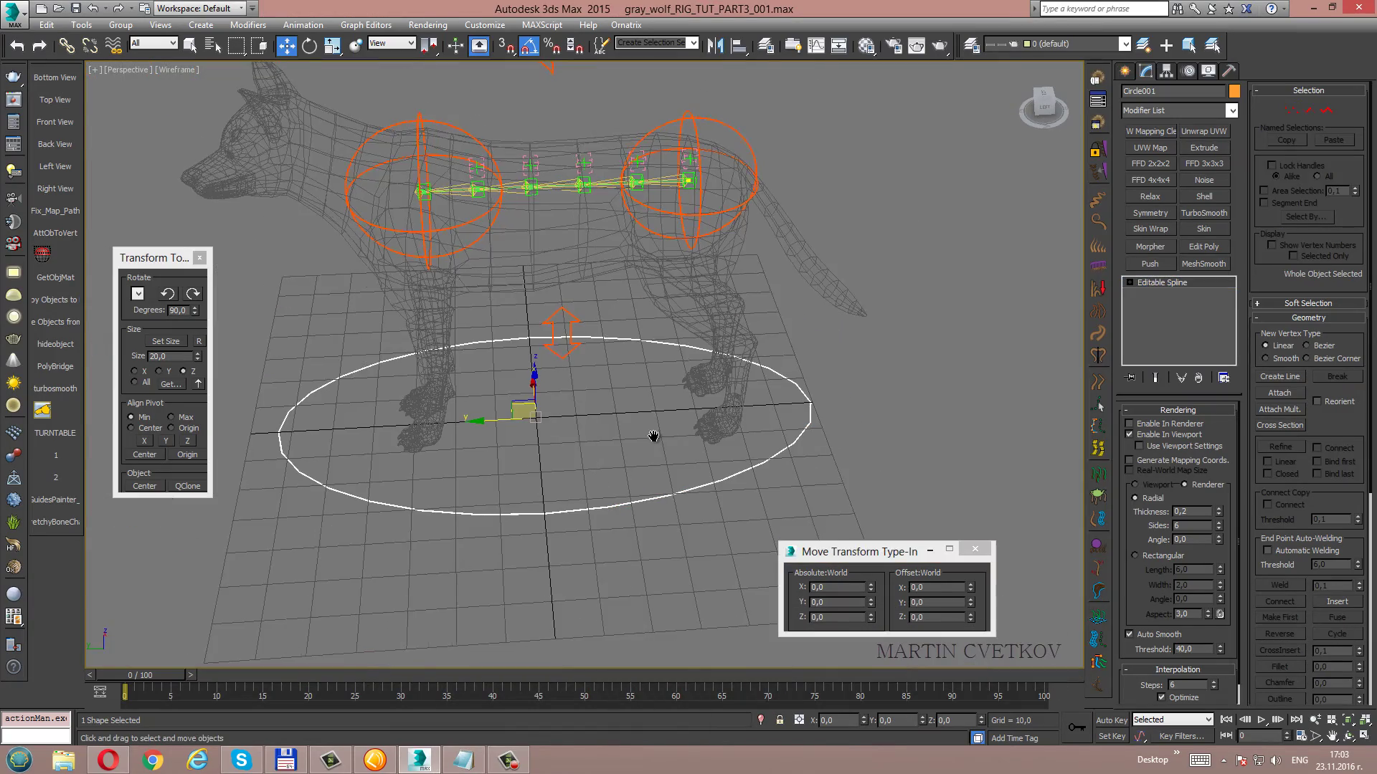
{"action": "mouse_move", "coordinate": [652, 433]}
{"action": "middle_mouse_down", "text": "alt"}
{"action": "mouse_move", "coordinate": [545, 347]}
{"action": "mouse_move", "coordinate": [606, 372]}
{"action": "mouse_move", "coordinate": [598, 353]}
{"action": "middle_mouse_up", "text": "alt"}
Open the Layer Explorer and paste the name Cs_Global, copied from Notepad, onto the oval.
{"action": "key", "text": "w"}
{"action": "left_click", "coordinate": [971, 46]}
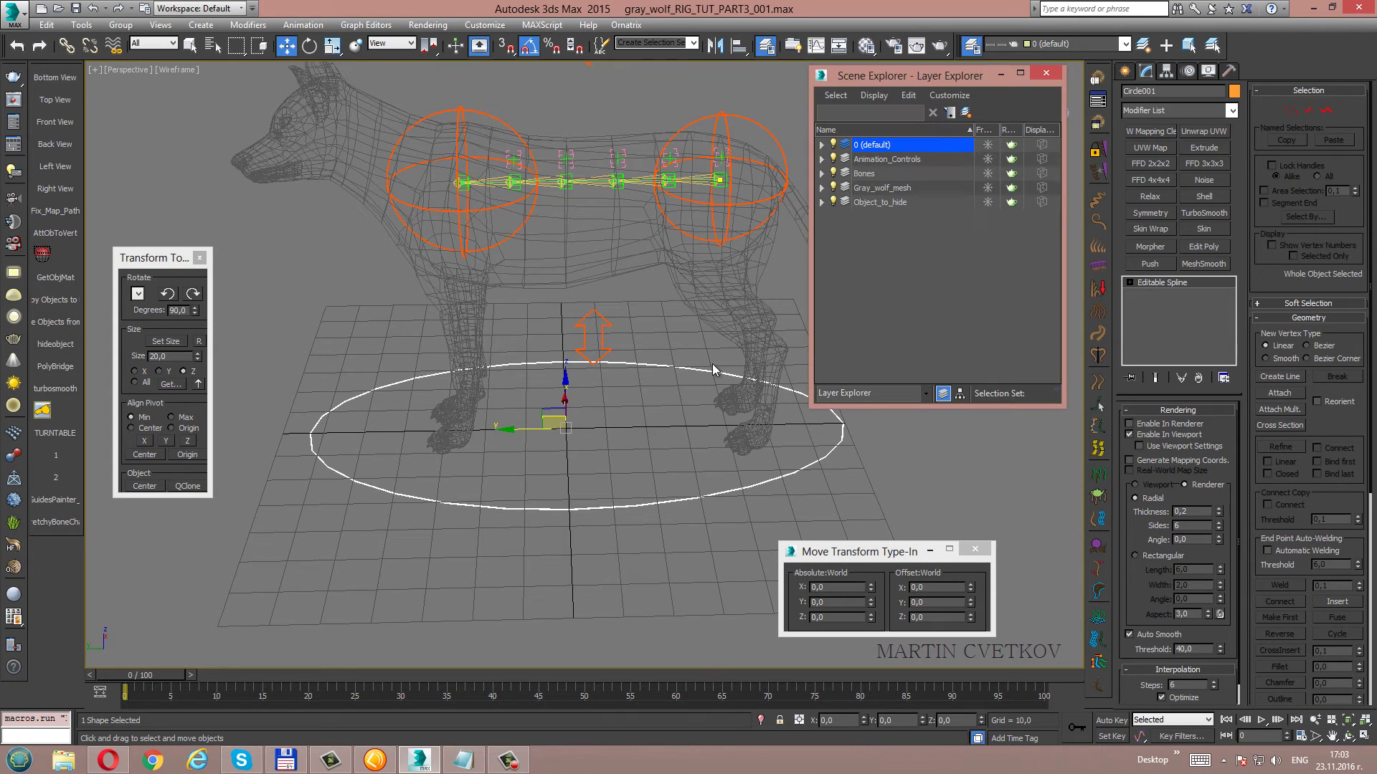
{"action": "left_click", "coordinate": [464, 760]}
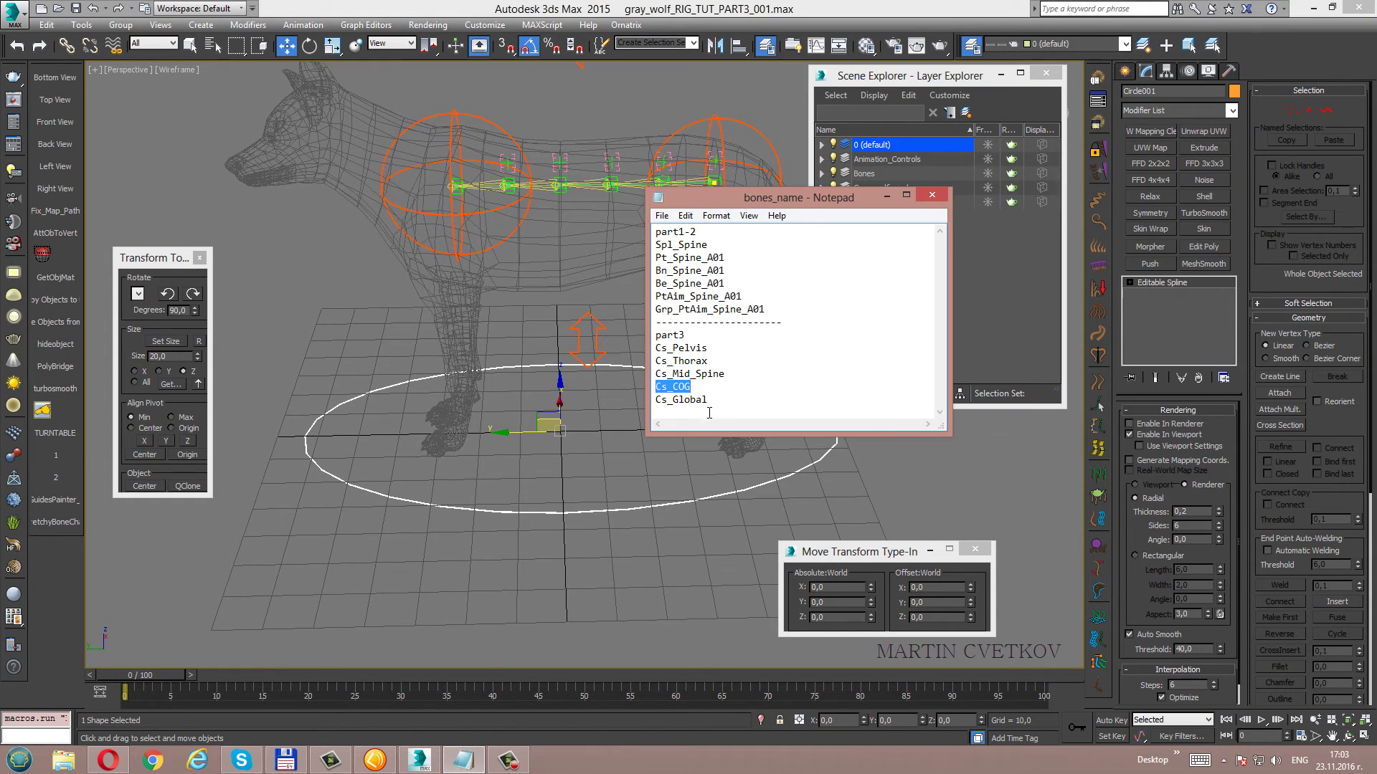
{"action": "double_click", "coordinate": [678, 400]}
{"action": "right_click", "coordinate": [675, 400]}
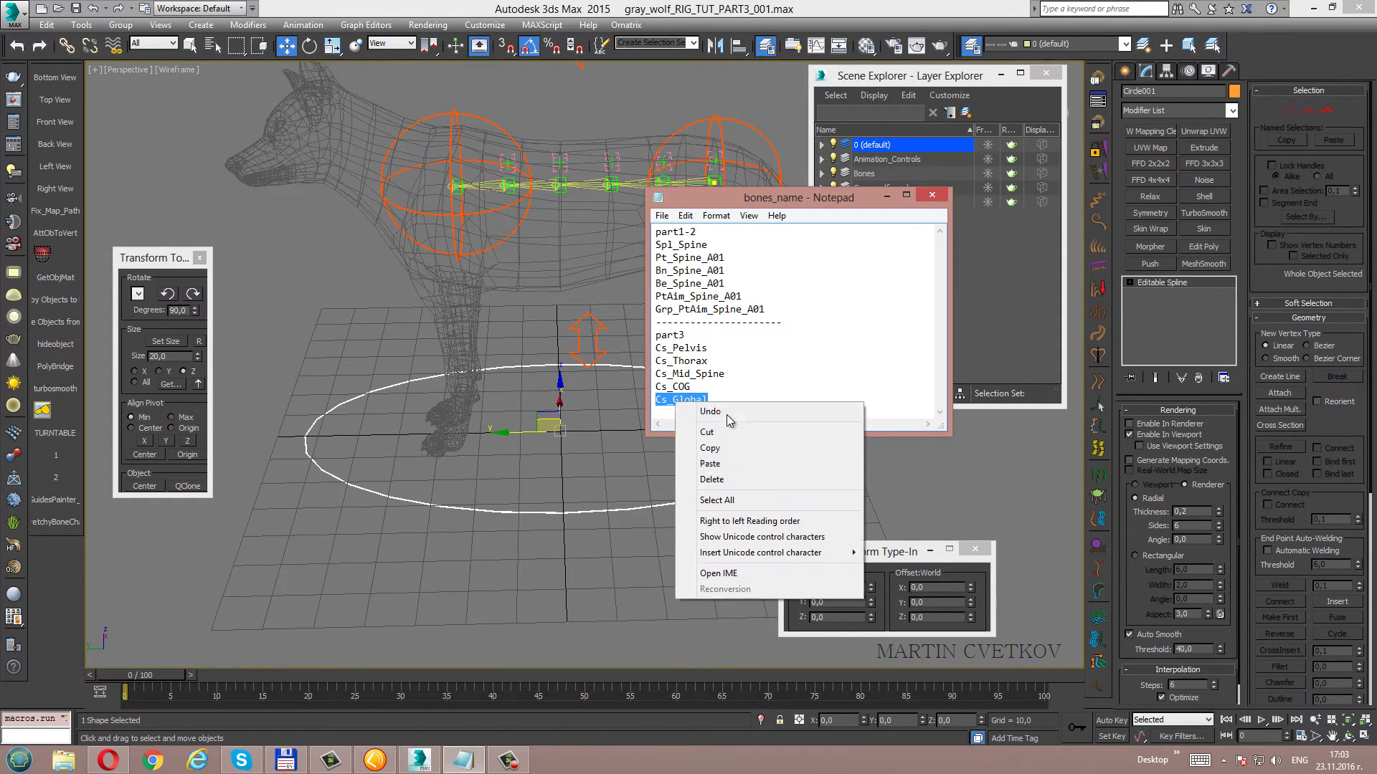
{"action": "left_click", "coordinate": [710, 448]}
{"action": "left_click", "coordinate": [1140, 91]}
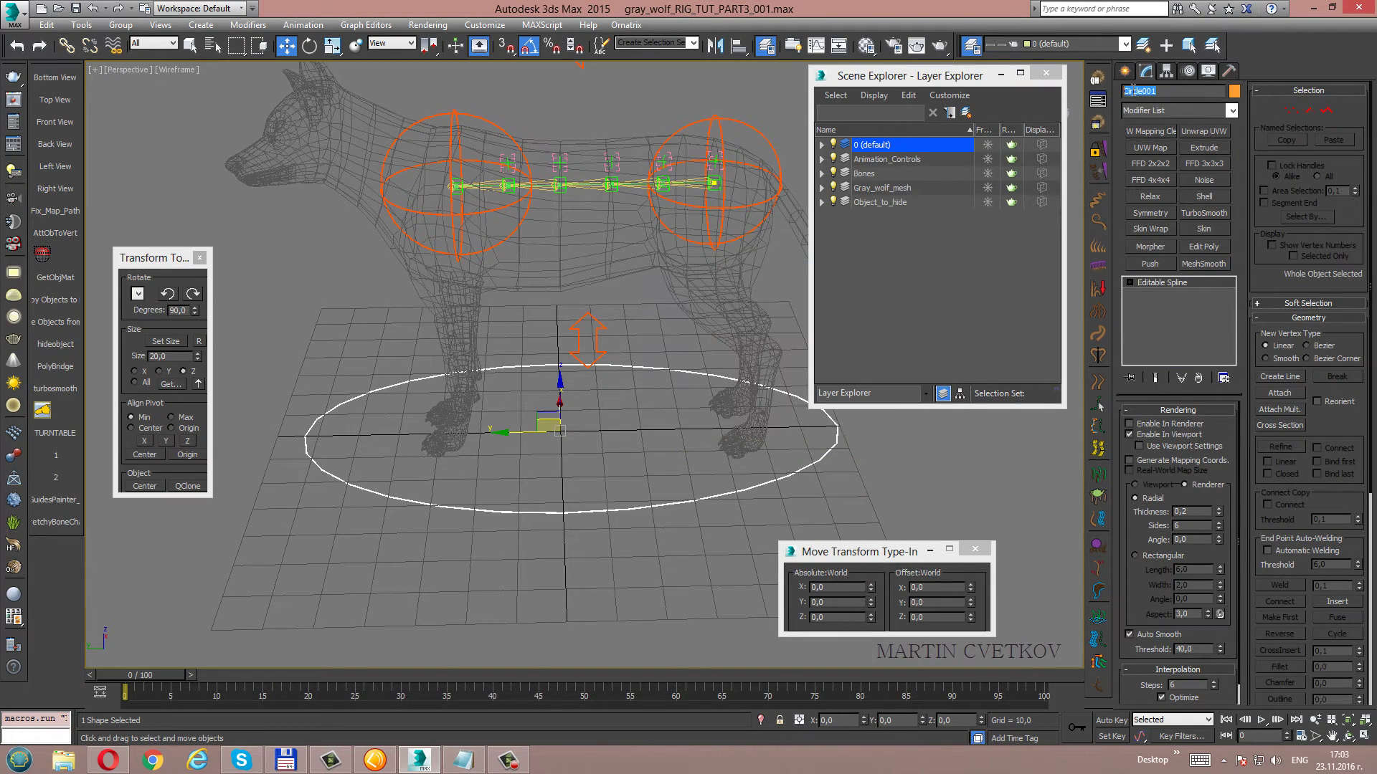
{"action": "right_click", "coordinate": [1140, 91]}
{"action": "left_click", "coordinate": [1168, 154]}
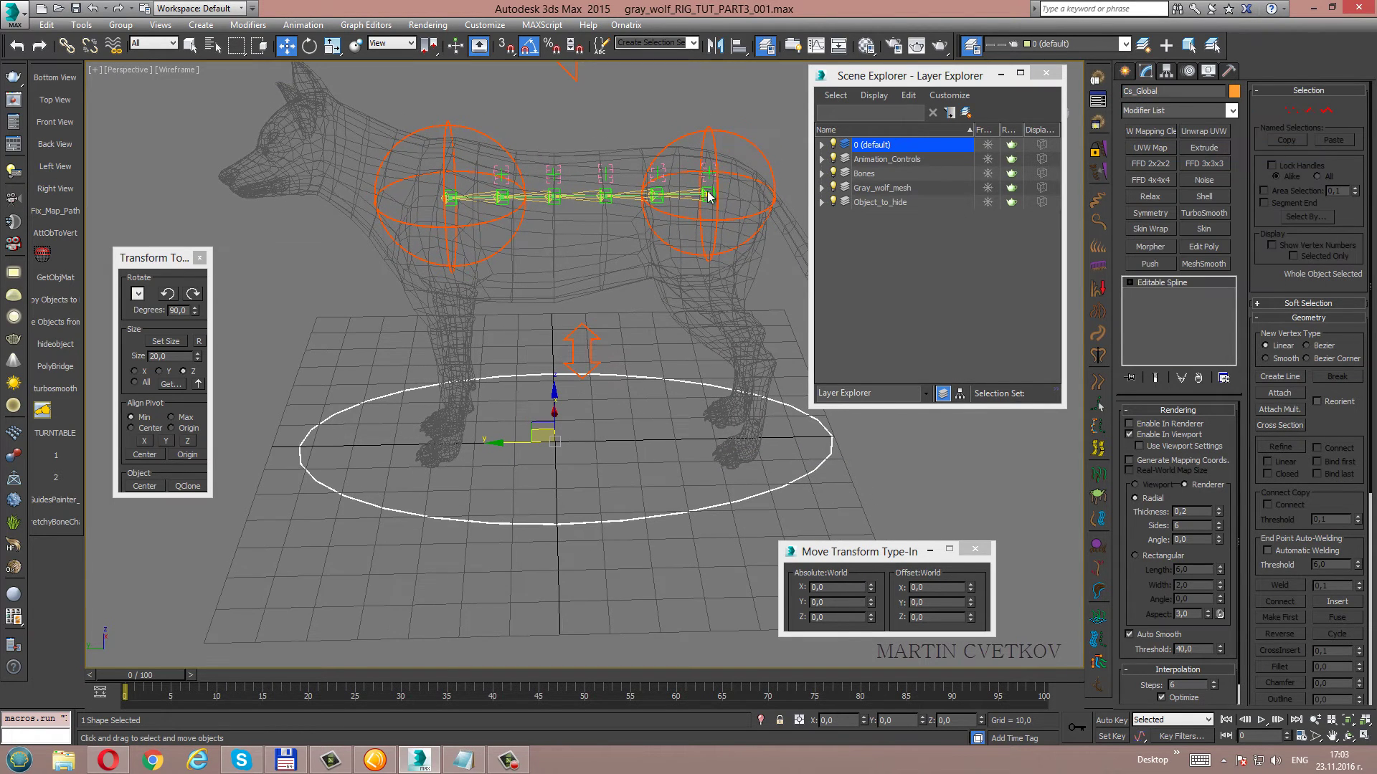
Add the selected controls to a new Animation_Controls layer and check its contents.
{"action": "right_click", "coordinate": [876, 144]}
{"action": "mouse_move", "coordinate": [912, 181]}
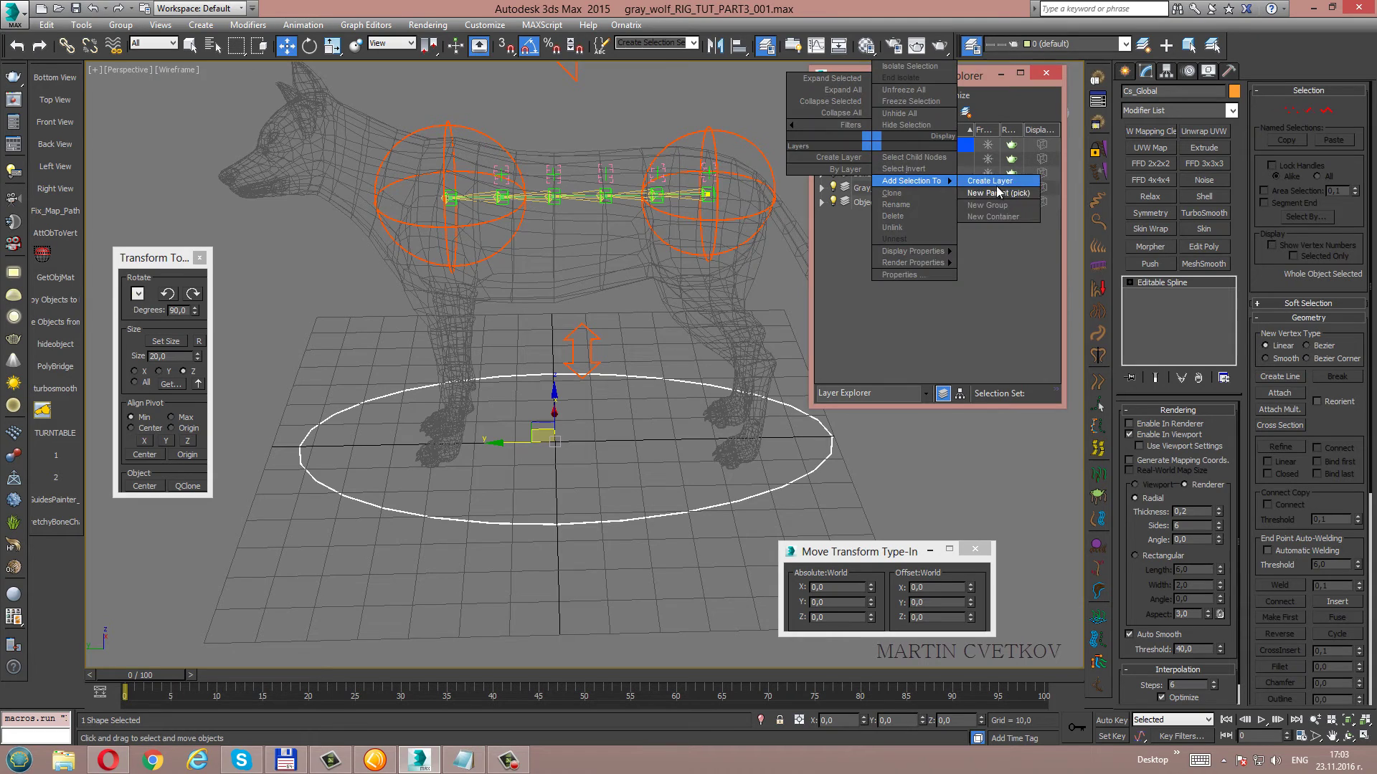
{"action": "left_click", "coordinate": [991, 181]}
{"action": "left_click", "coordinate": [893, 158]}
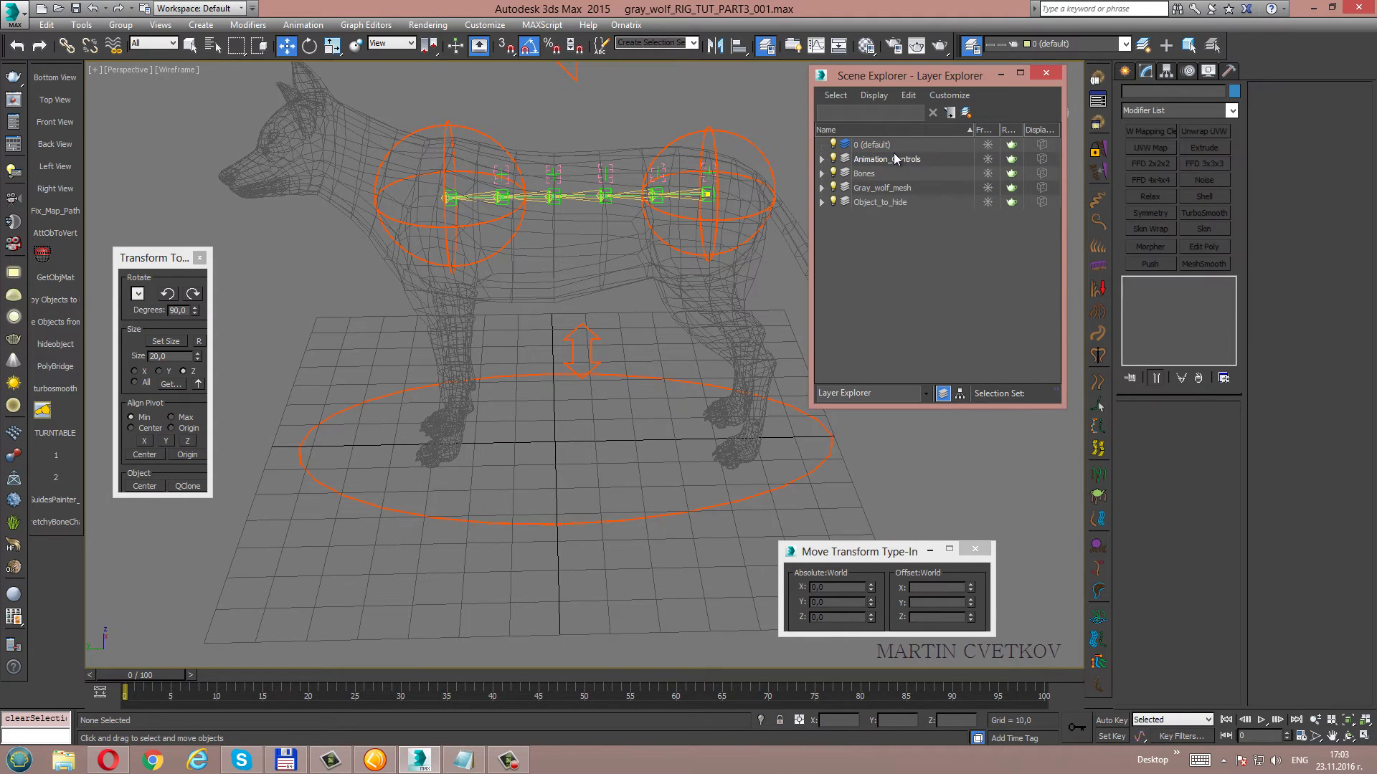
{"action": "left_click", "coordinate": [822, 158]}
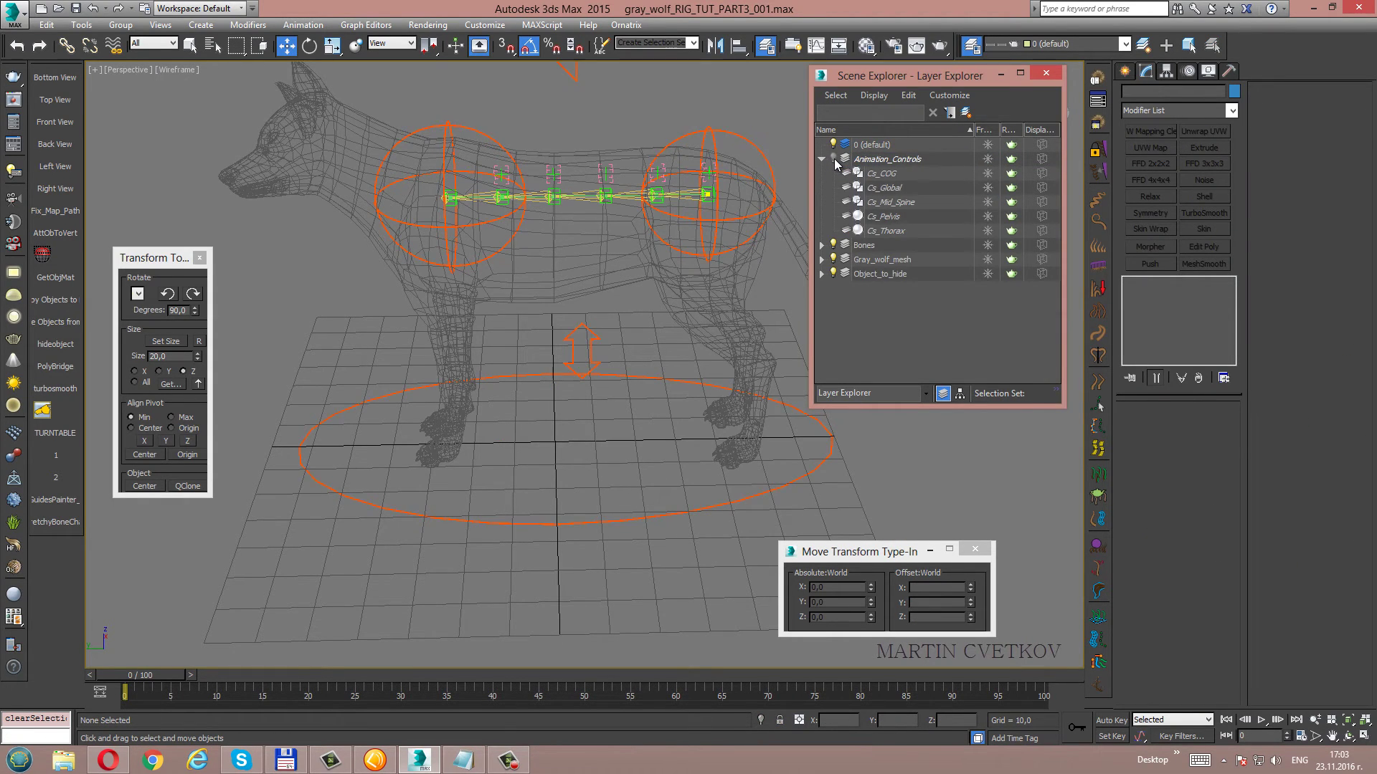
{"action": "left_click", "coordinate": [836, 160]}
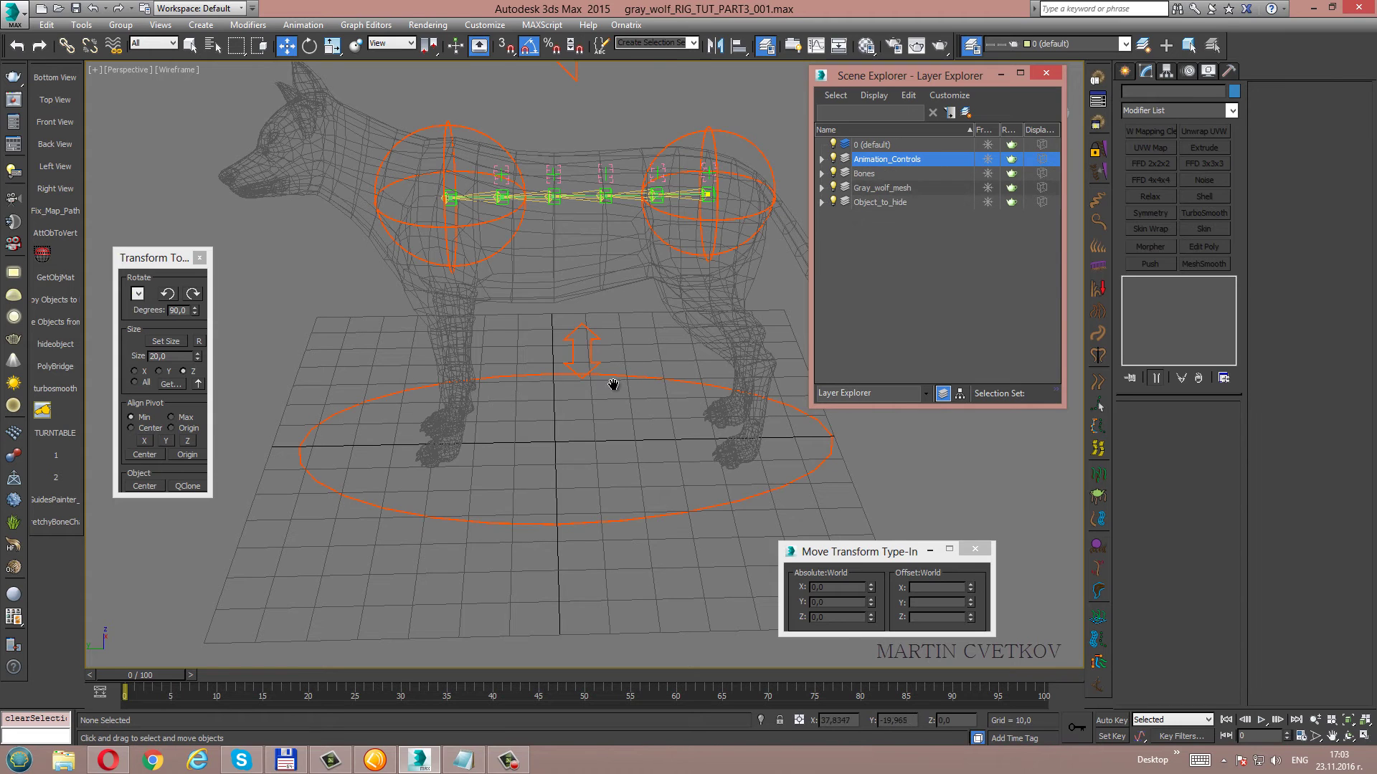
Close the Move Transform Type-In window and shorten the layer list window.
{"action": "middle_click_drag", "start_coordinate": [614, 385], "coordinate": [645, 366], "text": "alt"}
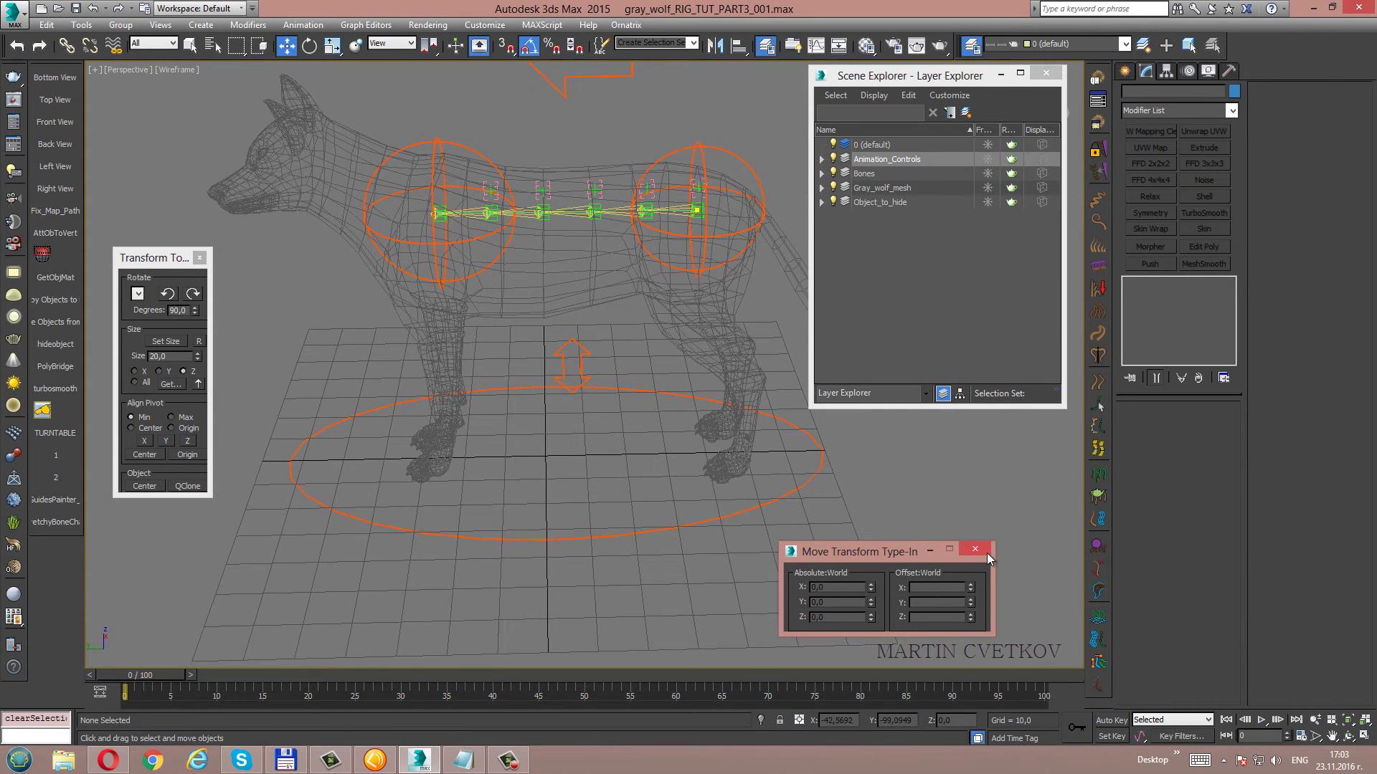
{"action": "left_click", "coordinate": [975, 550]}
{"action": "left_click_drag", "start_coordinate": [961, 404], "coordinate": [960, 248]}
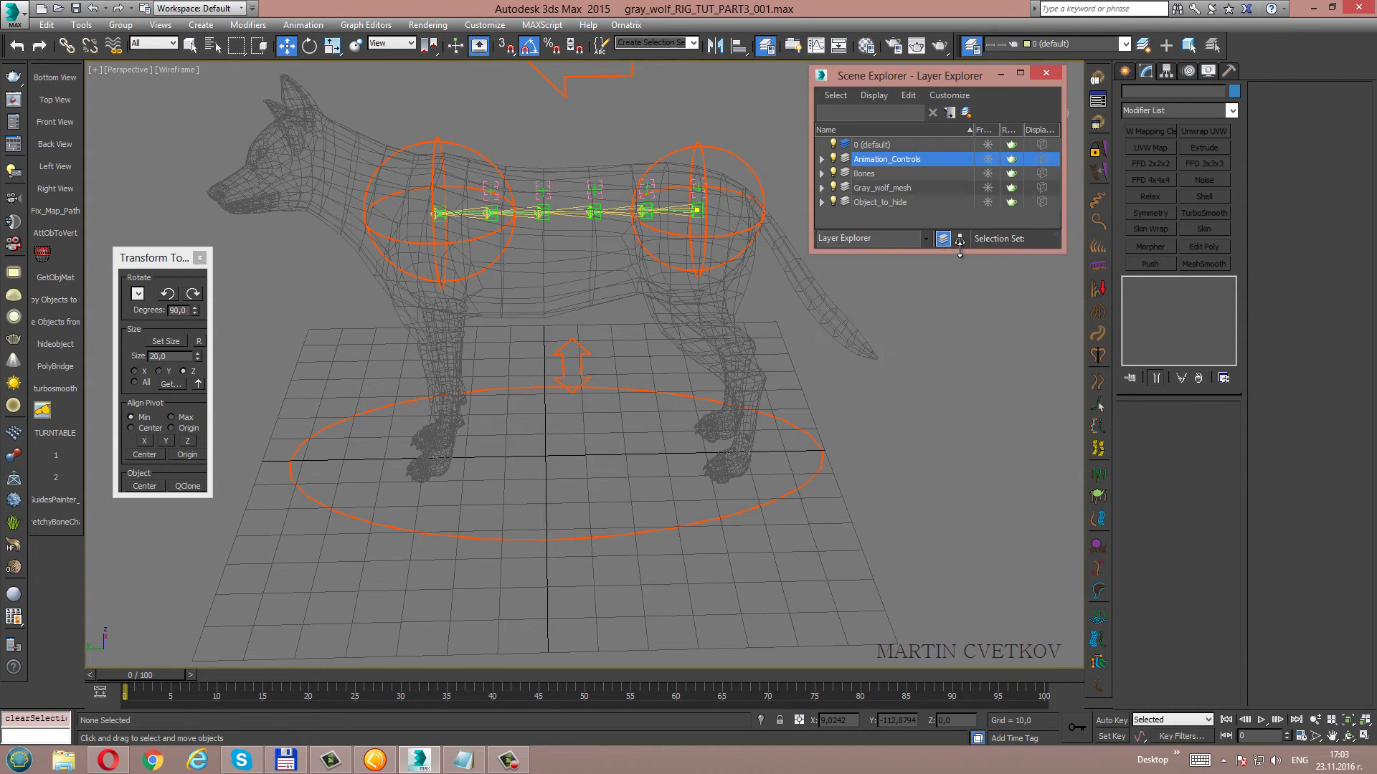
{"action": "mouse_move", "coordinate": [760, 409]}
{"action": "middle_mouse_down", "text": "alt"}
{"action": "mouse_move", "coordinate": [666, 480]}
{"action": "mouse_move", "coordinate": [573, 495]}
{"action": "mouse_move", "coordinate": [584, 439]}
{"action": "middle_mouse_up", "text": "alt"}
{"action": "left_click", "coordinate": [667, 480]}
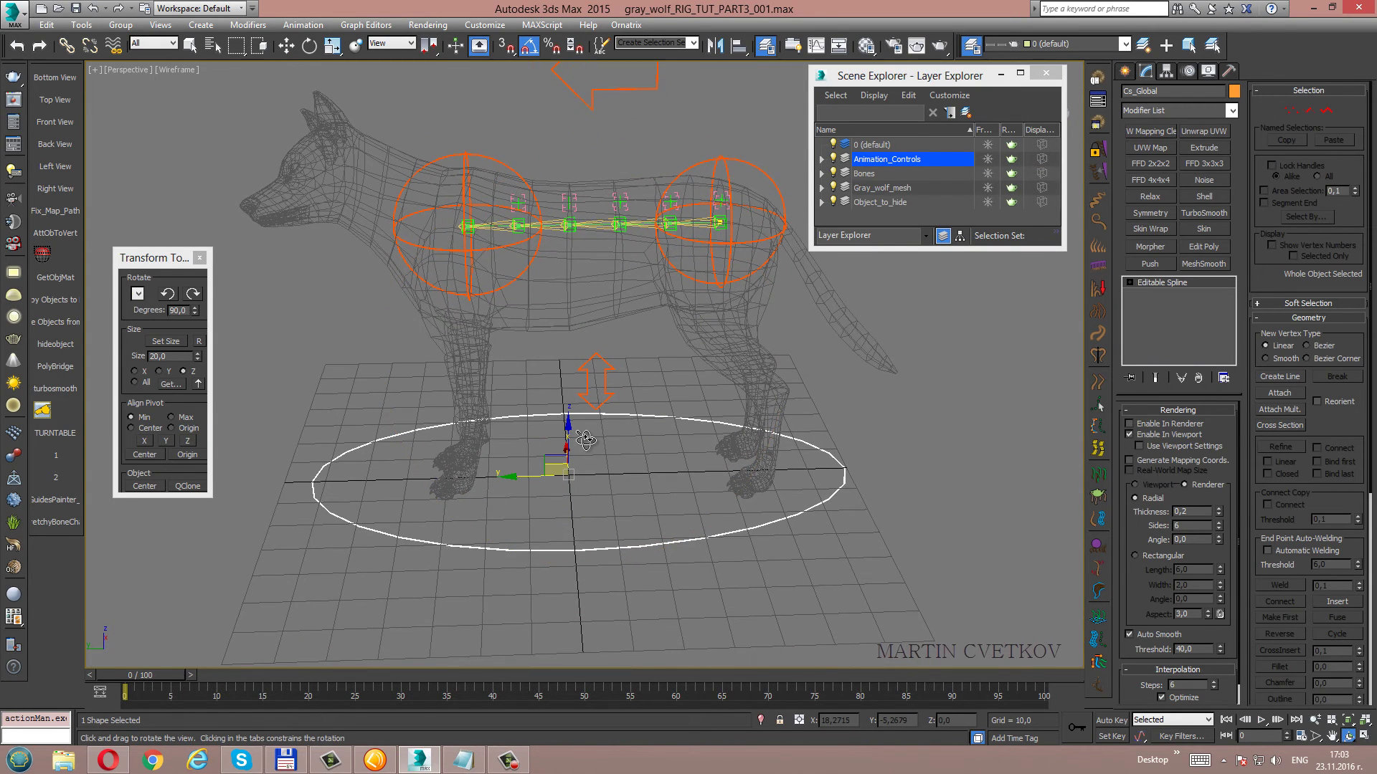
{"action": "key", "text": "w"}
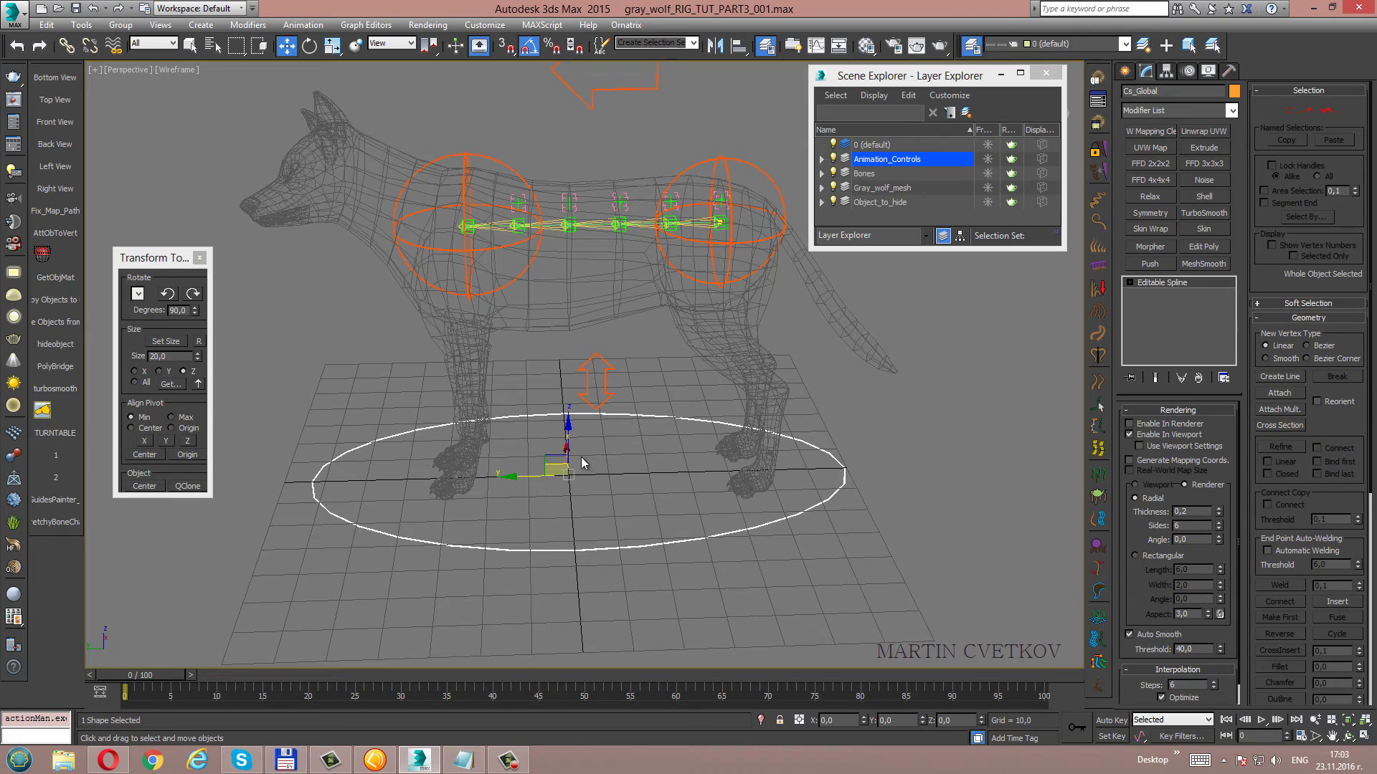
{"action": "middle_click_drag", "start_coordinate": [584, 480], "coordinate": [628, 473], "text": "alt"}
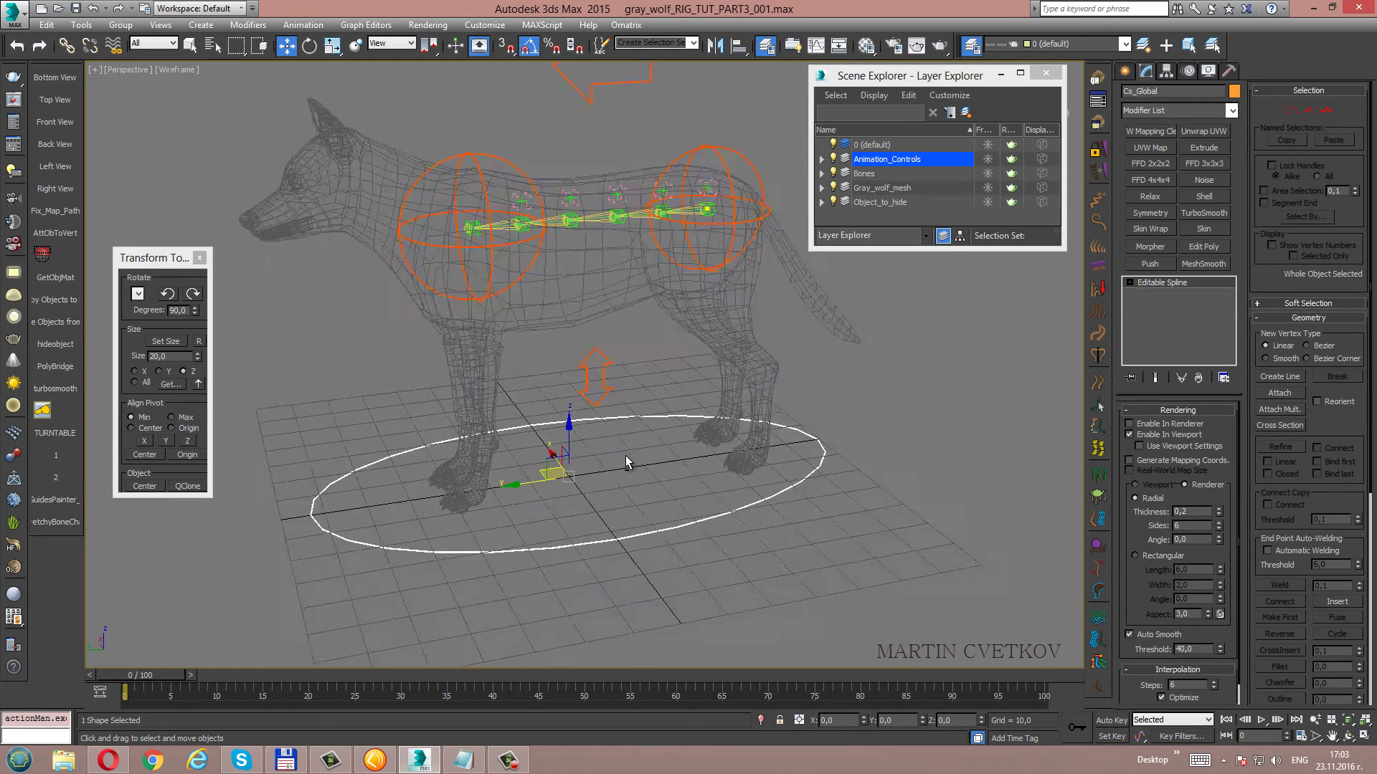
{"action": "scroll", "coordinate": [573, 441], "scroll_direction": "up", "scroll_amount": 3}
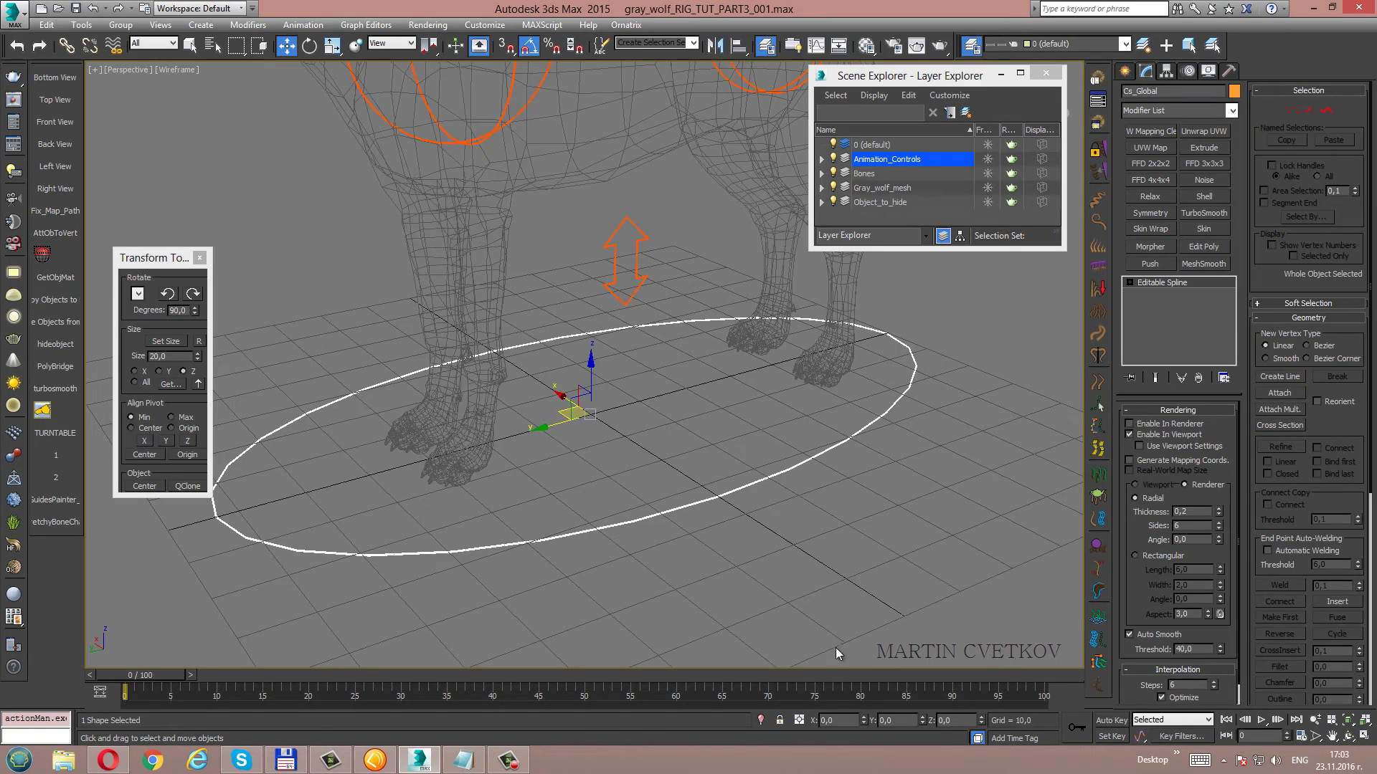
{"action": "mouse_move", "coordinate": [653, 393]}
{"action": "middle_mouse_down", "text": "alt"}
{"action": "mouse_move", "coordinate": [605, 415]}
{"action": "mouse_move", "coordinate": [605, 377]}
{"action": "middle_mouse_up", "text": "alt"}
{"action": "scroll", "coordinate": [606, 415], "scroll_direction": "down", "scroll_amount": 5}
{"action": "key", "text": "w"}
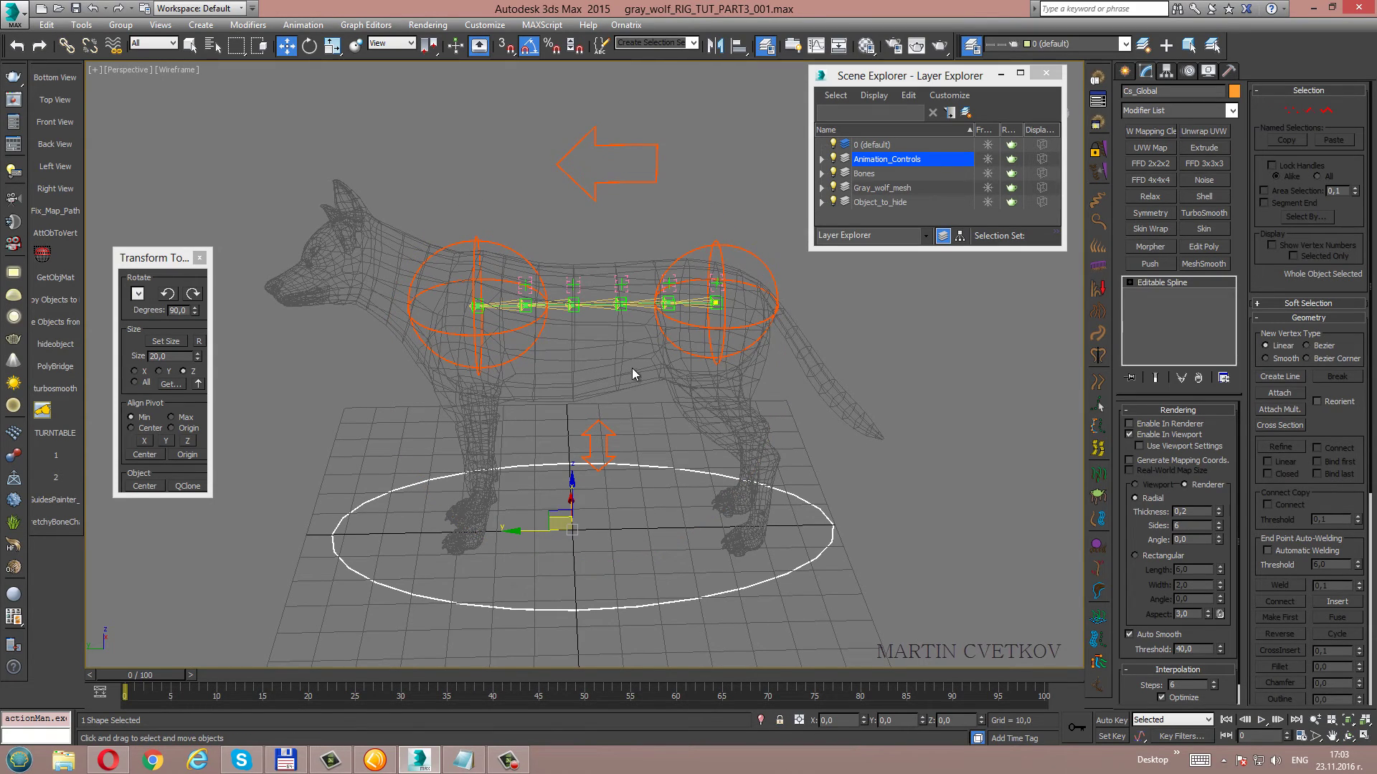
{"action": "middle_click_drag", "start_coordinate": [651, 372], "coordinate": [581, 343], "text": "alt"}
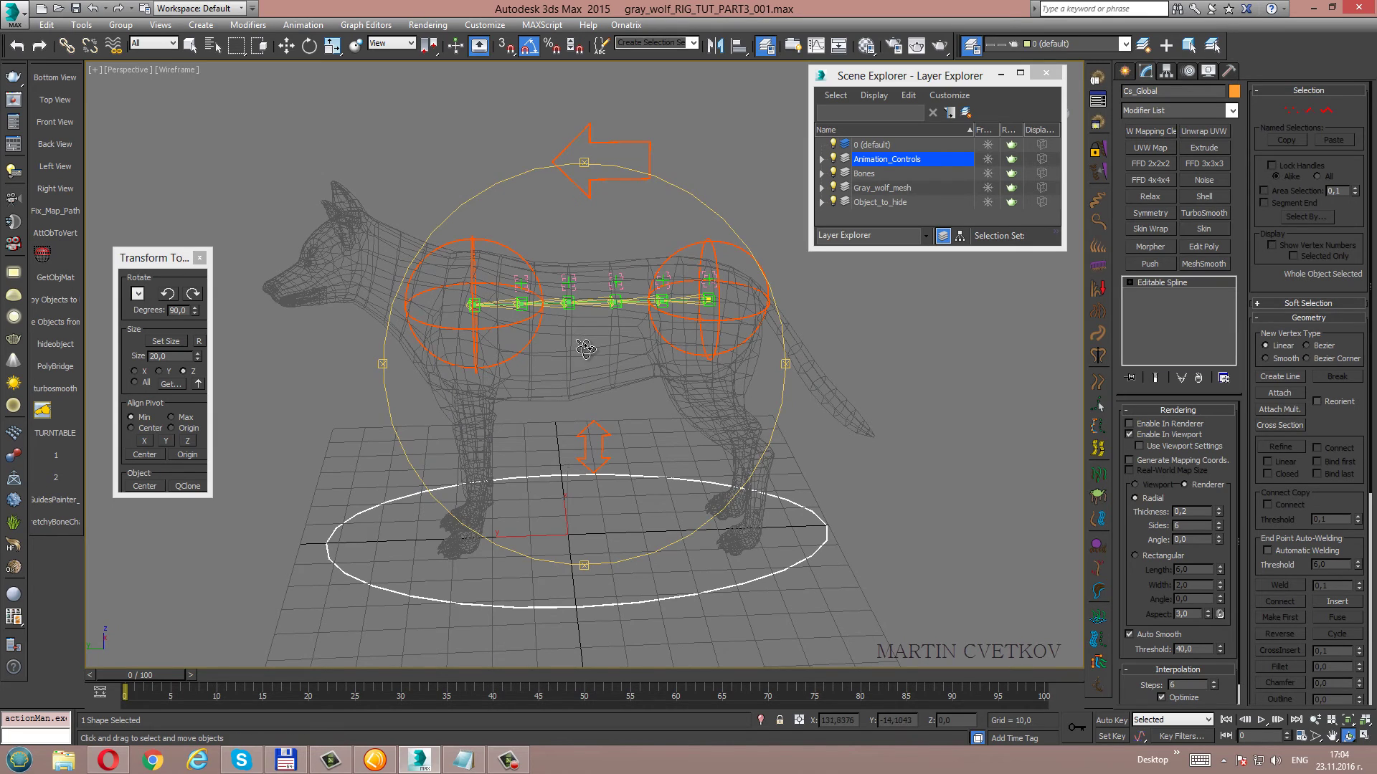
{"action": "key", "text": "w"}
{"action": "left_click", "coordinate": [193, 46]}
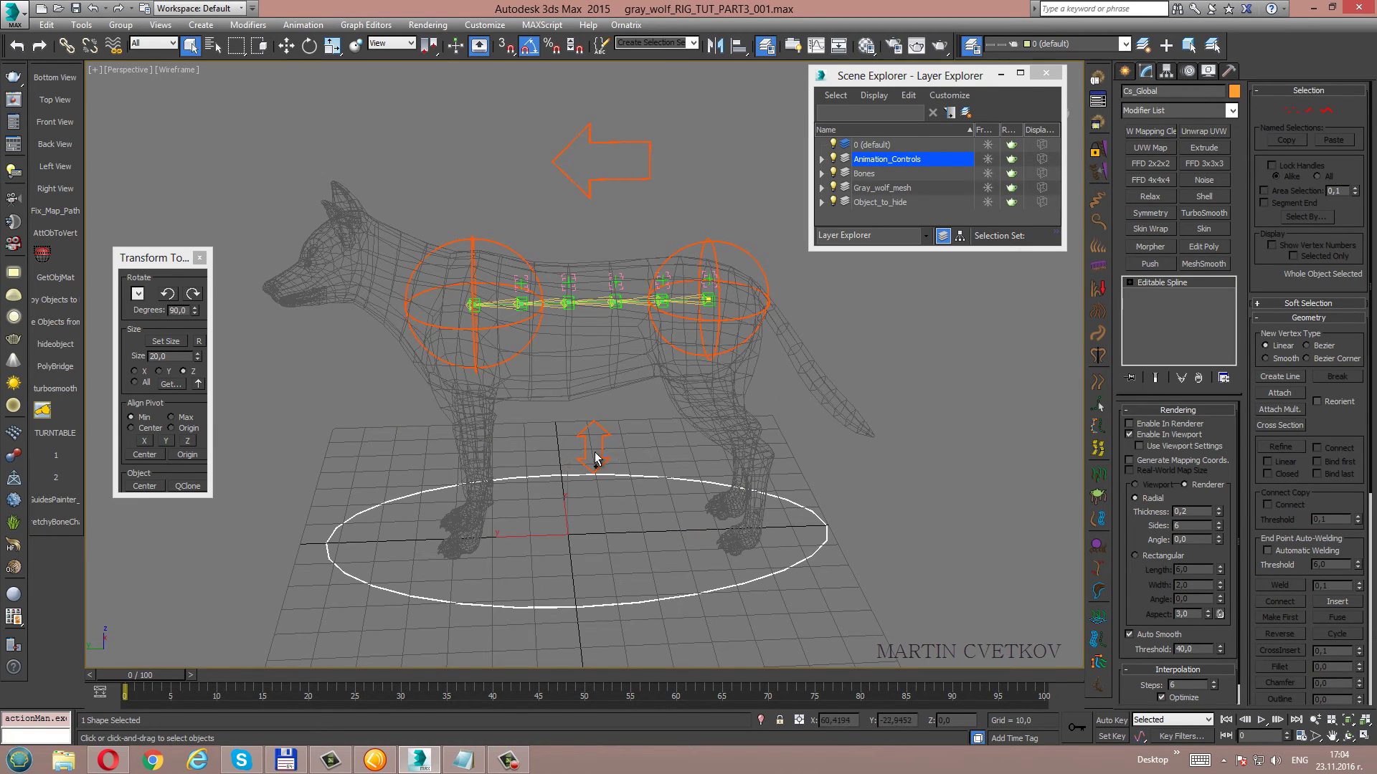
{"action": "left_click", "coordinate": [570, 468], "text": "ctrl"}
{"action": "left_click", "coordinate": [495, 244], "text": "ctrl"}
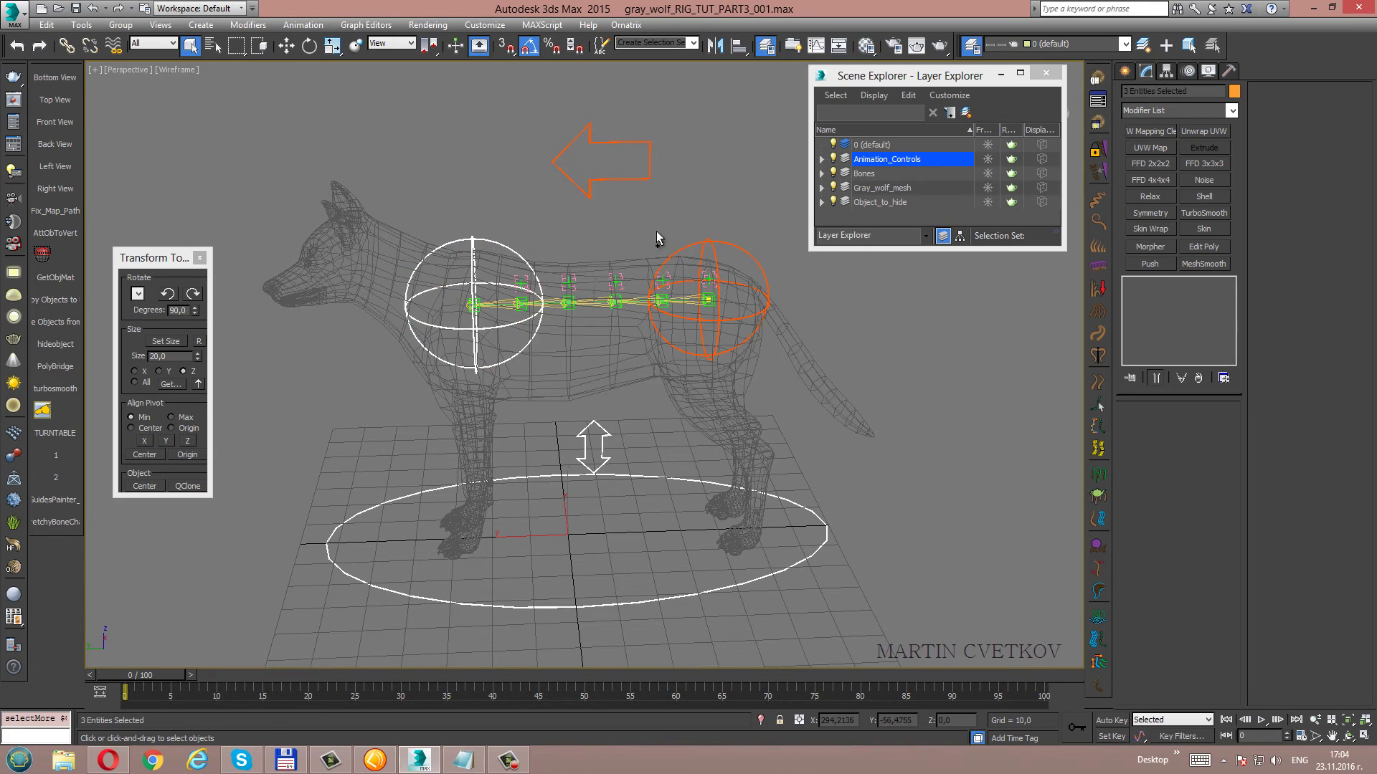
{"action": "left_click", "coordinate": [694, 244], "text": "ctrl"}
{"action": "left_click", "coordinate": [556, 162], "text": "ctrl"}
{"action": "left_click", "coordinate": [199, 340]}
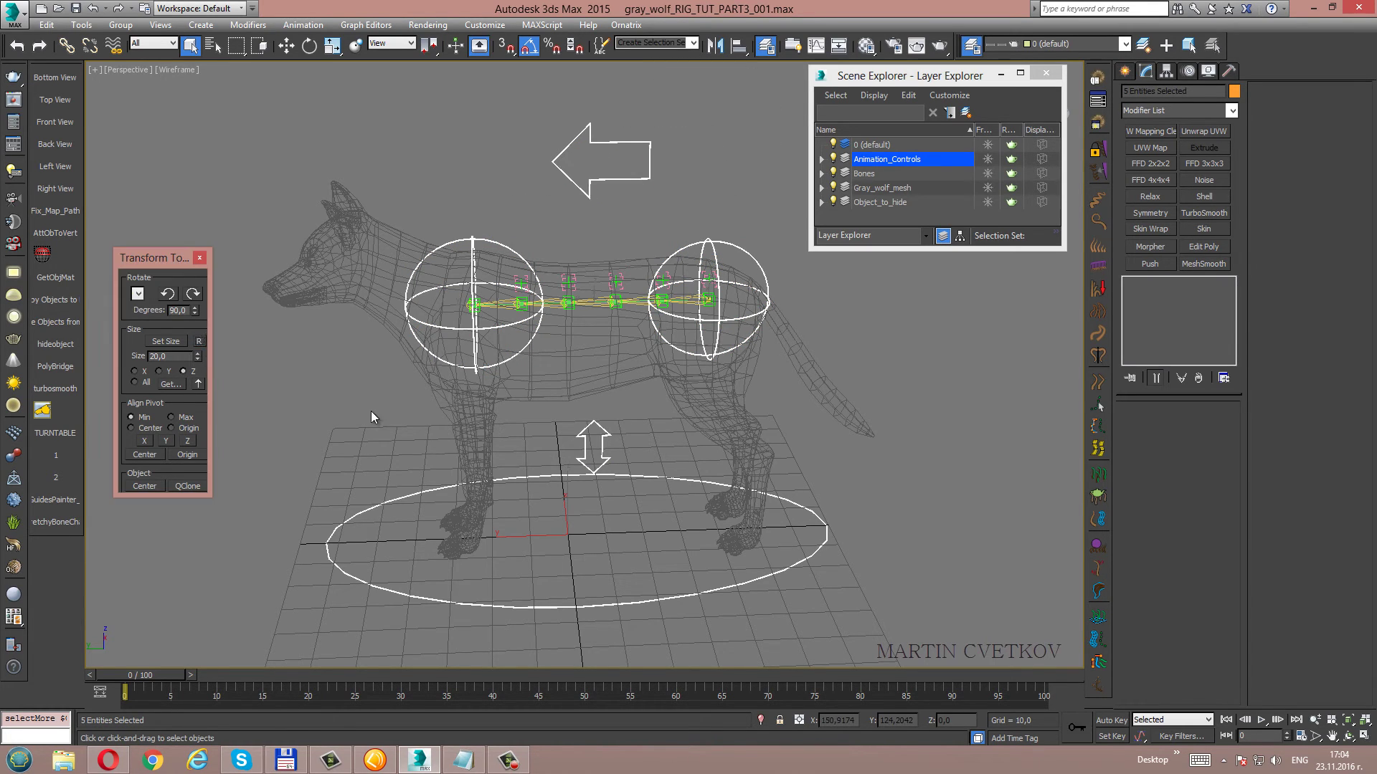
{"action": "left_click", "coordinate": [622, 504]}
{"action": "left_click", "coordinate": [592, 443]}
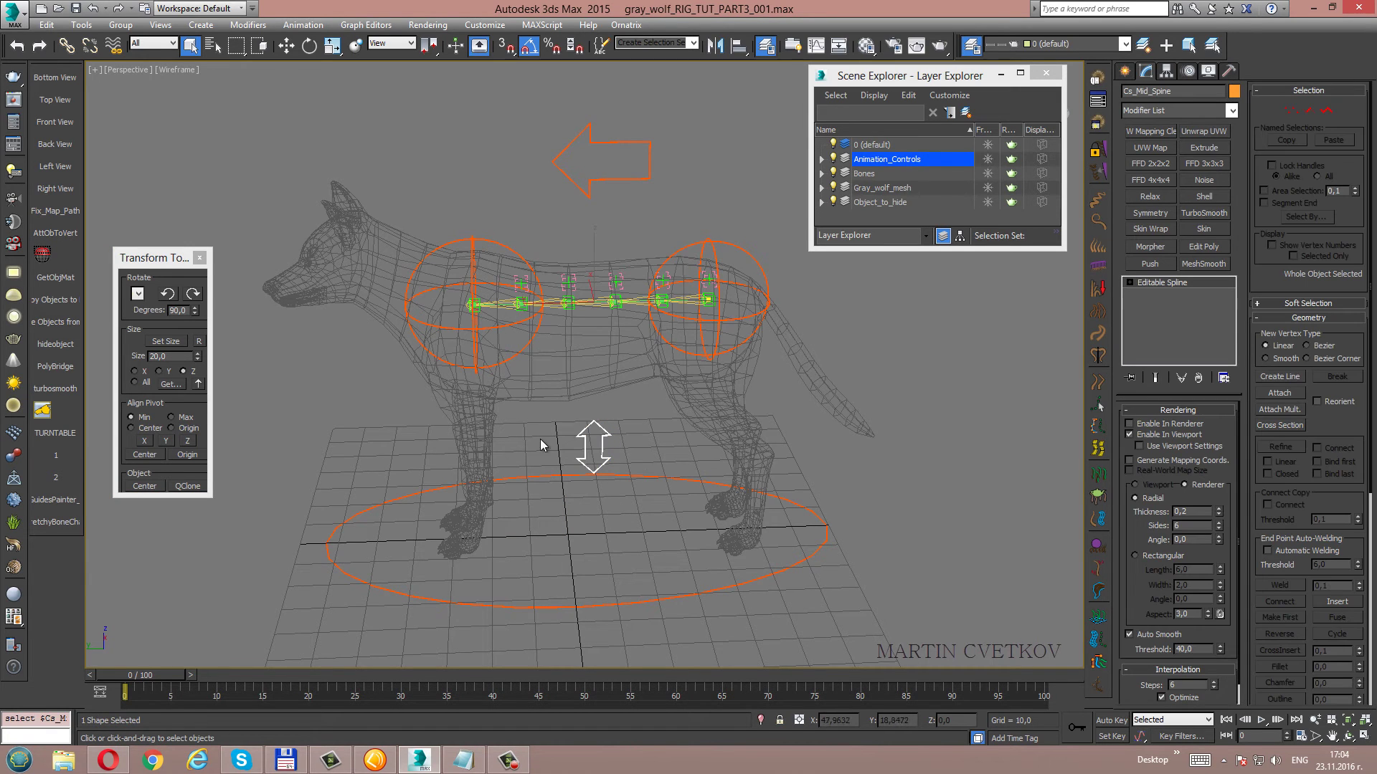
{"action": "key", "text": "w"}
{"action": "left_click", "coordinate": [735, 251]}
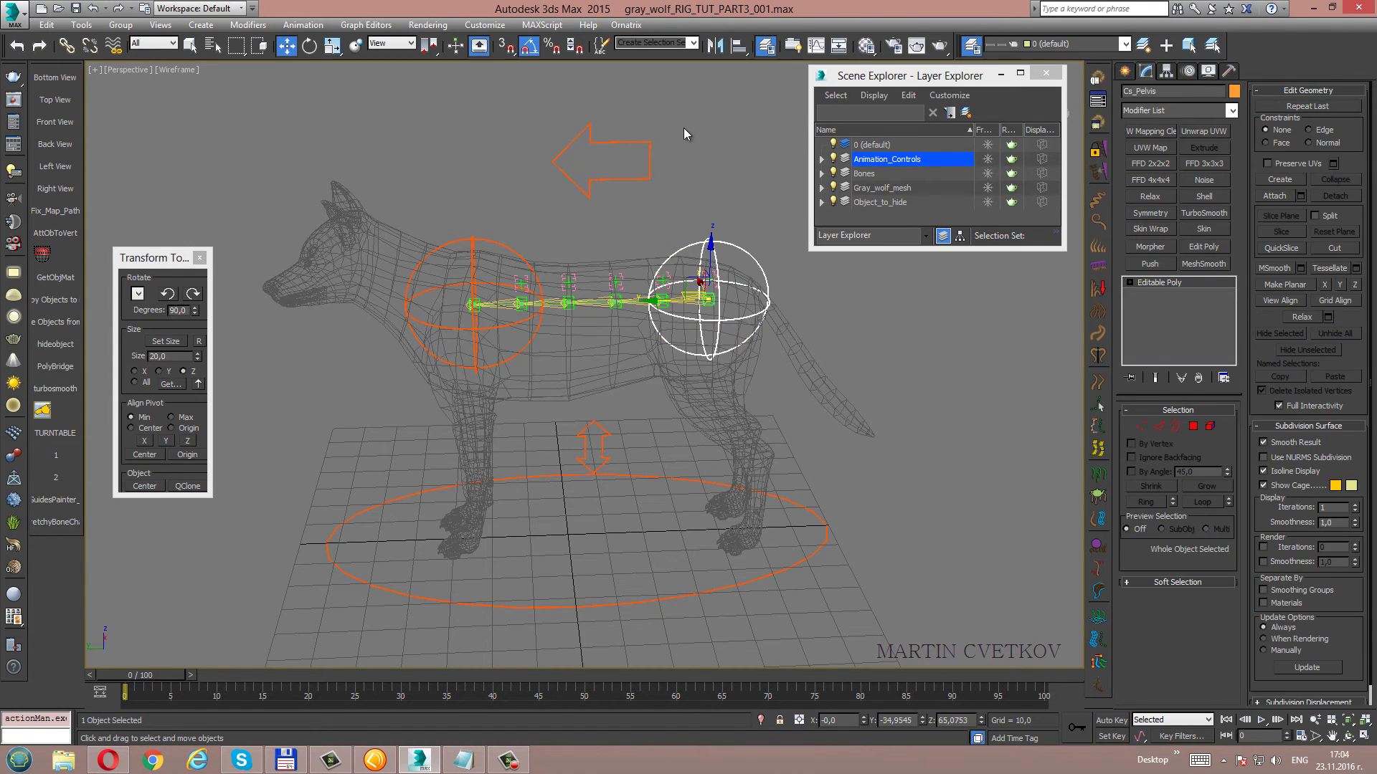
{"action": "left_click", "coordinate": [650, 151]}
{"action": "left_click", "coordinate": [474, 258]}
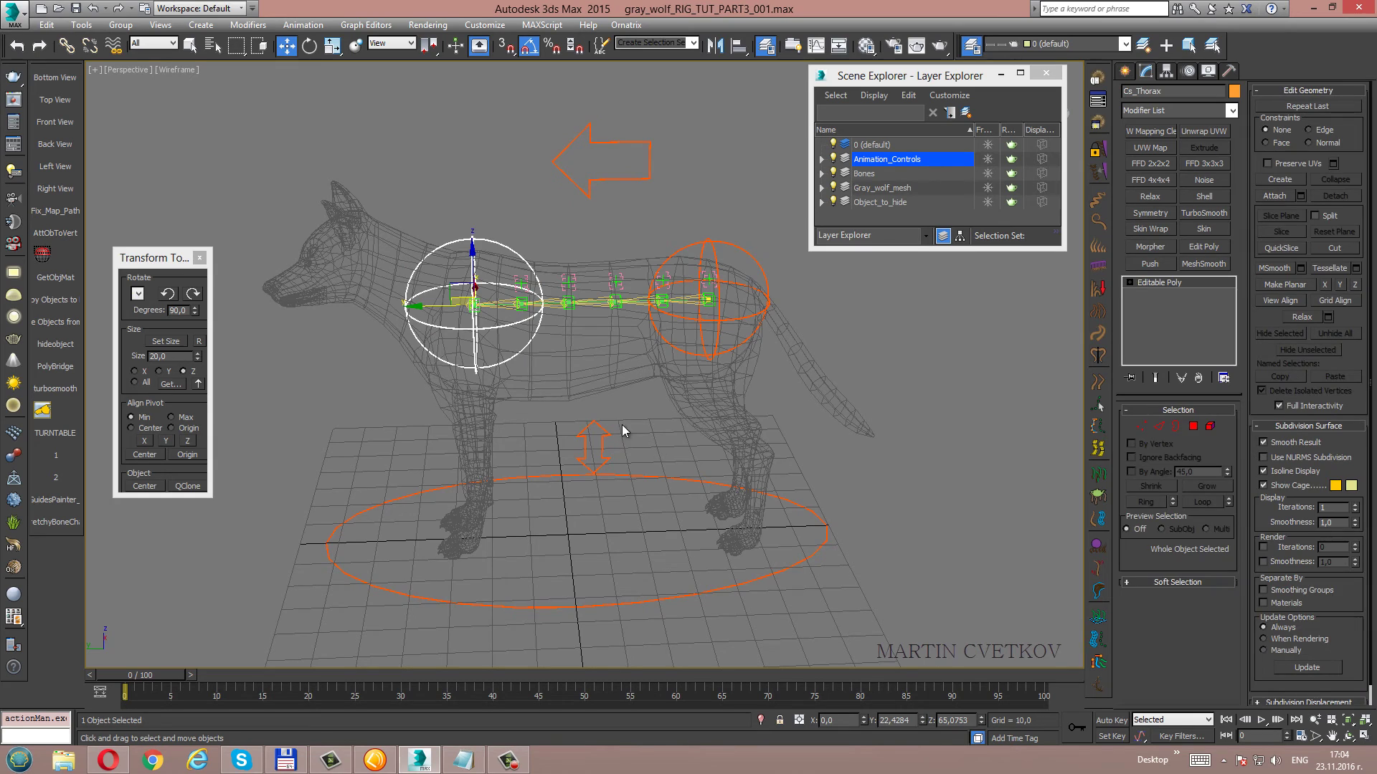
{"action": "left_click", "coordinate": [651, 442]}
{"action": "left_click", "coordinate": [638, 487]}
{"action": "mouse_move", "coordinate": [640, 490]}
{"action": "middle_mouse_down"}
{"action": "mouse_move", "coordinate": [617, 436]}
{"action": "mouse_move", "coordinate": [611, 358]}
{"action": "mouse_move", "coordinate": [628, 358]}
{"action": "middle_mouse_up"}
{"action": "key", "text": "w"}
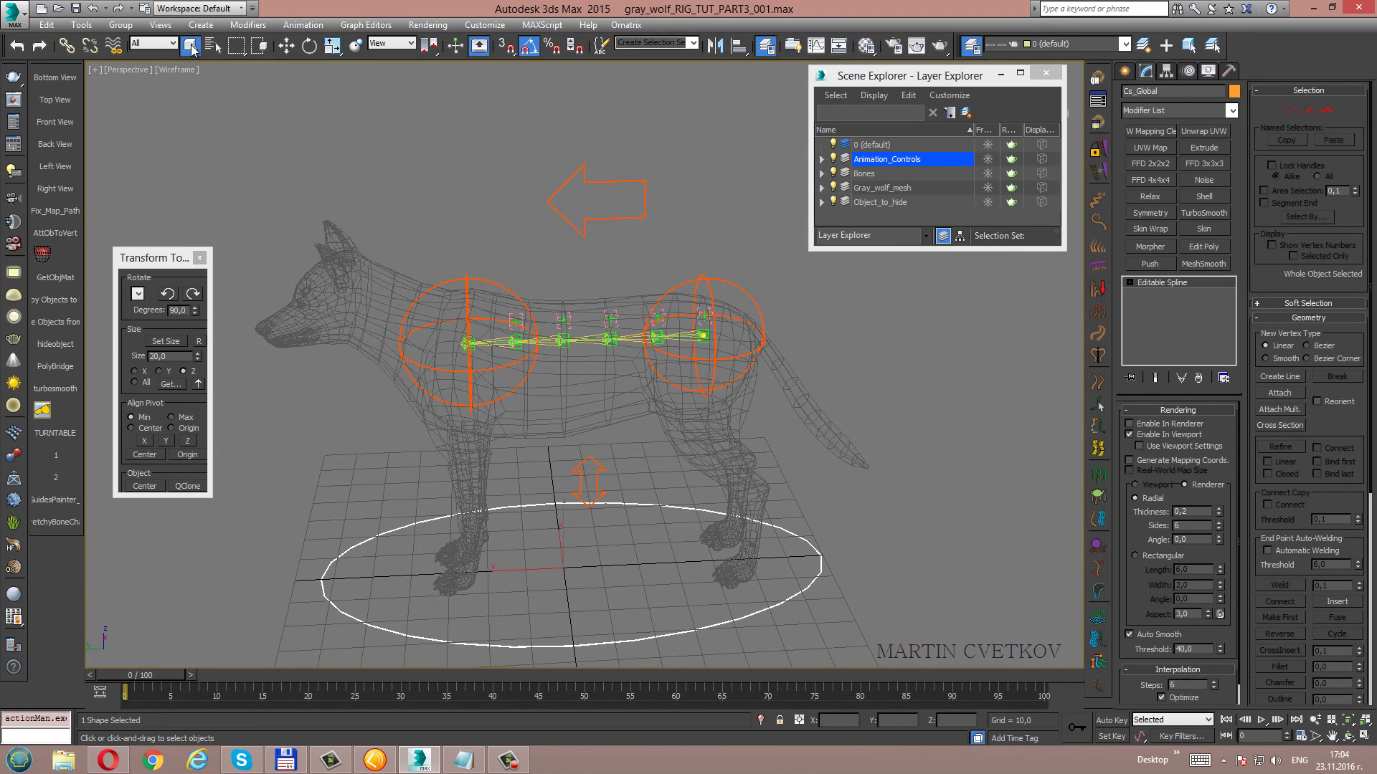
Select both sphere controls and the vertical double arrow.
{"action": "mouse_move", "coordinate": [555, 374]}
{"action": "middle_mouse_down"}
{"action": "mouse_move", "coordinate": [545, 354]}
{"action": "mouse_move", "coordinate": [556, 305]}
{"action": "mouse_move", "coordinate": [588, 298]}
{"action": "middle_mouse_up"}
{"action": "key", "text": "q"}
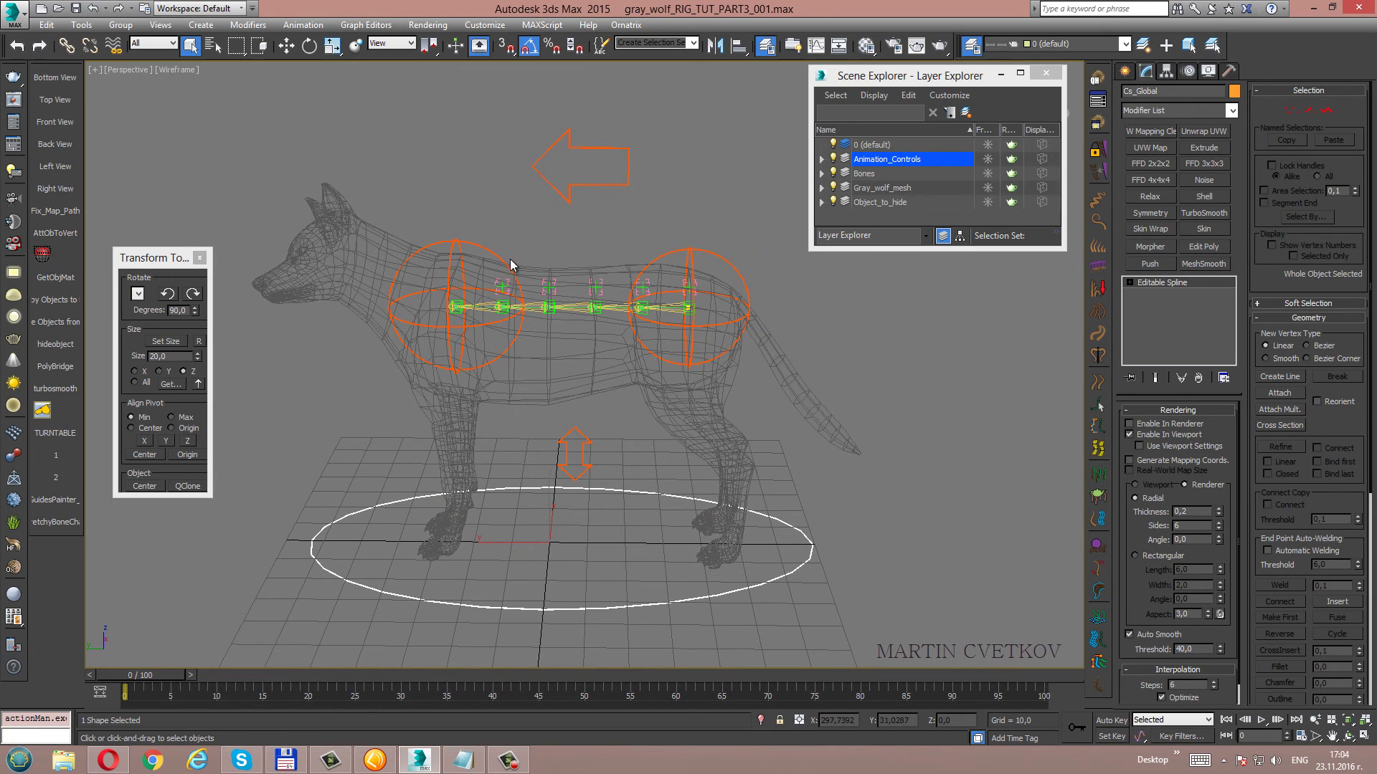
{"action": "left_click", "coordinate": [493, 249]}
{"action": "left_click", "coordinate": [675, 254], "text": "ctrl"}
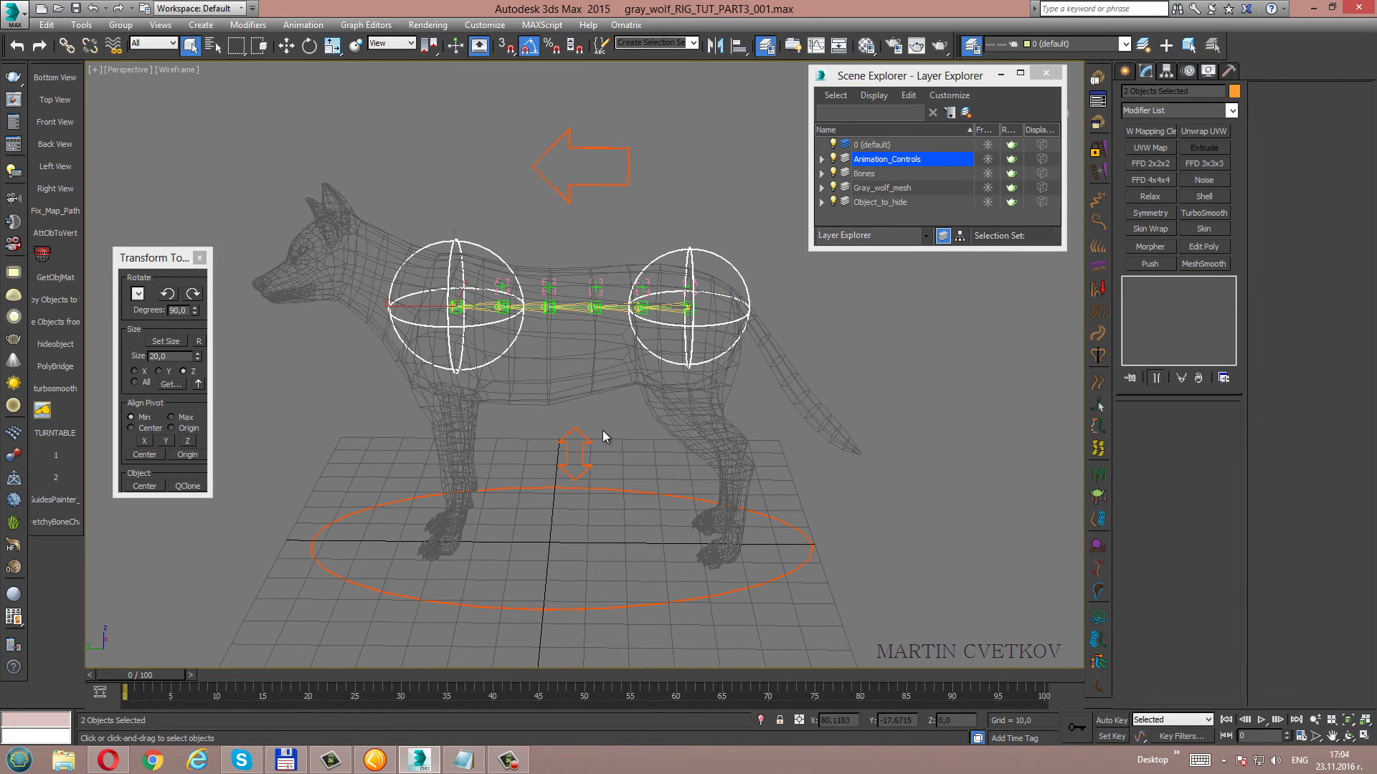
{"action": "left_click", "coordinate": [576, 449], "text": "ctrl"}
{"action": "middle_click_drag", "start_coordinate": [540, 419], "coordinate": [311, 115], "text": "alt"}
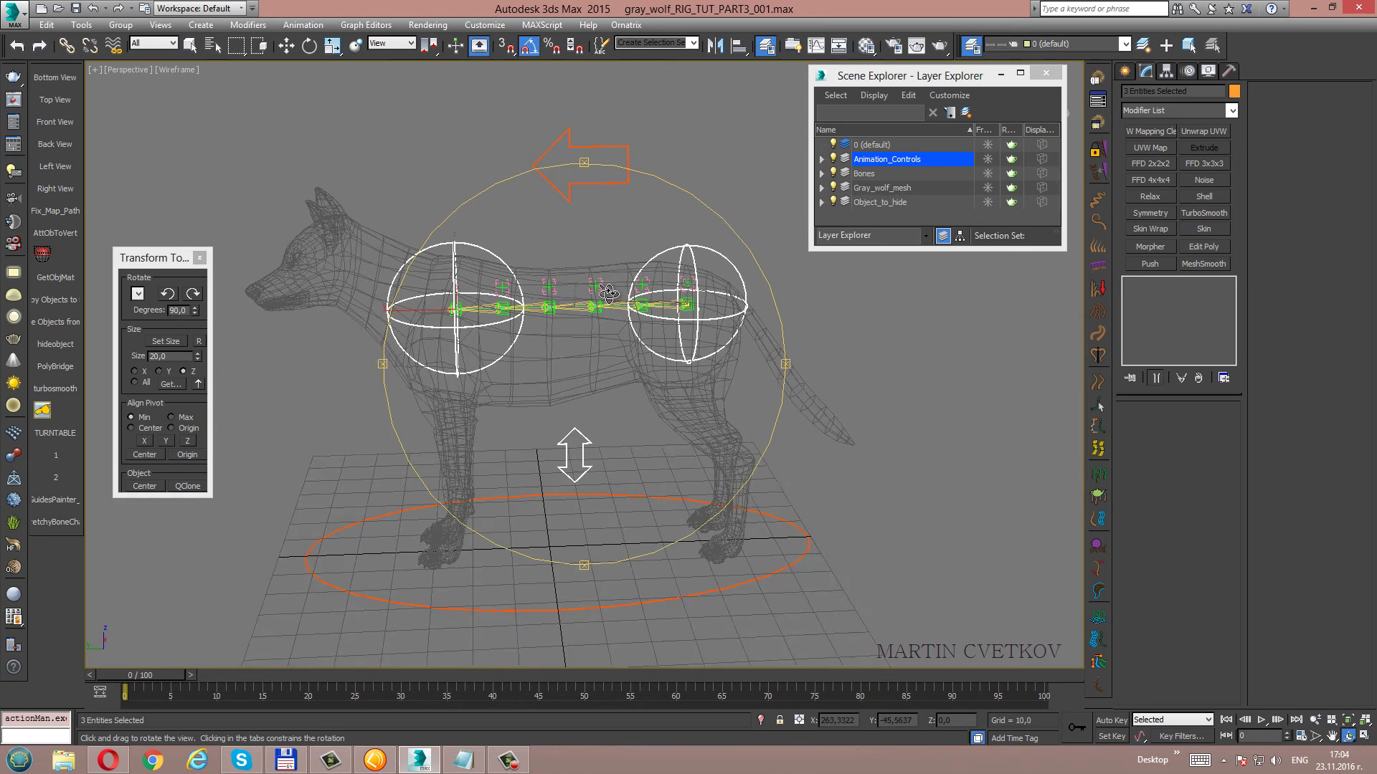
Link those three controls to Cs_COG, then link Cs_COG to Cs_Global.
{"action": "left_click", "coordinate": [68, 47]}
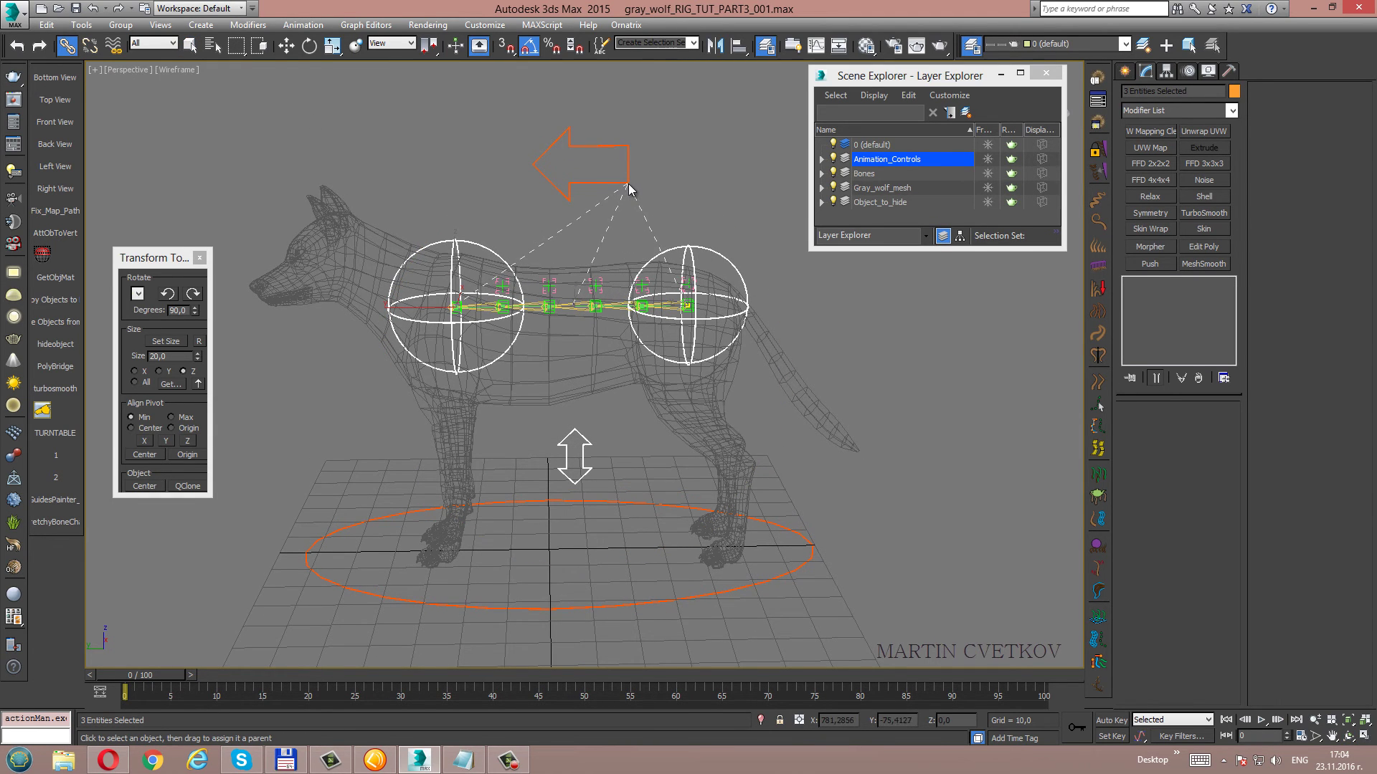
{"action": "left_click_drag", "start_coordinate": [628, 182], "coordinate": [628, 181]}
{"action": "left_click", "coordinate": [627, 169]}
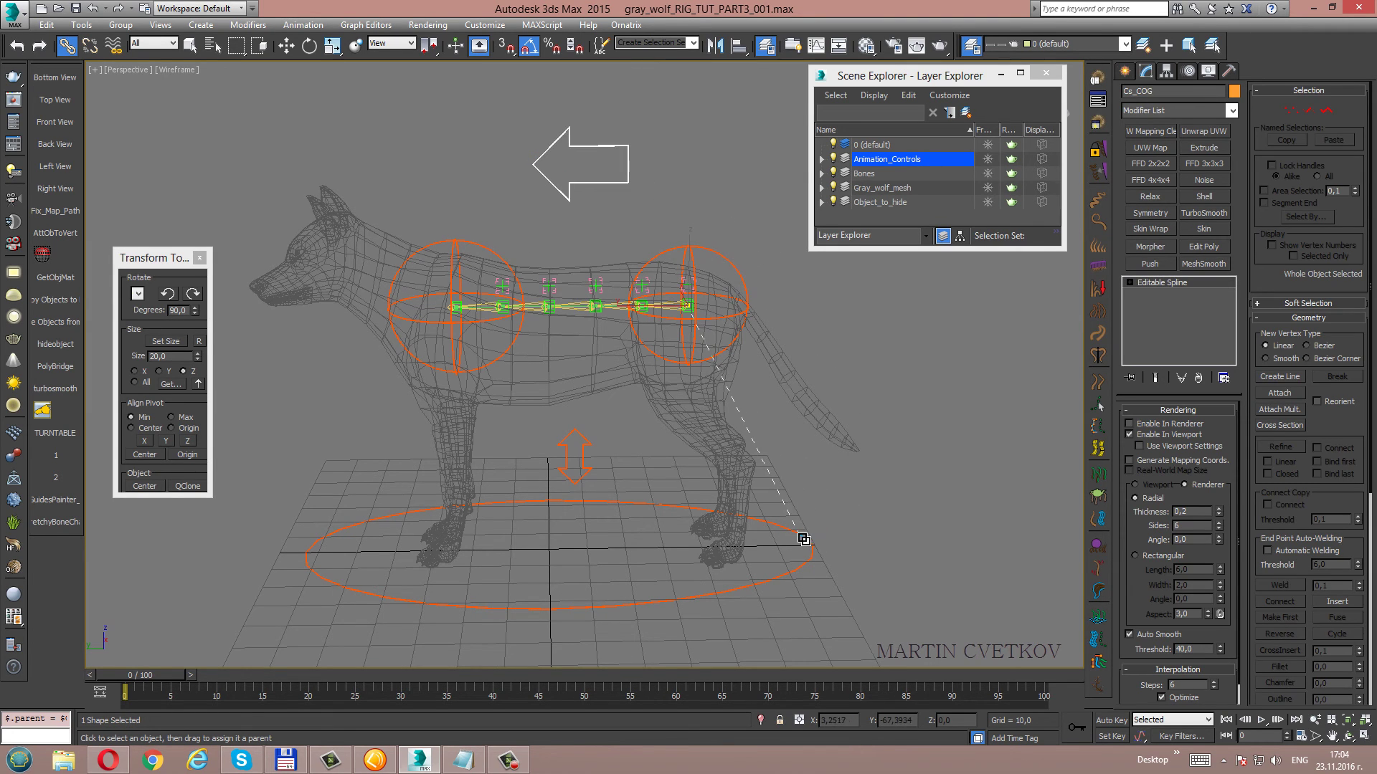
{"action": "left_click_drag", "start_coordinate": [805, 539], "coordinate": [792, 536]}
{"action": "key", "text": "q"}
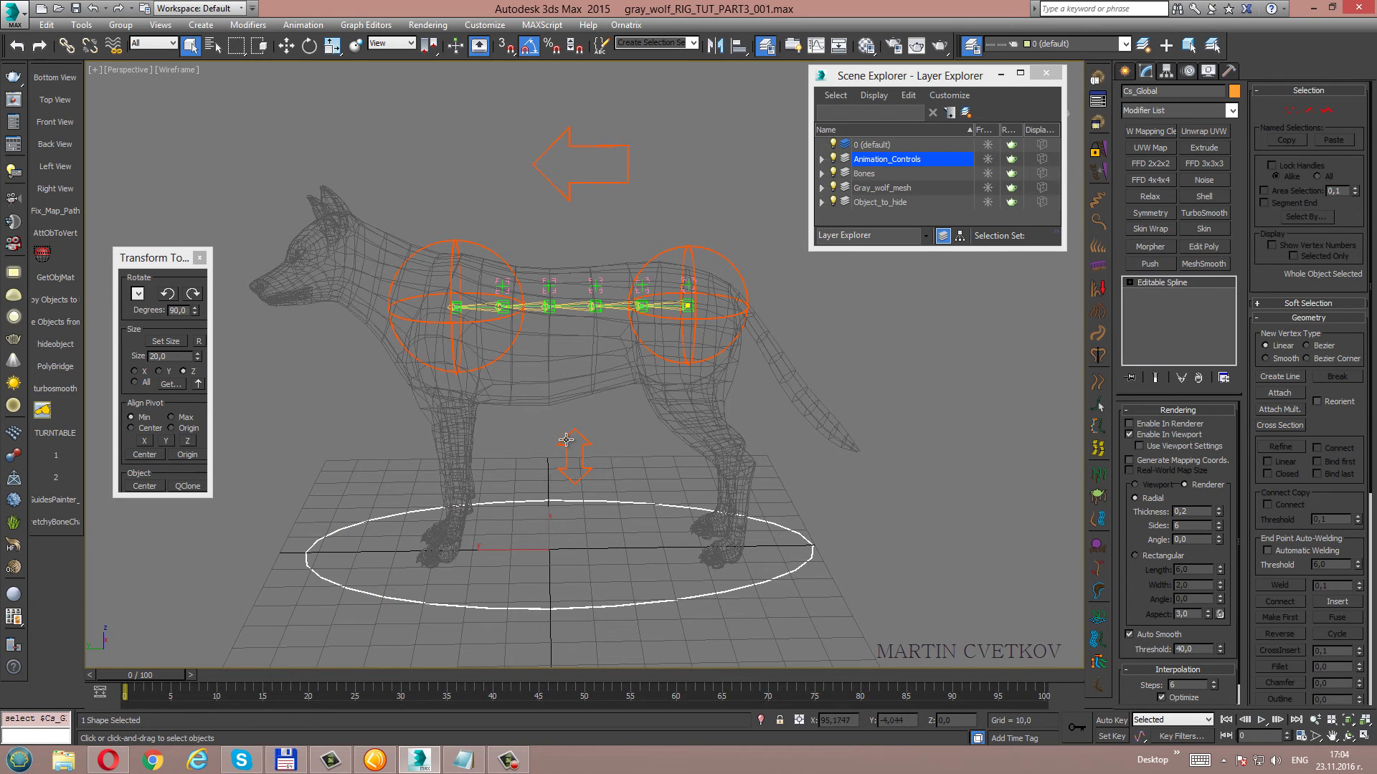
Freeze transforms on the double arrow, both spheres and the COG arrow, then deselect.
{"action": "left_click", "coordinate": [580, 437], "text": "ctrl"}
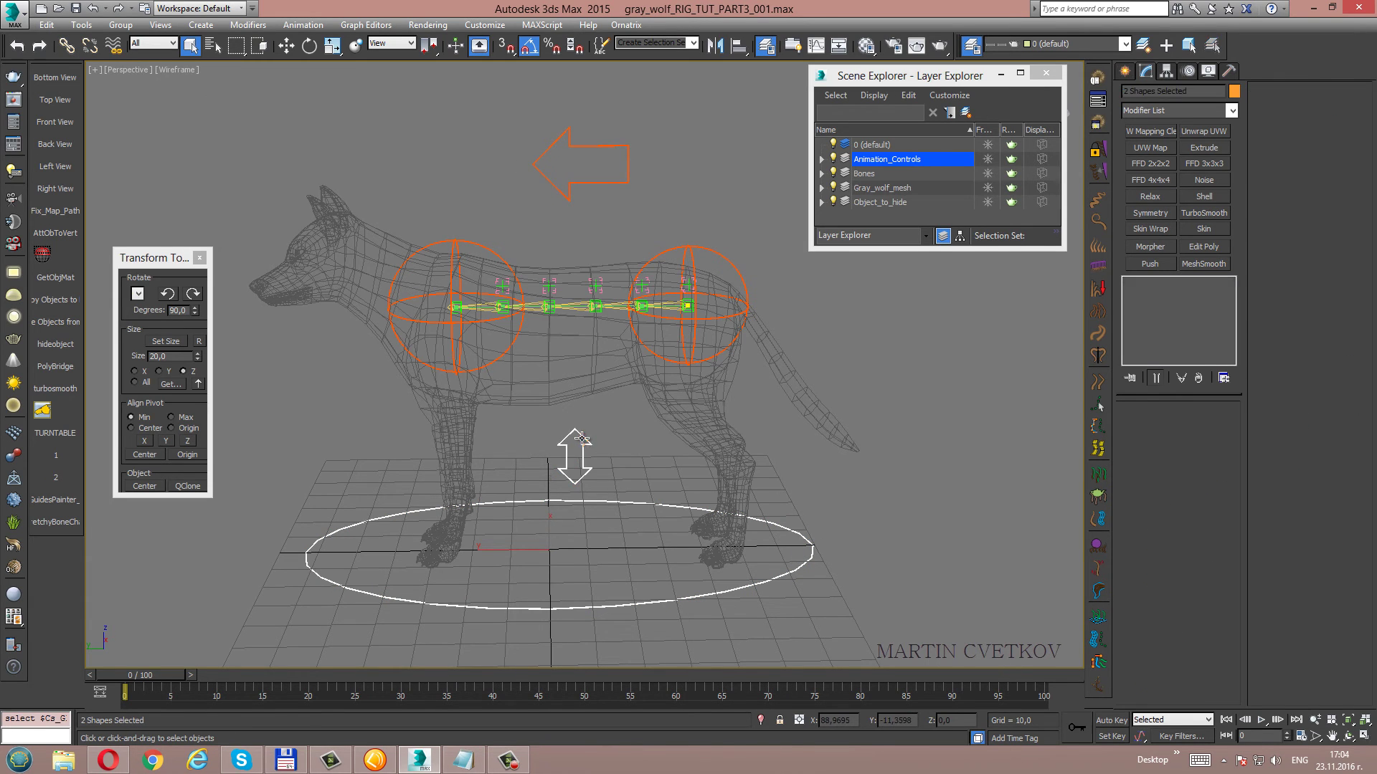
{"action": "left_click", "coordinate": [492, 249], "text": "ctrl"}
{"action": "left_click", "coordinate": [706, 248], "text": "ctrl"}
{"action": "left_click", "coordinate": [616, 181], "text": "ctrl"}
{"action": "right_click", "coordinate": [525, 281]}
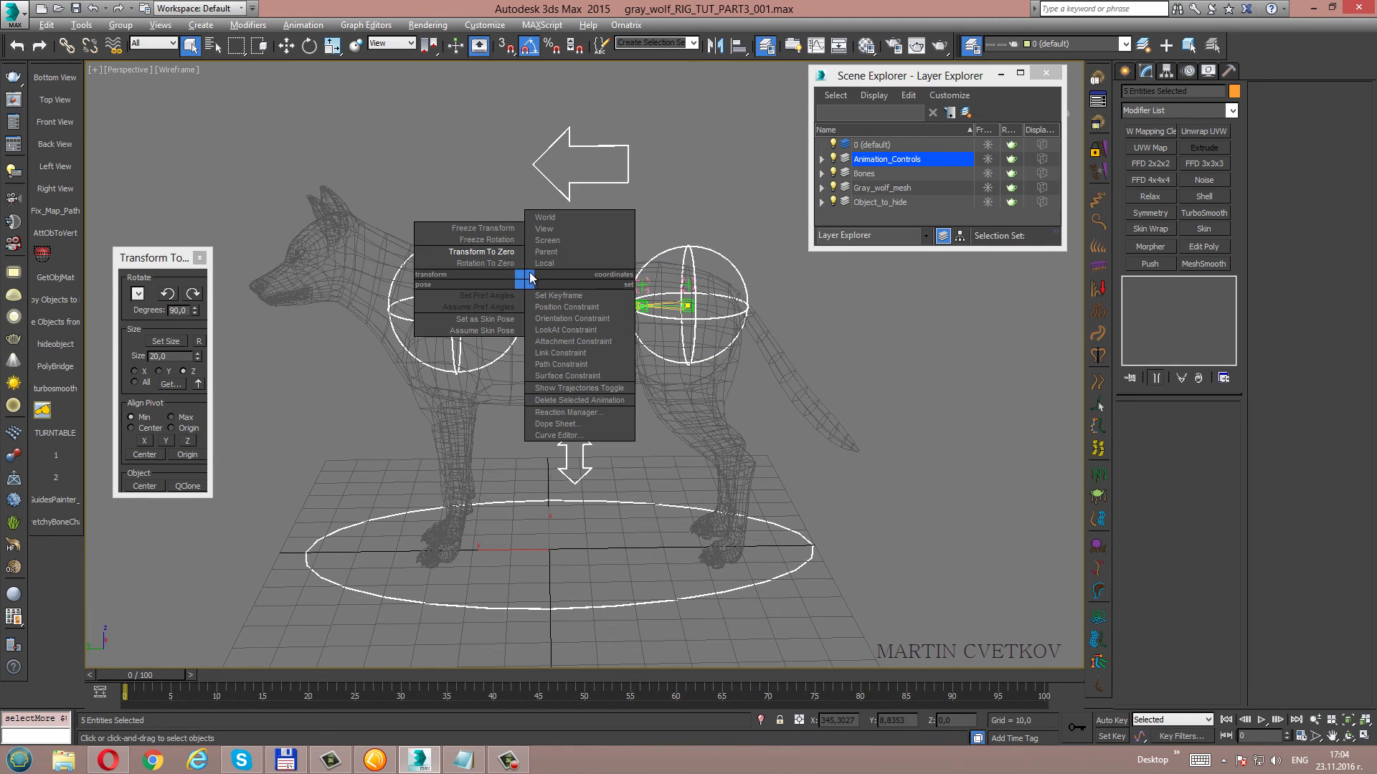
{"action": "left_click", "coordinate": [511, 236]}
{"action": "left_click", "coordinate": [760, 467]}
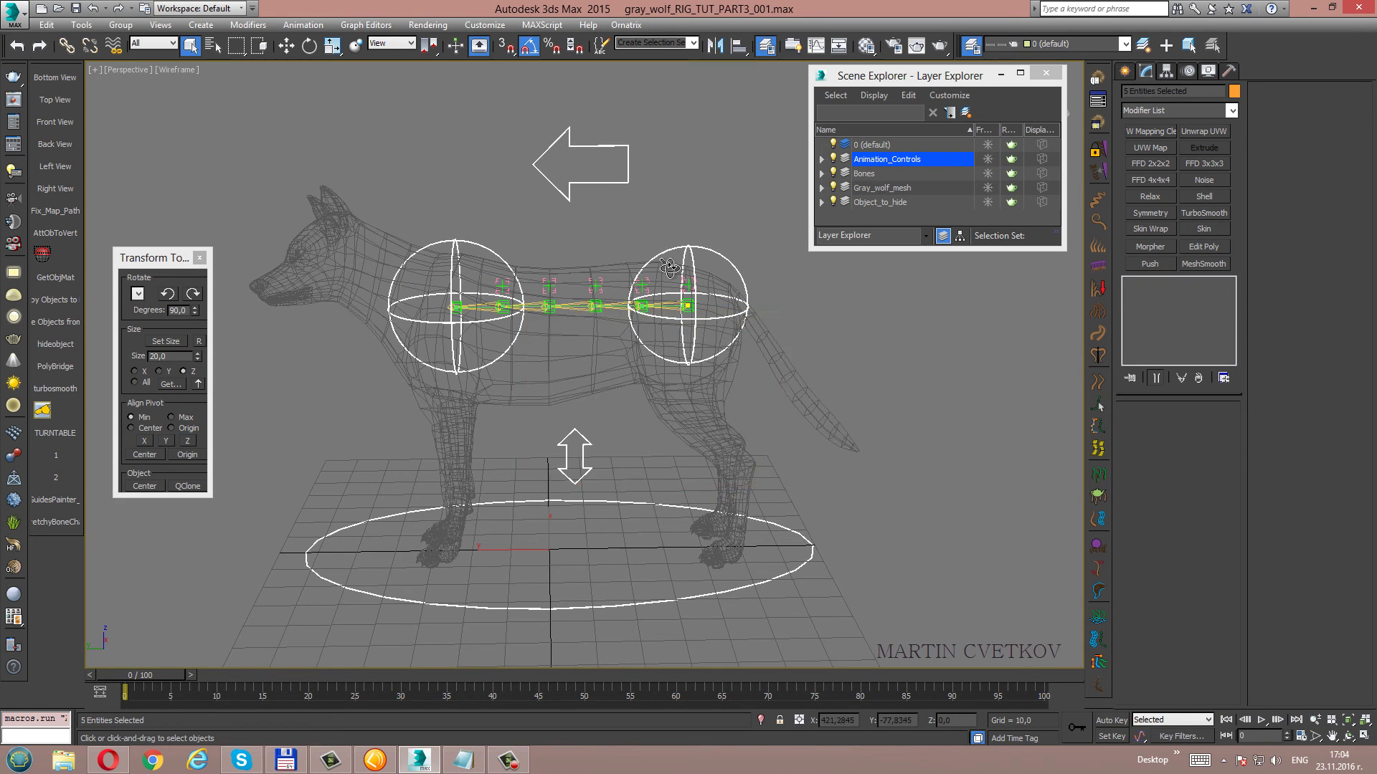
{"action": "mouse_move", "coordinate": [655, 291]}
{"action": "middle_mouse_down", "text": "alt"}
{"action": "mouse_move", "coordinate": [666, 300]}
{"action": "mouse_move", "coordinate": [658, 141]}
{"action": "middle_mouse_up", "text": "alt"}
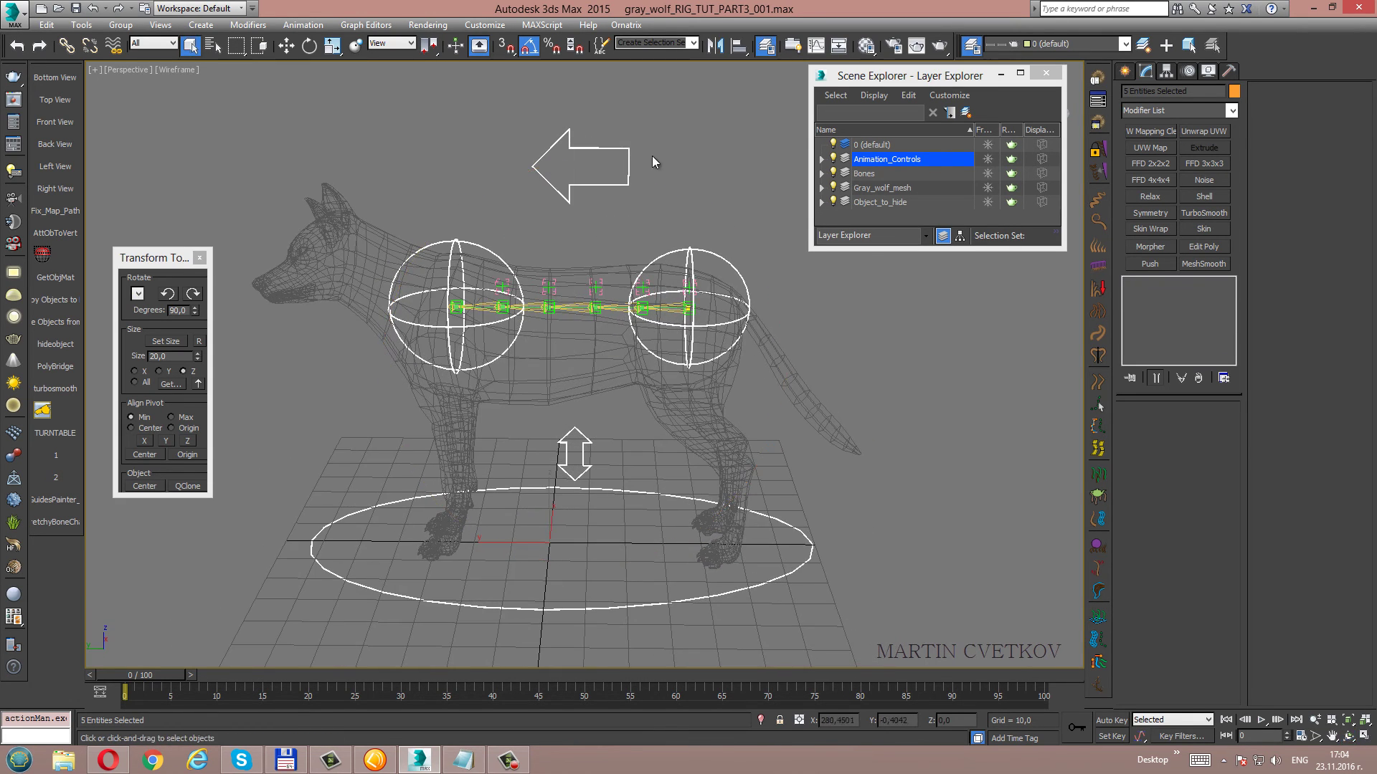
{"action": "left_click", "coordinate": [644, 178]}
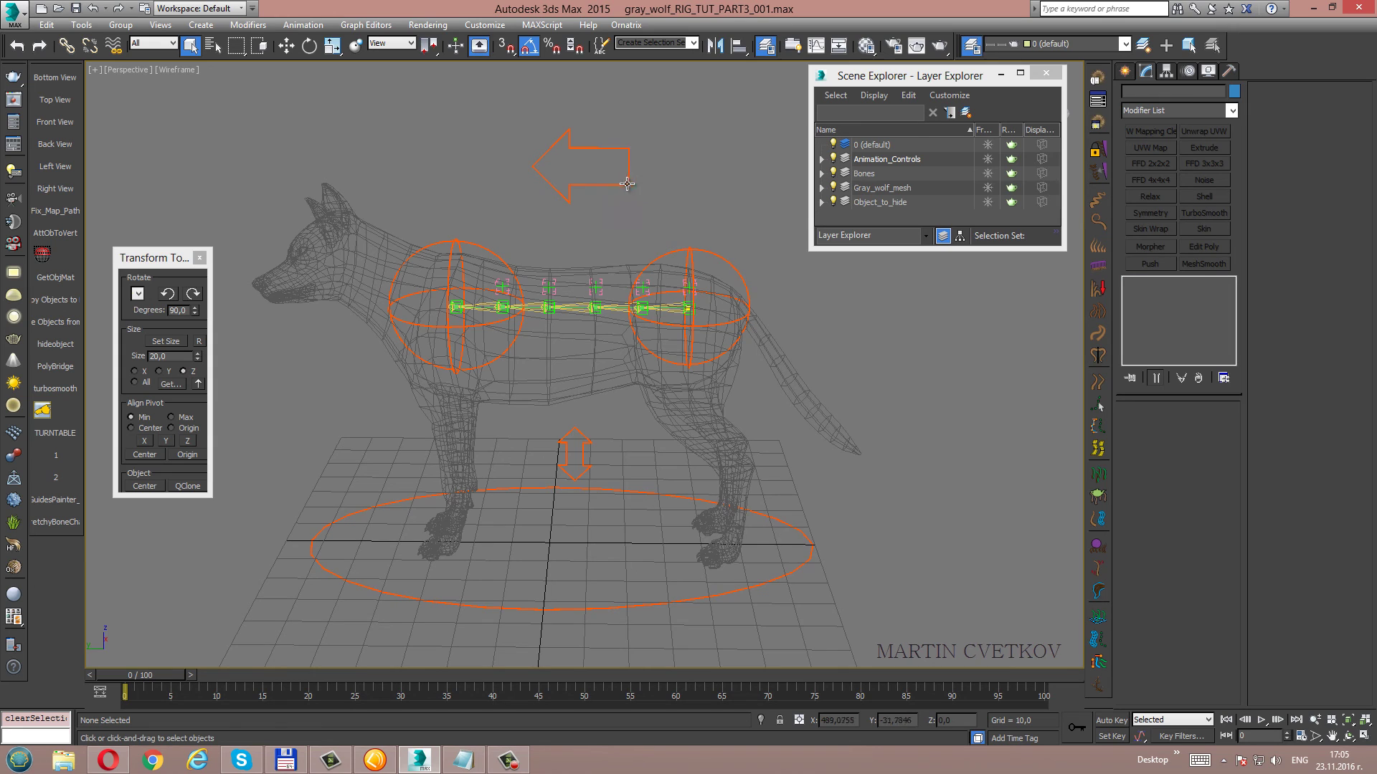
Rotate Cs_COG to test the rig, then reset its rotation to zero.
{"action": "left_click", "coordinate": [621, 187]}
{"action": "right_click", "coordinate": [682, 218]}
{"action": "left_click", "coordinate": [715, 248]}
{"action": "mouse_move", "coordinate": [715, 256]}
{"action": "left_mouse_down"}
{"action": "mouse_move", "coordinate": [762, 272]}
{"action": "mouse_move", "coordinate": [697, 262]}
{"action": "left_mouse_up"}
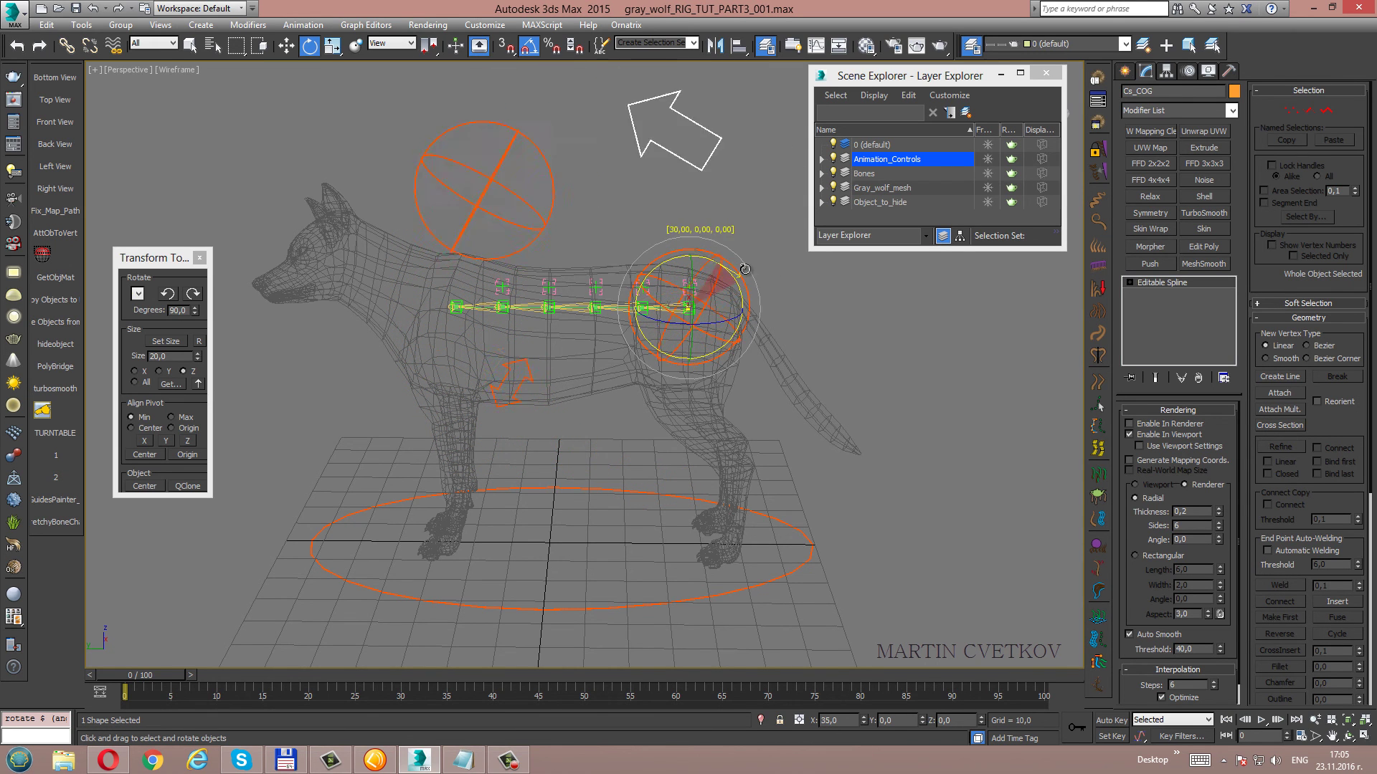
{"action": "left_click_drag", "start_coordinate": [697, 262], "coordinate": [705, 275]}
{"action": "right_click", "coordinate": [766, 322]}
{"action": "left_click", "coordinate": [740, 296]}
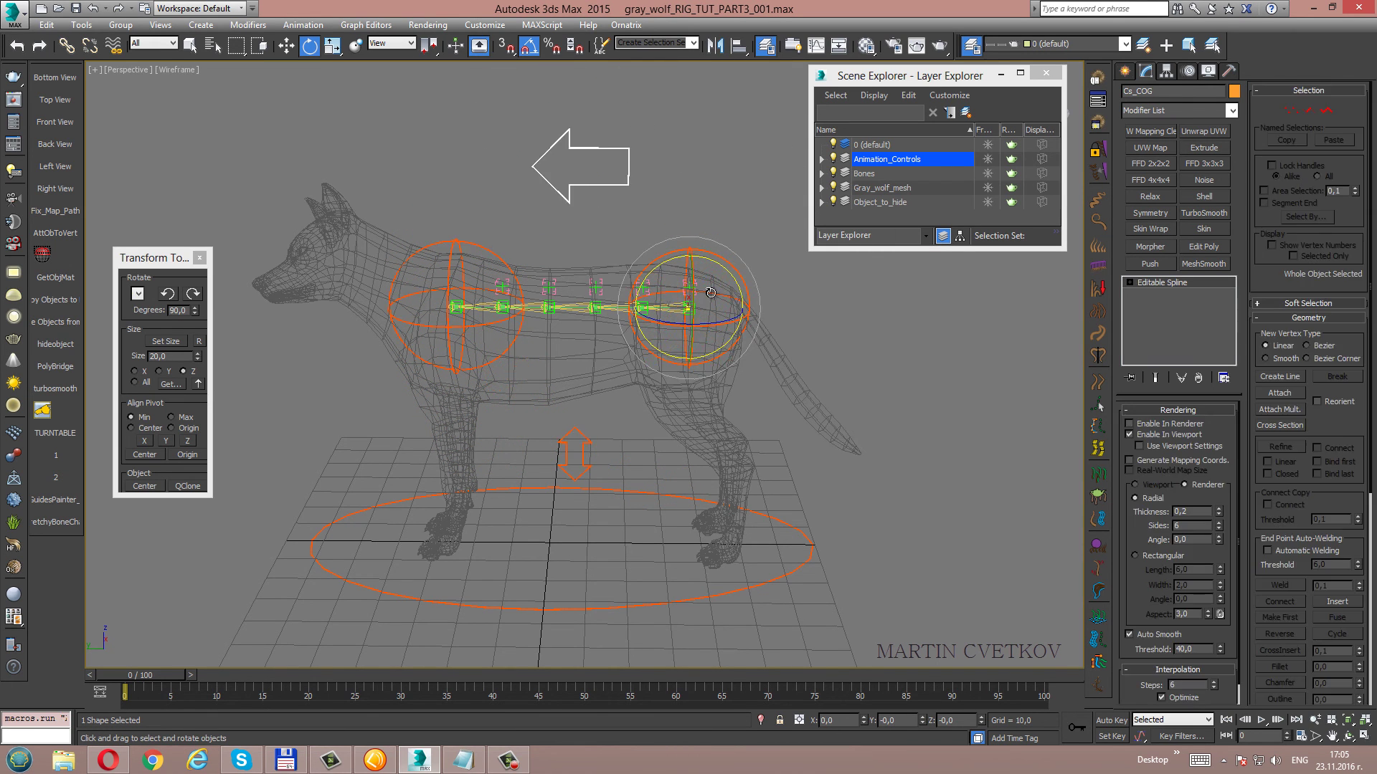
Rotate Cs_Thorax to test it, then reset its rotation to zero.
{"action": "left_click", "coordinate": [490, 282]}
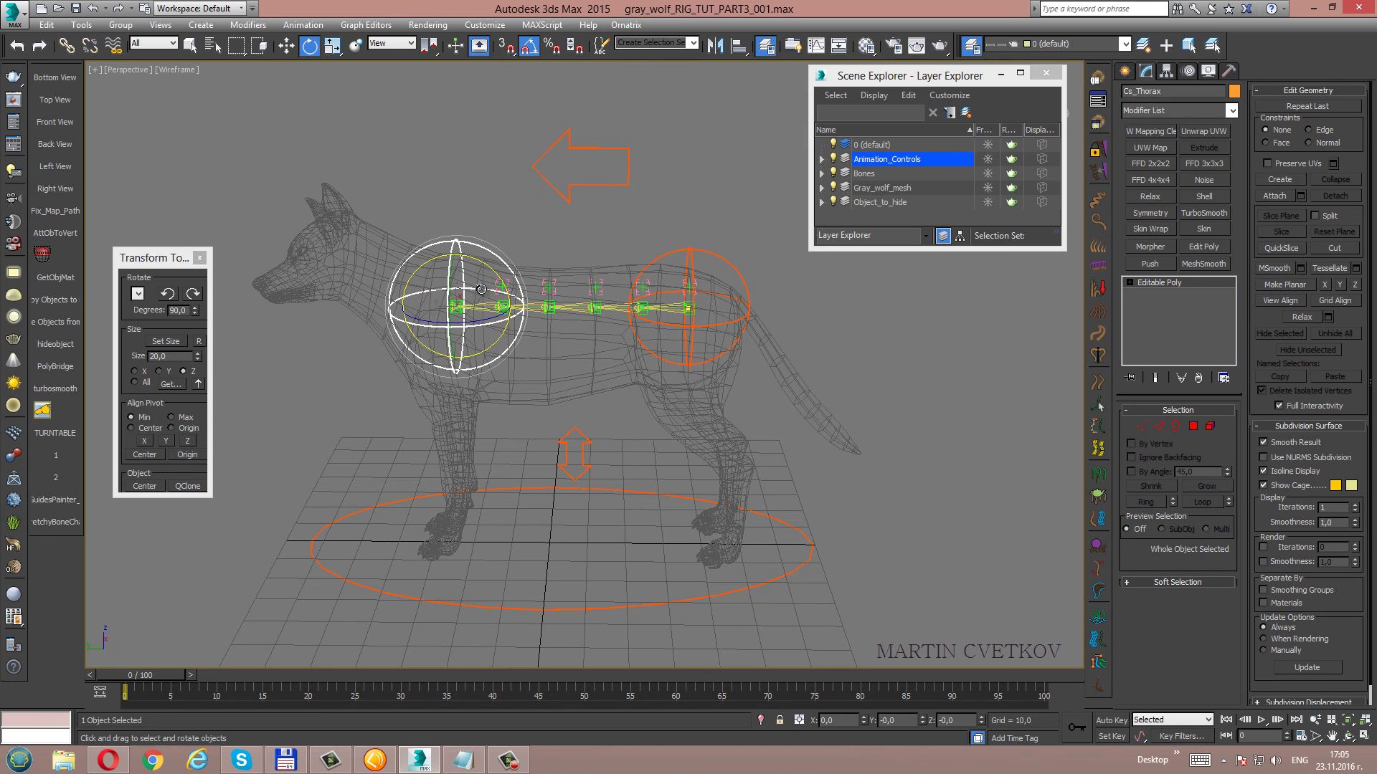
{"action": "left_click_drag", "start_coordinate": [480, 289], "coordinate": [581, 371]}
{"action": "right_click", "coordinate": [588, 367]}
{"action": "left_click", "coordinate": [547, 340]}
Move Cs_Global to check it carries the rig, then undo the move.
{"action": "left_click", "coordinate": [785, 532]}
{"action": "scroll", "coordinate": [803, 433], "scroll_direction": "down", "scroll_amount": 3}
{"action": "key", "text": "w"}
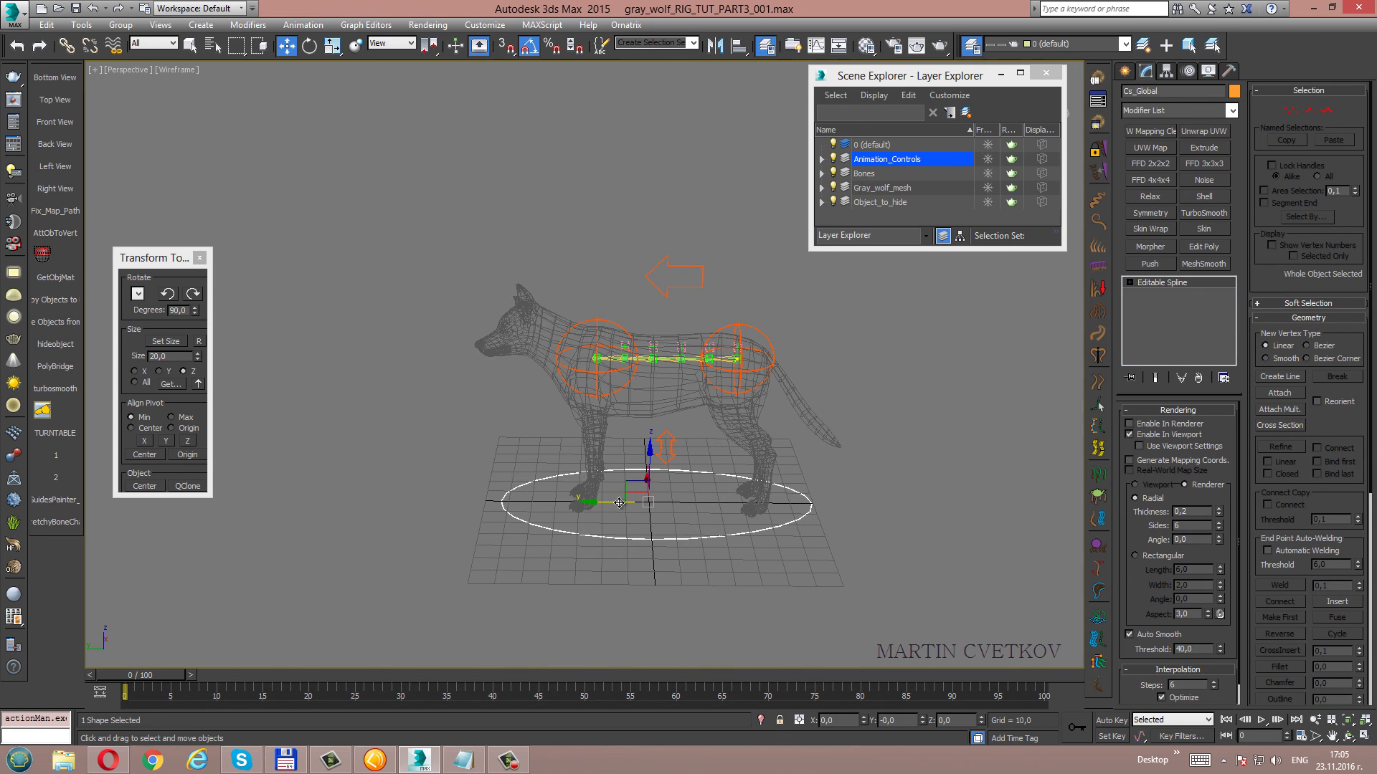
{"action": "left_click_drag", "start_coordinate": [618, 503], "coordinate": [343, 498]}
{"action": "right_click", "coordinate": [538, 479]}
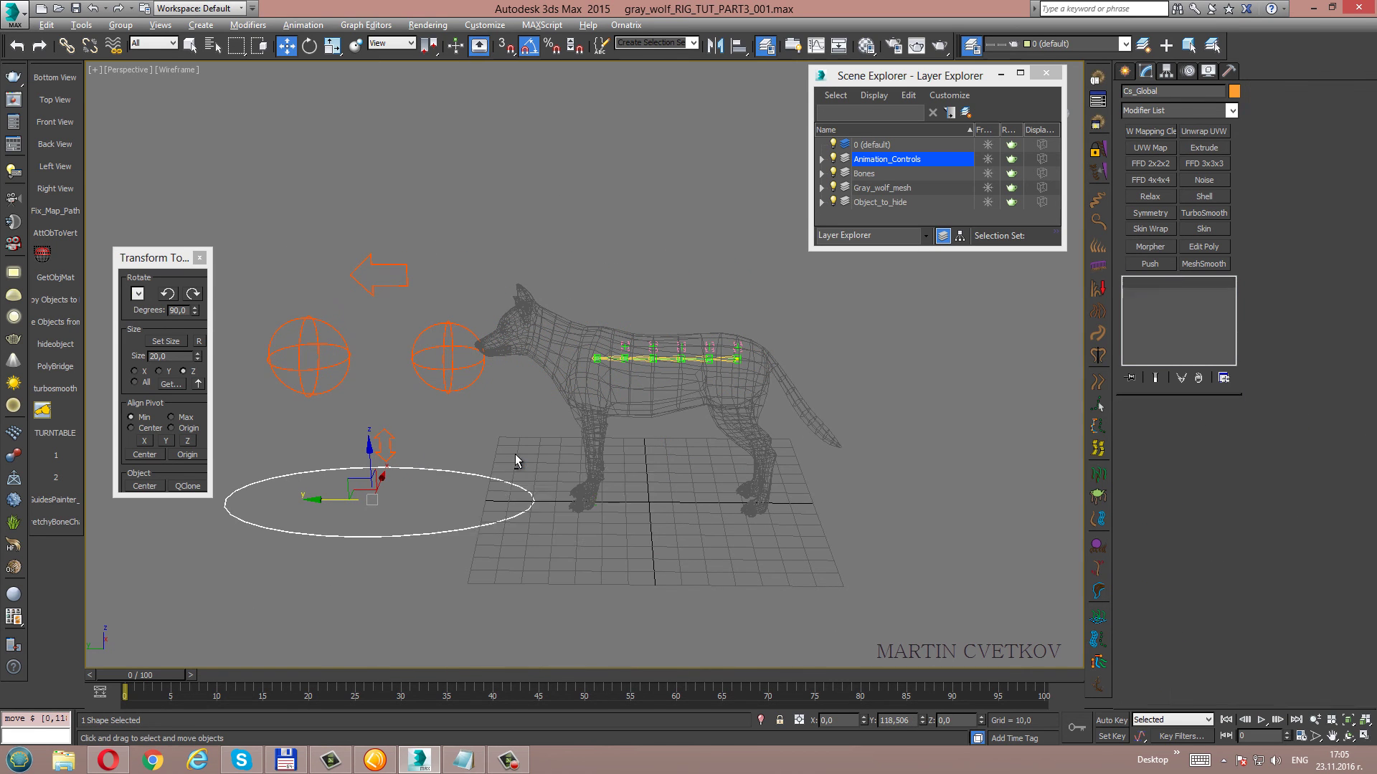
{"action": "key", "text": "ctrl+z"}
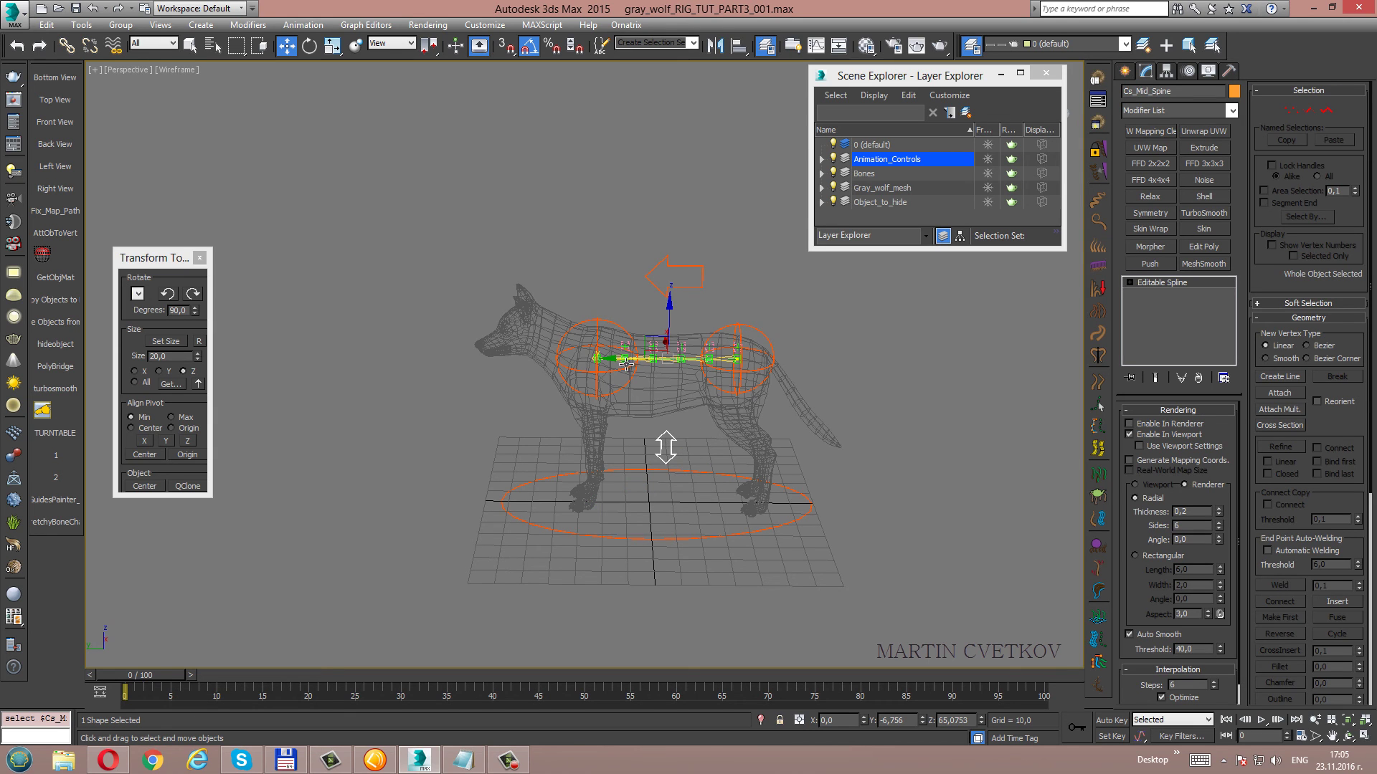
Move Cs_Mid_Spine left to test it, then reset its position to zero.
{"action": "left_click_drag", "start_coordinate": [624, 365], "coordinate": [334, 364]}
{"action": "right_click", "coordinate": [581, 443]}
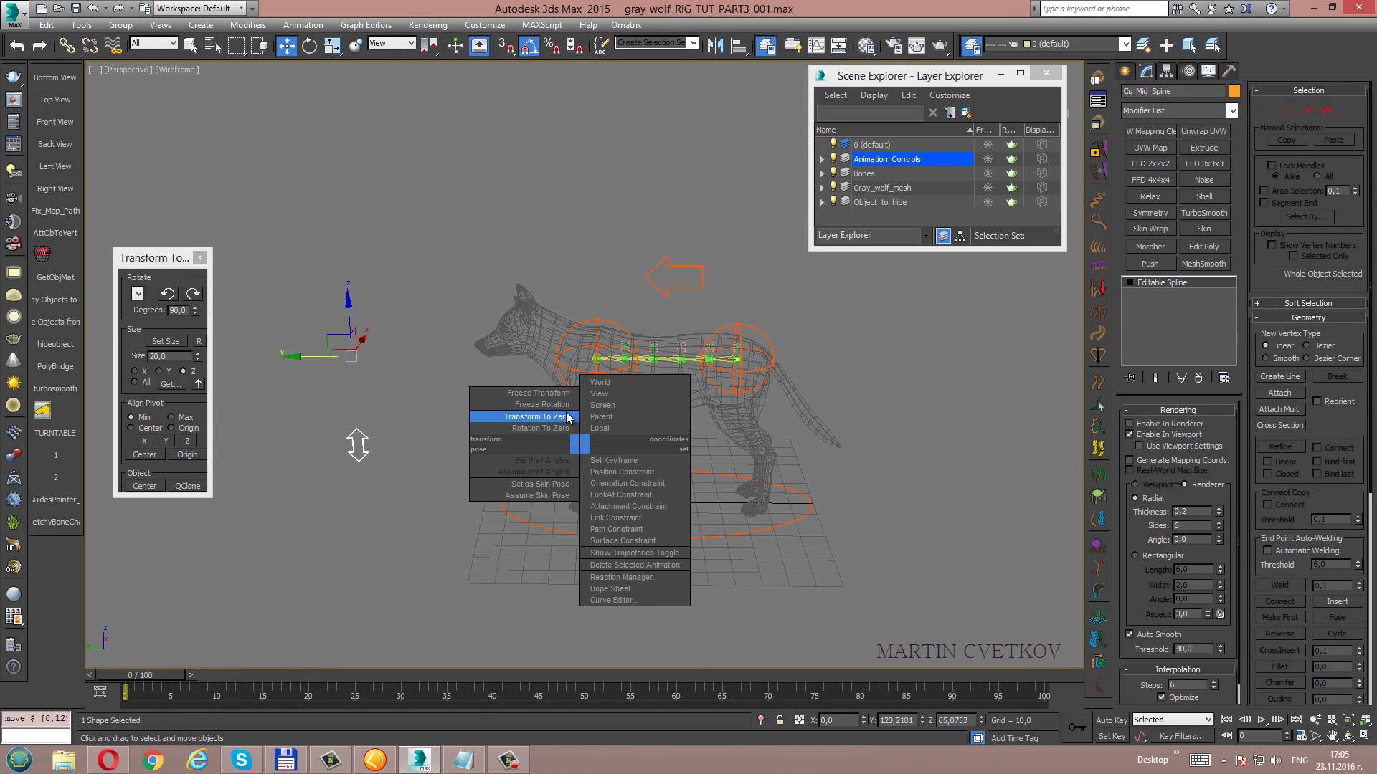
{"action": "left_click", "coordinate": [568, 417]}
Apply Transform To Zero to all five controls at once, then deselect.
{"action": "left_click_drag", "start_coordinate": [756, 209], "coordinate": [640, 295]}
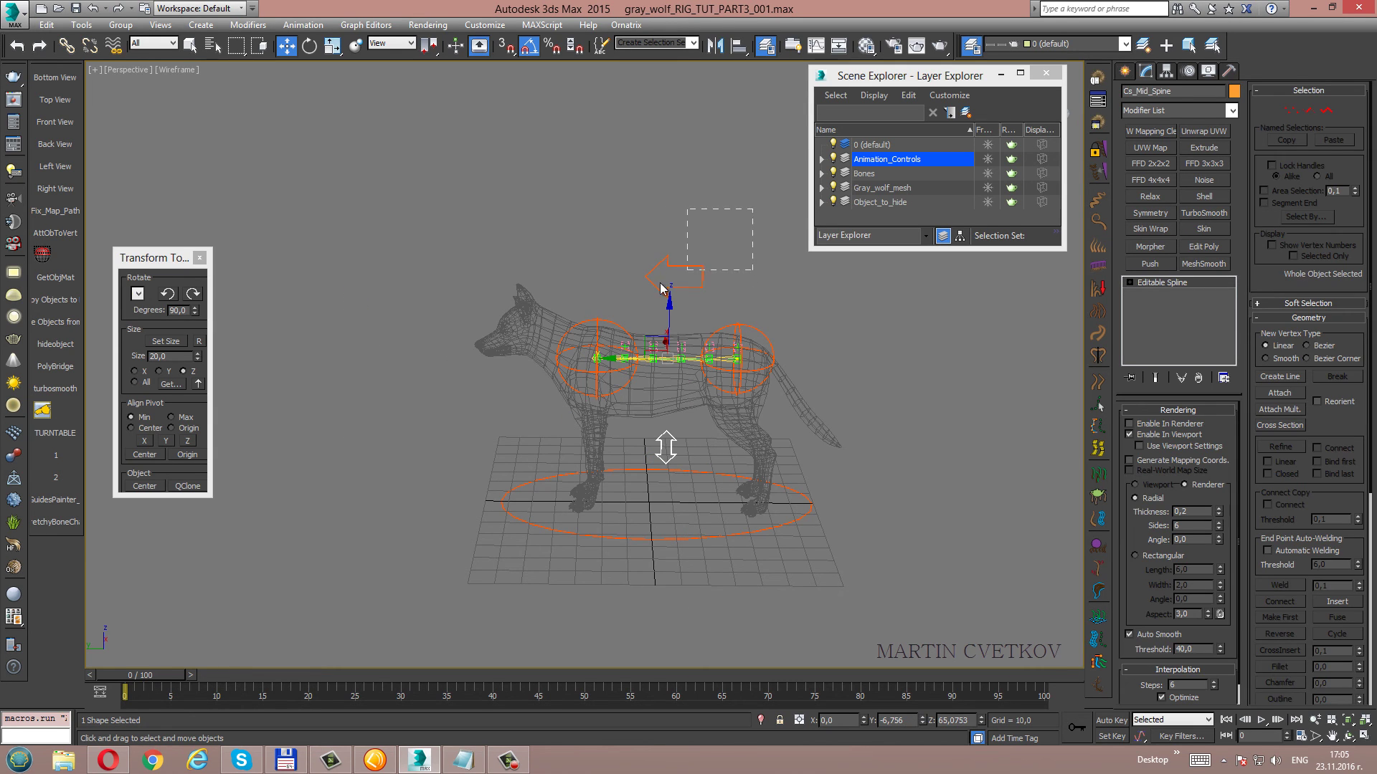
{"action": "left_click", "coordinate": [761, 331], "text": "ctrl"}
{"action": "left_click", "coordinate": [618, 334], "text": "ctrl"}
{"action": "left_click", "coordinate": [668, 445], "text": "ctrl"}
{"action": "left_click", "coordinate": [659, 475], "text": "ctrl"}
{"action": "right_click", "coordinate": [681, 451]}
{"action": "left_click", "coordinate": [645, 422]}
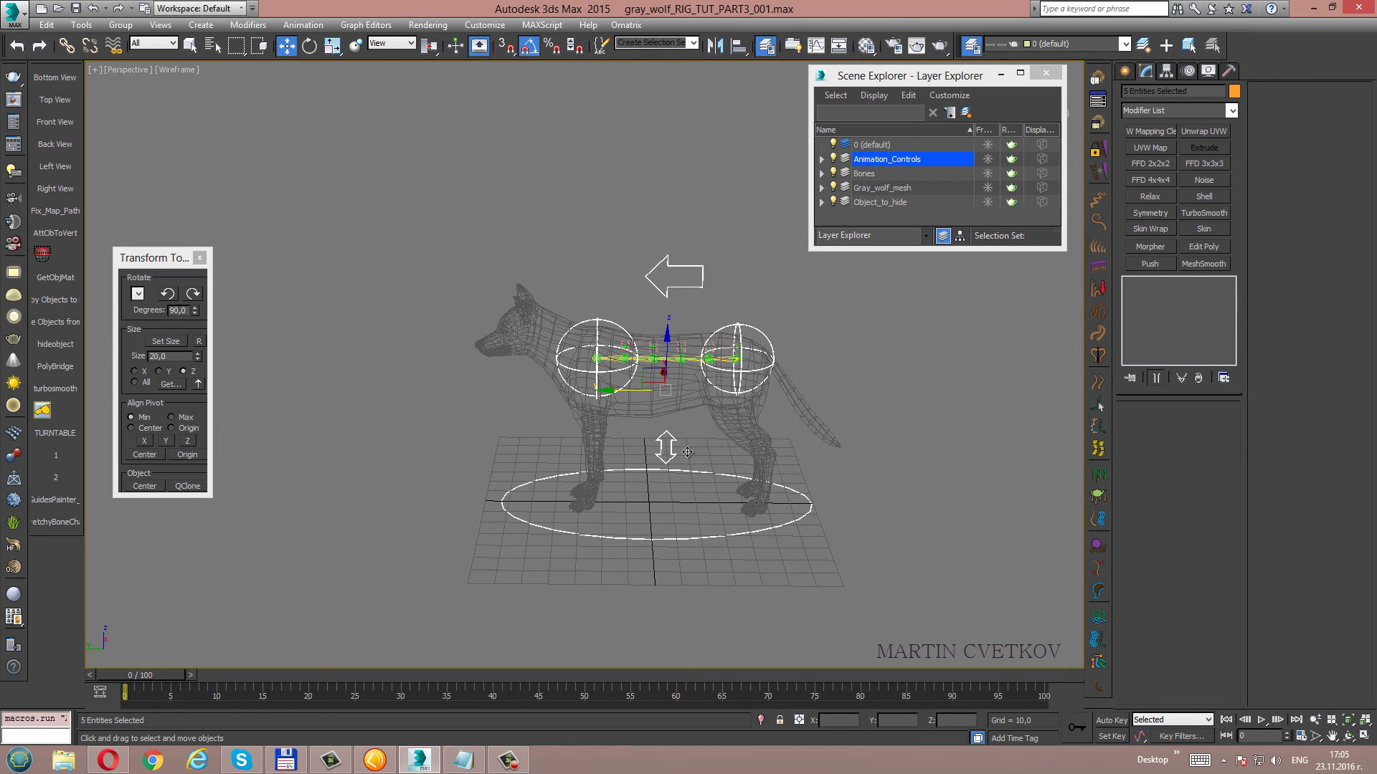
{"action": "left_click", "coordinate": [847, 369]}
{"action": "scroll", "coordinate": [701, 390], "scroll_direction": "up", "scroll_amount": 5}
{"action": "scroll", "coordinate": [700, 390], "scroll_direction": "down", "scroll_amount": 3}
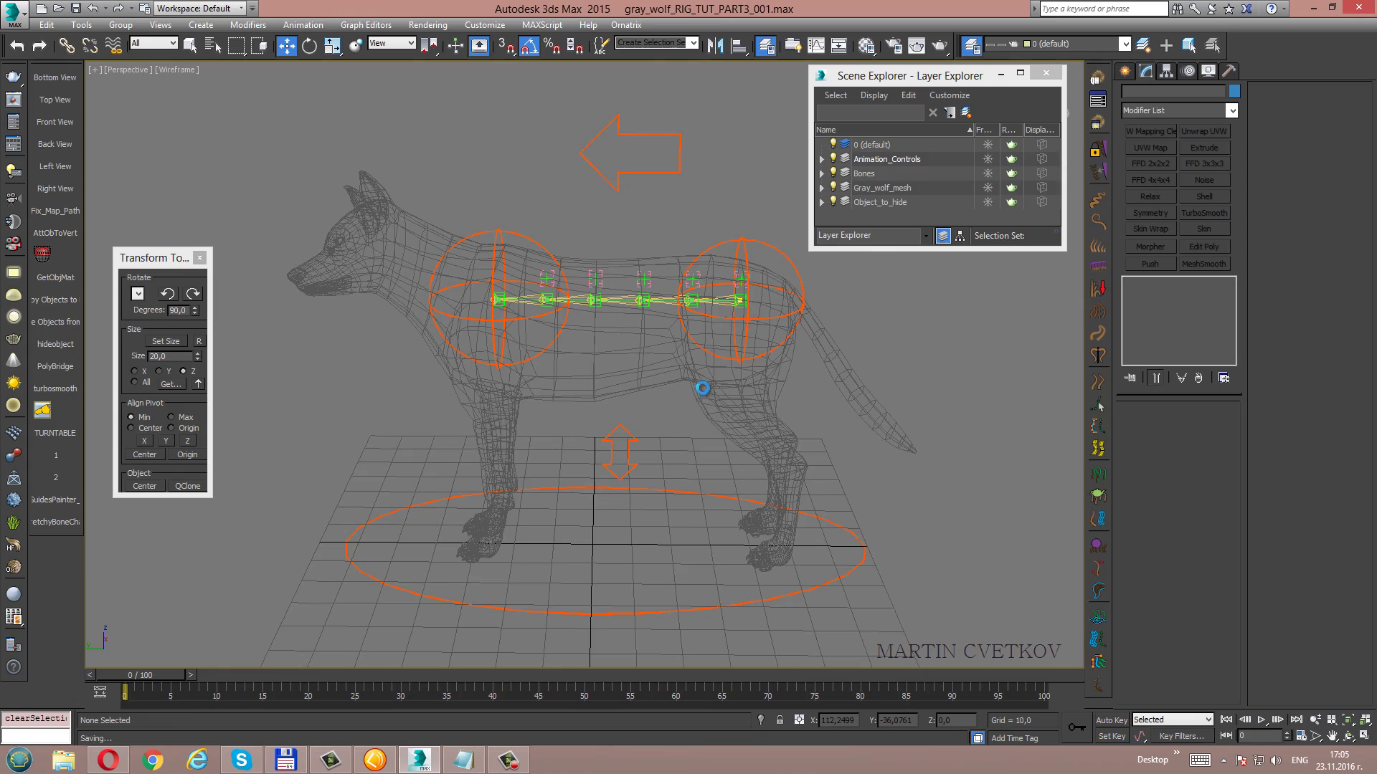